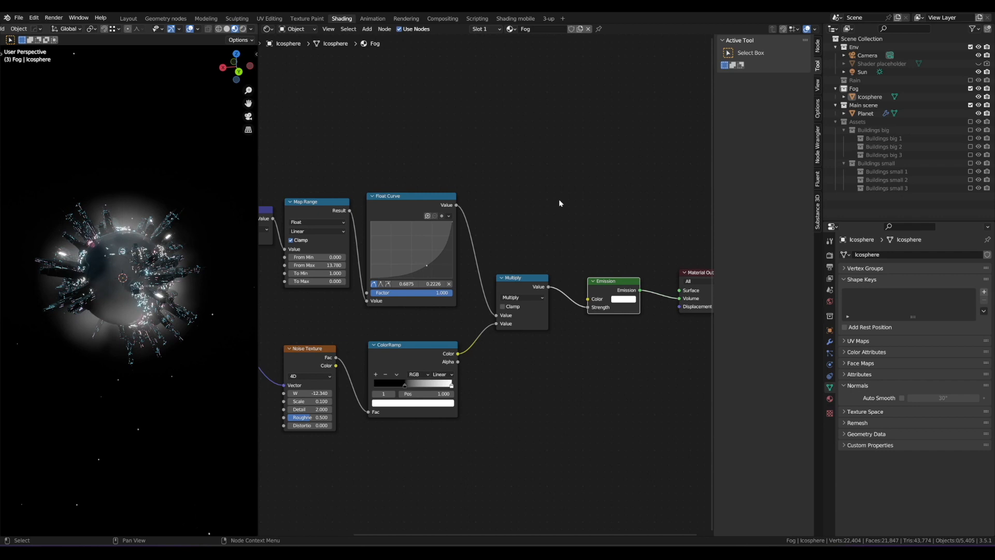
Switch to the Layout workspace, hide the Icosphere in the viewport and rename it Fog.
{"action": "left_click", "coordinate": [128, 18]}
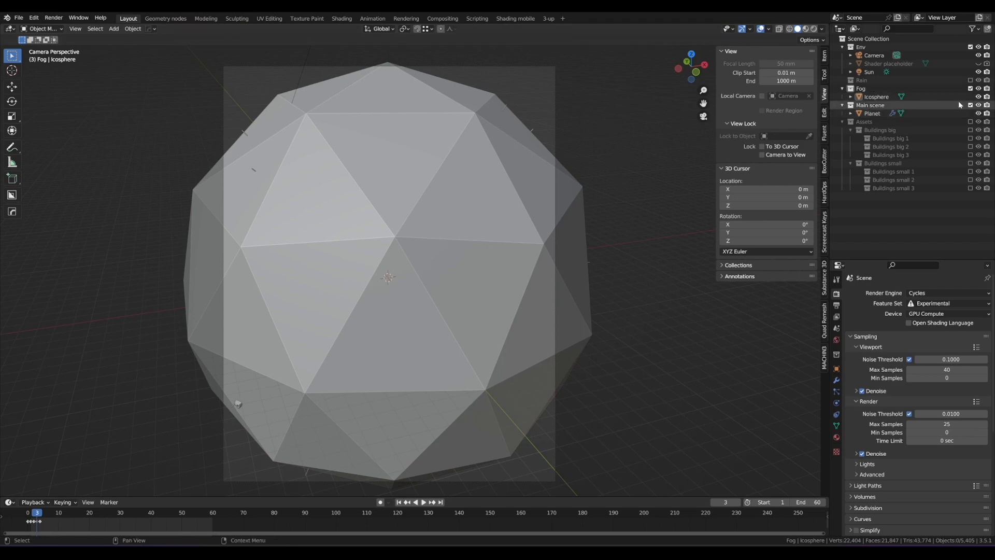
{"action": "left_click", "coordinate": [979, 97]}
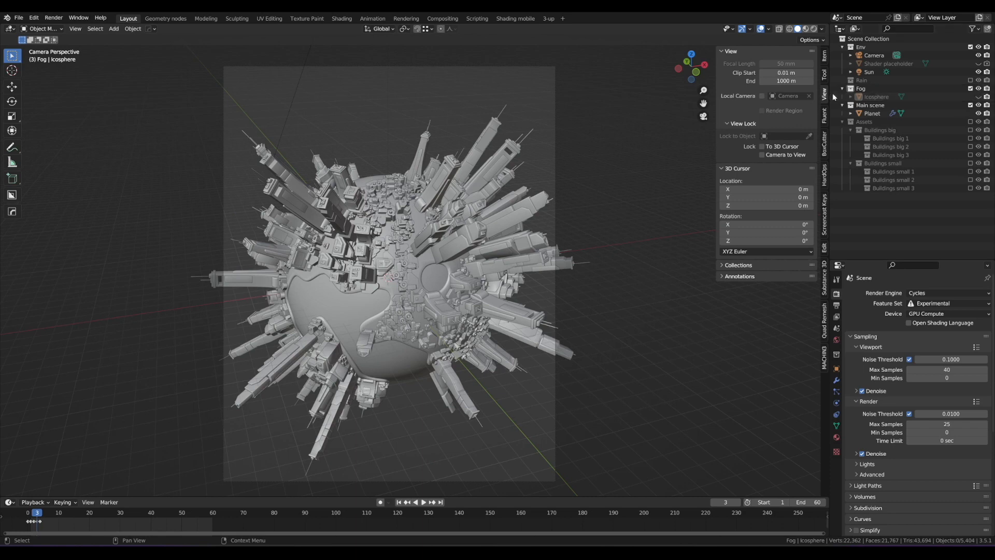
{"action": "double_click", "coordinate": [876, 97]}
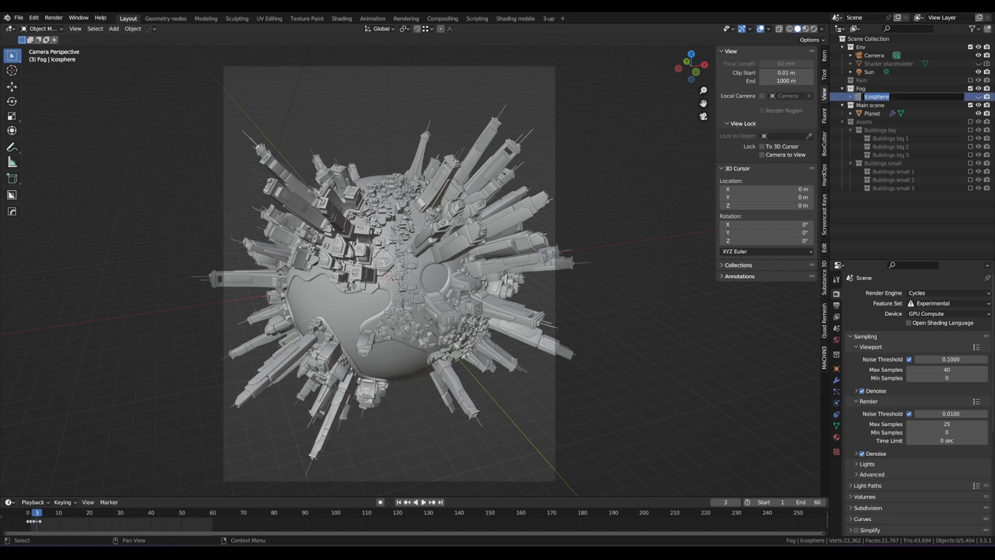
{"action": "type", "text": "Fog"}
{"action": "key", "text": "Return"}
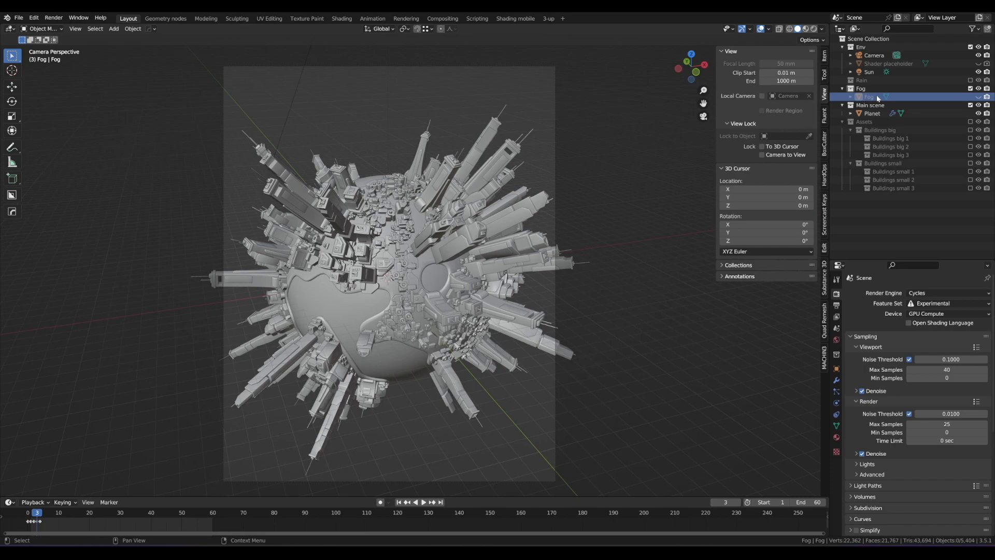
Sketch annotation arrows pointing at the planet from different directions, erase them and return to the camera view with nothing selected.
{"action": "left_click_drag", "start_coordinate": [635, 205], "coordinate": [499, 232], "text": "alt"}
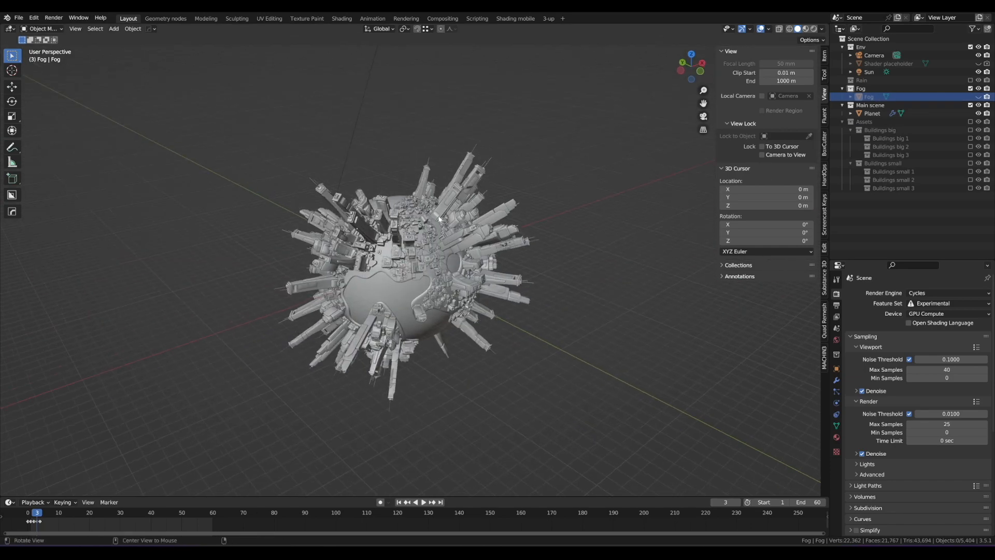
{"action": "left_click_drag", "start_coordinate": [430, 156], "coordinate": [410, 160], "text": "ctrl+alt"}
{"action": "left_click", "coordinate": [456, 250]}
{"action": "scroll", "coordinate": [450, 216], "scroll_direction": "down", "scroll_amount": 1, "text": "alt"}
{"action": "mouse_move", "coordinate": [382, 108]}
{"action": "left_mouse_down"}
{"action": "mouse_move", "coordinate": [407, 121]}
{"action": "mouse_move", "coordinate": [384, 183]}
{"action": "mouse_move", "coordinate": [400, 176]}
{"action": "left_mouse_up"}
{"action": "left_click_drag", "start_coordinate": [557, 256], "coordinate": [506, 274]}
{"action": "left_click_drag", "start_coordinate": [513, 264], "coordinate": [529, 284]}
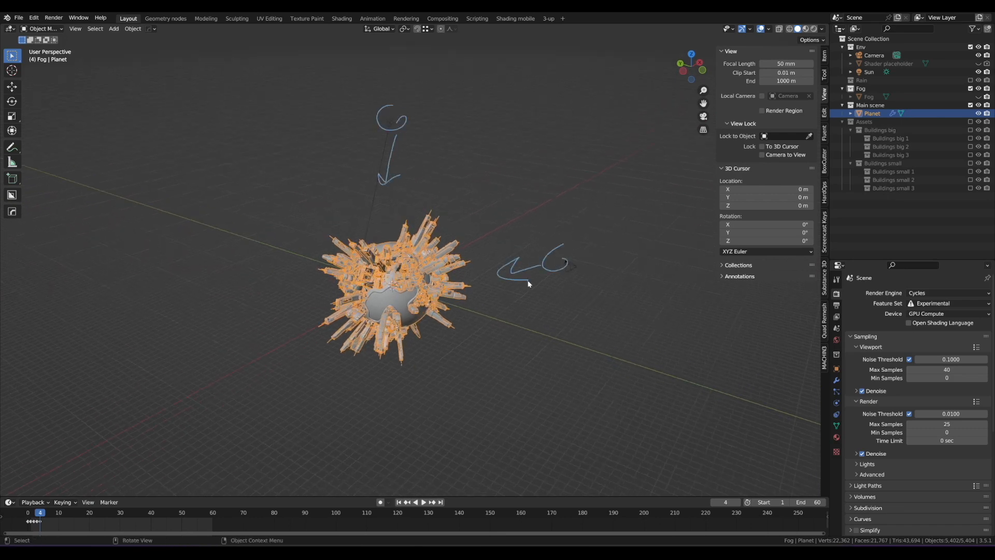
{"action": "mouse_move", "coordinate": [529, 284]}
{"action": "right_mouse_down"}
{"action": "mouse_move", "coordinate": [560, 267]}
{"action": "mouse_move", "coordinate": [380, 212]}
{"action": "right_mouse_up"}
{"action": "middle_click_drag", "start_coordinate": [383, 209], "coordinate": [461, 228]}
{"action": "mouse_move", "coordinate": [362, 201]}
{"action": "left_mouse_down"}
{"action": "mouse_move", "coordinate": [328, 240]}
{"action": "mouse_move", "coordinate": [394, 377]}
{"action": "mouse_move", "coordinate": [510, 271]}
{"action": "left_mouse_up"}
{"action": "mouse_move", "coordinate": [363, 204]}
{"action": "right_mouse_down"}
{"action": "mouse_move", "coordinate": [305, 266]}
{"action": "mouse_move", "coordinate": [460, 173]}
{"action": "mouse_move", "coordinate": [391, 191]}
{"action": "right_mouse_up"}
{"action": "mouse_move", "coordinate": [391, 191]}
{"action": "middle_mouse_down"}
{"action": "mouse_move", "coordinate": [329, 194]}
{"action": "mouse_move", "coordinate": [376, 188]}
{"action": "middle_mouse_up"}
{"action": "key", "text": "KP_0"}
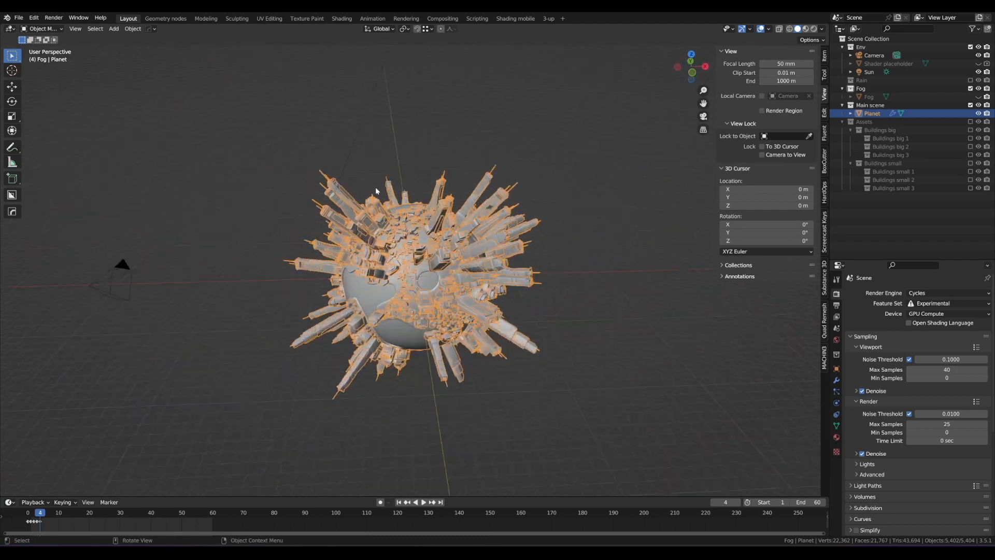
{"action": "left_click", "coordinate": [578, 188]}
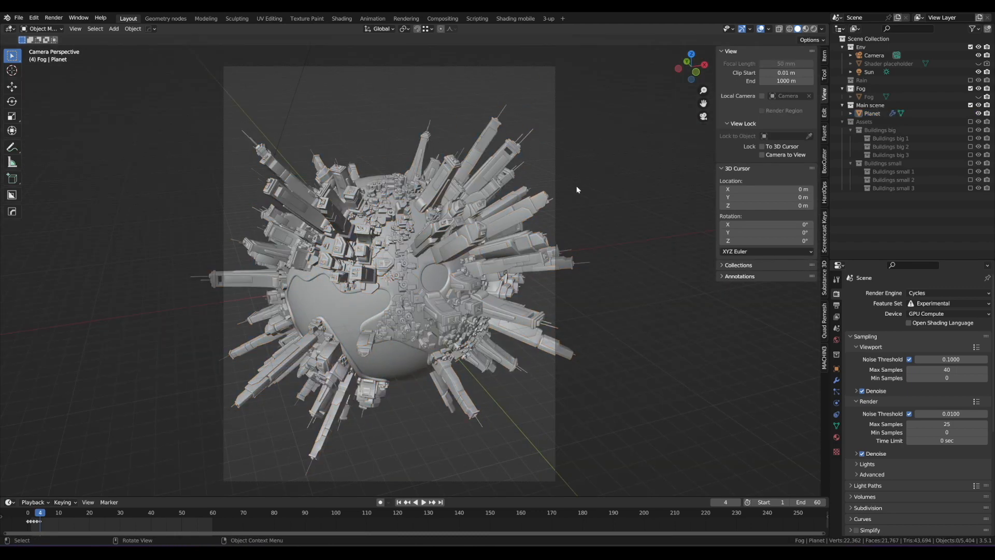
Render the current frame to inspect the planet with its fog, and return to the viewport.
{"action": "middle_click_drag", "start_coordinate": [409, 194], "coordinate": [429, 182], "text": "shift"}
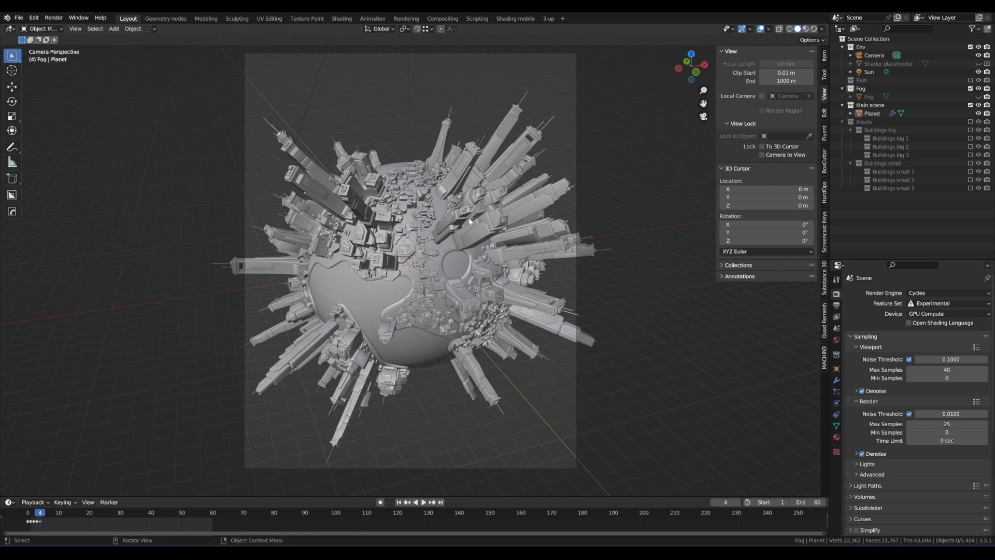
{"action": "key", "text": "F12"}
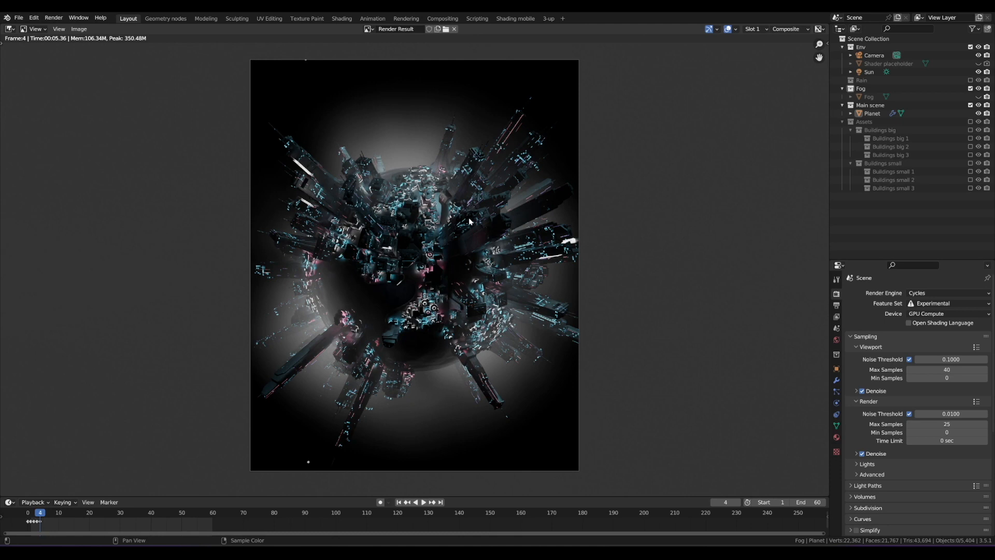
{"action": "key", "text": "Escape"}
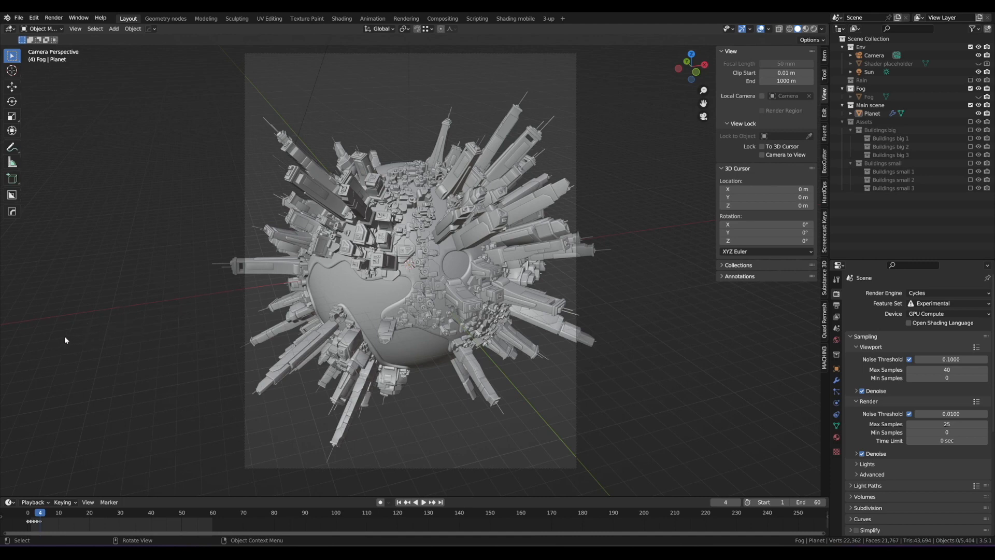
Sketch an annotation frame beside the planet and fill it with dots to represent the starry background layer.
{"action": "mouse_move", "coordinate": [52, 339]}
{"action": "left_mouse_down"}
{"action": "mouse_move", "coordinate": [126, 324]}
{"action": "mouse_move", "coordinate": [226, 356]}
{"action": "mouse_move", "coordinate": [229, 366]}
{"action": "mouse_move", "coordinate": [108, 393]}
{"action": "mouse_move", "coordinate": [224, 369]}
{"action": "left_mouse_up"}
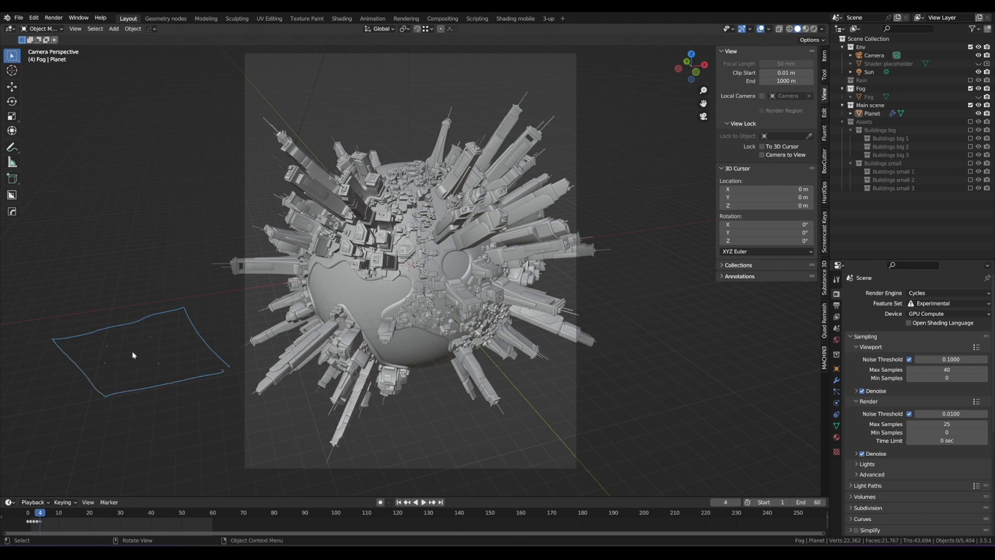
{"action": "left_click", "coordinate": [118, 375]}
{"action": "left_click", "coordinate": [173, 343]}
{"action": "left_click", "coordinate": [81, 343]}
{"action": "left_click", "coordinate": [110, 386]}
{"action": "left_click", "coordinate": [181, 373]}
{"action": "left_click", "coordinate": [215, 368]}
{"action": "left_click", "coordinate": [198, 354]}
Sketch two more annotation frames above the dotted one, containing a spiked circle for the planet and a wavy cloud for the fog.
{"action": "mouse_move", "coordinate": [34, 268]}
{"action": "left_mouse_down"}
{"action": "mouse_move", "coordinate": [96, 320]}
{"action": "mouse_move", "coordinate": [212, 286]}
{"action": "mouse_move", "coordinate": [156, 234]}
{"action": "mouse_move", "coordinate": [26, 254]}
{"action": "left_mouse_up"}
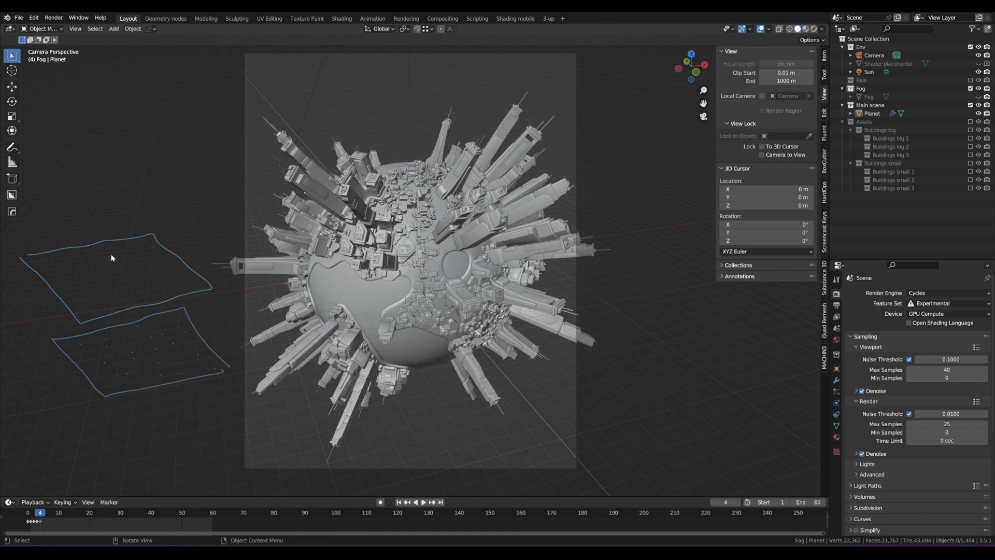
{"action": "mouse_move", "coordinate": [112, 255]}
{"action": "left_mouse_down"}
{"action": "mouse_move", "coordinate": [117, 300]}
{"action": "mouse_move", "coordinate": [142, 256]}
{"action": "mouse_move", "coordinate": [97, 275]}
{"action": "mouse_move", "coordinate": [134, 295]}
{"action": "left_mouse_up"}
{"action": "mouse_move", "coordinate": [28, 180]}
{"action": "left_mouse_down"}
{"action": "mouse_move", "coordinate": [156, 227]}
{"action": "mouse_move", "coordinate": [165, 149]}
{"action": "mouse_move", "coordinate": [28, 170]}
{"action": "left_mouse_up"}
{"action": "mouse_move", "coordinate": [98, 170]}
{"action": "left_mouse_down"}
{"action": "mouse_move", "coordinate": [100, 207]}
{"action": "mouse_move", "coordinate": [146, 216]}
{"action": "mouse_move", "coordinate": [179, 183]}
{"action": "mouse_move", "coordinate": [97, 171]}
{"action": "left_mouse_up"}
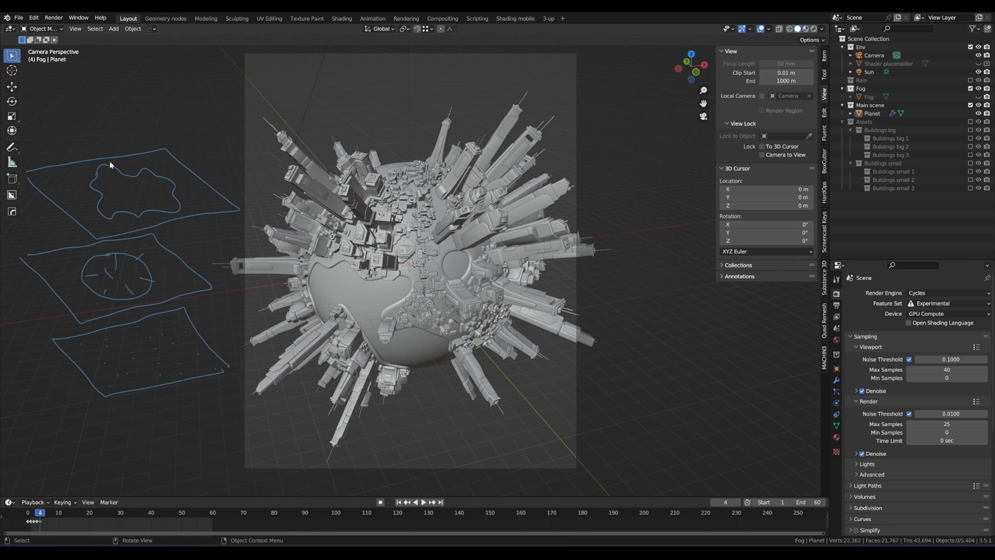
Sketch a dashed annotation frame above the others and add short rain strokes inside it.
{"action": "left_click_drag", "start_coordinate": [54, 127], "coordinate": [78, 157]}
{"action": "left_click_drag", "start_coordinate": [150, 72], "coordinate": [239, 131]}
{"action": "left_click_drag", "start_coordinate": [106, 152], "coordinate": [223, 137]}
{"action": "left_click_drag", "start_coordinate": [136, 89], "coordinate": [132, 101]}
{"action": "left_click_drag", "start_coordinate": [105, 131], "coordinate": [159, 120]}
{"action": "mouse_move", "coordinate": [104, 104]}
{"action": "left_mouse_down"}
{"action": "mouse_move", "coordinate": [94, 98]}
{"action": "mouse_move", "coordinate": [89, 109]}
{"action": "left_mouse_up"}
Number the three solid annotation frames 1, 2 and 3, enclose the numbers in an outline, and erase the whole sketch.
{"action": "key", "text": "d"}
{"action": "left_click_drag", "start_coordinate": [227, 322], "coordinate": [228, 332]}
{"action": "left_click_drag", "start_coordinate": [218, 243], "coordinate": [228, 254]}
{"action": "left_click_drag", "start_coordinate": [235, 173], "coordinate": [227, 179]}
{"action": "mouse_move", "coordinate": [230, 149]}
{"action": "left_mouse_down"}
{"action": "mouse_move", "coordinate": [215, 208]}
{"action": "mouse_move", "coordinate": [260, 381]}
{"action": "mouse_move", "coordinate": [235, 151]}
{"action": "left_mouse_up"}
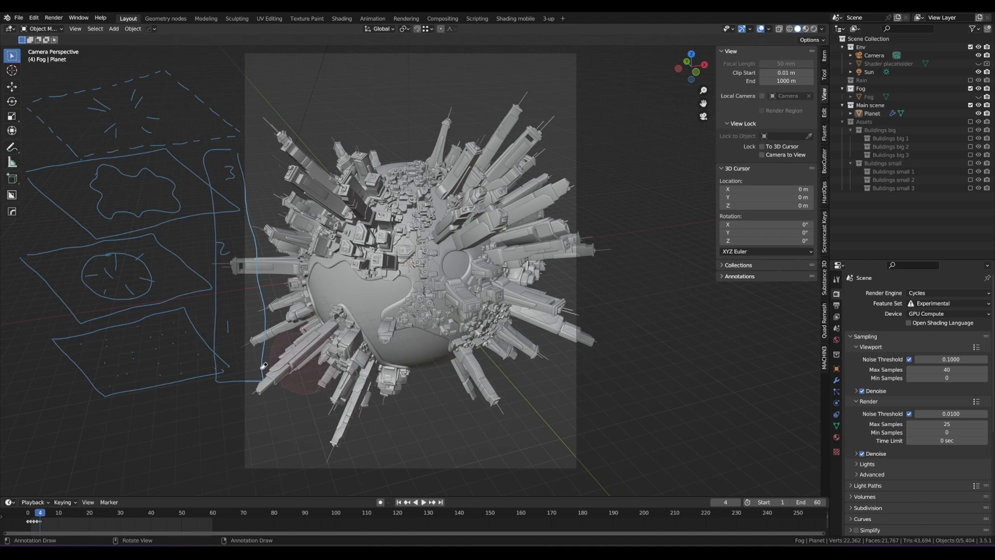
{"action": "mouse_move", "coordinate": [264, 366]}
{"action": "left_mouse_down", "text": "ctrl"}
{"action": "mouse_move", "coordinate": [40, 262]}
{"action": "mouse_move", "coordinate": [139, 95]}
{"action": "left_mouse_up", "text": "ctrl"}
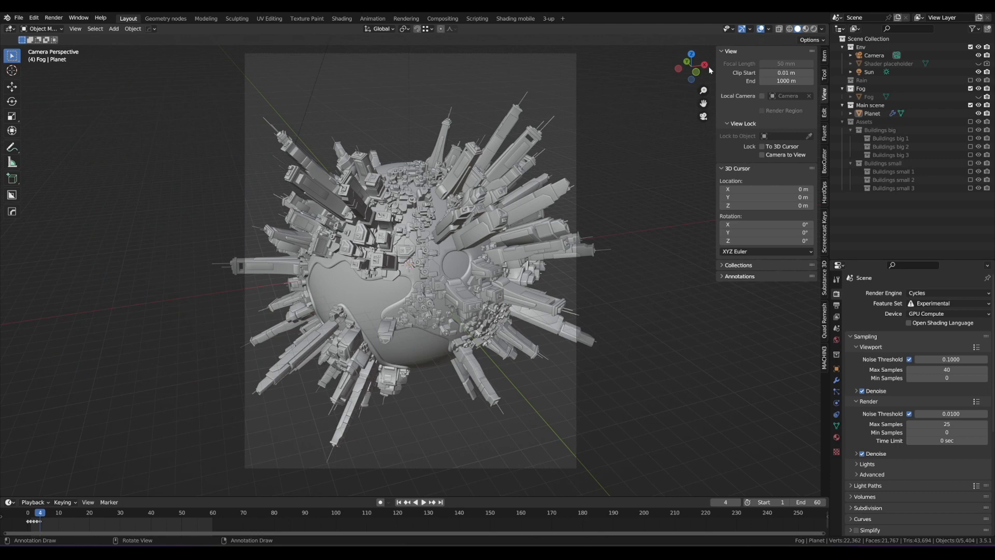
Rename the scene 1 Planet.
{"action": "left_click", "coordinate": [854, 18]}
{"action": "type", "text": "1 Planet"}
{"action": "key", "text": "Return"}
Set the viewport to Rendered shading and limit the render region to the camera frame.
{"action": "key", "text": "z"}
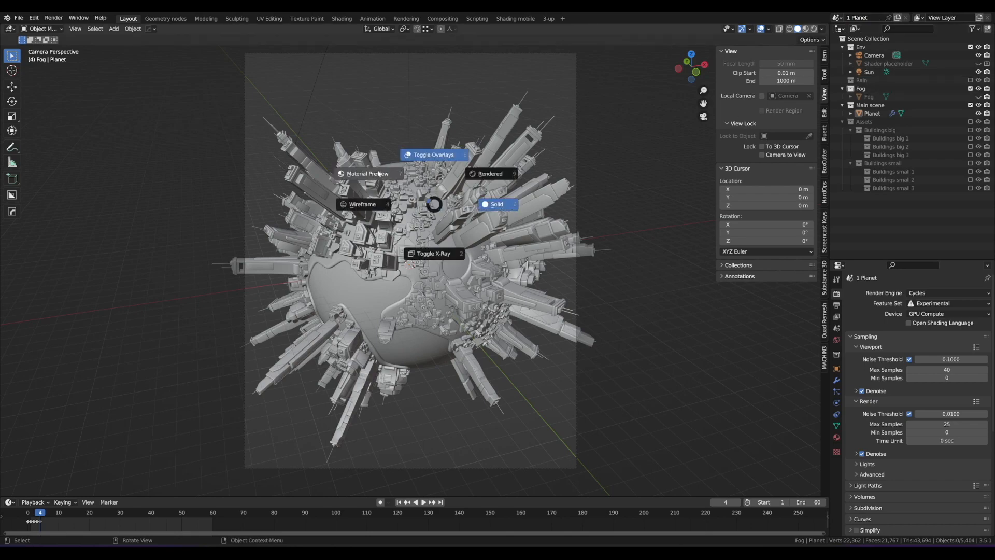
{"action": "left_click", "coordinate": [473, 171]}
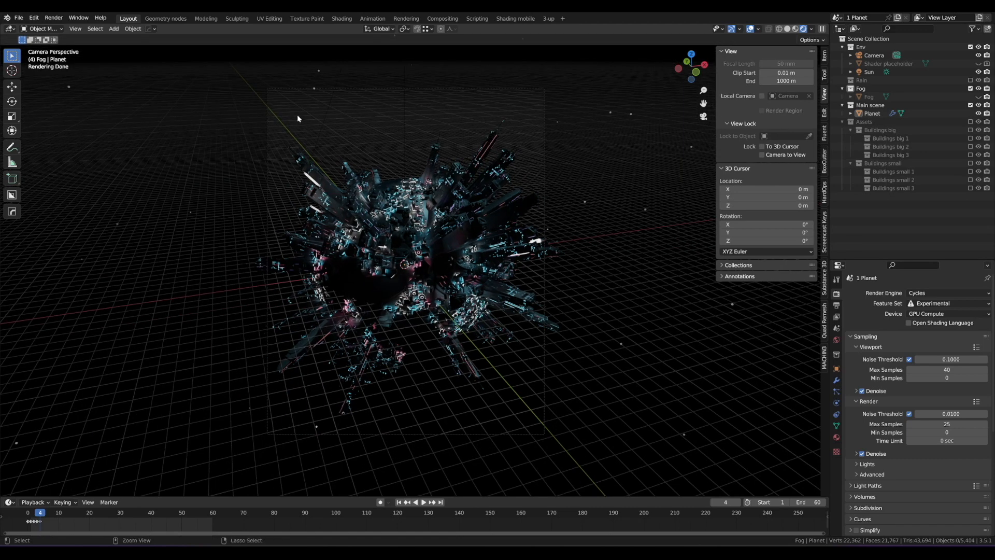
{"action": "key", "text": "ctrl+b"}
{"action": "left_click_drag", "start_coordinate": [249, 75], "coordinate": [573, 456]}
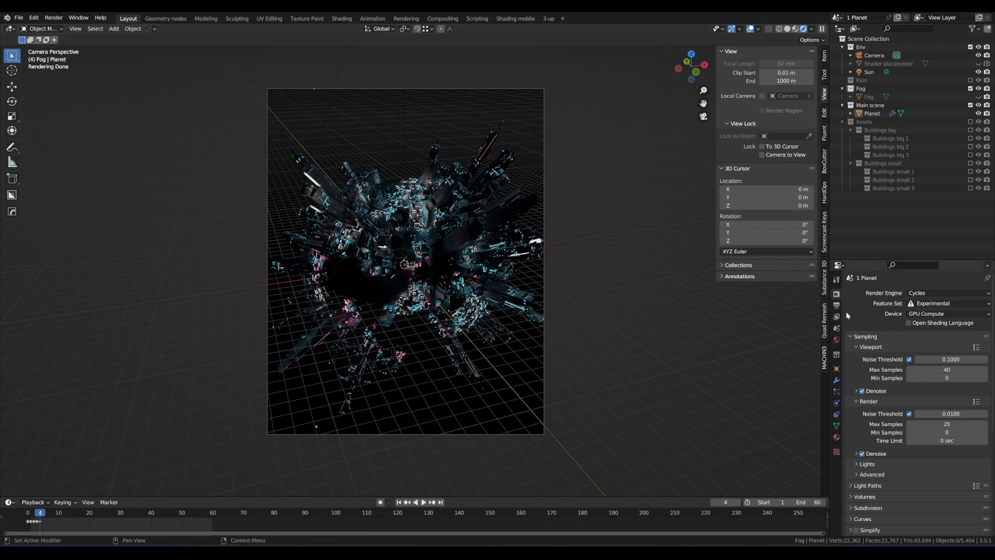
Enable the Transparent film setting for the 1 Planet scene.
{"action": "scroll", "coordinate": [872, 371], "scroll_direction": "down", "scroll_amount": 6}
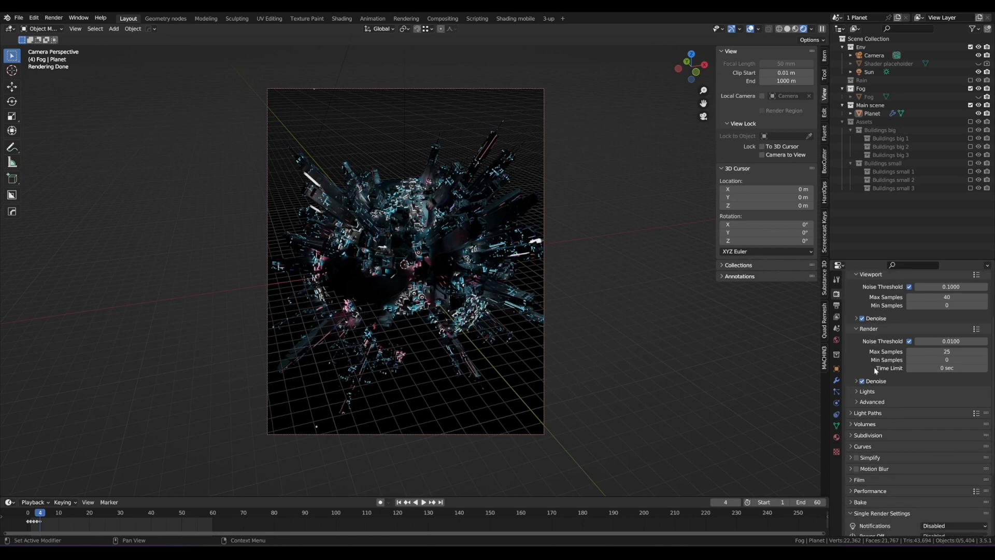
{"action": "left_click", "coordinate": [851, 418]}
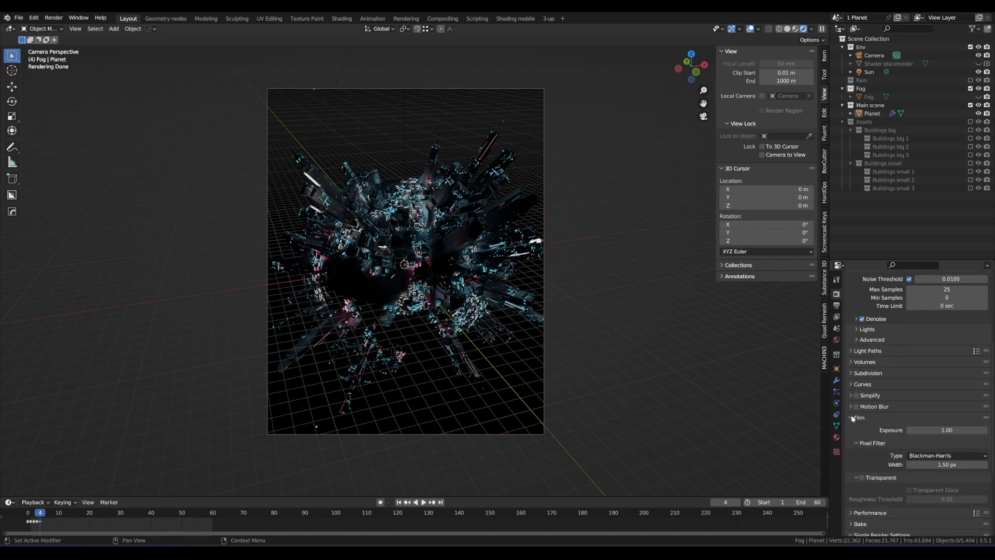
{"action": "left_click", "coordinate": [862, 478]}
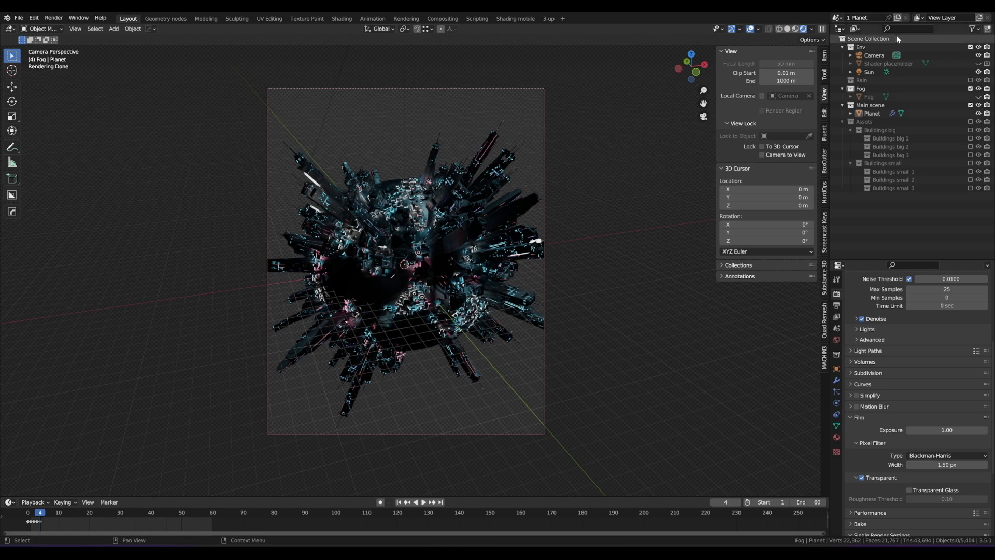
Create a linked copy of the scene and name it 2 Background.
{"action": "left_click", "coordinate": [898, 18]}
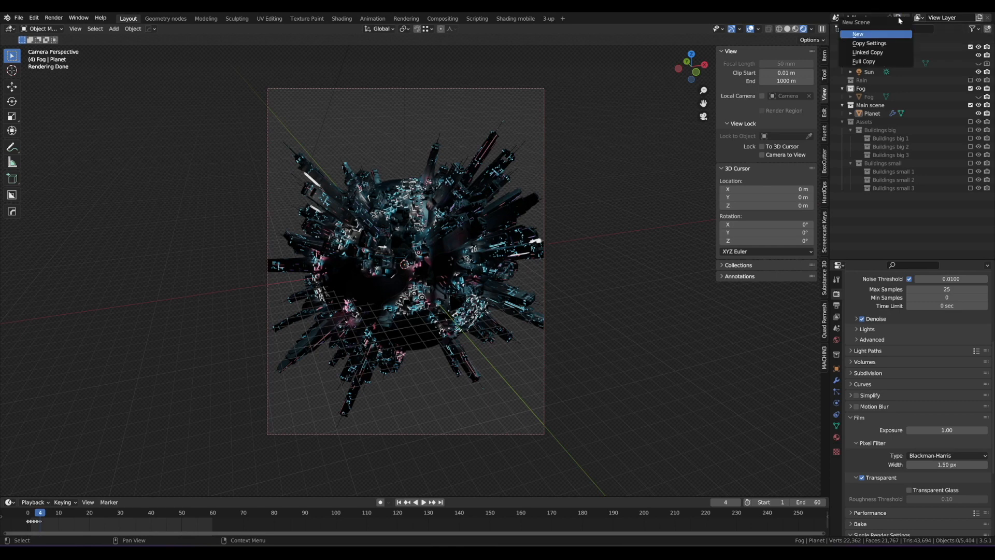
{"action": "left_click", "coordinate": [888, 52]}
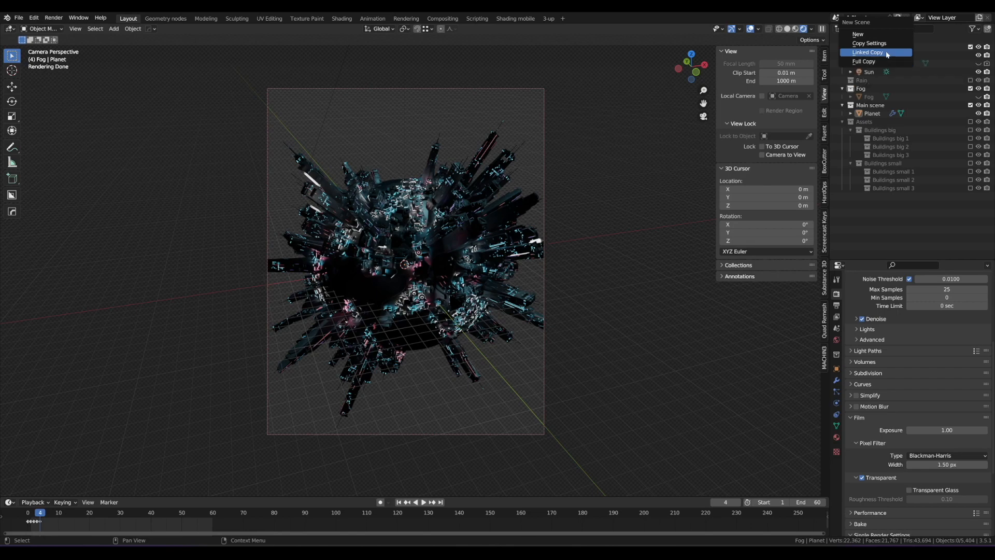
{"action": "double_click", "coordinate": [860, 17]}
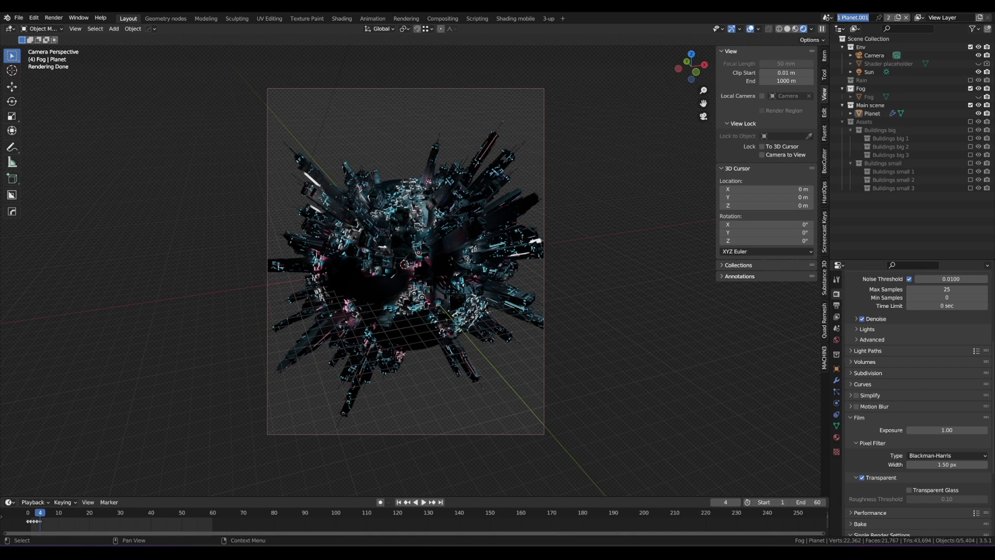
{"action": "type", "text": "2 Background"}
{"action": "key", "text": "Return"}
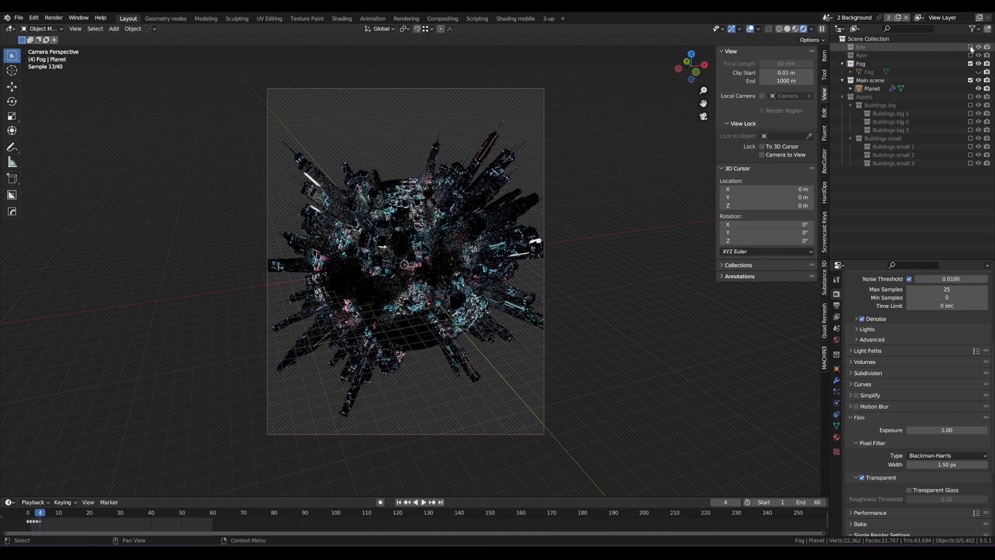
Exclude the Env, Fog and Main scene collections from the 2 Background scene and disable its Transparent film setting.
{"action": "left_click", "coordinate": [971, 47]}
{"action": "left_click", "coordinate": [971, 63]}
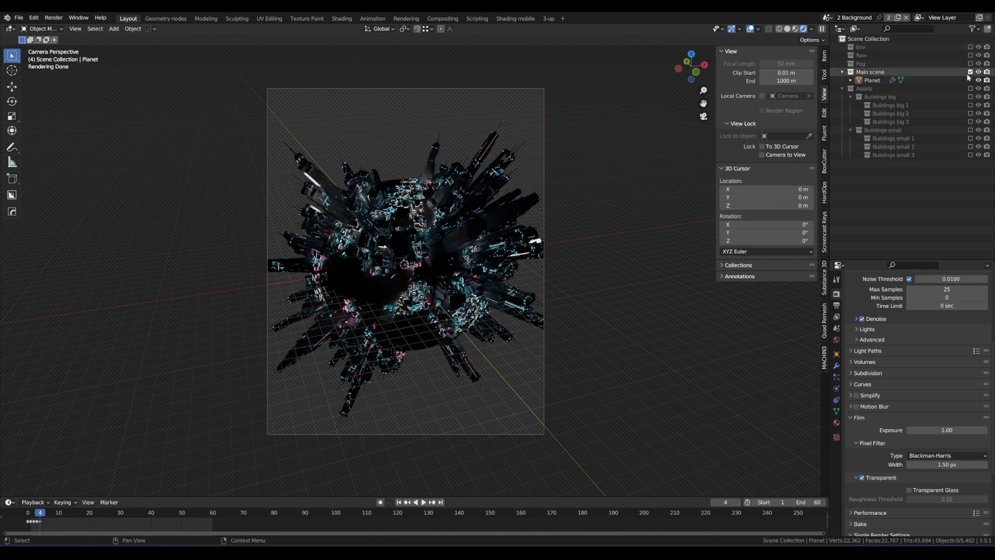
{"action": "left_click", "coordinate": [971, 72]}
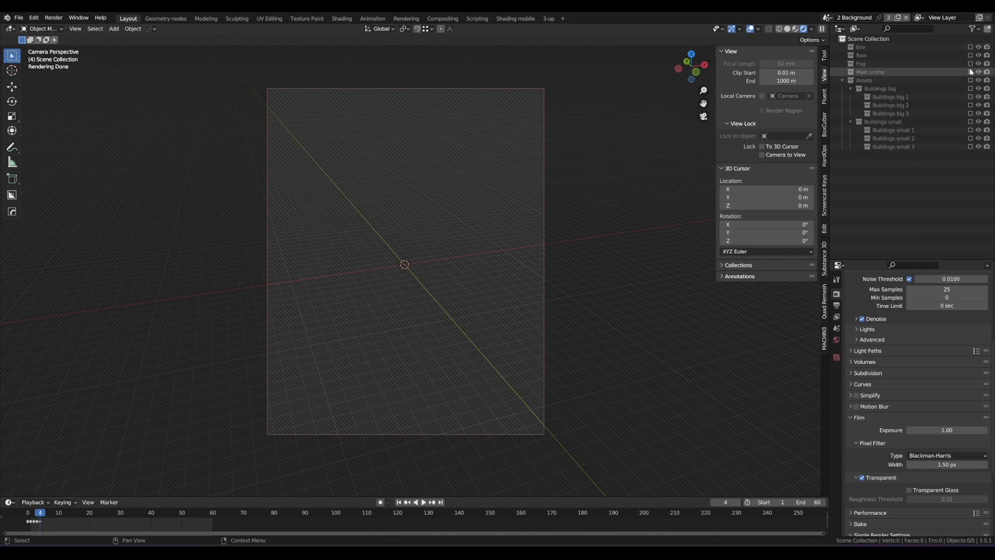
{"action": "left_click", "coordinate": [862, 477]}
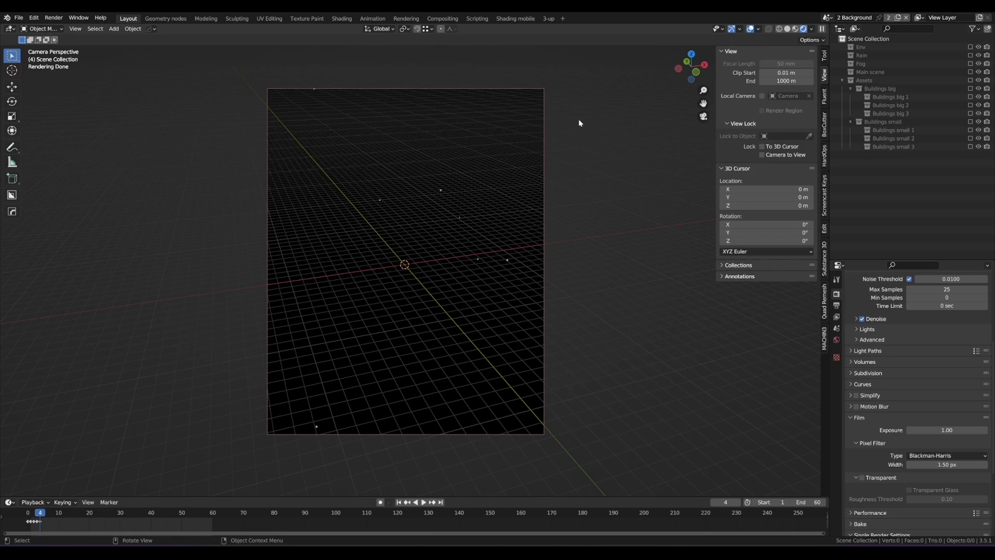
Compare the 1 Planet and 2 Background scenes, finishing in the camera view of 1 Planet.
{"action": "left_click", "coordinate": [828, 17]}
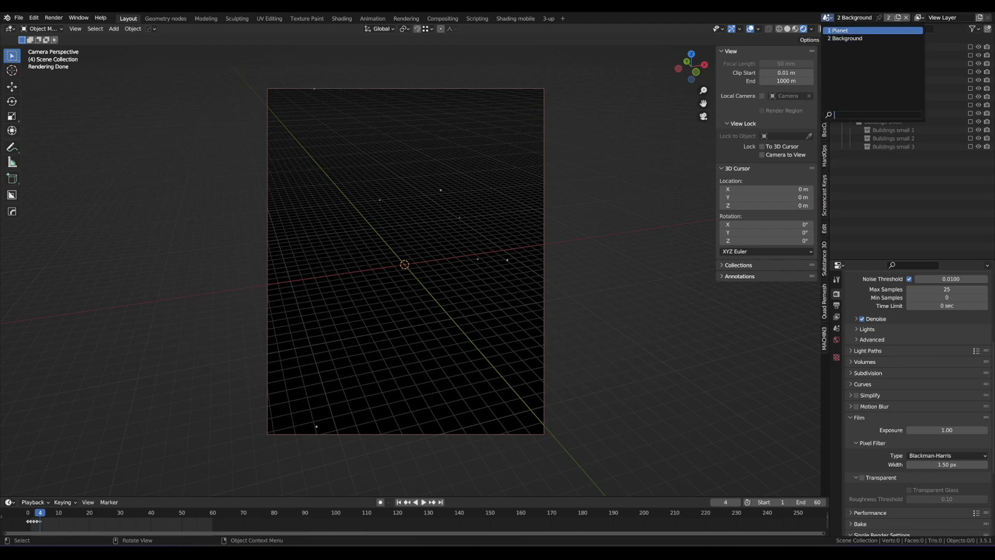
{"action": "left_click", "coordinate": [848, 31]}
{"action": "left_click", "coordinate": [837, 18]}
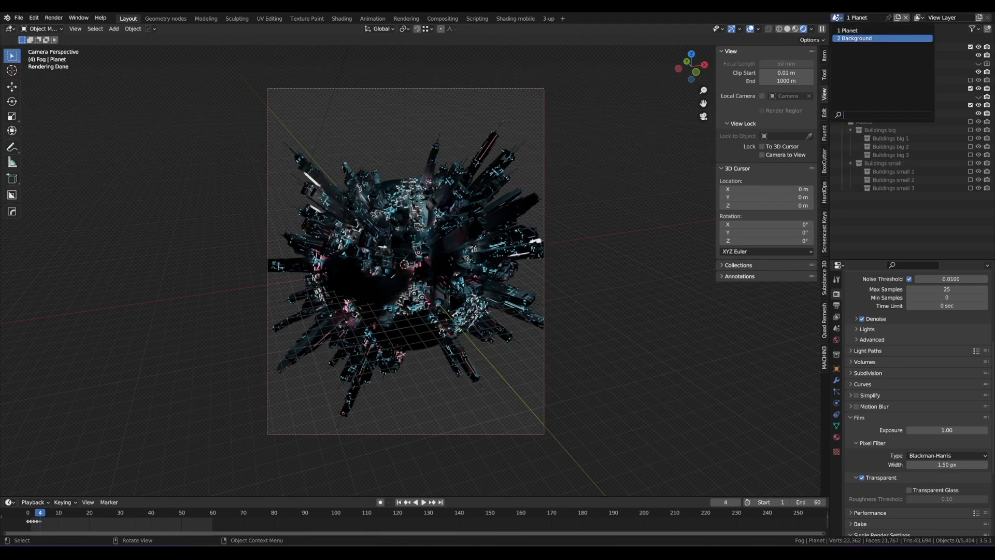
{"action": "left_click", "coordinate": [856, 38]}
{"action": "left_click", "coordinate": [837, 17]}
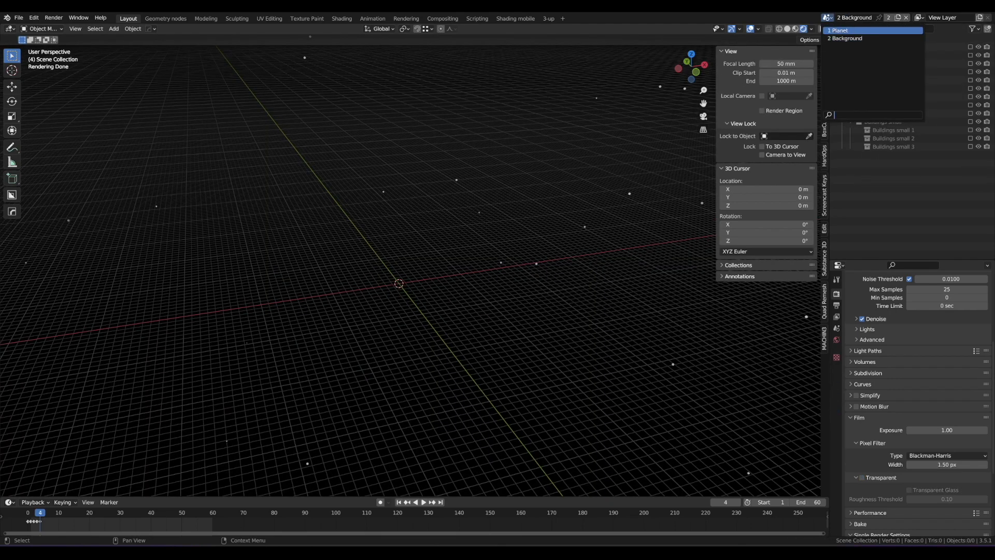
{"action": "left_click", "coordinate": [848, 31]}
{"action": "key", "text": "KP_0"}
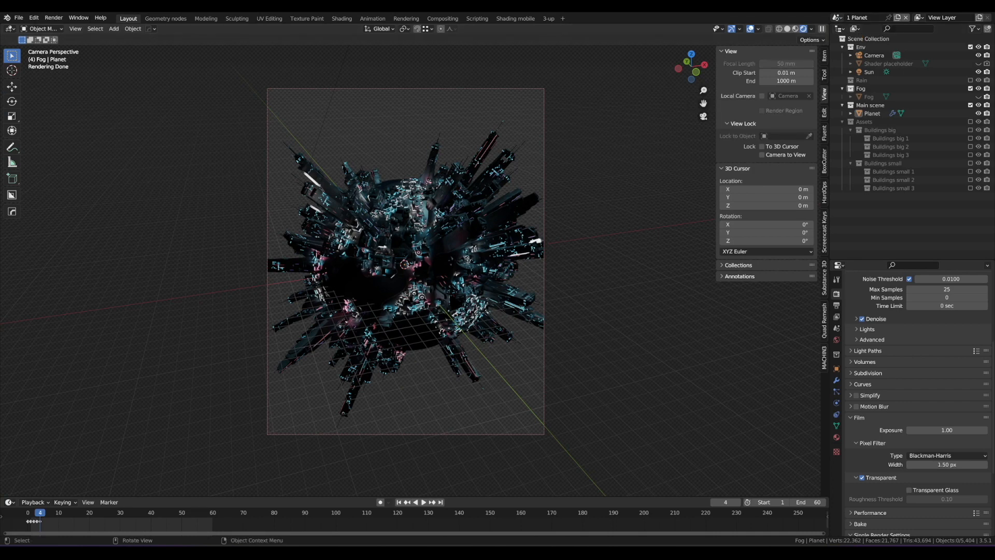
Create a linked copy of the 1 Planet scene and name it 3 Fog.
{"action": "left_click", "coordinate": [837, 18]}
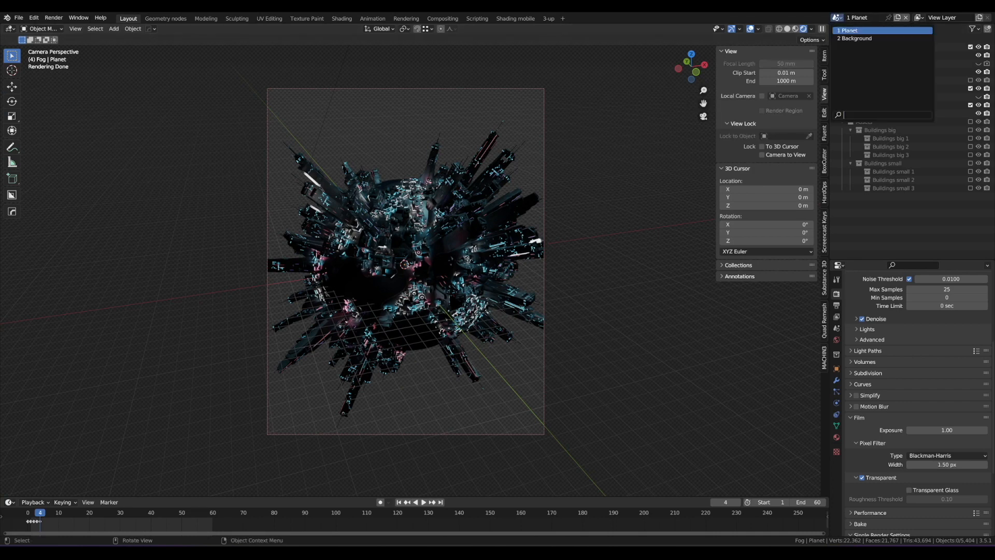
{"action": "left_click", "coordinate": [898, 19]}
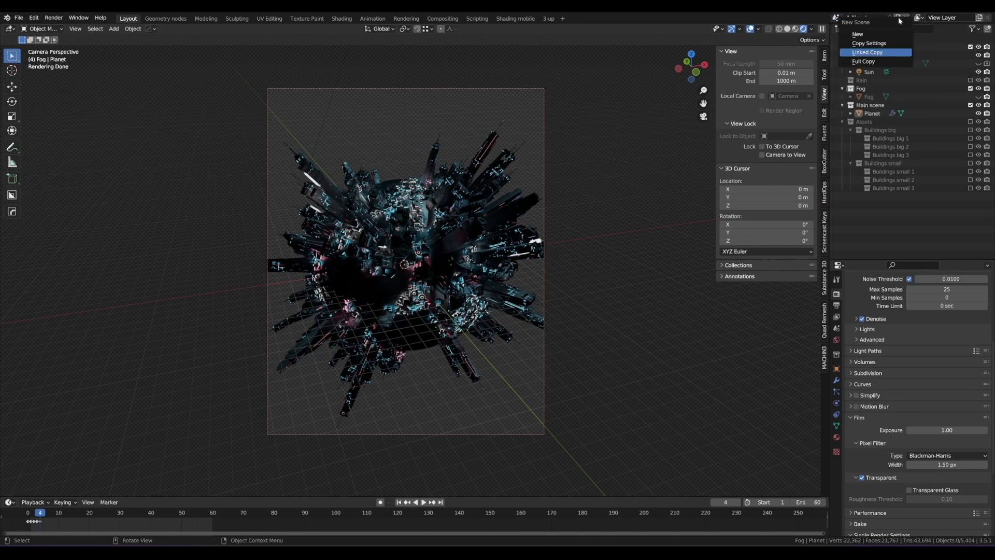
{"action": "left_click", "coordinate": [875, 52]}
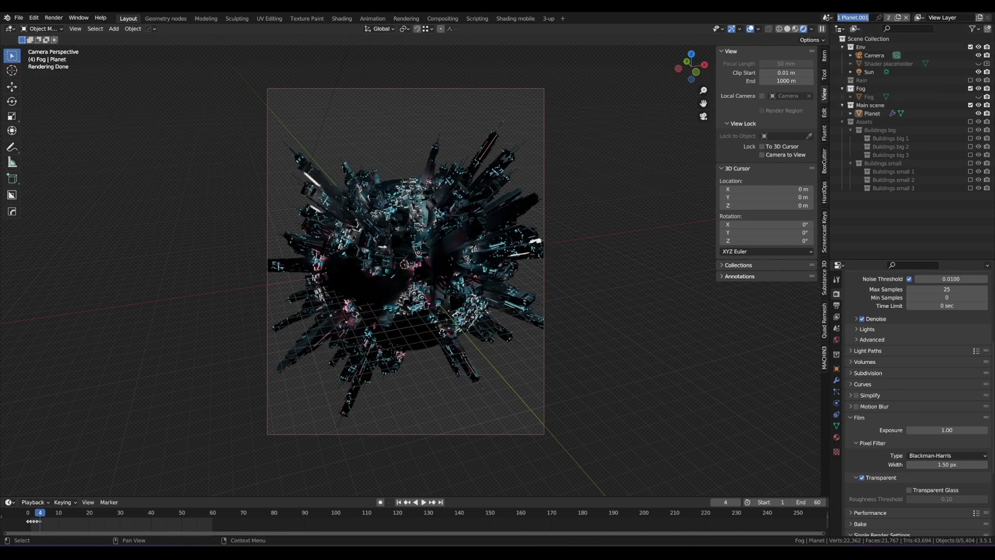
{"action": "type", "text": "3 Fog"}
{"action": "key", "text": "Return"}
Exclude the Env and Main scene collections from the 3 Fog scene and unhide the Fog object in the viewport.
{"action": "left_click", "coordinate": [971, 47]}
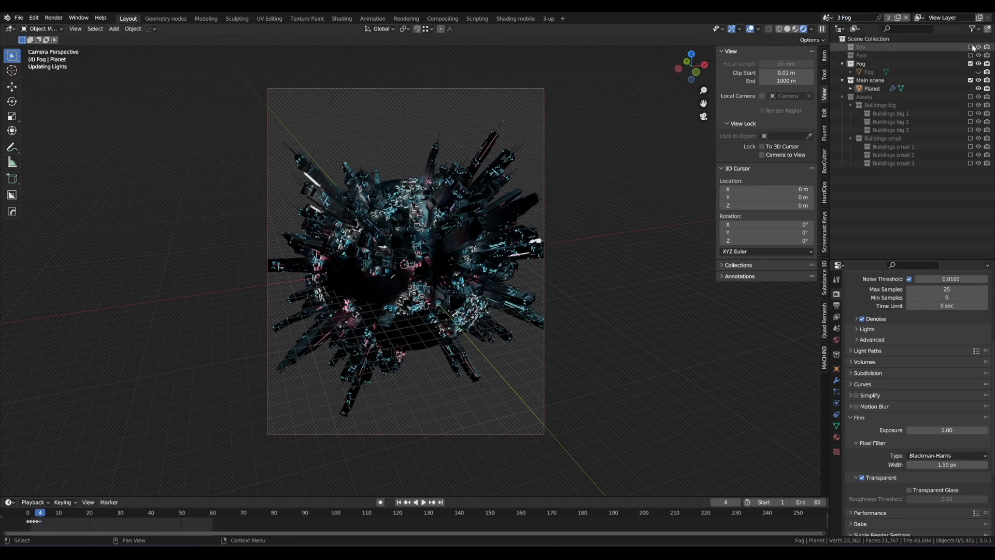
{"action": "left_click", "coordinate": [970, 81]}
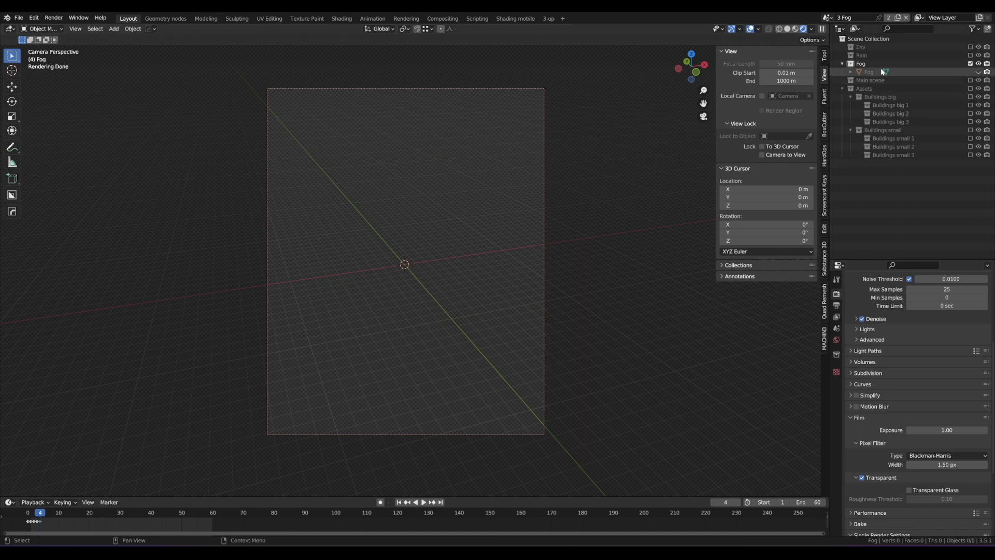
{"action": "left_click", "coordinate": [979, 72]}
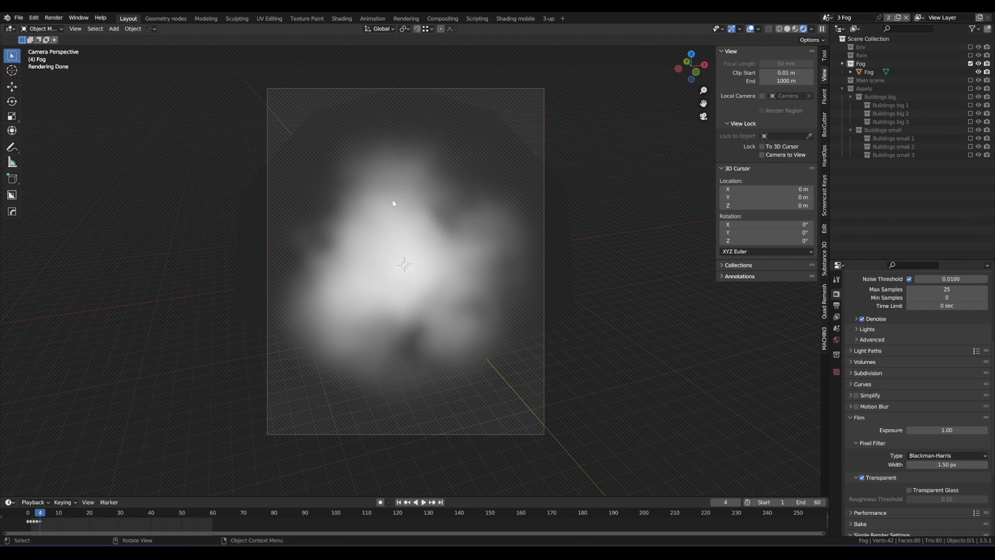
Compare the 1 Planet, 2 Background and 3 Fog scenes in the viewport, finishing in 1 Planet.
{"action": "left_click", "coordinate": [827, 18]}
{"action": "left_click", "coordinate": [840, 31]}
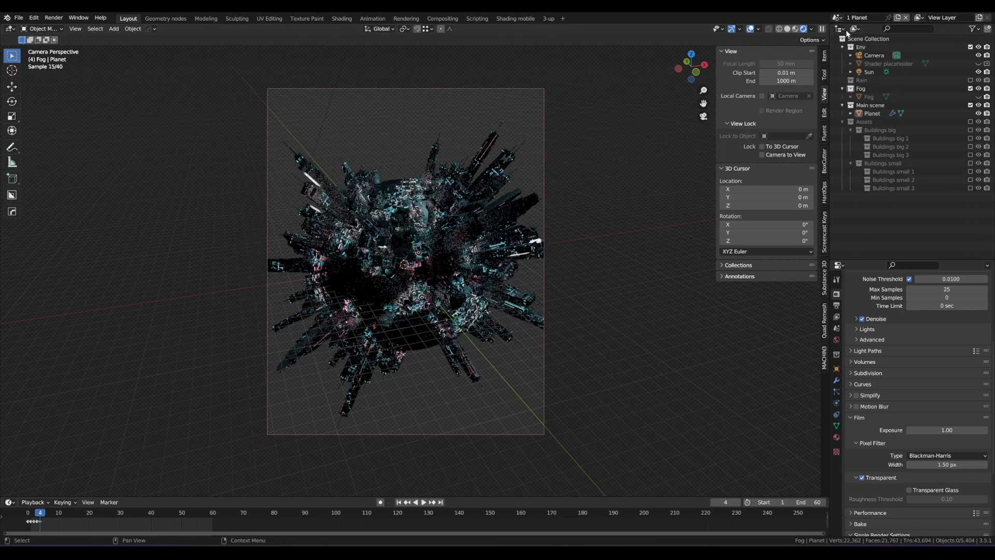
{"action": "left_click", "coordinate": [828, 17]}
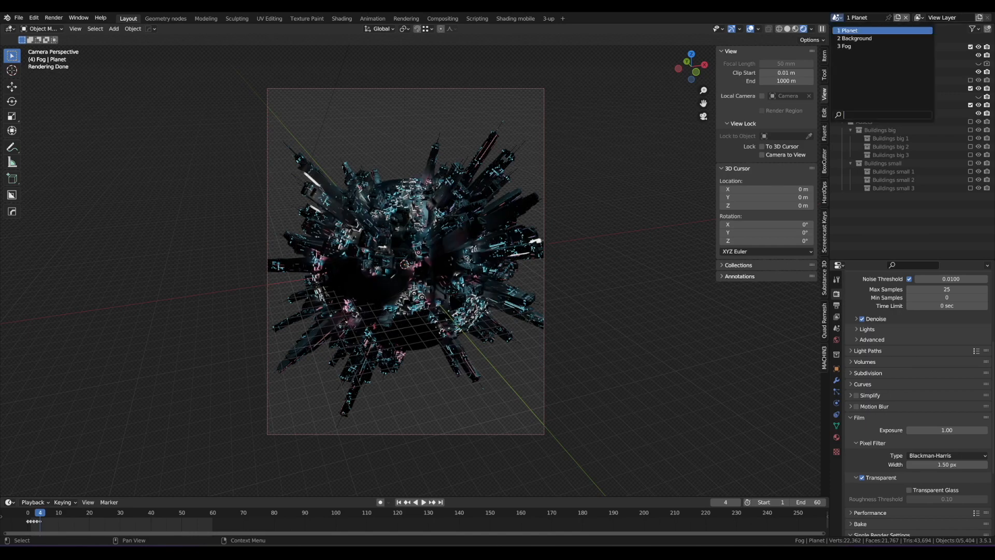
{"action": "left_click", "coordinate": [853, 40]}
{"action": "left_click", "coordinate": [828, 18]}
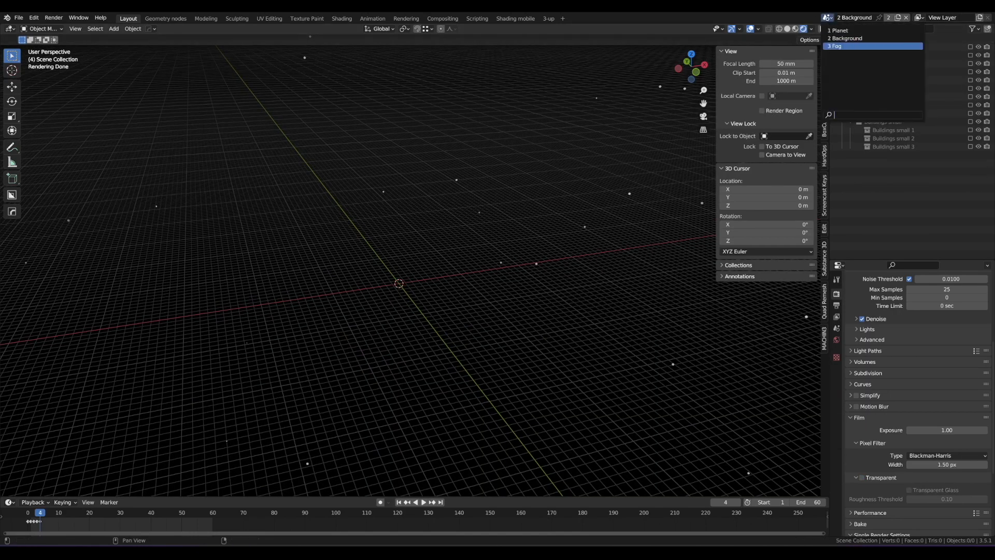
{"action": "left_click", "coordinate": [846, 48]}
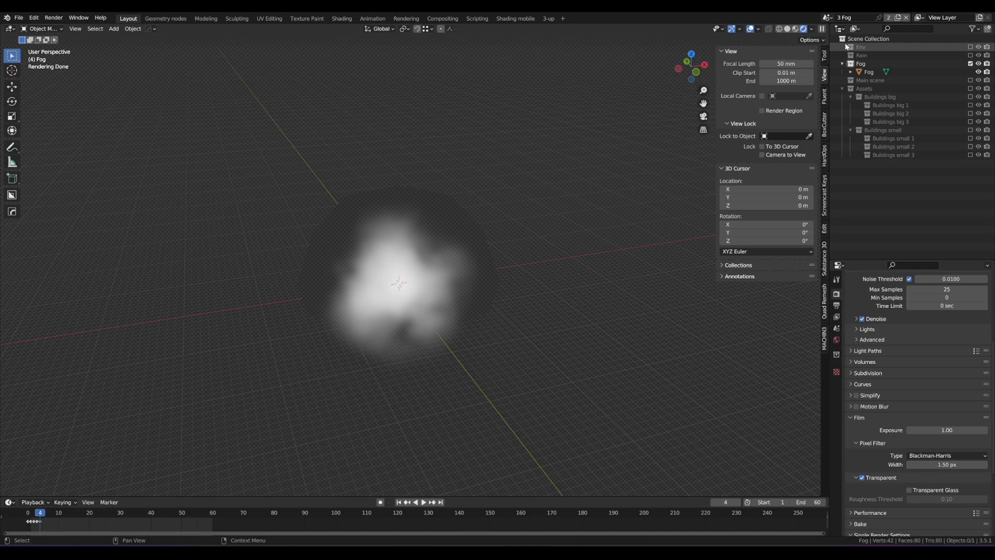
{"action": "left_click", "coordinate": [828, 18]}
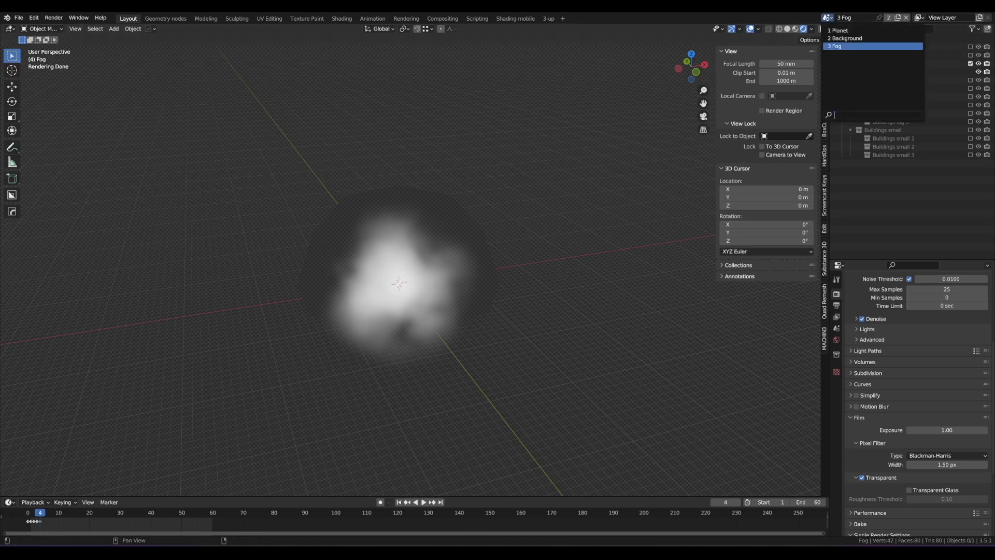
{"action": "left_click", "coordinate": [835, 31]}
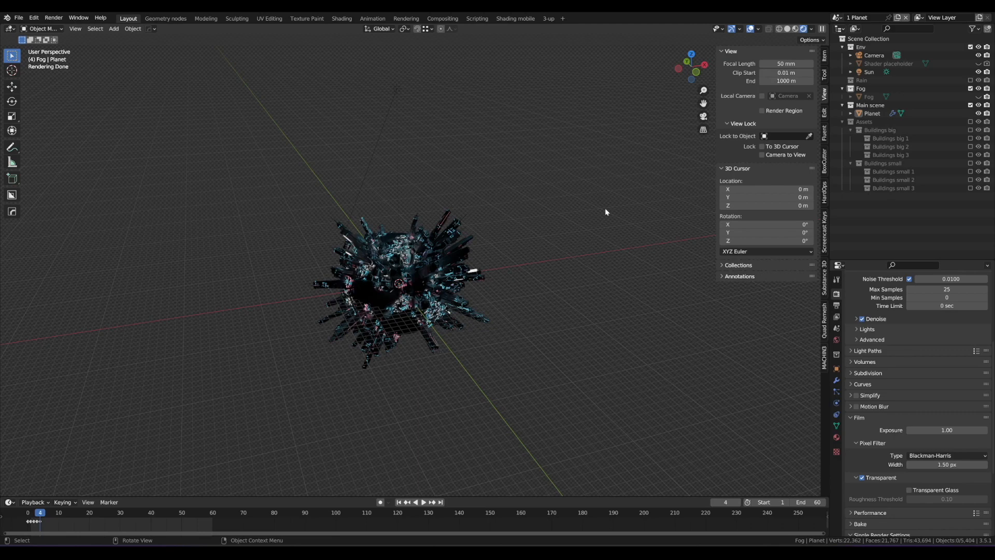
Set the viewport to Solid shading and inspect the planet up close from a different angle.
{"action": "key", "text": "z"}
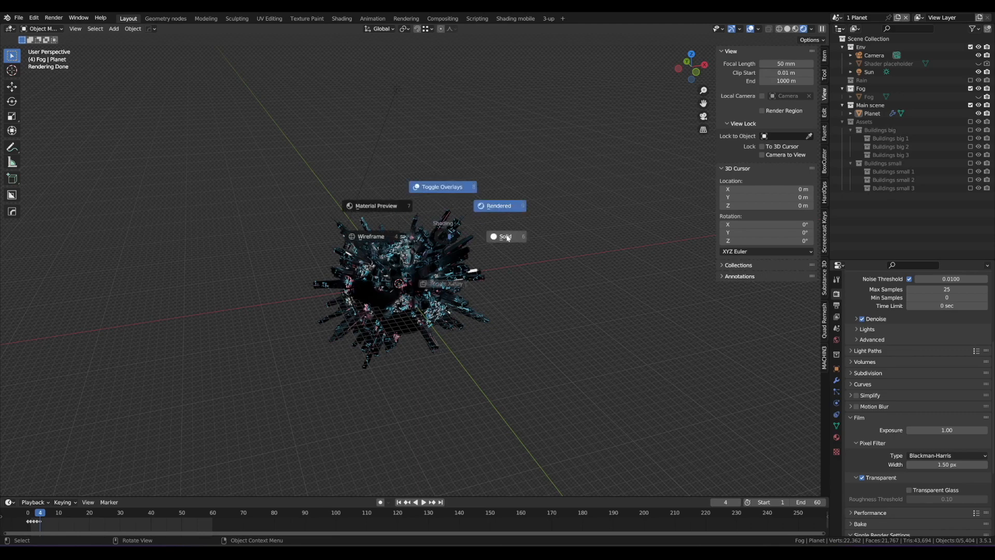
{"action": "left_click", "coordinate": [508, 238]}
{"action": "scroll", "coordinate": [414, 249], "scroll_direction": "up", "scroll_amount": 4}
{"action": "middle_click_drag", "start_coordinate": [413, 249], "coordinate": [374, 259]}
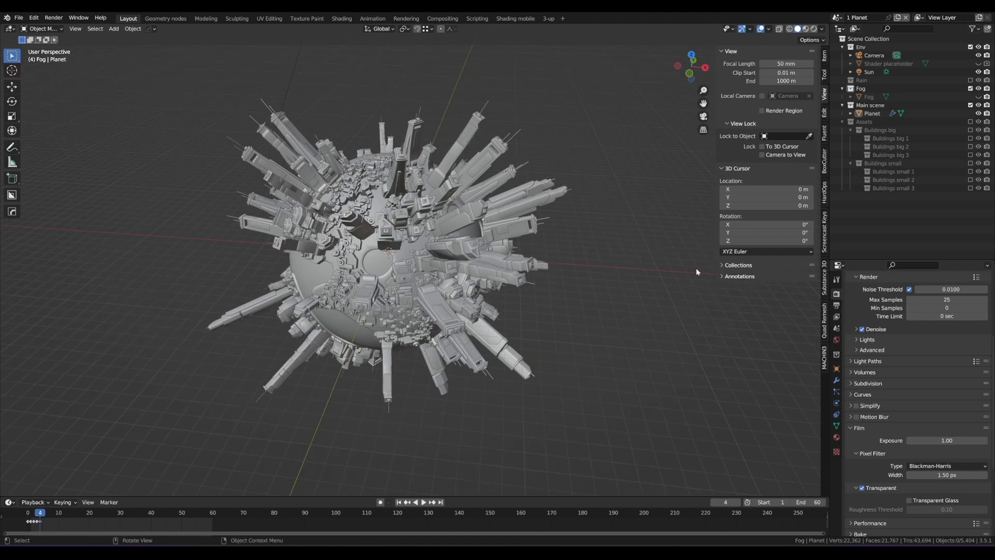
Enable the Mist data pass for the view layer of the 1 Planet scene.
{"action": "left_click", "coordinate": [836, 318]}
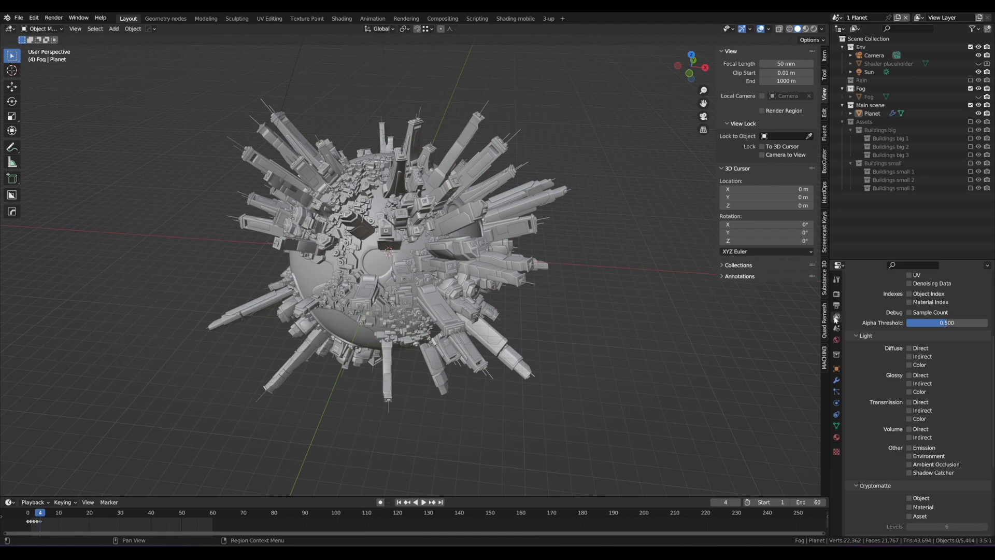
{"action": "scroll", "coordinate": [893, 344], "scroll_direction": "up", "scroll_amount": 6}
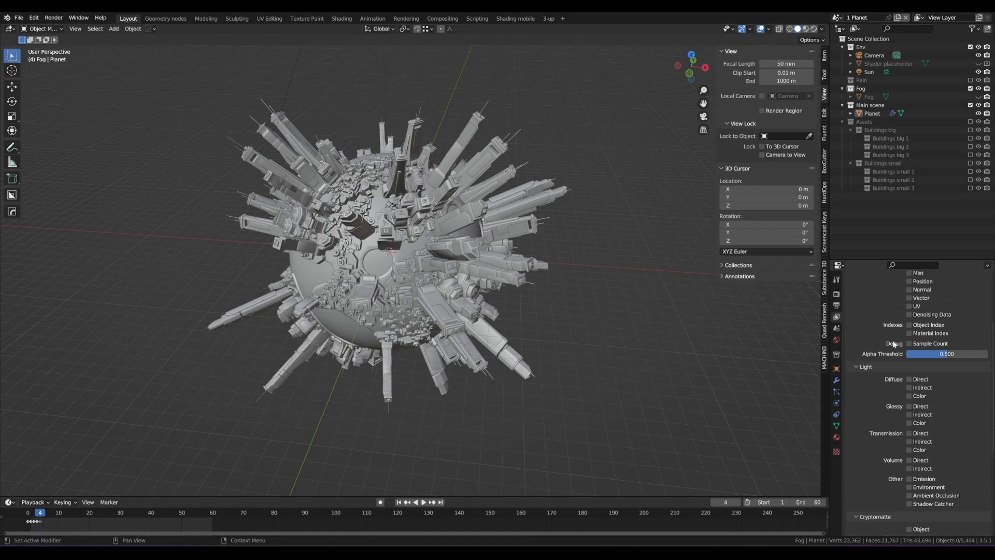
{"action": "scroll", "coordinate": [894, 344], "scroll_direction": "up", "scroll_amount": 2}
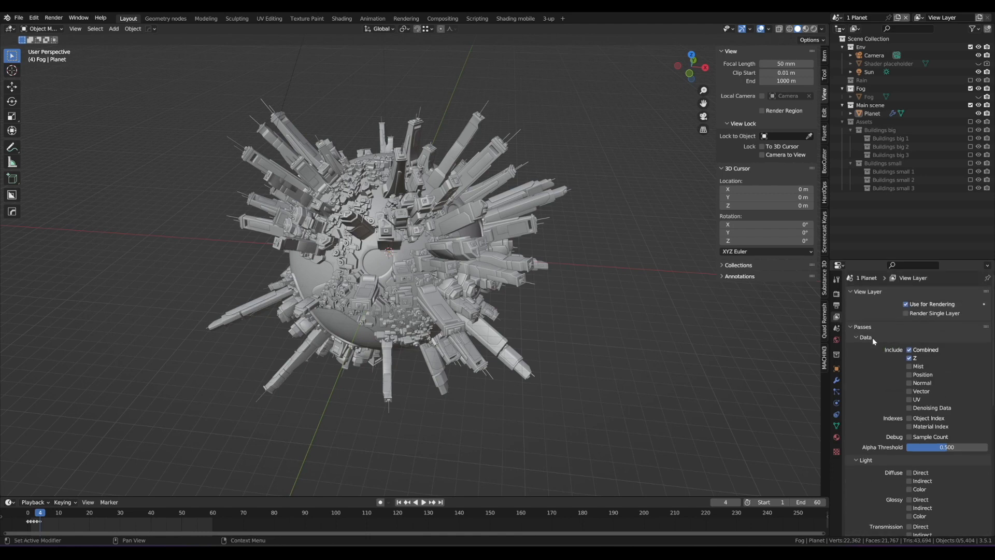
{"action": "left_click", "coordinate": [910, 367]}
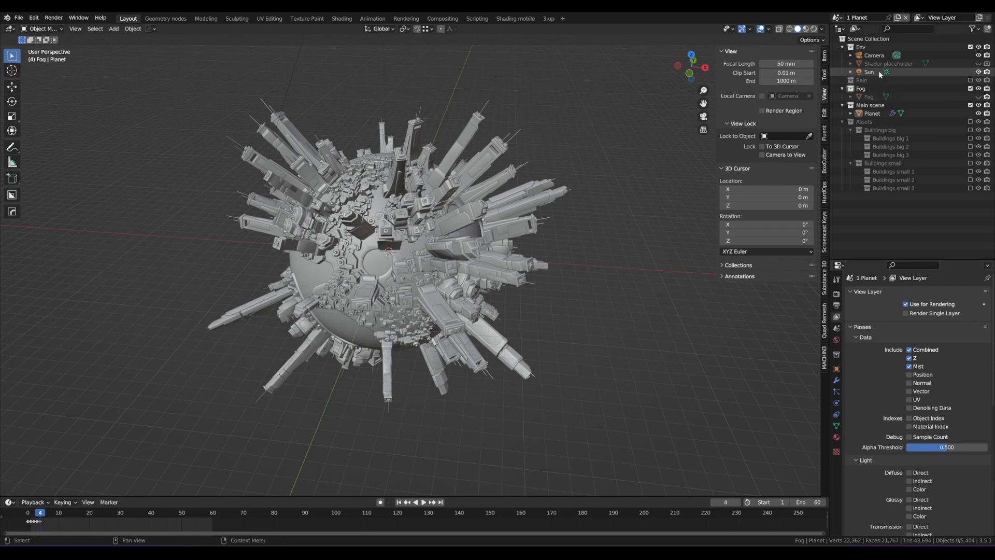
Turn on the Mist limits in the Camera object's viewport display.
{"action": "left_click", "coordinate": [872, 56]}
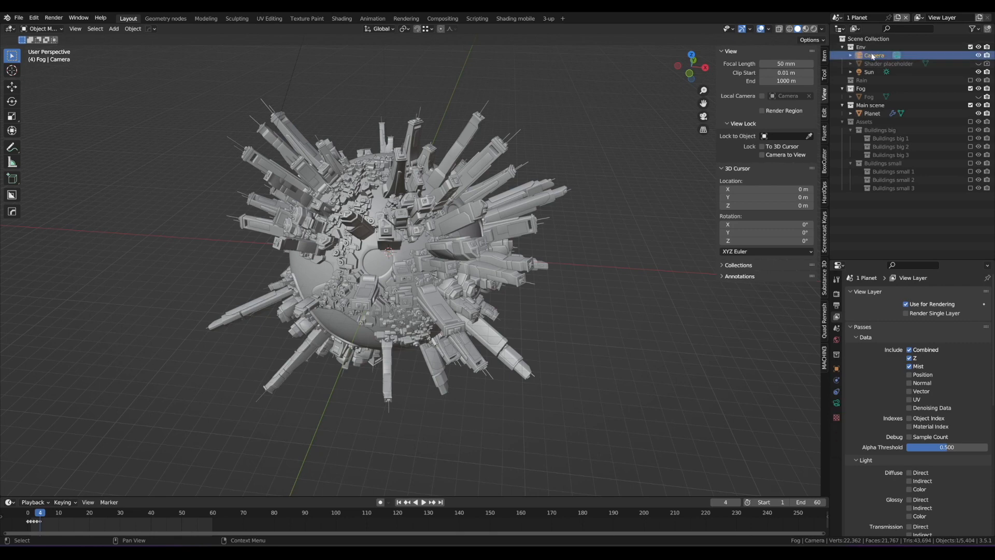
{"action": "left_click", "coordinate": [836, 403]}
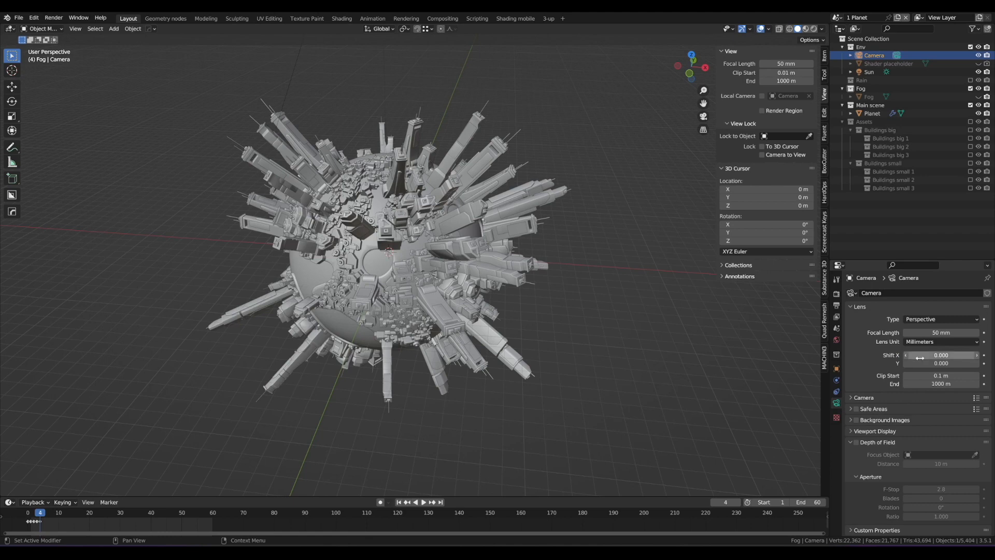
{"action": "left_click", "coordinate": [850, 431]}
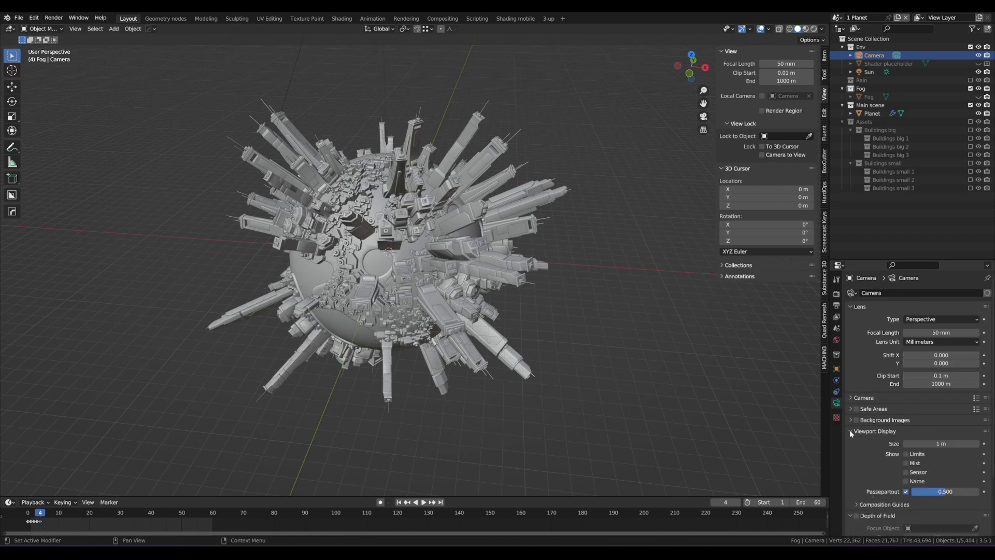
{"action": "left_click", "coordinate": [907, 463]}
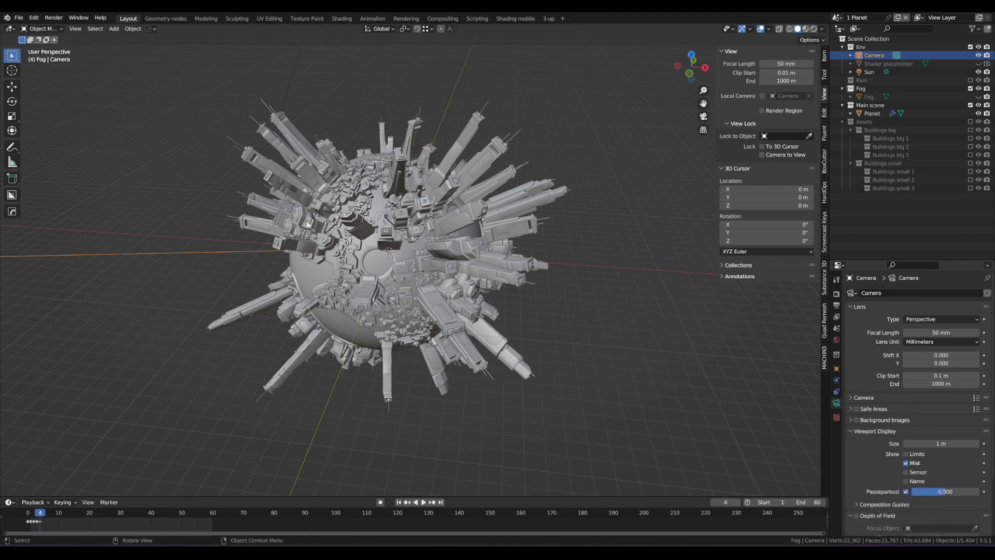
Sketch temporary annotations along the camera's mist line and around its end points, and erase them.
{"action": "scroll", "coordinate": [307, 225], "scroll_direction": "down", "scroll_amount": 3}
{"action": "mouse_move", "coordinate": [307, 224]}
{"action": "middle_mouse_down"}
{"action": "mouse_move", "coordinate": [456, 217]}
{"action": "mouse_move", "coordinate": [537, 182]}
{"action": "middle_mouse_up"}
{"action": "key", "text": "d"}
{"action": "mouse_move", "coordinate": [536, 177]}
{"action": "left_mouse_down"}
{"action": "mouse_move", "coordinate": [398, 274]}
{"action": "mouse_move", "coordinate": [550, 169]}
{"action": "left_mouse_up"}
{"action": "mouse_move", "coordinate": [550, 169]}
{"action": "right_mouse_down"}
{"action": "mouse_move", "coordinate": [460, 275]}
{"action": "mouse_move", "coordinate": [580, 194]}
{"action": "right_mouse_up"}
{"action": "scroll", "coordinate": [596, 181], "scroll_direction": "up", "scroll_amount": 3}
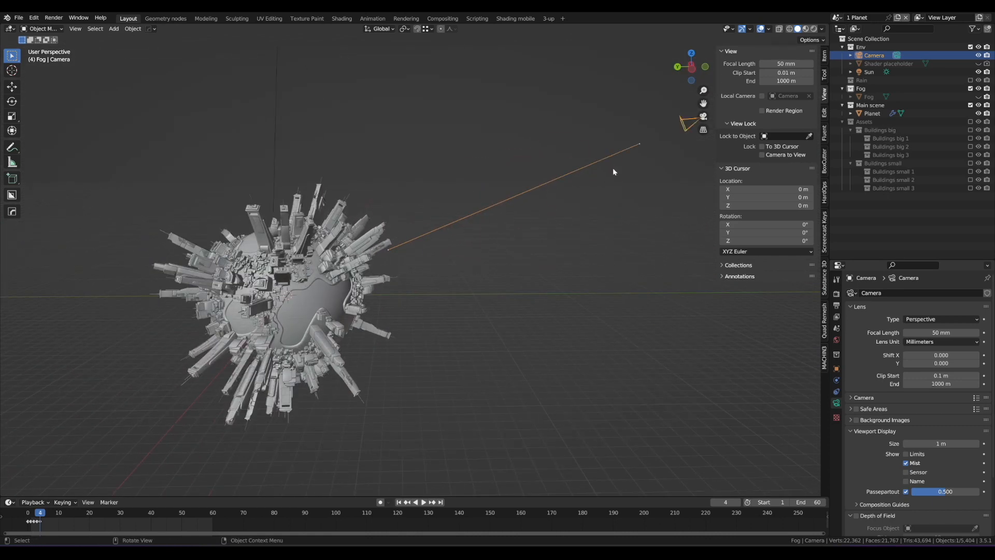
{"action": "scroll", "coordinate": [582, 191], "scroll_direction": "down", "scroll_amount": 3}
{"action": "middle_click_drag", "start_coordinate": [477, 225], "coordinate": [530, 175]}
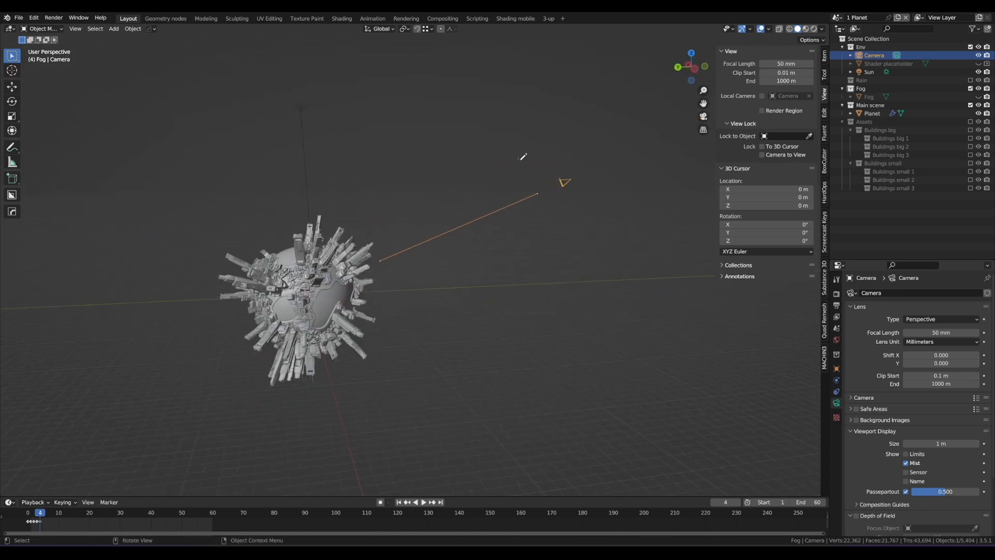
{"action": "mouse_move", "coordinate": [520, 158]}
{"action": "left_mouse_down"}
{"action": "mouse_move", "coordinate": [534, 188]}
{"action": "mouse_move", "coordinate": [541, 175]}
{"action": "mouse_move", "coordinate": [380, 247]}
{"action": "mouse_move", "coordinate": [396, 252]}
{"action": "left_mouse_up"}
{"action": "left_click_drag", "start_coordinate": [542, 202], "coordinate": [547, 200]}
{"action": "left_click_drag", "start_coordinate": [464, 239], "coordinate": [369, 285]}
{"action": "left_click_drag", "start_coordinate": [369, 248], "coordinate": [403, 288]}
{"action": "mouse_move", "coordinate": [642, 169]}
{"action": "right_mouse_down"}
{"action": "mouse_move", "coordinate": [433, 207]}
{"action": "mouse_move", "coordinate": [360, 249]}
{"action": "right_mouse_up"}
{"action": "mouse_move", "coordinate": [453, 221]}
{"action": "middle_mouse_down"}
{"action": "mouse_move", "coordinate": [477, 224]}
{"action": "mouse_move", "coordinate": [456, 236]}
{"action": "mouse_move", "coordinate": [469, 217]}
{"action": "middle_mouse_up"}
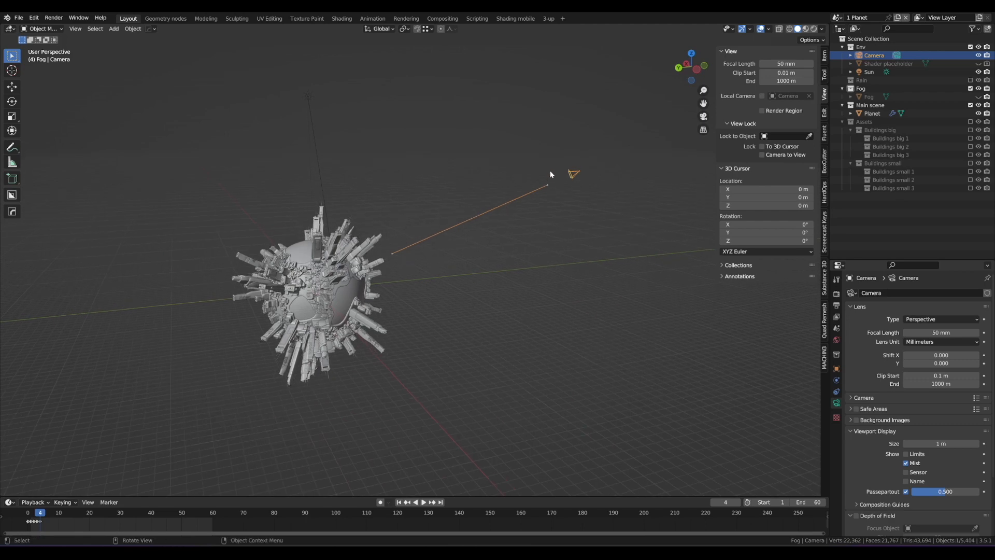
{"action": "left_click_drag", "start_coordinate": [550, 173], "coordinate": [485, 214]}
{"action": "right_click_drag", "start_coordinate": [527, 181], "coordinate": [458, 236]}
{"action": "middle_click_drag", "start_coordinate": [375, 245], "coordinate": [406, 211]}
{"action": "left_click_drag", "start_coordinate": [418, 207], "coordinate": [316, 262]}
{"action": "middle_click_drag", "start_coordinate": [438, 188], "coordinate": [444, 224]}
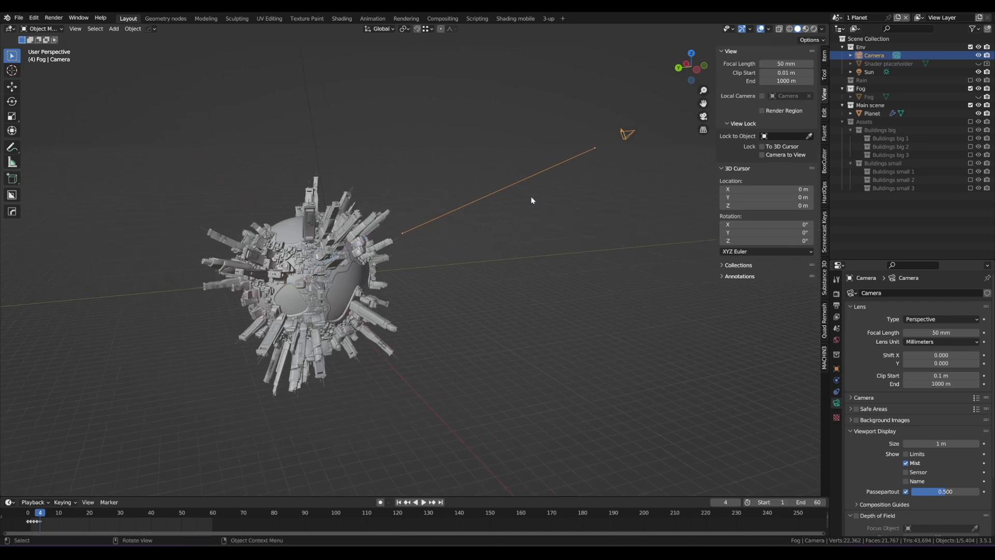
Set the World's Mist Pass start distance to 29 m.
{"action": "left_click", "coordinate": [836, 340]}
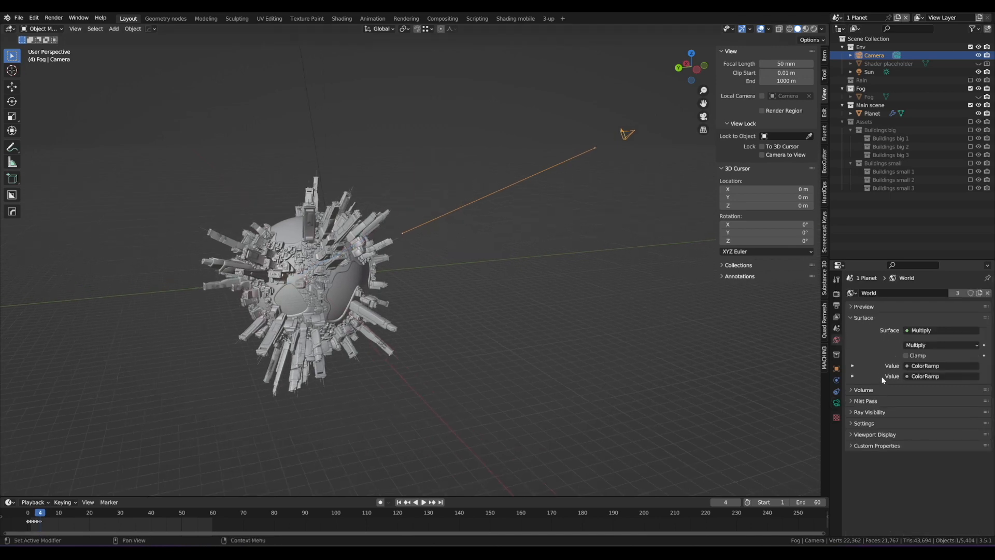
{"action": "left_click", "coordinate": [853, 402]}
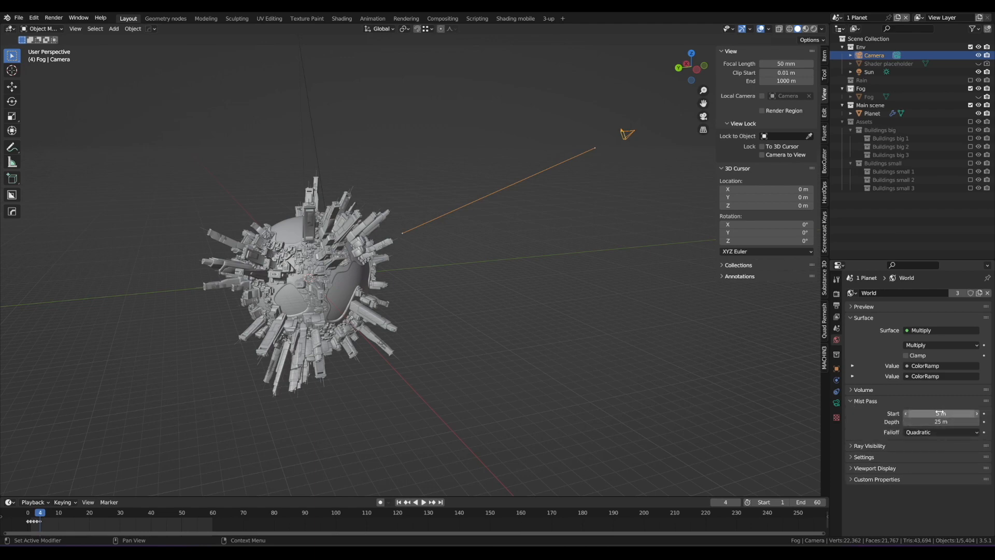
{"action": "mouse_move", "coordinate": [604, 198]}
{"action": "middle_mouse_down", "text": "shift"}
{"action": "mouse_move", "coordinate": [581, 208]}
{"action": "mouse_move", "coordinate": [586, 215]}
{"action": "middle_mouse_up", "text": "shift"}
{"action": "left_click_drag", "start_coordinate": [607, 125], "coordinate": [611, 125]}
{"action": "key", "text": "ctrl+z"}
{"action": "middle_click_drag", "start_coordinate": [607, 222], "coordinate": [595, 199], "text": "shift"}
{"action": "middle_click_drag", "start_coordinate": [595, 199], "coordinate": [585, 197]}
{"action": "left_click_drag", "start_coordinate": [904, 414], "coordinate": [975, 413]}
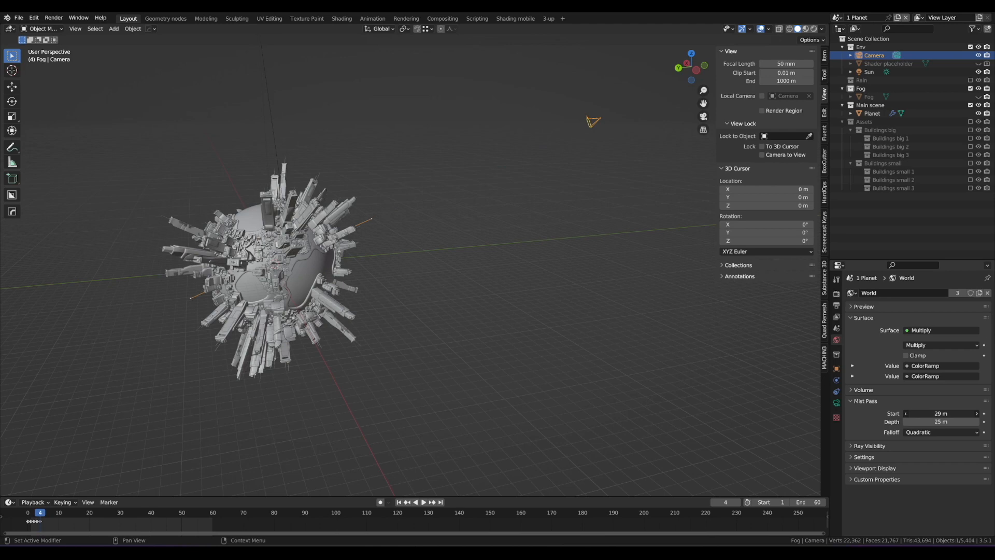
Show the planet in X-ray and set the Mist Pass depth to 15 m.
{"action": "middle_click_drag", "start_coordinate": [421, 282], "coordinate": [399, 208]}
{"action": "scroll", "coordinate": [448, 240], "scroll_direction": "up", "scroll_amount": 5}
{"action": "scroll", "coordinate": [426, 222], "scroll_direction": "down", "scroll_amount": 4}
{"action": "key", "text": "alt+z"}
{"action": "scroll", "coordinate": [382, 200], "scroll_direction": "up", "scroll_amount": 4}
{"action": "scroll", "coordinate": [393, 203], "scroll_direction": "down", "scroll_amount": 2}
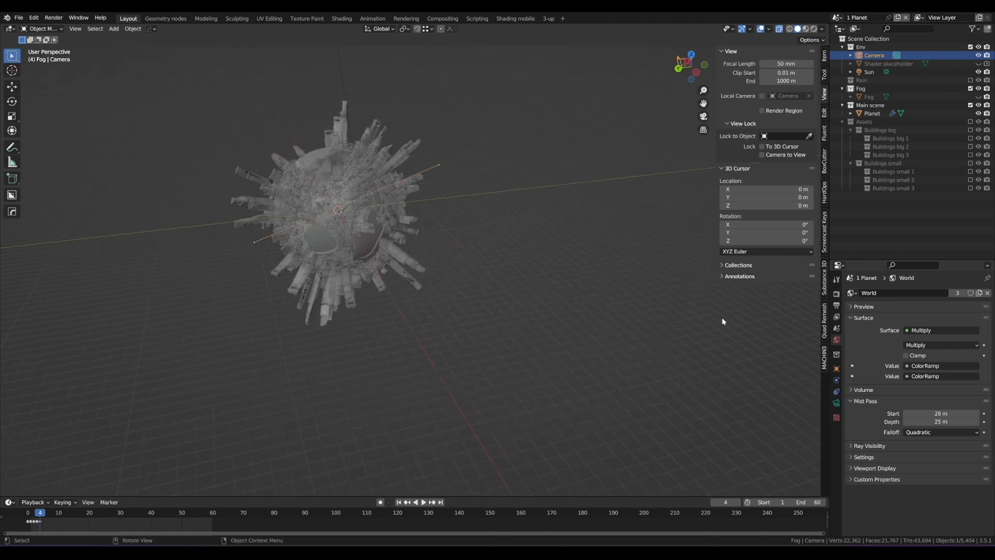
{"action": "left_click_drag", "start_coordinate": [940, 421], "coordinate": [946, 421]}
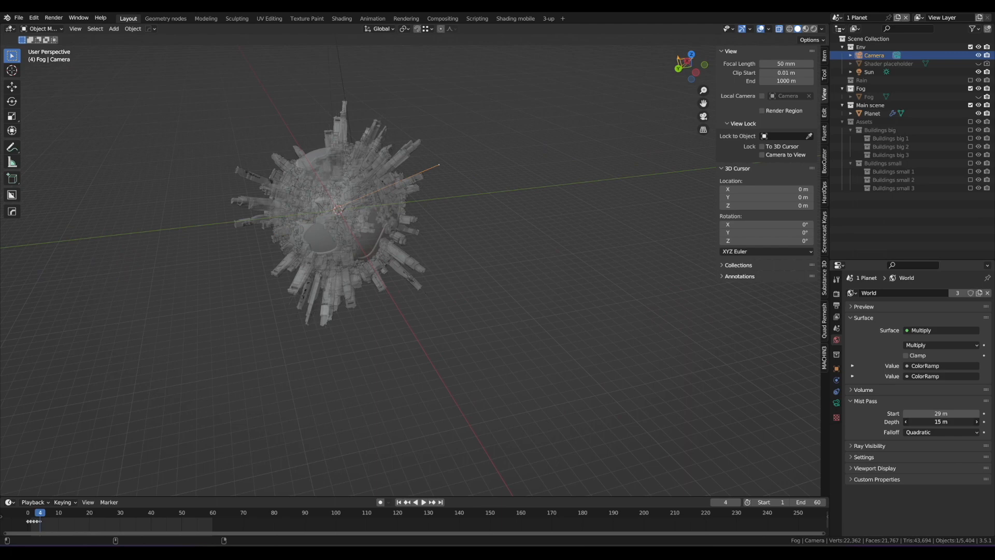
Sketch temporary annotations of the mist range from the camera through the planet, erase them, and turn off X-ray.
{"action": "scroll", "coordinate": [396, 177], "scroll_direction": "up", "scroll_amount": 3}
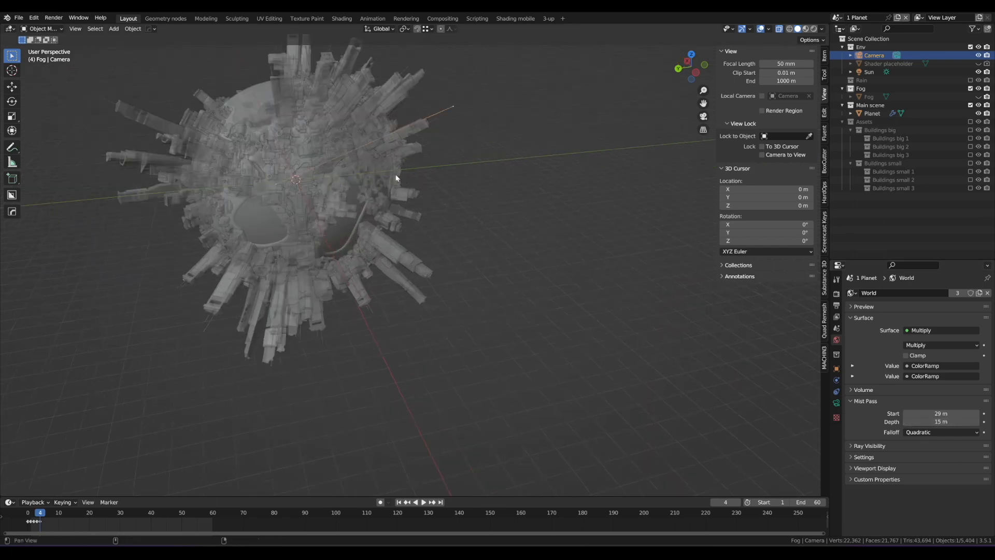
{"action": "mouse_move", "coordinate": [395, 178]}
{"action": "middle_mouse_down"}
{"action": "mouse_move", "coordinate": [392, 191]}
{"action": "mouse_move", "coordinate": [454, 205]}
{"action": "mouse_move", "coordinate": [496, 197]}
{"action": "mouse_move", "coordinate": [418, 191]}
{"action": "mouse_move", "coordinate": [411, 200]}
{"action": "mouse_move", "coordinate": [377, 177]}
{"action": "mouse_move", "coordinate": [437, 184]}
{"action": "mouse_move", "coordinate": [442, 202]}
{"action": "mouse_move", "coordinate": [461, 202]}
{"action": "mouse_move", "coordinate": [426, 212]}
{"action": "mouse_move", "coordinate": [558, 139]}
{"action": "middle_mouse_up"}
{"action": "left_click_drag", "start_coordinate": [619, 122], "coordinate": [437, 202]}
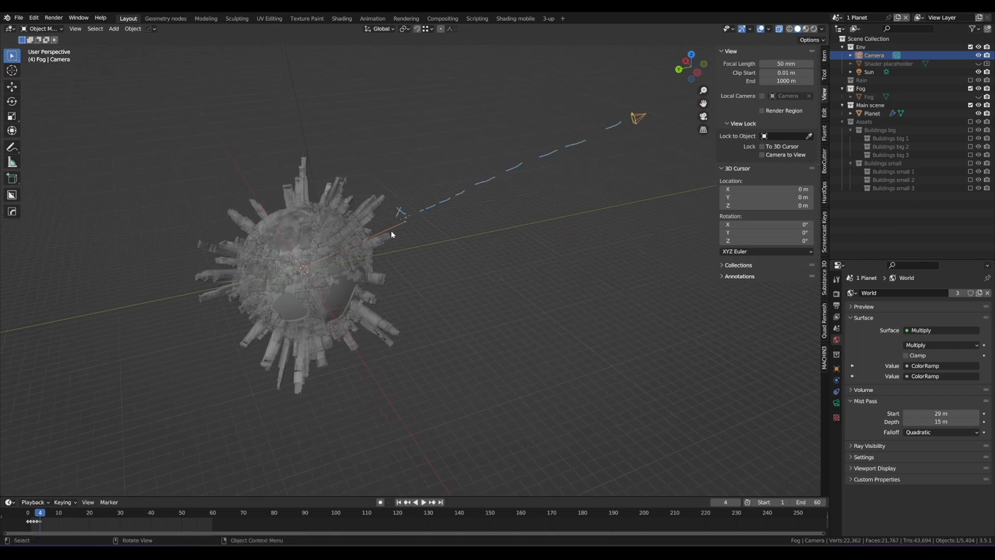
{"action": "left_click_drag", "start_coordinate": [391, 215], "coordinate": [370, 229]}
{"action": "left_click_drag", "start_coordinate": [291, 263], "coordinate": [279, 251]}
{"action": "left_click_drag", "start_coordinate": [310, 304], "coordinate": [372, 383]}
{"action": "mouse_move", "coordinate": [274, 228]}
{"action": "left_mouse_down"}
{"action": "mouse_move", "coordinate": [164, 328]}
{"action": "mouse_move", "coordinate": [163, 343]}
{"action": "left_mouse_up"}
{"action": "left_click_drag", "start_coordinate": [226, 229], "coordinate": [208, 384]}
{"action": "left_click_drag", "start_coordinate": [264, 241], "coordinate": [236, 407]}
{"action": "left_click_drag", "start_coordinate": [274, 302], "coordinate": [265, 406]}
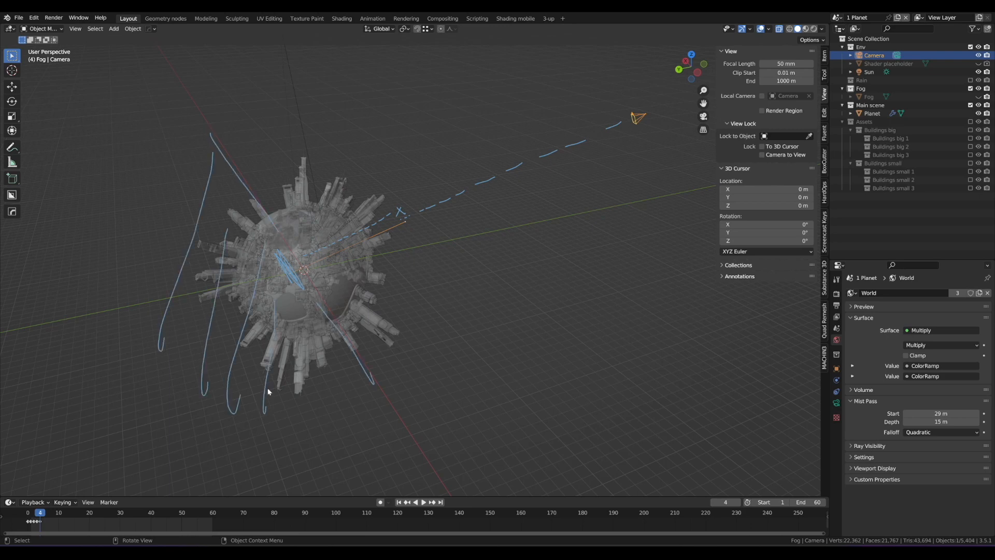
{"action": "left_click_drag", "start_coordinate": [318, 324], "coordinate": [308, 439]}
{"action": "mouse_move", "coordinate": [345, 366]}
{"action": "left_mouse_down"}
{"action": "mouse_move", "coordinate": [348, 396]}
{"action": "mouse_move", "coordinate": [269, 402]}
{"action": "mouse_move", "coordinate": [311, 290]}
{"action": "mouse_move", "coordinate": [208, 311]}
{"action": "mouse_move", "coordinate": [186, 185]}
{"action": "left_mouse_up"}
{"action": "mouse_move", "coordinate": [186, 187]}
{"action": "right_mouse_down"}
{"action": "mouse_move", "coordinate": [777, 127]}
{"action": "mouse_move", "coordinate": [644, 138]}
{"action": "right_mouse_up"}
{"action": "key", "text": "alt+z"}
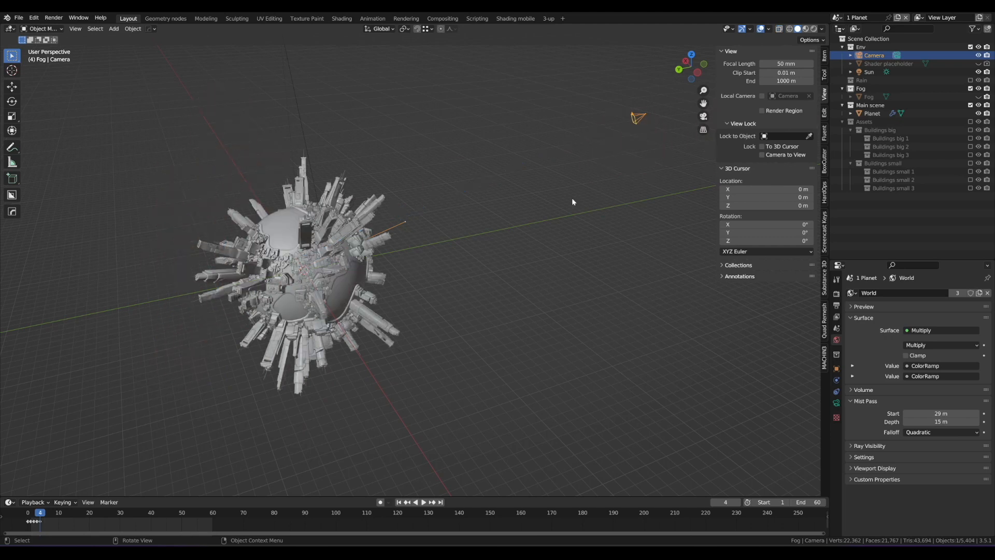
View through the camera, exclude the Fog collection from the 1 Planet scene, and collapse the Main scene and Assets collections.
{"action": "key", "text": "KP_0"}
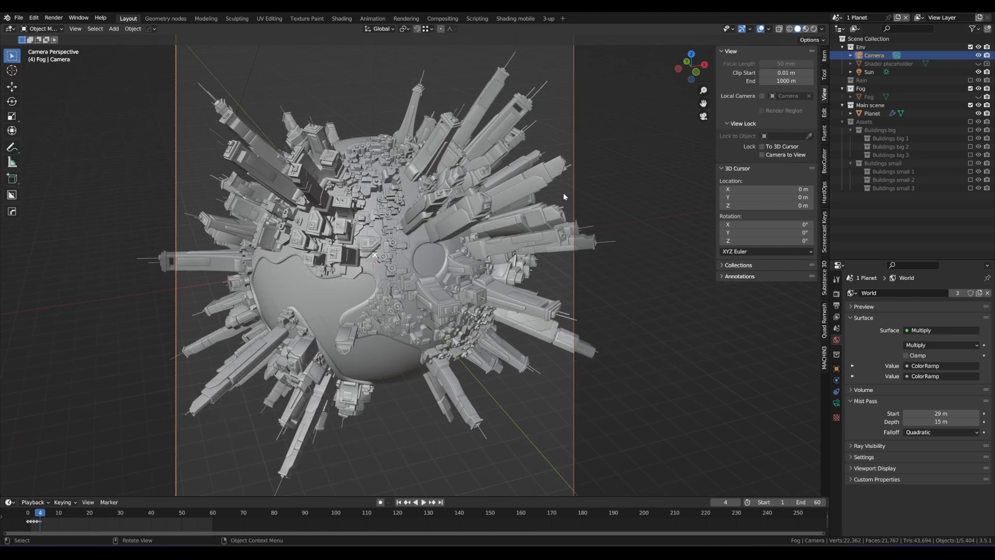
{"action": "scroll", "coordinate": [564, 198], "scroll_direction": "up", "scroll_amount": 2}
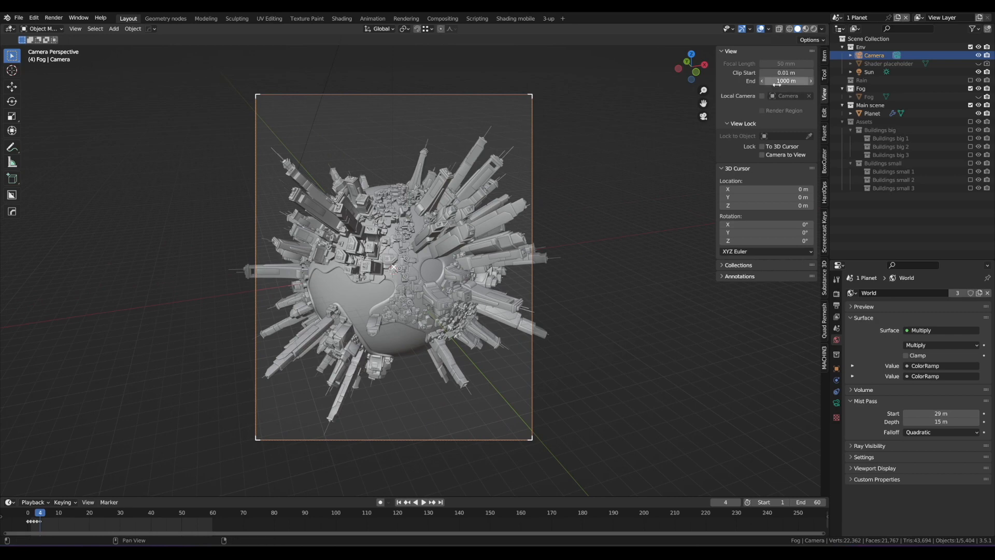
{"action": "left_click", "coordinate": [836, 18]}
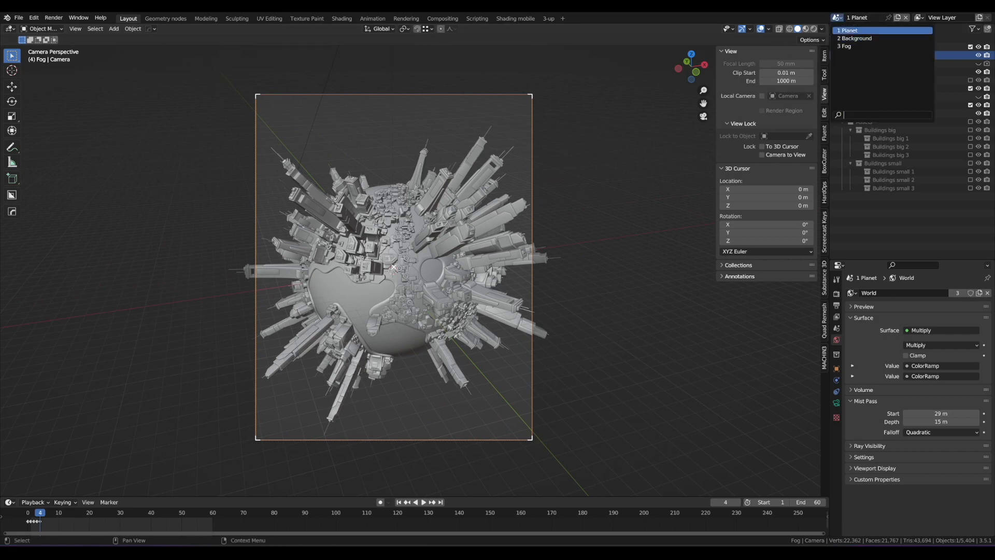
{"action": "left_click", "coordinate": [852, 29]}
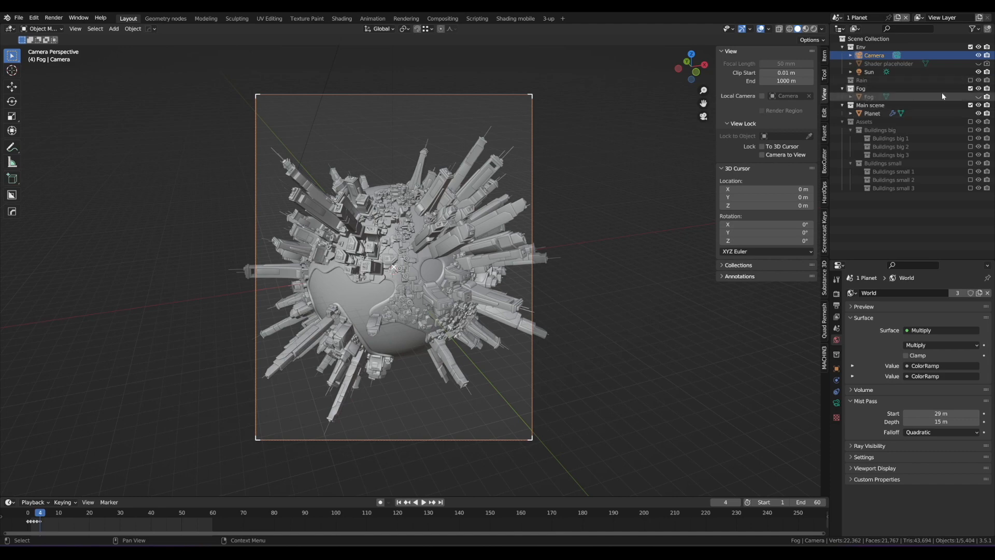
{"action": "left_click", "coordinate": [971, 89]}
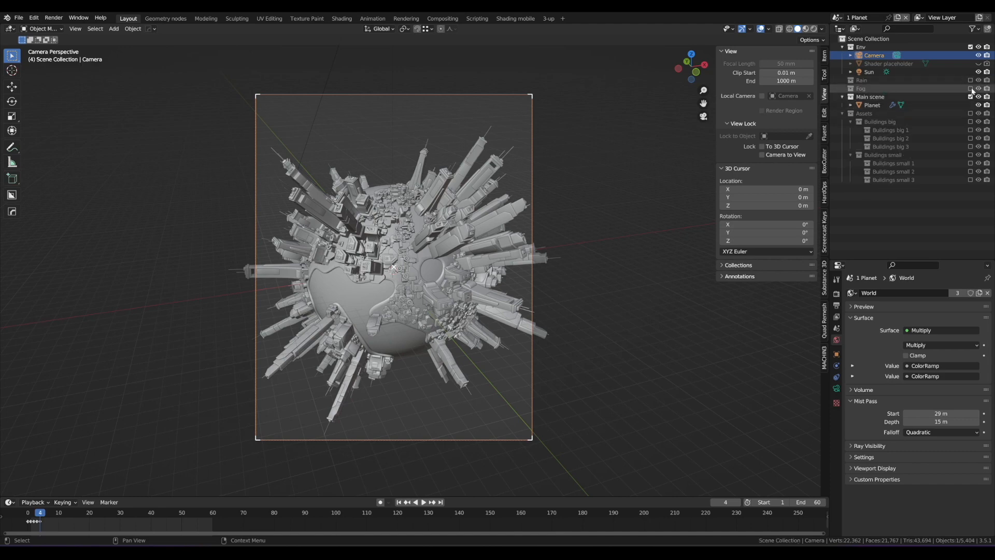
{"action": "left_click", "coordinate": [843, 97]}
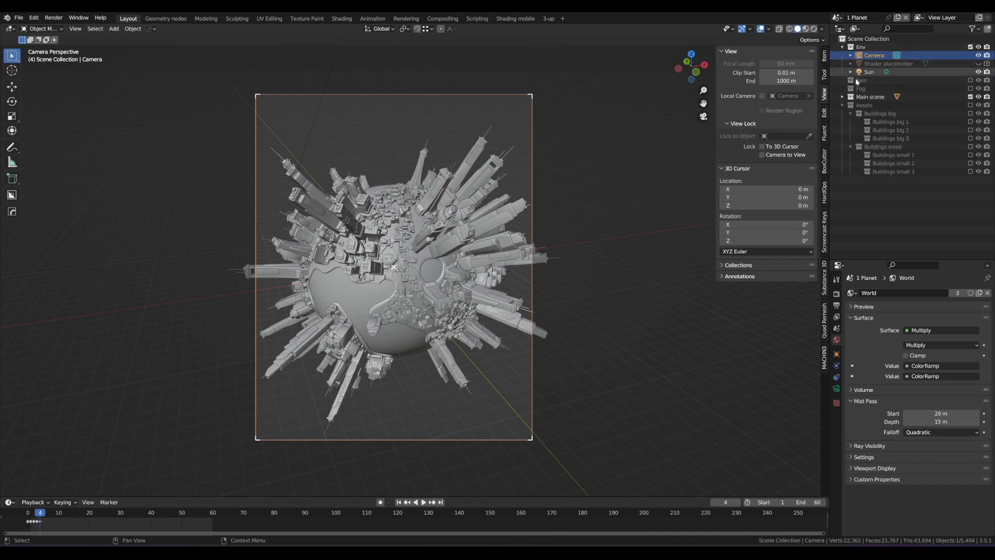
{"action": "left_click", "coordinate": [843, 105]}
Check the collections enabled in the 2 Background and 3 Fog scenes, and return to the 1 Planet scene.
{"action": "left_click", "coordinate": [835, 17]}
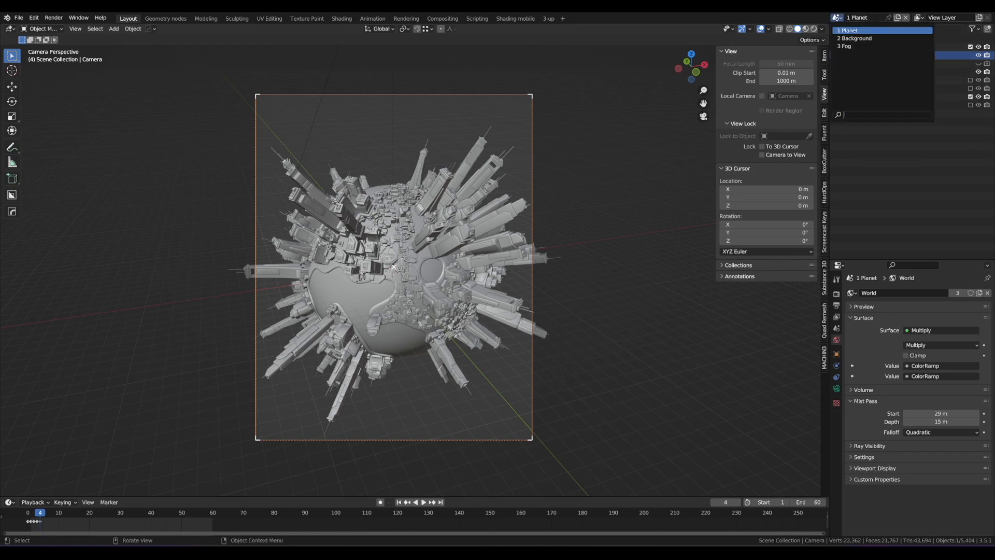
{"action": "left_click", "coordinate": [857, 38]}
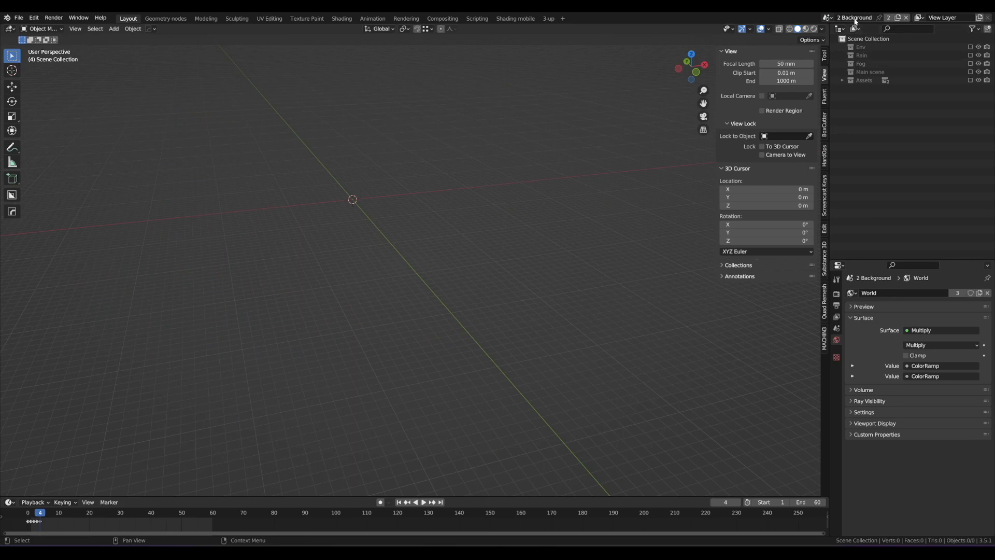
{"action": "left_click", "coordinate": [827, 17]}
{"action": "left_click", "coordinate": [855, 47]}
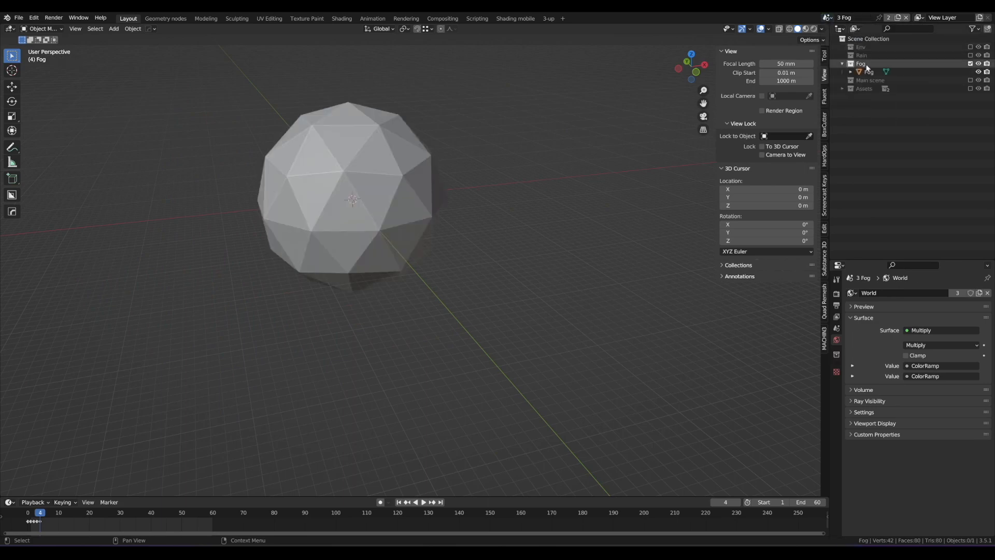
{"action": "left_click", "coordinate": [828, 17]}
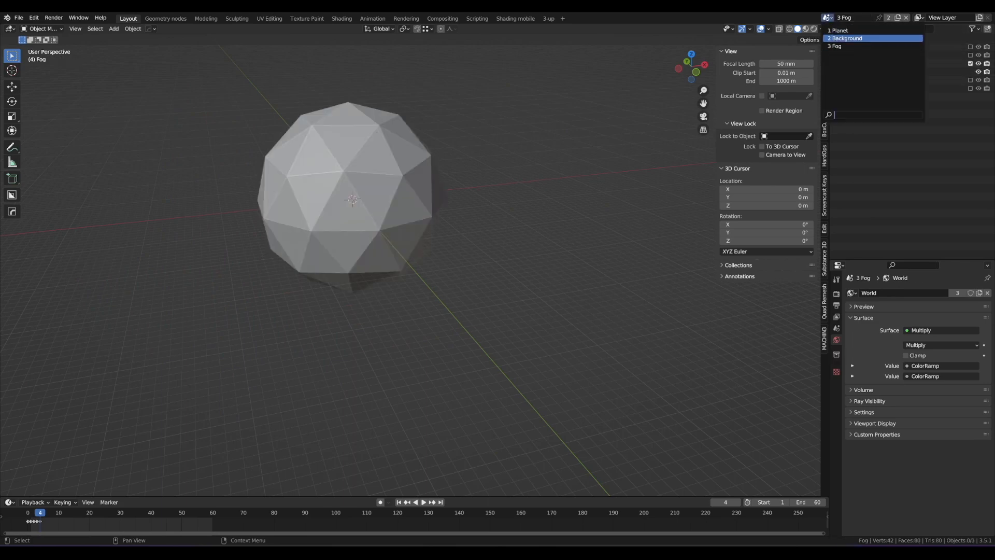
{"action": "left_click", "coordinate": [838, 31]}
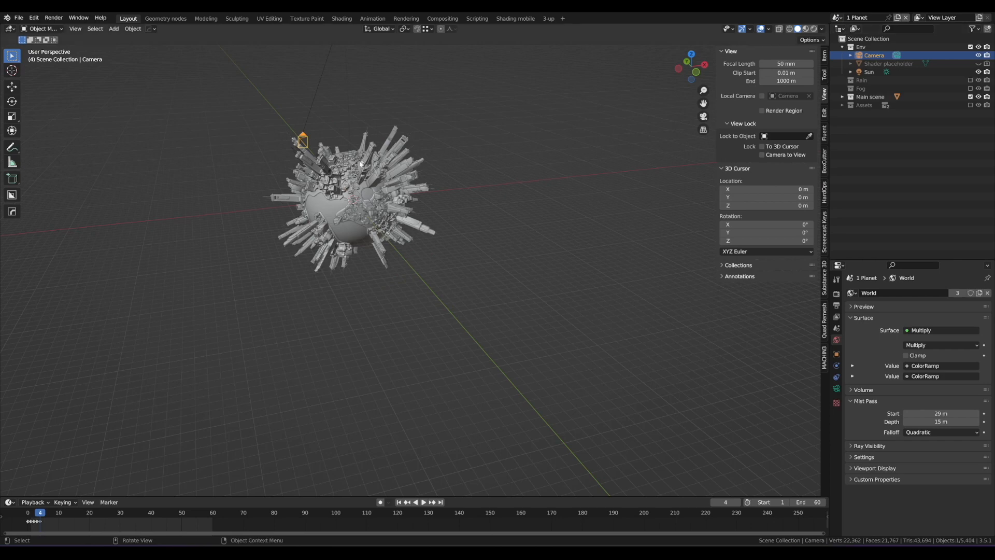
Render frame 4 of the 1 Planet scene through the camera and close the render result.
{"action": "key", "text": "KP_0"}
{"action": "scroll", "coordinate": [383, 169], "scroll_direction": "up", "scroll_amount": 1}
{"action": "scroll", "coordinate": [384, 170], "scroll_direction": "down", "scroll_amount": 1}
{"action": "middle_click_drag", "start_coordinate": [385, 171], "coordinate": [388, 176], "text": "shift"}
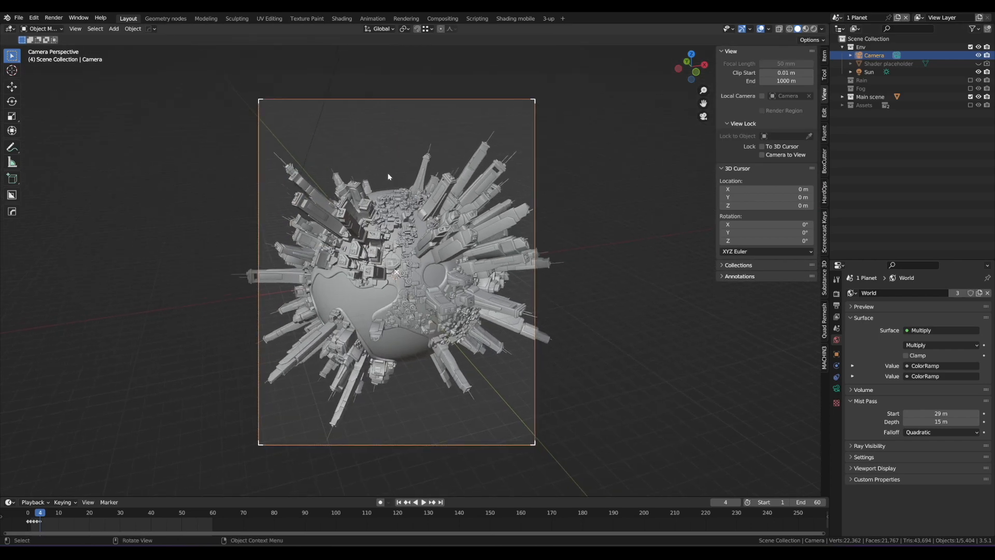
{"action": "key", "text": "F12"}
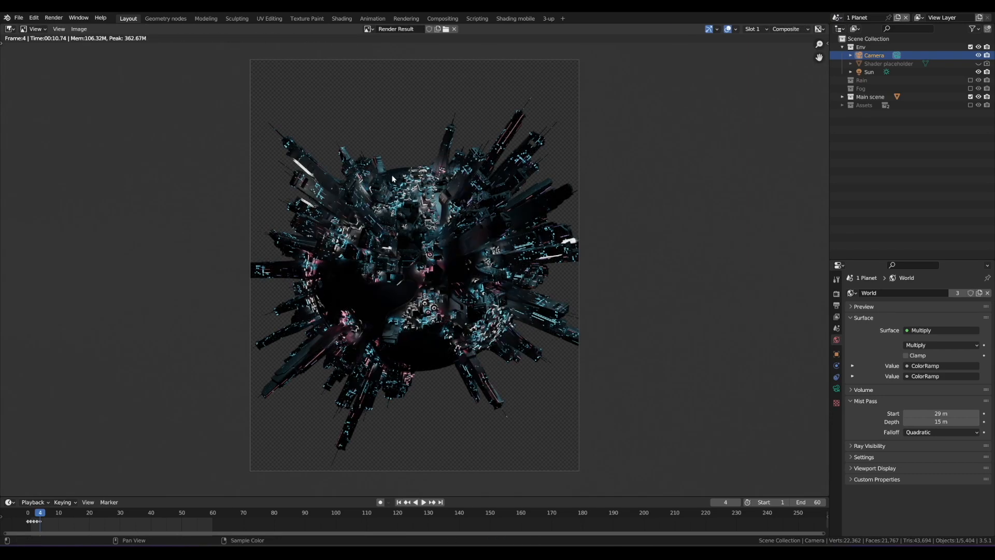
{"action": "key", "text": "Escape"}
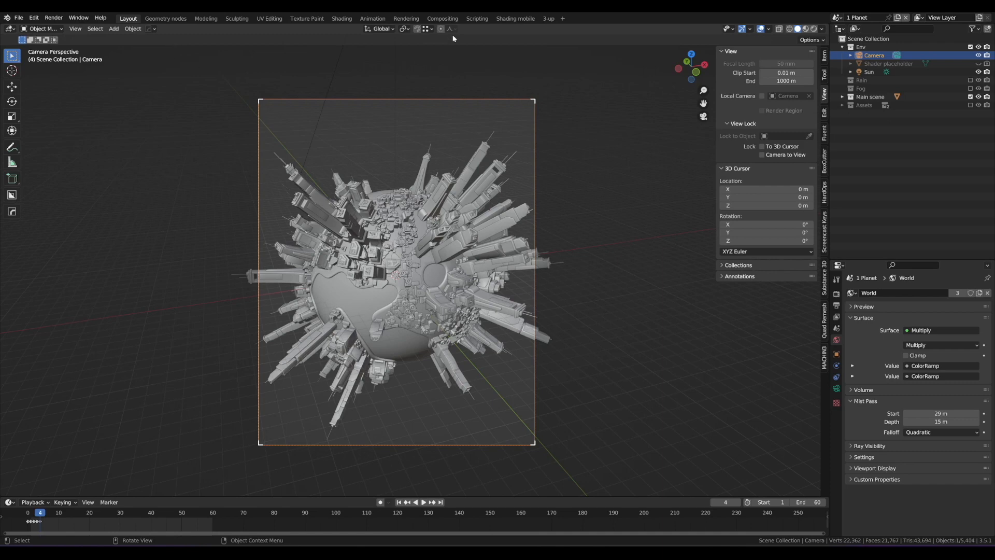
Switch to the Compositing workspace and enlarge the node editor by shrinking the dope sheet.
{"action": "left_click", "coordinate": [442, 19]}
{"action": "scroll", "coordinate": [425, 157], "scroll_direction": "down", "scroll_amount": 5}
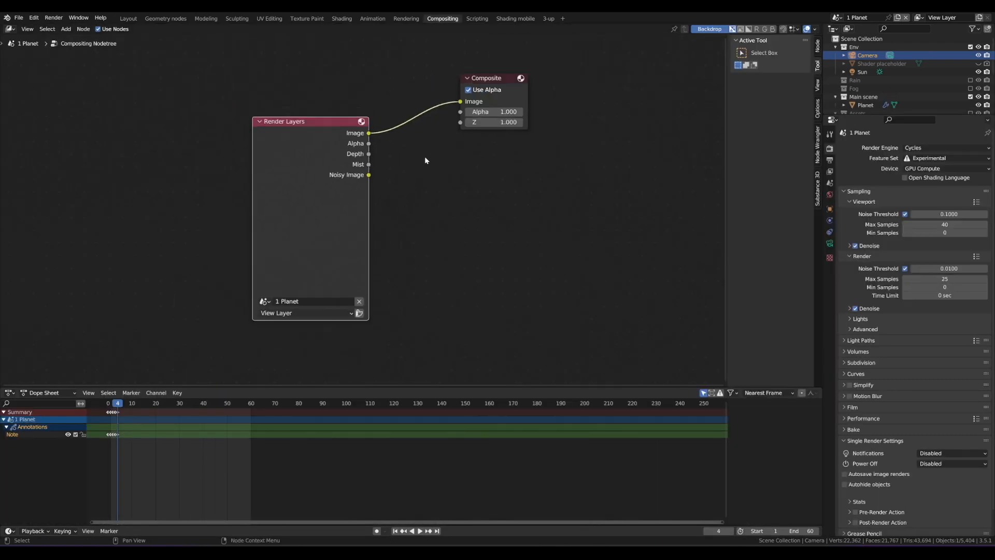
{"action": "left_click_drag", "start_coordinate": [440, 386], "coordinate": [443, 436]}
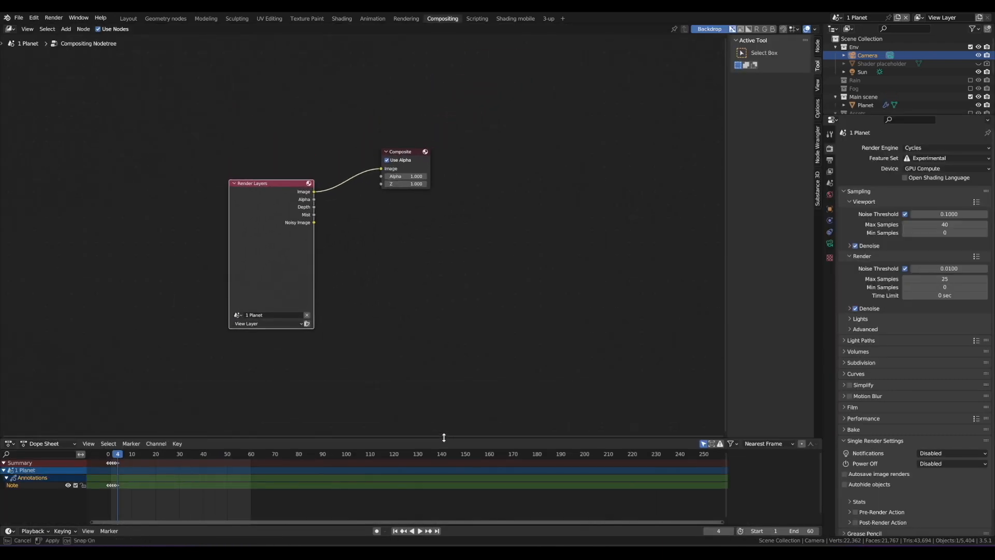
{"action": "left_click_drag", "start_coordinate": [310, 437], "coordinate": [320, 480]}
{"action": "scroll", "coordinate": [350, 297], "scroll_direction": "up", "scroll_amount": 2}
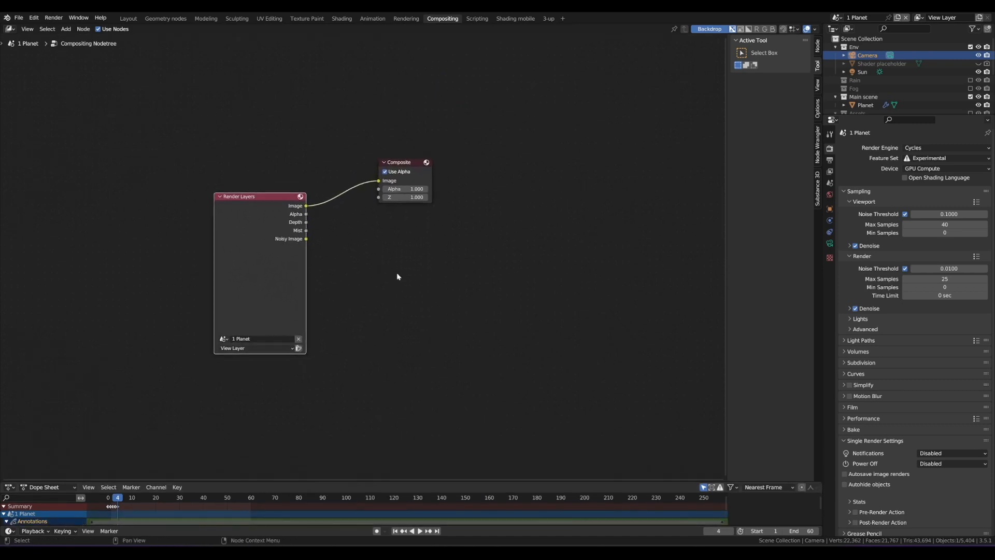
Connect the Render Layers image to a Viewer node and place the Viewer beyond and below the Composite node.
{"action": "left_click", "coordinate": [269, 196], "text": "ctrl+shift"}
{"action": "mouse_move", "coordinate": [226, 161]}
{"action": "left_mouse_down"}
{"action": "mouse_move", "coordinate": [189, 199]}
{"action": "mouse_move", "coordinate": [266, 146]}
{"action": "left_mouse_up"}
{"action": "right_click_drag", "start_coordinate": [266, 146], "coordinate": [319, 161]}
{"action": "scroll", "coordinate": [406, 149], "scroll_direction": "up", "scroll_amount": 1}
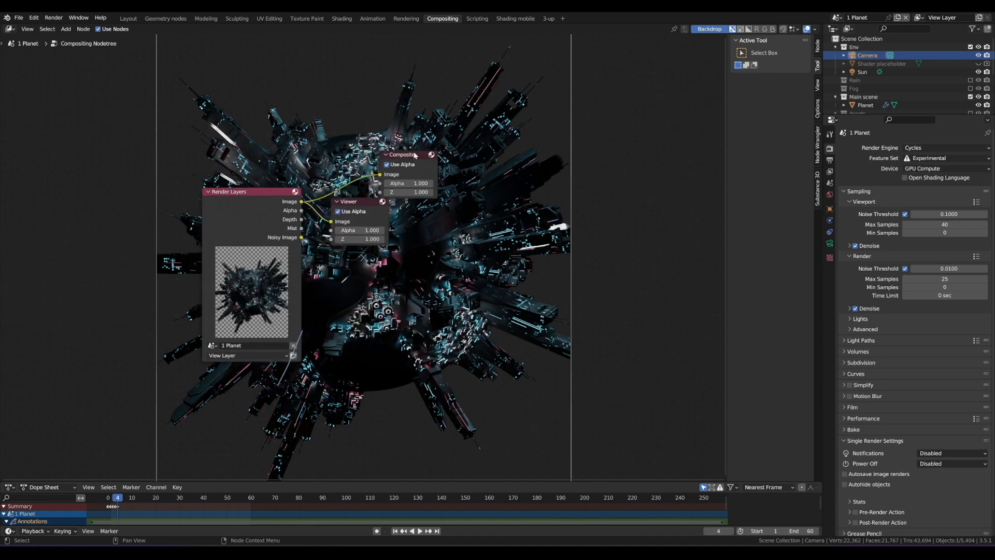
{"action": "mouse_move", "coordinate": [361, 205]}
{"action": "left_mouse_down"}
{"action": "mouse_move", "coordinate": [516, 216]}
{"action": "mouse_move", "coordinate": [489, 231]}
{"action": "mouse_move", "coordinate": [552, 213]}
{"action": "left_mouse_up"}
{"action": "mouse_move", "coordinate": [551, 212]}
{"action": "right_mouse_down"}
{"action": "mouse_move", "coordinate": [520, 194]}
{"action": "mouse_move", "coordinate": [532, 222]}
{"action": "right_mouse_up"}
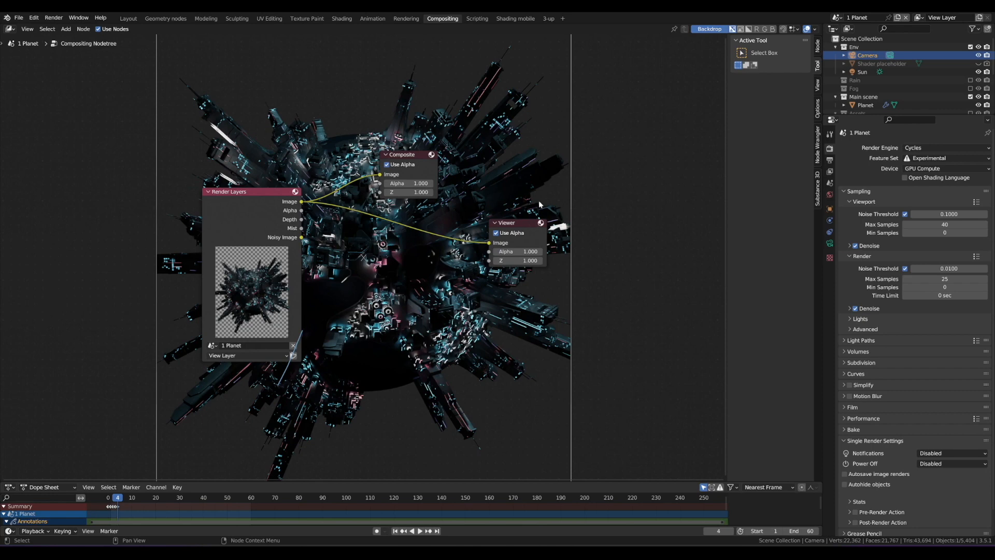
{"action": "scroll", "coordinate": [443, 252], "scroll_direction": "down", "scroll_amount": 5}
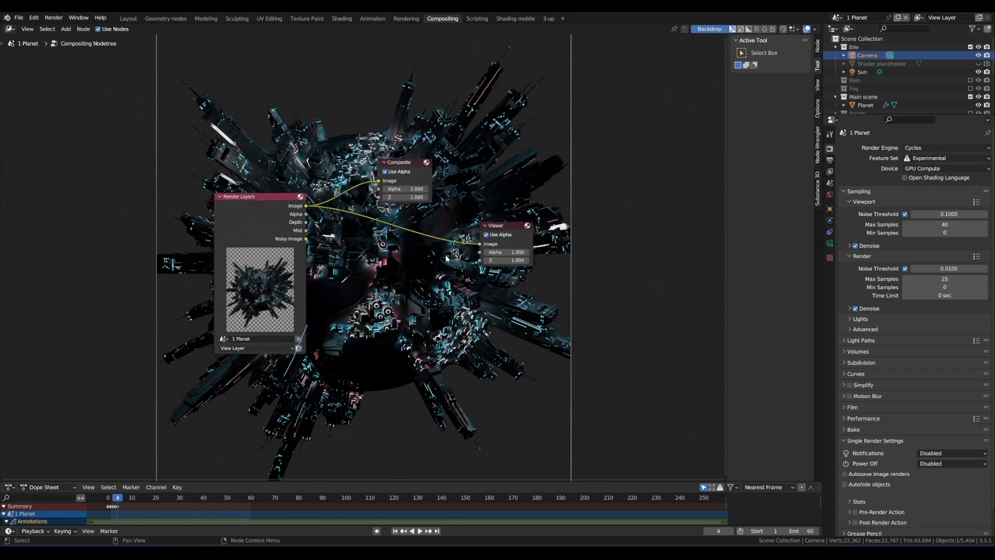
Set the backdrop zoom to 0.69 and move the backdrop clear of the nodes, to an offset of about 727, 7.
{"action": "left_click_drag", "start_coordinate": [440, 250], "coordinate": [368, 245], "text": "alt"}
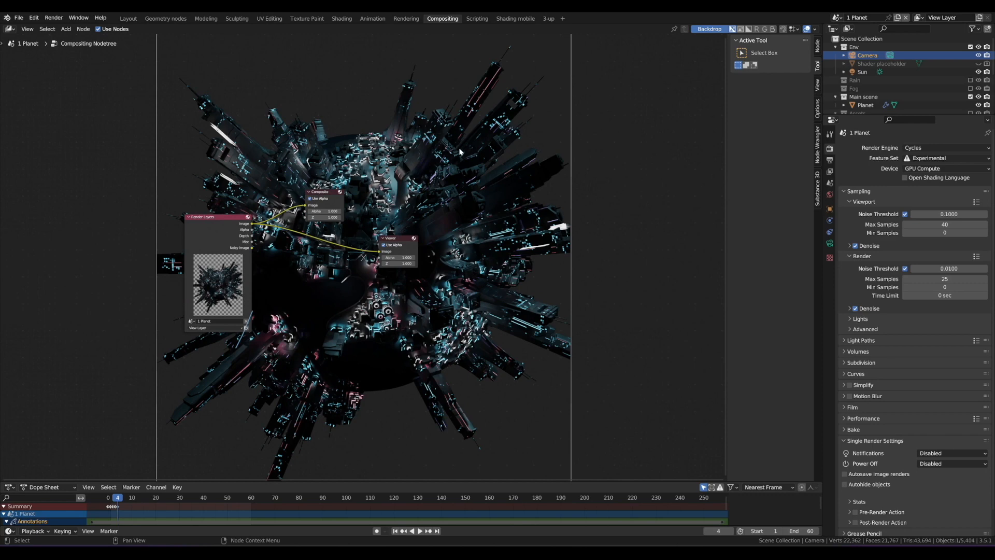
{"action": "left_click", "coordinate": [818, 85]}
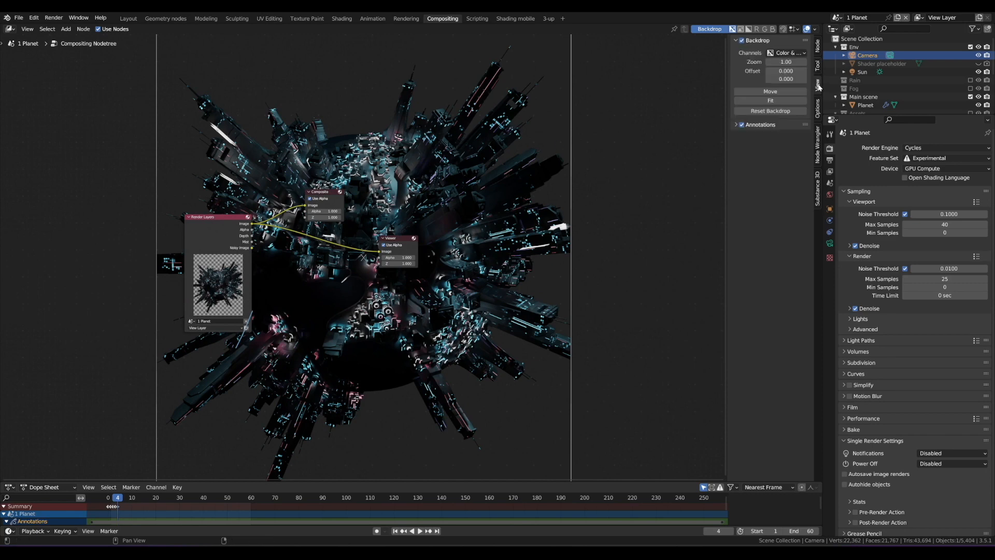
{"action": "left_click", "coordinate": [771, 93]}
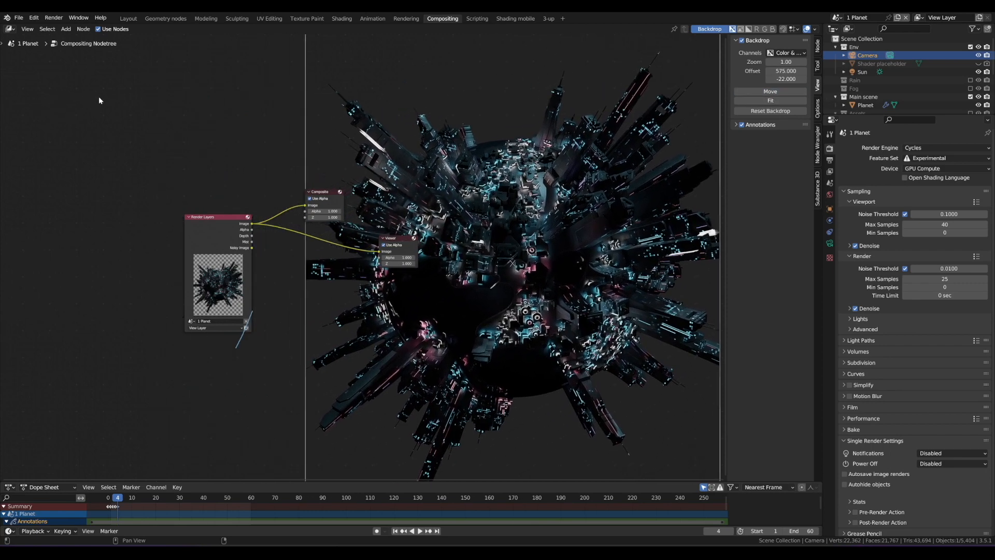
{"action": "left_click_drag", "start_coordinate": [786, 62], "coordinate": [769, 61]}
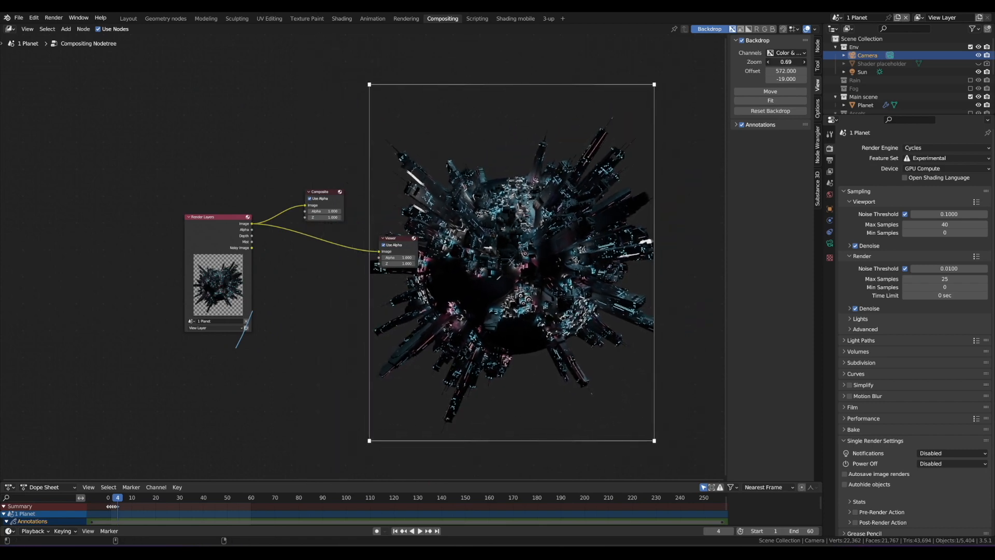
{"action": "left_click", "coordinate": [770, 94]}
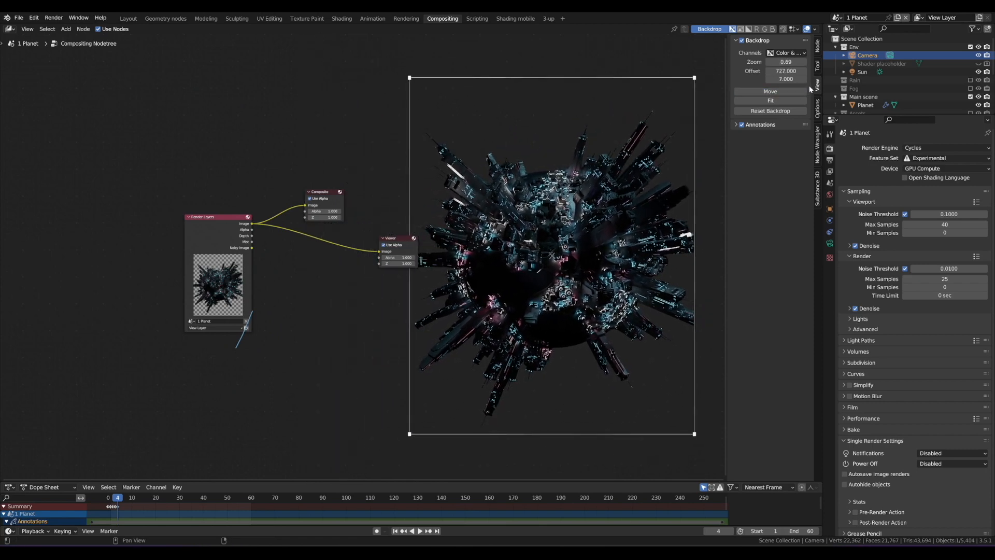
Sketch temporary annotations around the Render Layers node and its scene field, and erase them.
{"action": "left_click", "coordinate": [496, 91]}
{"action": "middle_click_drag", "start_coordinate": [326, 146], "coordinate": [259, 98]}
{"action": "right_click_drag", "start_coordinate": [187, 253], "coordinate": [176, 293]}
{"action": "left_click_drag", "start_coordinate": [166, 179], "coordinate": [151, 163]}
{"action": "scroll", "coordinate": [158, 174], "scroll_direction": "up", "scroll_amount": 3}
{"action": "middle_click_drag", "start_coordinate": [137, 259], "coordinate": [182, 257]}
{"action": "key", "text": "d"}
{"action": "mouse_move", "coordinate": [214, 263]}
{"action": "left_mouse_down"}
{"action": "mouse_move", "coordinate": [173, 263]}
{"action": "mouse_move", "coordinate": [181, 272]}
{"action": "left_mouse_up"}
{"action": "right_click_drag", "start_coordinate": [228, 261], "coordinate": [176, 263]}
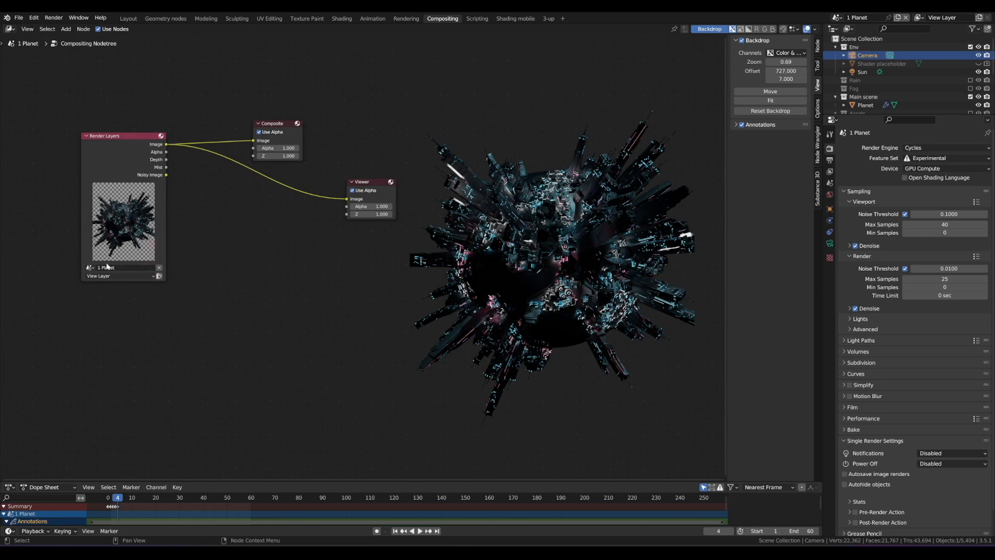
Pick 1 Planet again as the Render Layers node's scene, and sketch and undo an arrow pointing at its Mist output.
{"action": "left_click", "coordinate": [90, 267]}
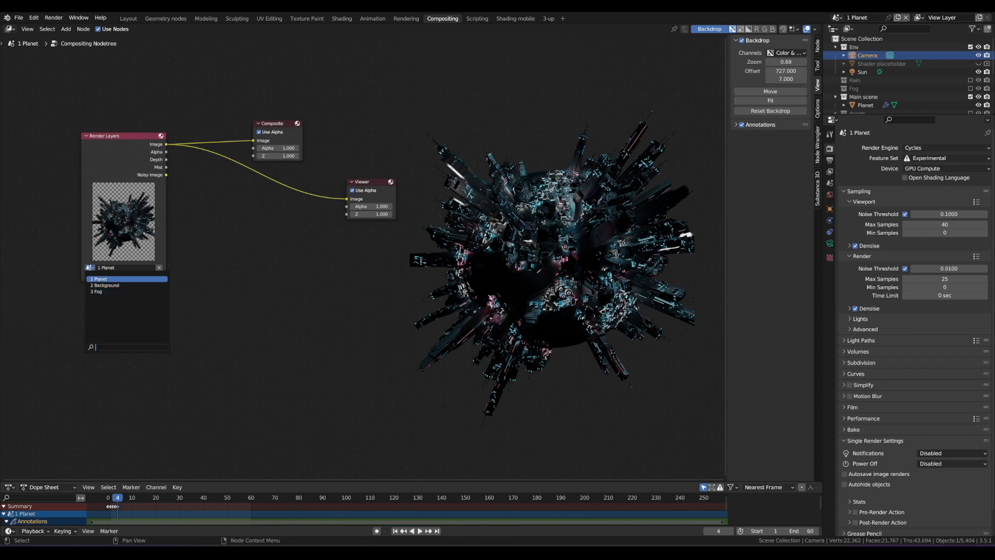
{"action": "left_click", "coordinate": [127, 278]}
{"action": "mouse_move", "coordinate": [223, 196]}
{"action": "left_mouse_down"}
{"action": "mouse_move", "coordinate": [171, 164]}
{"action": "mouse_move", "coordinate": [184, 162]}
{"action": "left_mouse_up"}
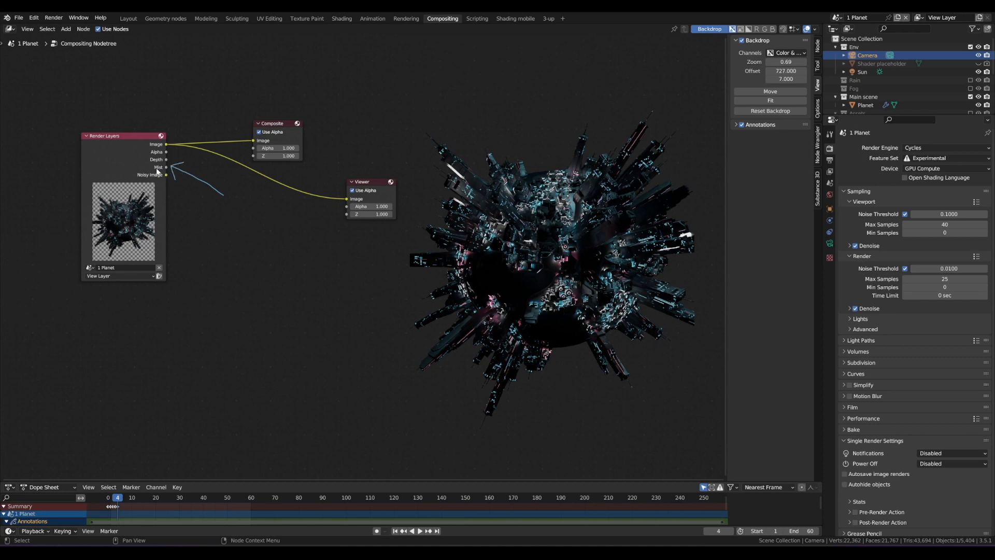
{"action": "key", "text": "ctrl+z"}
{"action": "key", "text": "ctrl+z"}
Preview the Render Layers node's Depth and Mist passes in the Viewer.
{"action": "left_click", "coordinate": [139, 135], "text": "ctrl+shift"}
{"action": "left_click", "coordinate": [139, 135], "text": "ctrl+shift"}
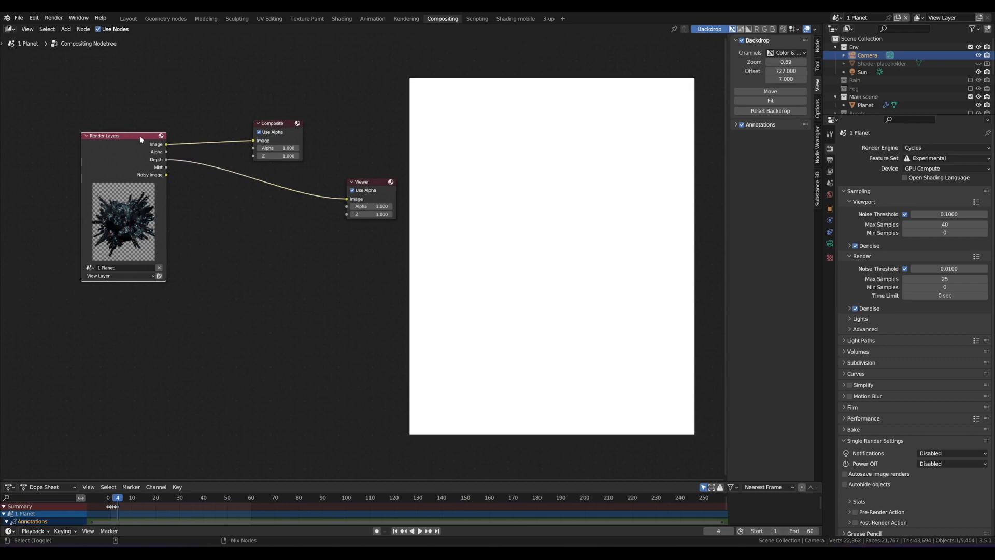
{"action": "left_click", "coordinate": [139, 135], "text": "ctrl+shift"}
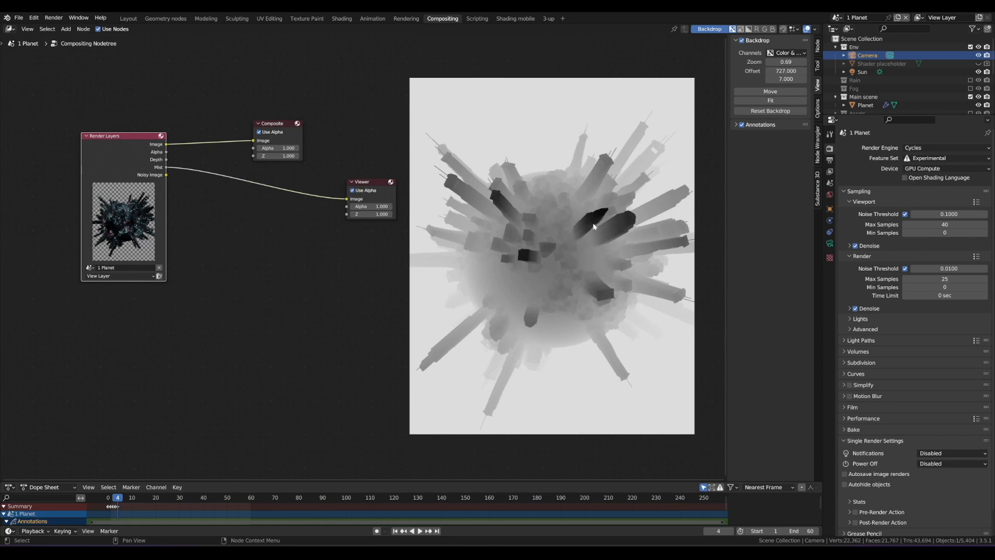
Sketch temporary annotations over the dark and light buildings in the mist preview, and erase them.
{"action": "left_click_drag", "start_coordinate": [596, 211], "coordinate": [599, 212]}
{"action": "left_click_drag", "start_coordinate": [522, 249], "coordinate": [521, 253]}
{"action": "left_click_drag", "start_coordinate": [504, 195], "coordinate": [512, 196]}
{"action": "left_click_drag", "start_coordinate": [616, 212], "coordinate": [629, 222]}
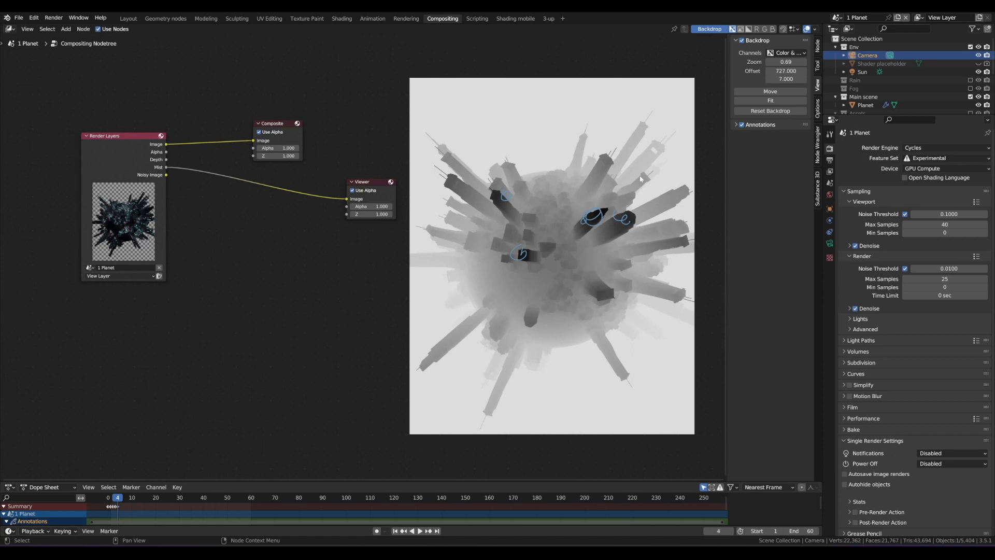
{"action": "left_click_drag", "start_coordinate": [616, 181], "coordinate": [632, 160]}
{"action": "mouse_move", "coordinate": [523, 384]}
{"action": "right_mouse_down"}
{"action": "mouse_move", "coordinate": [446, 256]}
{"action": "mouse_move", "coordinate": [565, 253]}
{"action": "mouse_move", "coordinate": [642, 135]}
{"action": "mouse_move", "coordinate": [553, 136]}
{"action": "right_mouse_up"}
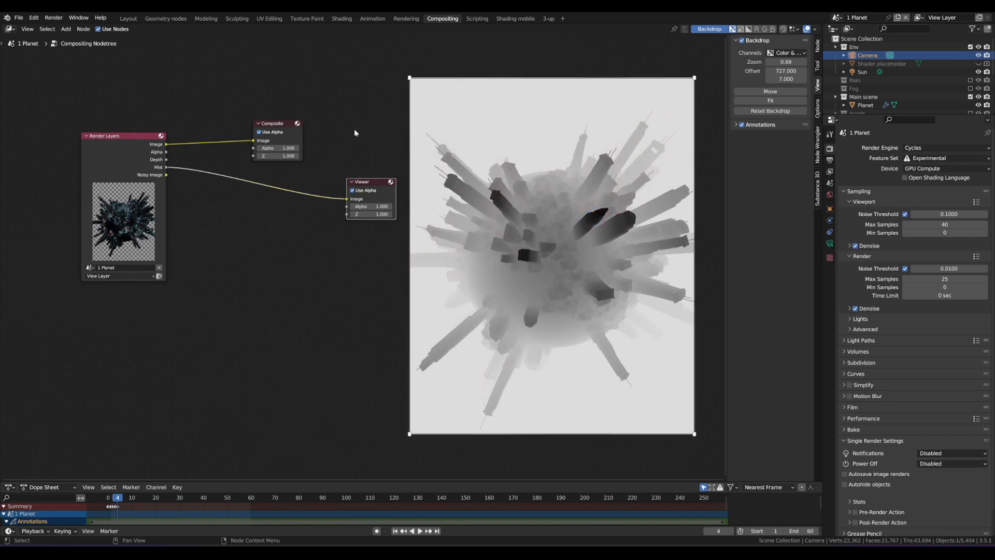
Cycle the Viewer past the Noisy Image output back to the Render Layers node's Image output.
{"action": "scroll", "coordinate": [353, 128], "scroll_direction": "down", "scroll_amount": 1}
{"action": "middle_click_drag", "start_coordinate": [359, 117], "coordinate": [342, 120]}
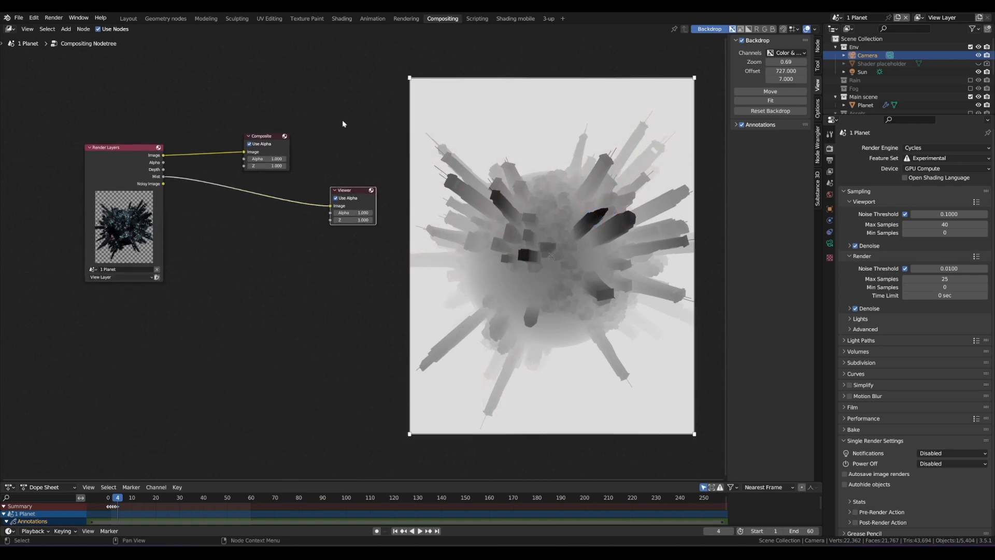
{"action": "left_click", "coordinate": [120, 148], "text": "ctrl+shift"}
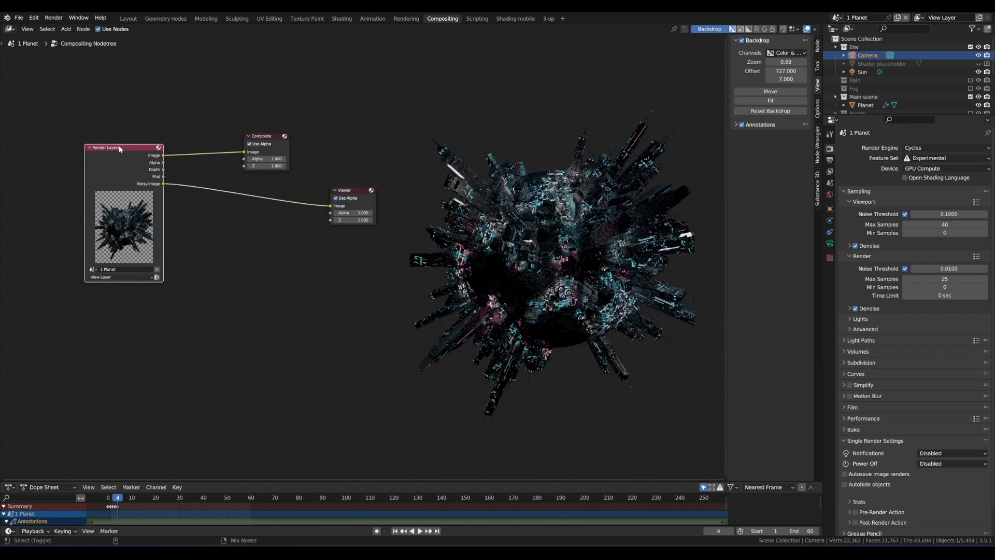
{"action": "left_click", "coordinate": [120, 149], "text": "ctrl+shift"}
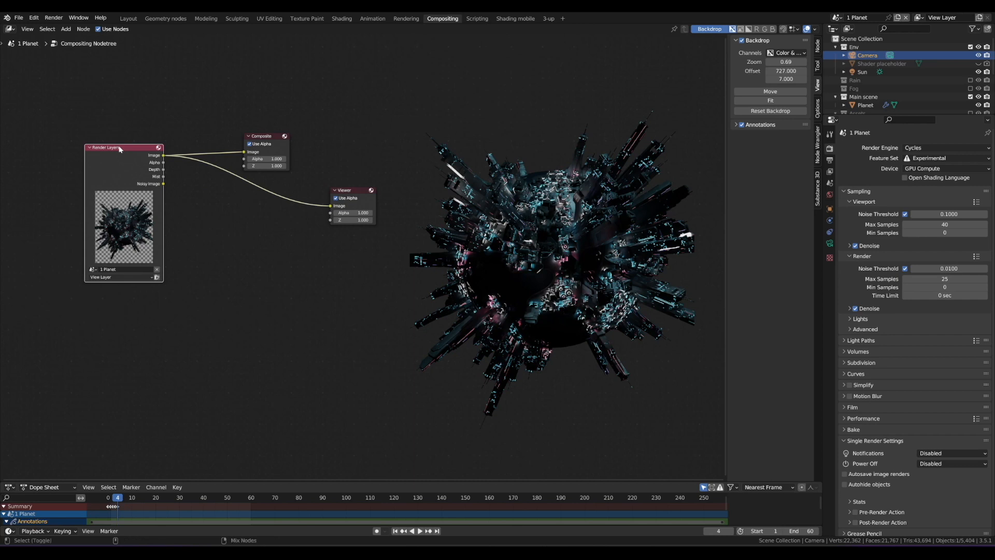
Spread out the Render Layers, Viewer and Composite nodes, marking the Composite node with a temporary annotation and erasing it.
{"action": "left_click_drag", "start_coordinate": [336, 193], "coordinate": [512, 92]}
{"action": "left_click_drag", "start_coordinate": [127, 149], "coordinate": [140, 97]}
{"action": "mouse_move", "coordinate": [261, 136]}
{"action": "left_mouse_down"}
{"action": "mouse_move", "coordinate": [352, 78]}
{"action": "mouse_move", "coordinate": [565, 84]}
{"action": "mouse_move", "coordinate": [647, 53]}
{"action": "mouse_move", "coordinate": [621, 35]}
{"action": "left_mouse_up"}
{"action": "mouse_move", "coordinate": [502, 140]}
{"action": "left_mouse_down"}
{"action": "mouse_move", "coordinate": [554, 132]}
{"action": "mouse_move", "coordinate": [587, 80]}
{"action": "mouse_move", "coordinate": [595, 95]}
{"action": "left_mouse_up"}
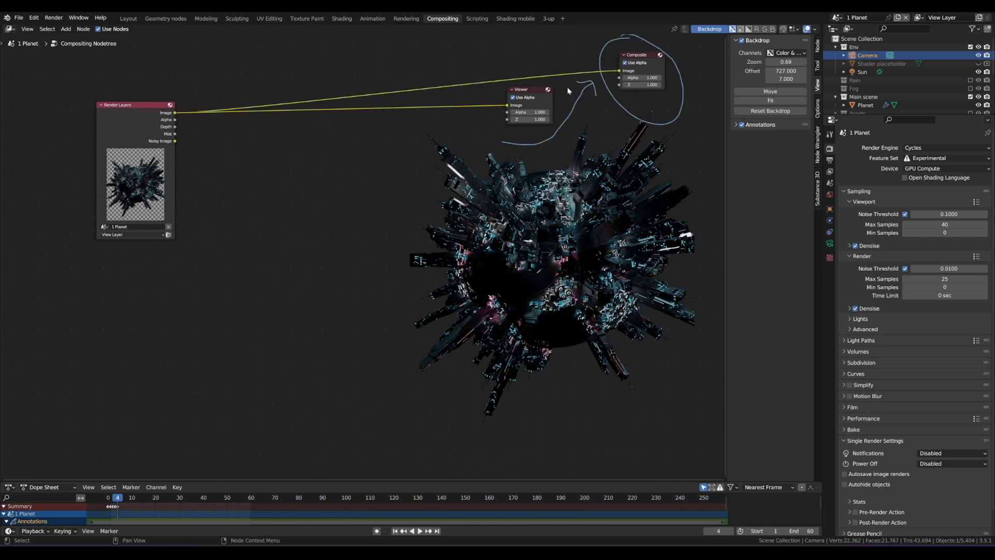
{"action": "mouse_move", "coordinate": [592, 81]}
{"action": "right_mouse_down"}
{"action": "mouse_move", "coordinate": [687, 100]}
{"action": "mouse_move", "coordinate": [624, 48]}
{"action": "right_mouse_up"}
{"action": "left_click_drag", "start_coordinate": [529, 91], "coordinate": [525, 94]}
{"action": "left_click_drag", "start_coordinate": [120, 107], "coordinate": [115, 96]}
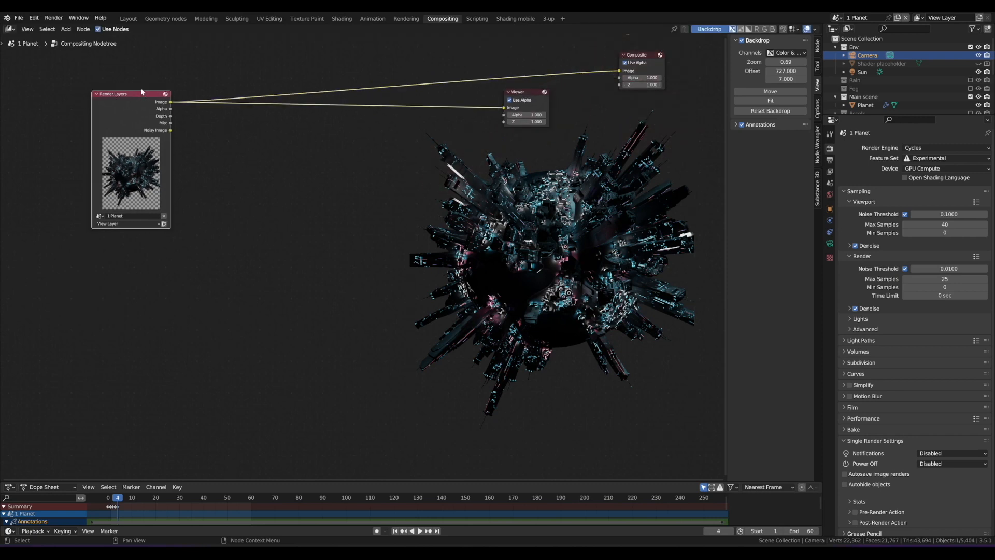
Duplicate the Render Layers node below the original and assign the 2 Background scene to the copy.
{"action": "key", "text": "shift+d"}
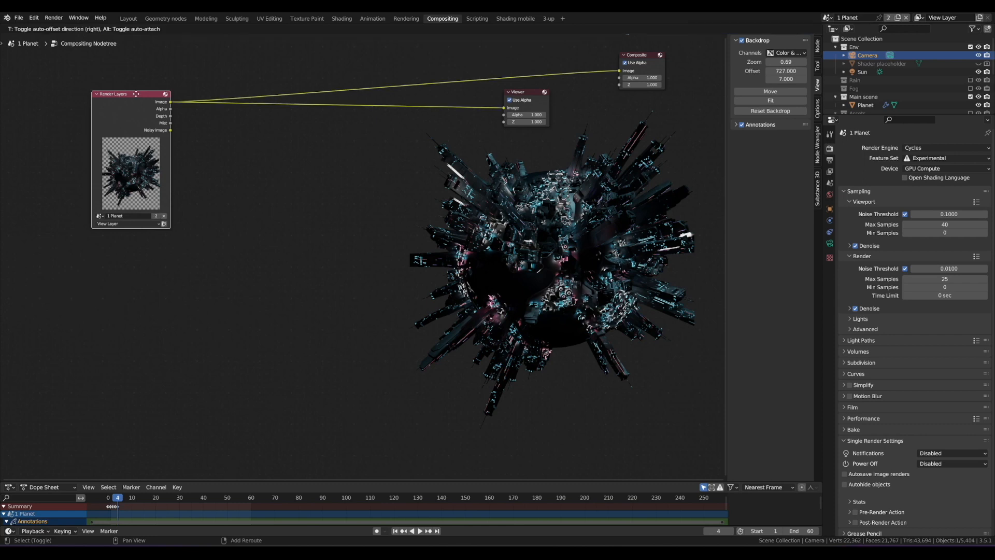
{"action": "left_click", "coordinate": [136, 245]}
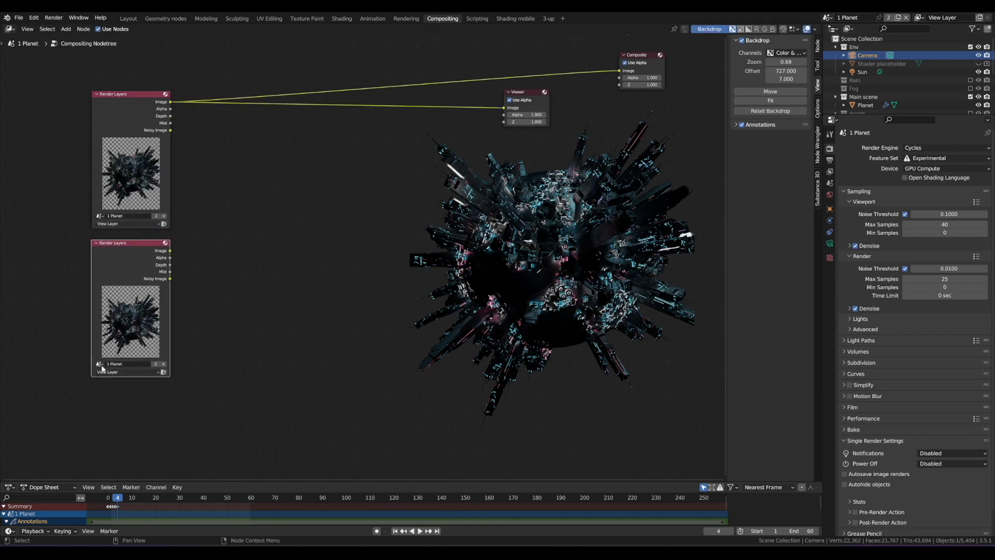
{"action": "left_click", "coordinate": [99, 363]}
{"action": "left_click", "coordinate": [120, 382]}
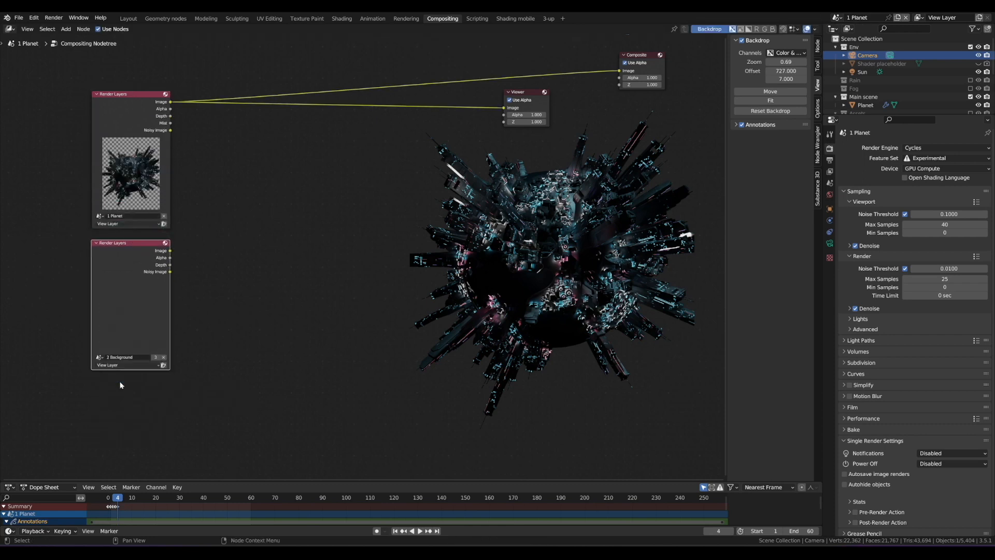
Try previewing the 2 Background node in the Viewer, undo it, and circle that node with a temporary annotation.
{"action": "left_click", "coordinate": [133, 253], "text": "ctrl+shift"}
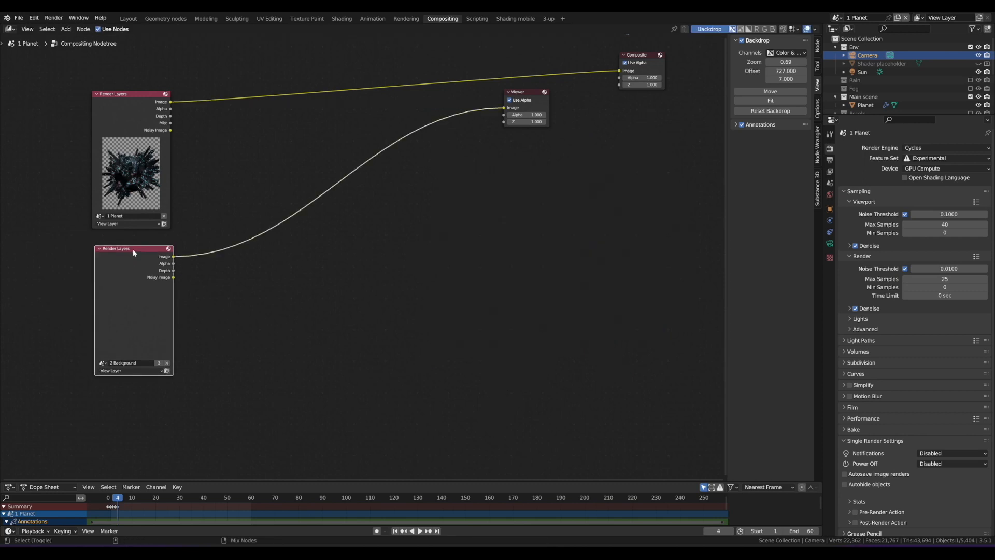
{"action": "key", "text": "ctrl+z"}
{"action": "key", "text": "d"}
{"action": "mouse_move", "coordinate": [133, 396]}
{"action": "left_mouse_down"}
{"action": "mouse_move", "coordinate": [108, 234]}
{"action": "mouse_move", "coordinate": [149, 373]}
{"action": "left_mouse_up"}
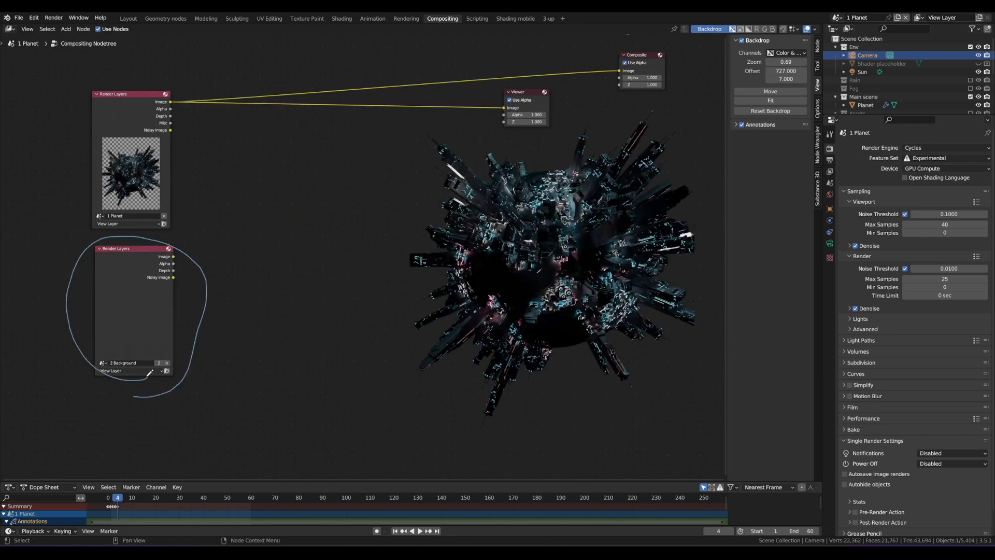
{"action": "mouse_move", "coordinate": [145, 381]}
{"action": "right_mouse_down"}
{"action": "mouse_move", "coordinate": [131, 229]}
{"action": "mouse_move", "coordinate": [145, 355]}
{"action": "mouse_move", "coordinate": [117, 365]}
{"action": "right_mouse_up"}
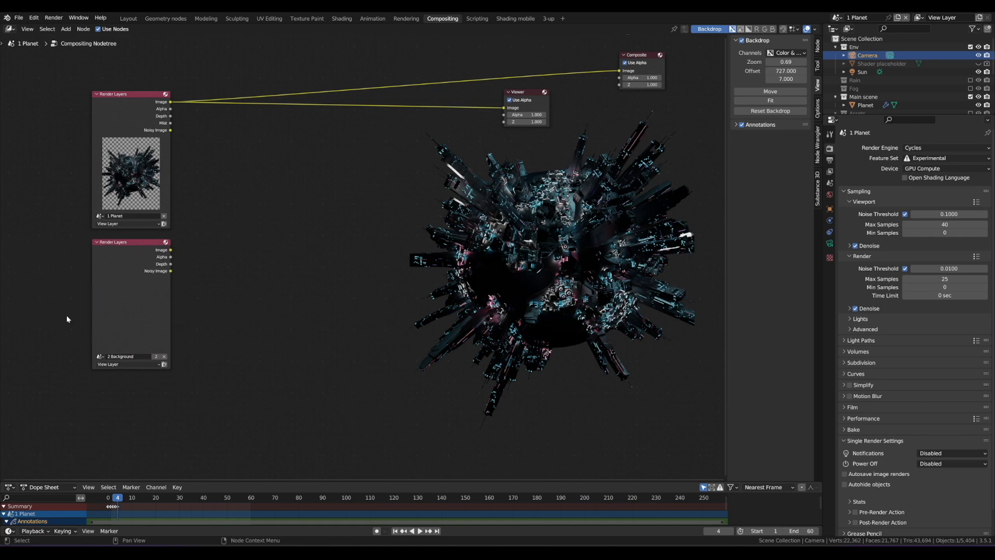
Sketch and erase temporary annotations beside the background node's scene name and its outputs.
{"action": "key", "text": "d"}
{"action": "mouse_move", "coordinate": [42, 361]}
{"action": "left_mouse_down"}
{"action": "mouse_move", "coordinate": [82, 357]}
{"action": "mouse_move", "coordinate": [76, 370]}
{"action": "left_mouse_up"}
{"action": "right_click_drag", "start_coordinate": [77, 373], "coordinate": [34, 356]}
{"action": "left_click_drag", "start_coordinate": [126, 241], "coordinate": [145, 248]}
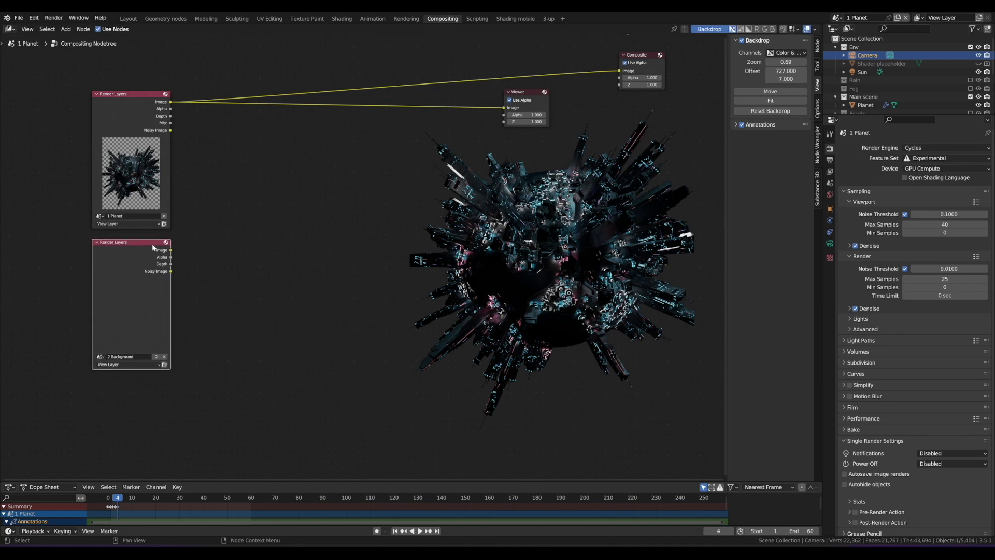
{"action": "left_click", "coordinate": [181, 254]}
{"action": "mouse_move", "coordinate": [183, 220]}
{"action": "left_mouse_down"}
{"action": "mouse_move", "coordinate": [160, 401]}
{"action": "mouse_move", "coordinate": [181, 227]}
{"action": "left_mouse_up"}
{"action": "mouse_move", "coordinate": [181, 220]}
{"action": "right_mouse_down"}
{"action": "mouse_move", "coordinate": [93, 216]}
{"action": "mouse_move", "coordinate": [154, 223]}
{"action": "right_mouse_up"}
Render the current frame and preview the 2 Background image in the Viewer, moving the Viewer node closer to the render layers.
{"action": "left_click", "coordinate": [136, 94]}
{"action": "key", "text": "F12"}
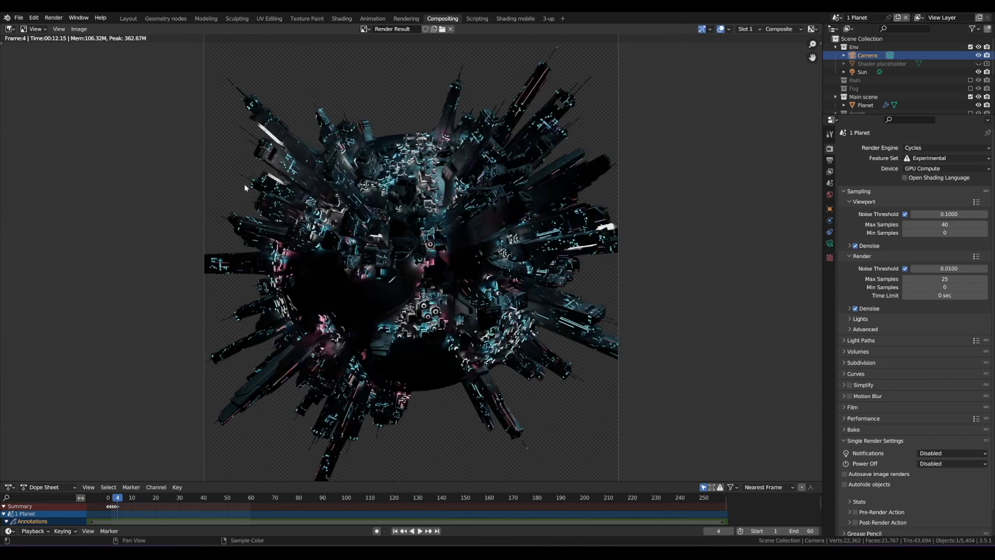
{"action": "key", "text": "Escape"}
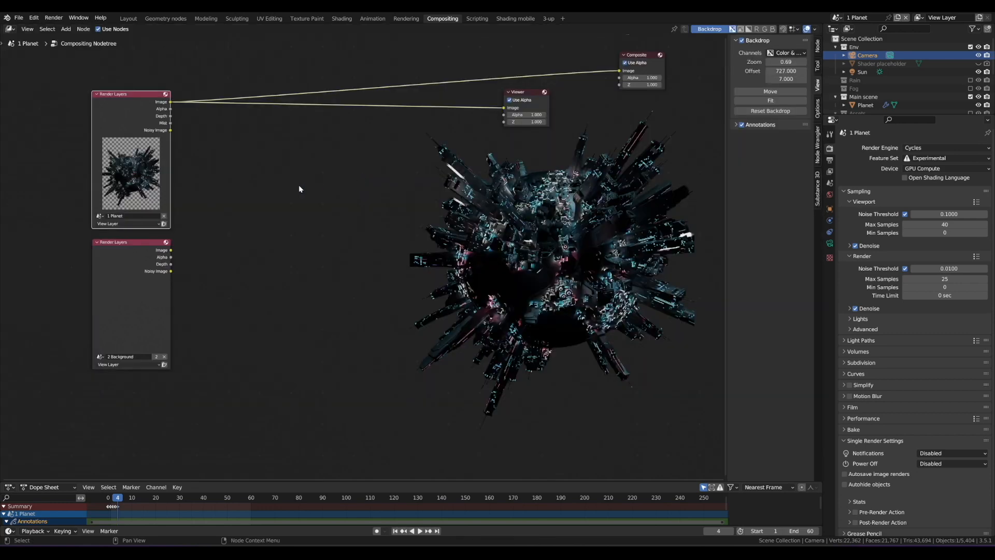
{"action": "left_click", "coordinate": [138, 244], "text": "ctrl+shift"}
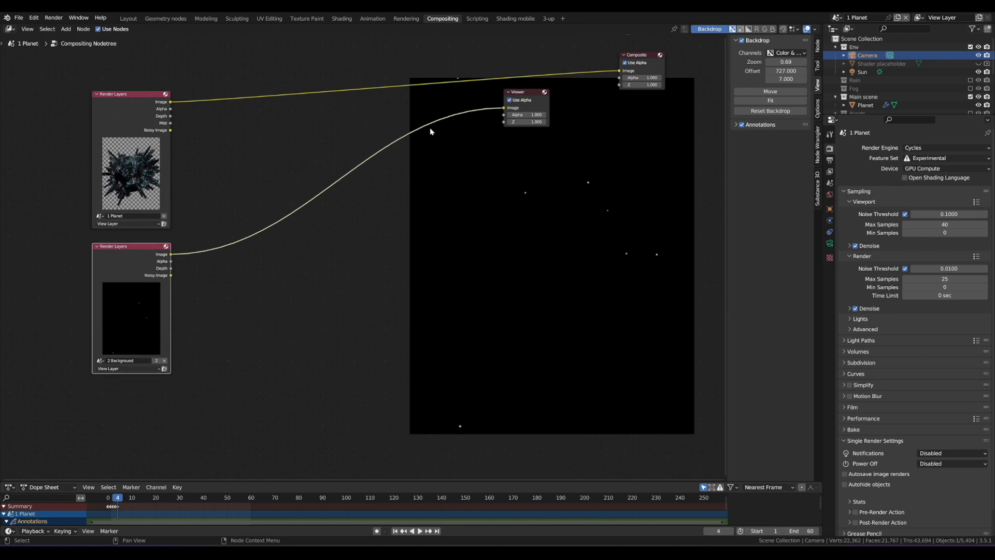
{"action": "left_click_drag", "start_coordinate": [517, 102], "coordinate": [404, 146]}
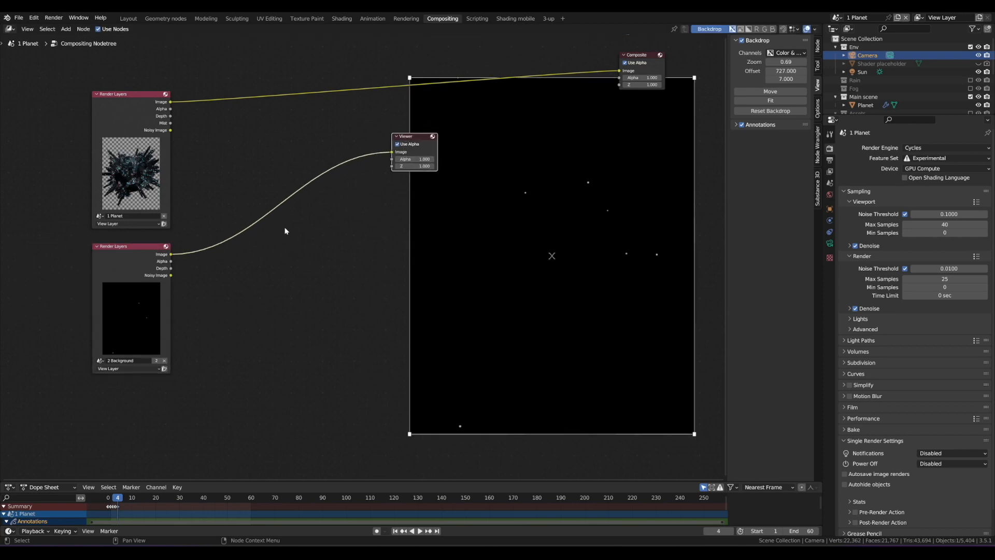
Add an Alpha Over node to the right of the Viewer node.
{"action": "key", "text": "shift+a"}
{"action": "left_click", "coordinate": [302, 242]}
{"action": "type", "text": "alpha"}
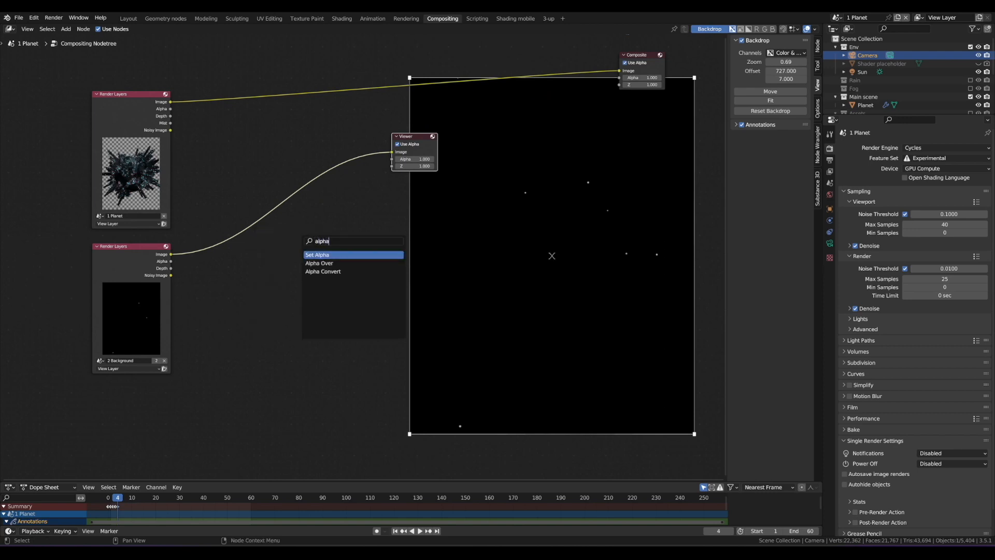
{"action": "key", "text": "Return"}
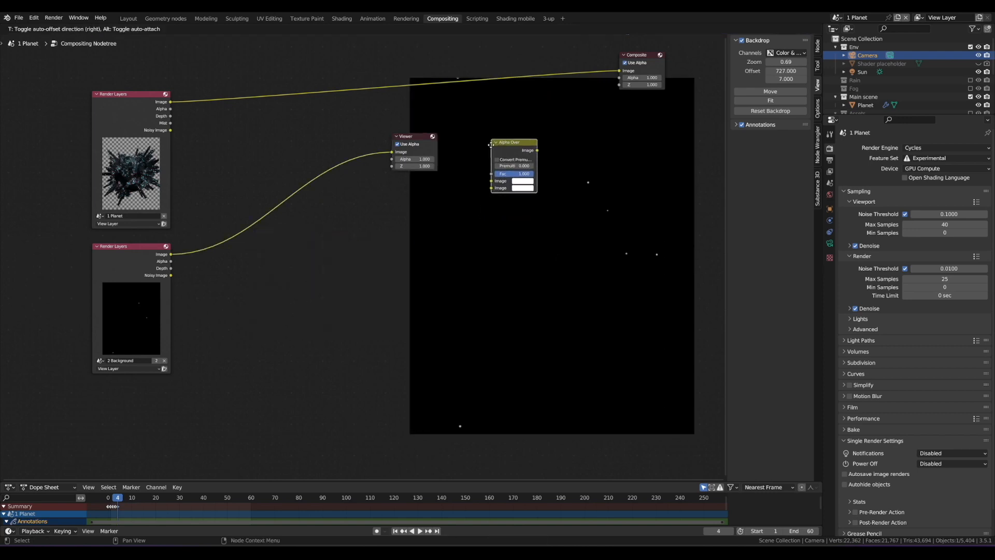
{"action": "left_click", "coordinate": [502, 154]}
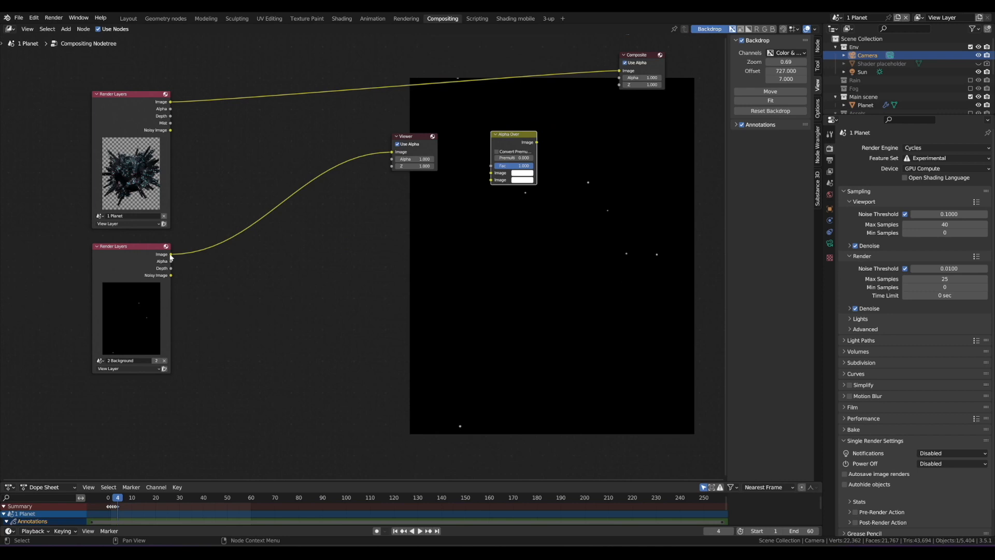
Connect the background image to Alpha Over's first Image input and the planet image to the second, and preview the result.
{"action": "left_click_drag", "start_coordinate": [171, 254], "coordinate": [491, 173]}
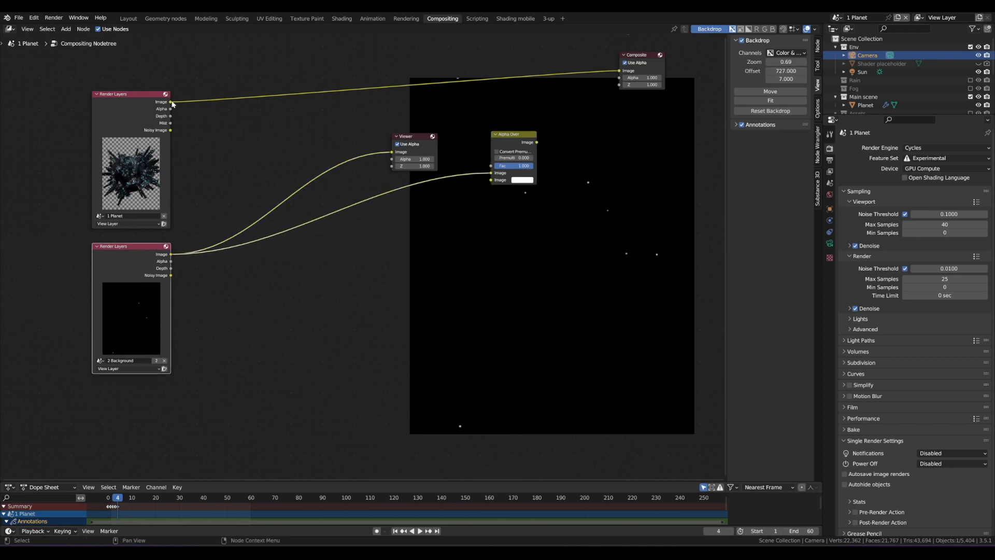
{"action": "left_click_drag", "start_coordinate": [171, 103], "coordinate": [492, 179]}
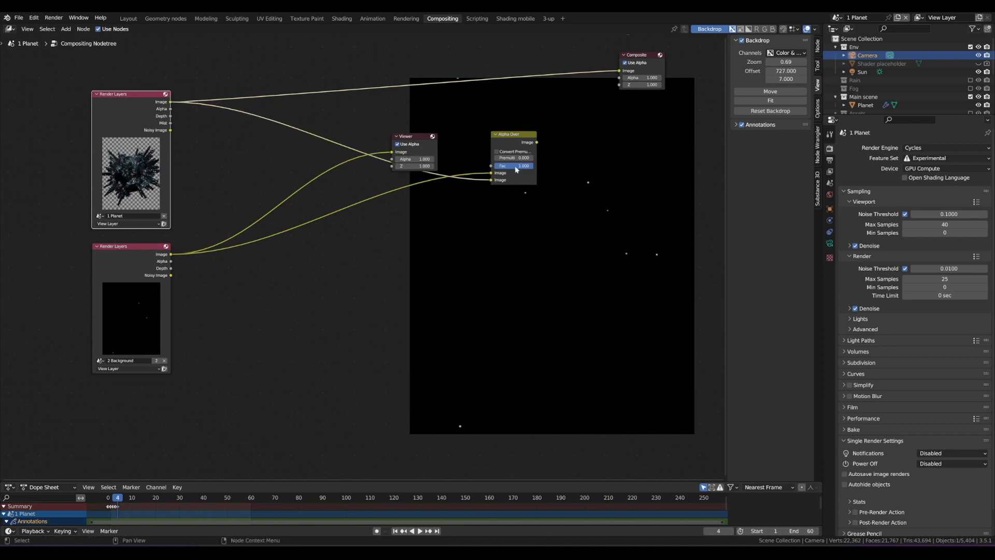
{"action": "left_click", "coordinate": [516, 137], "text": "ctrl+shift"}
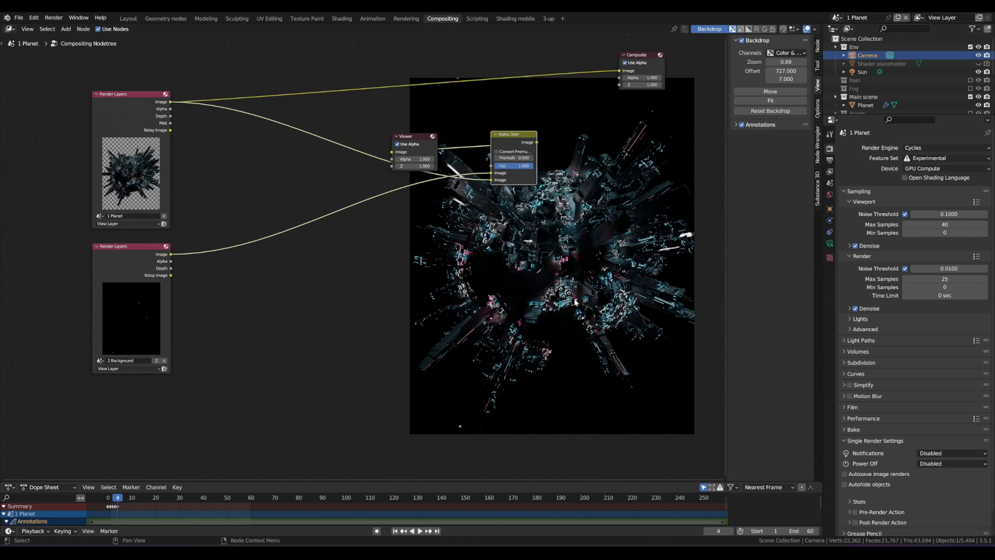
Duplicate the 2 Background Render Layers node and place the copy between the planet node and the connected background node.
{"action": "scroll", "coordinate": [306, 275], "scroll_direction": "down", "scroll_amount": 1}
{"action": "middle_click_drag", "start_coordinate": [287, 259], "coordinate": [260, 229]}
{"action": "scroll", "coordinate": [280, 224], "scroll_direction": "down", "scroll_amount": 2}
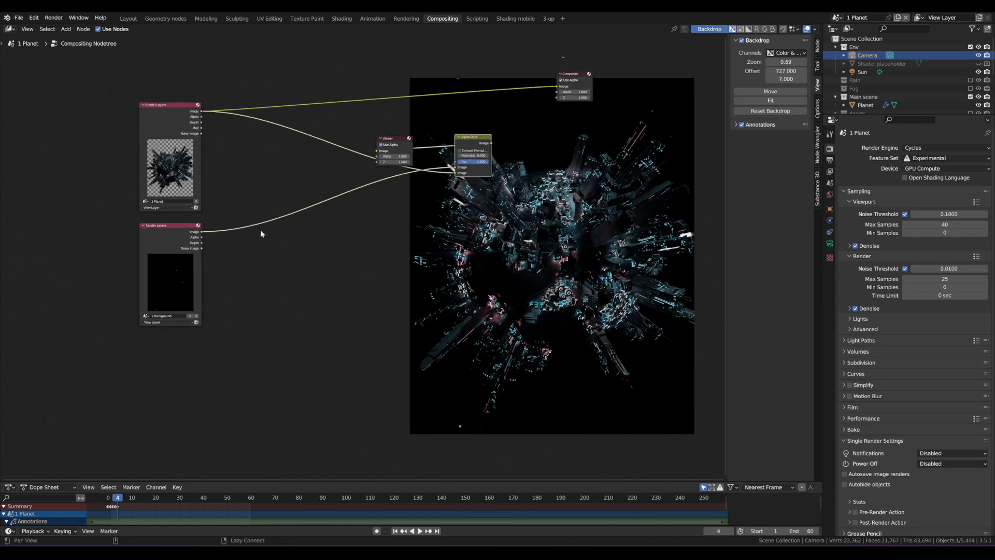
{"action": "left_click", "coordinate": [186, 225]}
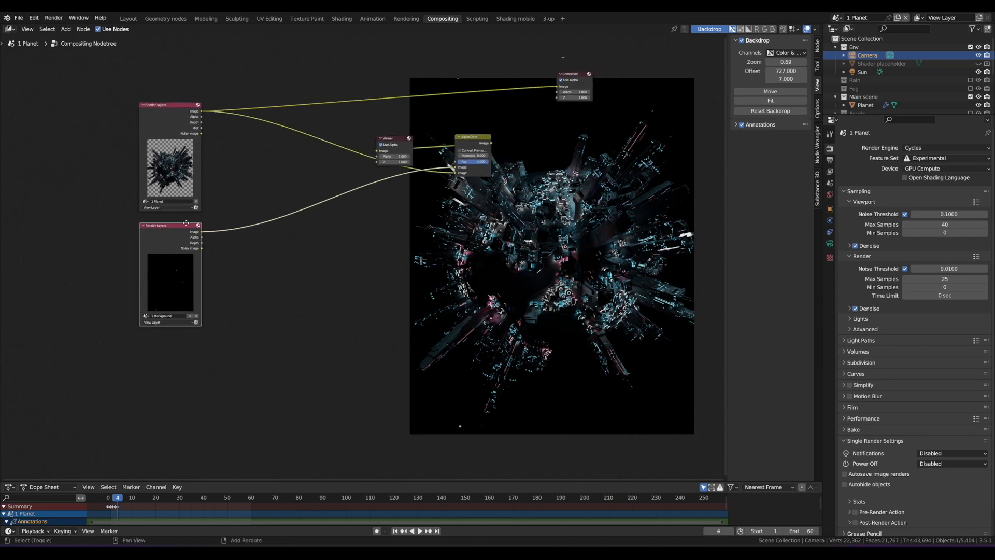
{"action": "key", "text": "shift+d"}
{"action": "left_click", "coordinate": [183, 402]}
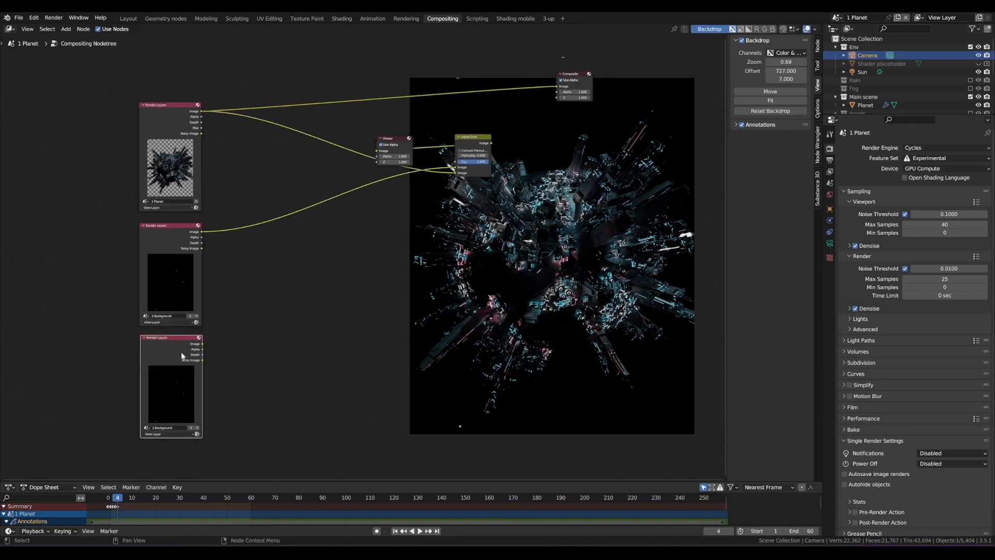
{"action": "left_click_drag", "start_coordinate": [192, 253], "coordinate": [262, 387]}
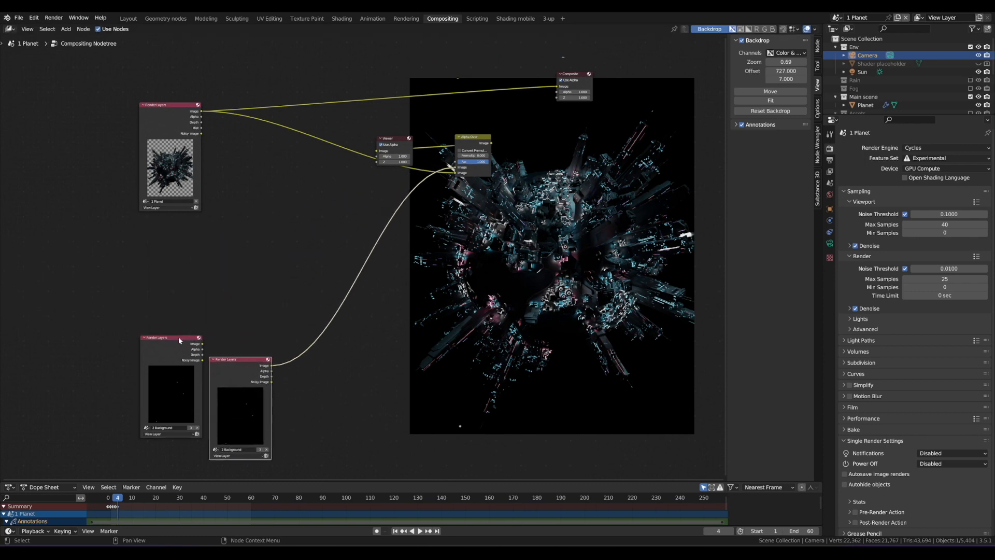
{"action": "left_click_drag", "start_coordinate": [178, 337], "coordinate": [178, 219]}
{"action": "left_click_drag", "start_coordinate": [245, 357], "coordinate": [174, 344]}
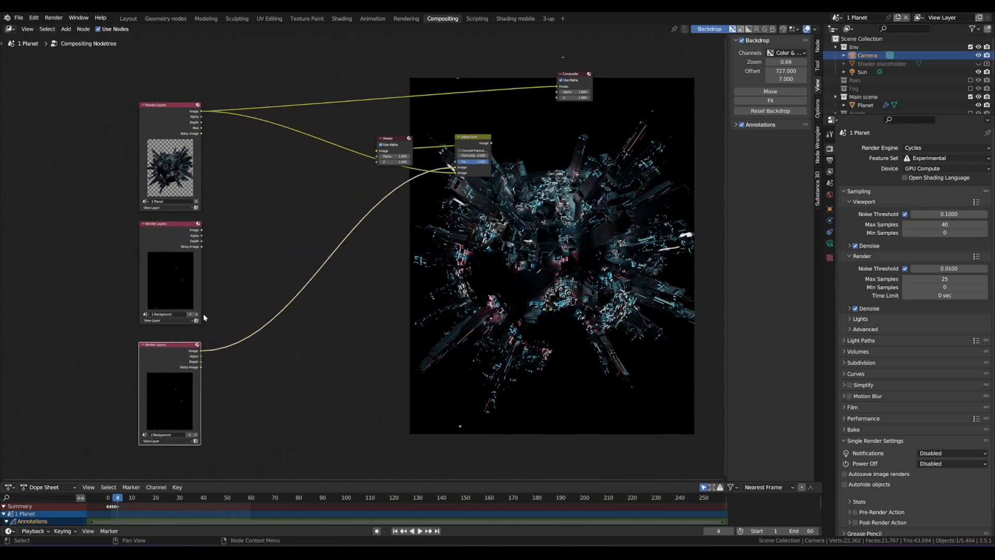
Assign the 3 Fog scene to the middle Render Layers node and align it under the planet node.
{"action": "scroll", "coordinate": [228, 259], "scroll_direction": "up", "scroll_amount": 2}
{"action": "middle_click_drag", "start_coordinate": [231, 250], "coordinate": [271, 245]}
{"action": "left_click", "coordinate": [171, 318]}
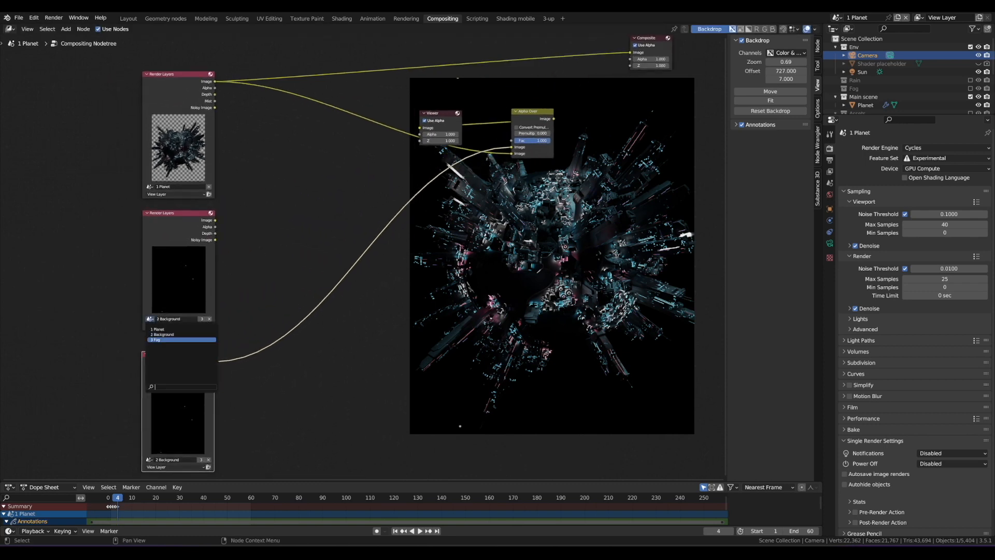
{"action": "left_click", "coordinate": [172, 334]}
{"action": "left_click_drag", "start_coordinate": [191, 220], "coordinate": [192, 221]}
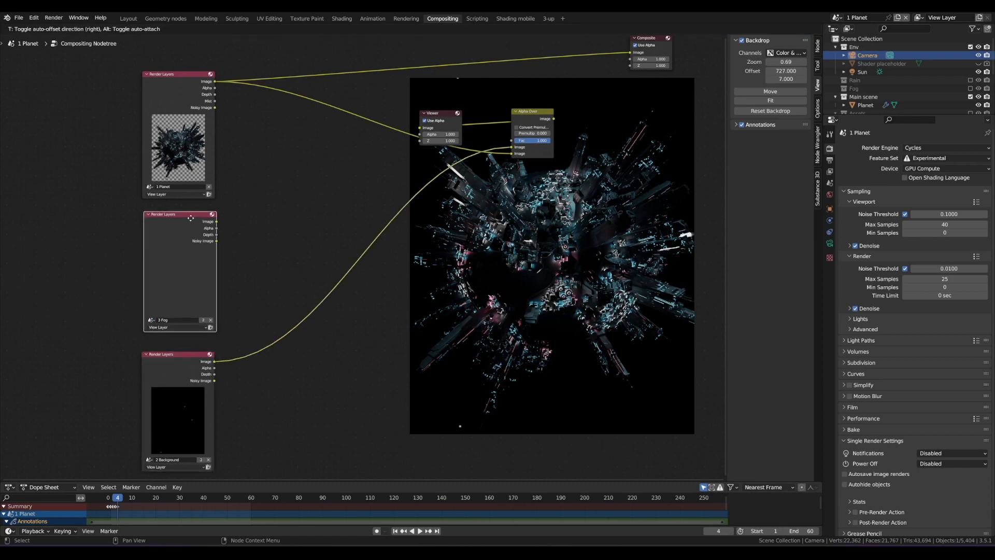
Render the current frame again and preview the 3 Fog image in the Viewer.
{"action": "left_click", "coordinate": [190, 77]}
{"action": "key", "text": "F12"}
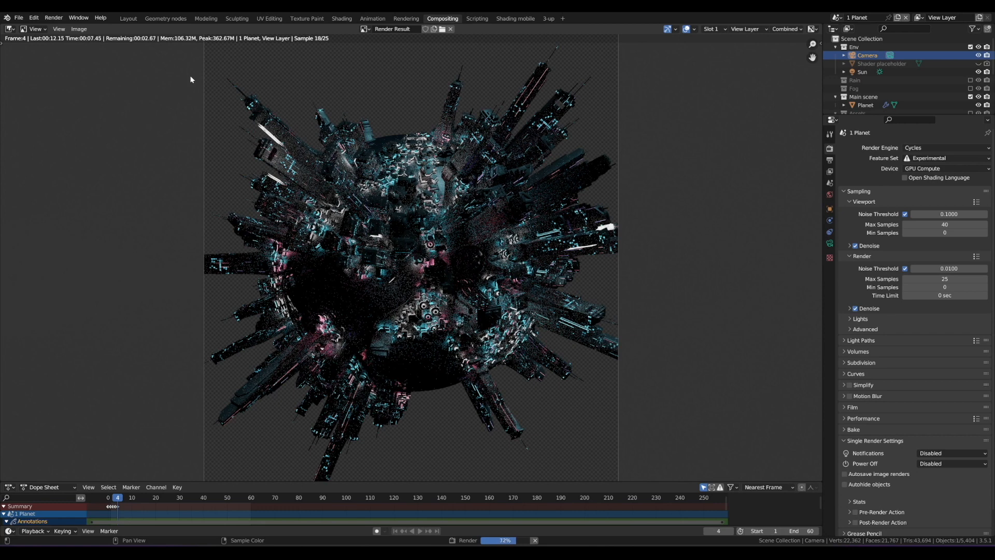
{"action": "key", "text": "Escape"}
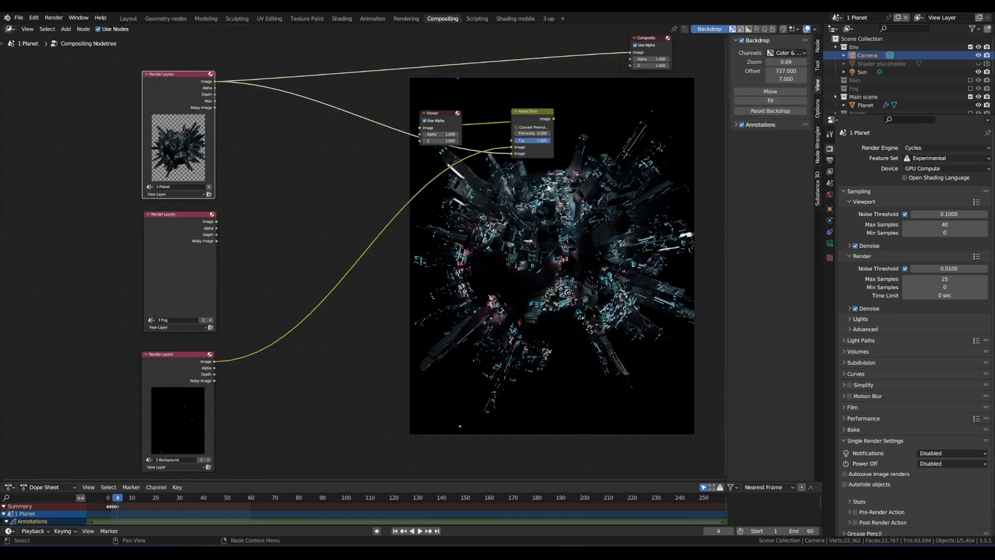
{"action": "middle_click_drag", "start_coordinate": [204, 219], "coordinate": [161, 263]}
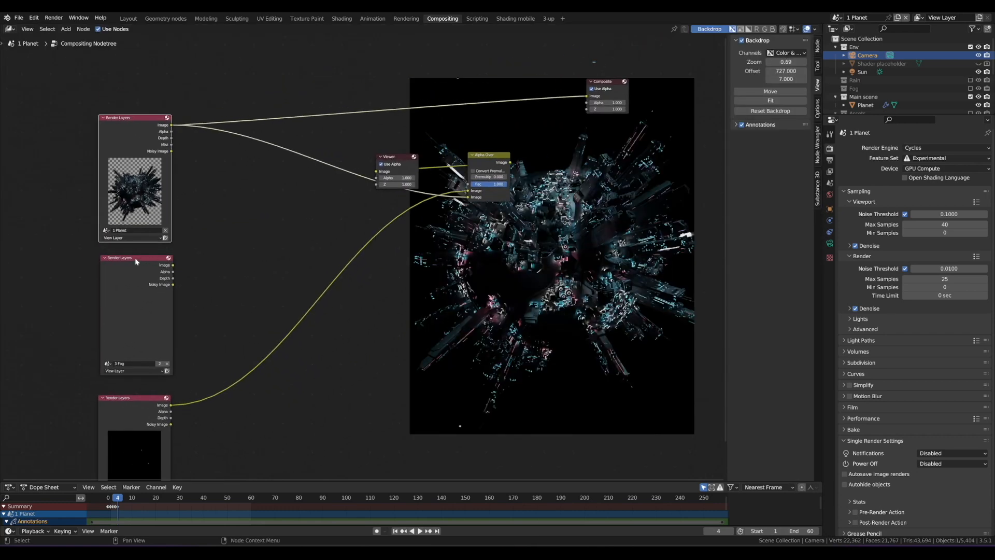
{"action": "left_click", "coordinate": [135, 257], "text": "ctrl+shift"}
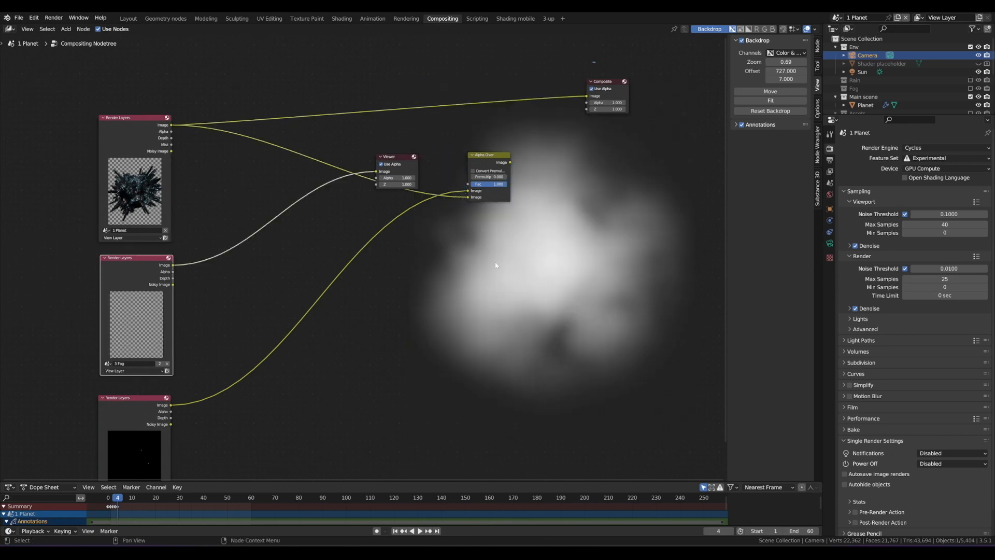
Connect the Alpha Over output to the Composite node's Image input, sketching and erasing a temporary annotation around the Composite node.
{"action": "scroll", "coordinate": [495, 265], "scroll_direction": "down", "scroll_amount": 2}
{"action": "left_click_drag", "start_coordinate": [577, 100], "coordinate": [601, 95]}
{"action": "left_click", "coordinate": [472, 172]}
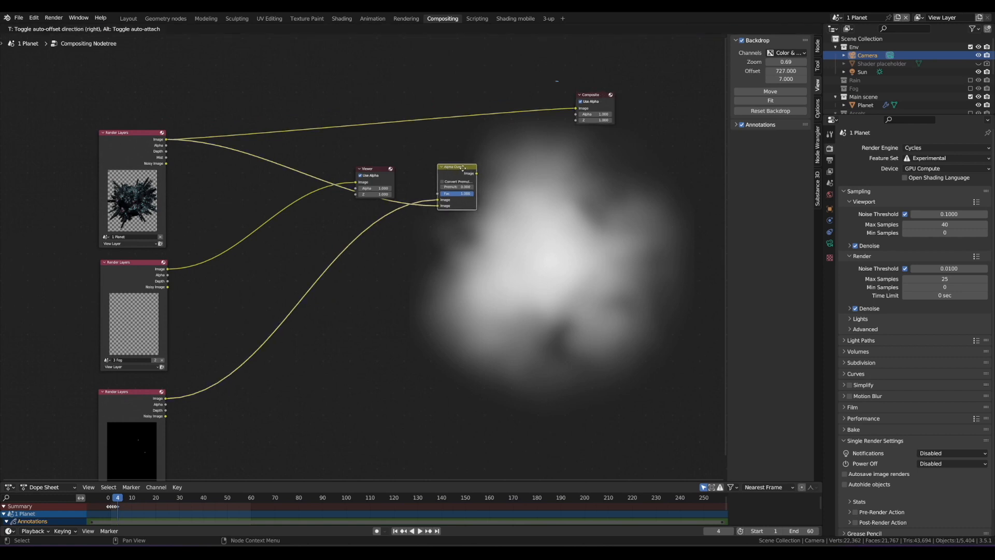
{"action": "scroll", "coordinate": [471, 182], "scroll_direction": "up", "scroll_amount": 2}
{"action": "mouse_move", "coordinate": [469, 188]}
{"action": "left_mouse_down"}
{"action": "mouse_move", "coordinate": [536, 136]}
{"action": "mouse_move", "coordinate": [611, 101]}
{"action": "left_mouse_up"}
{"action": "key", "text": "d"}
{"action": "mouse_move", "coordinate": [596, 76]}
{"action": "left_mouse_down"}
{"action": "mouse_move", "coordinate": [662, 136]}
{"action": "mouse_move", "coordinate": [591, 89]}
{"action": "left_mouse_up"}
{"action": "mouse_move", "coordinate": [553, 55]}
{"action": "right_mouse_down"}
{"action": "mouse_move", "coordinate": [543, 62]}
{"action": "mouse_move", "coordinate": [595, 100]}
{"action": "mouse_move", "coordinate": [598, 143]}
{"action": "right_mouse_up"}
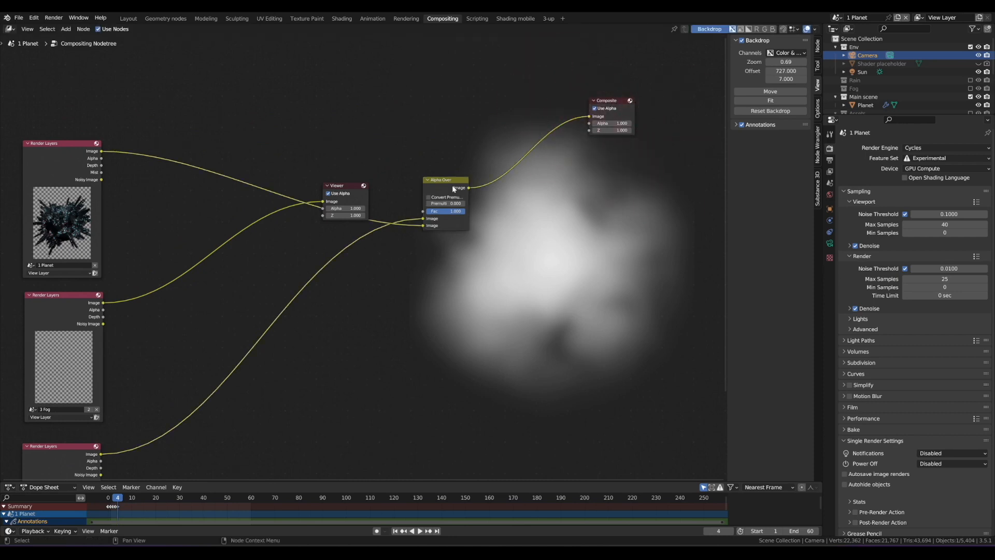
Preview the Alpha Over result in the Viewer, and arrange the Composite and Viewer nodes to the right of Alpha Over.
{"action": "left_click_drag", "start_coordinate": [451, 182], "coordinate": [512, 192]}
{"action": "left_click_drag", "start_coordinate": [349, 187], "coordinate": [656, 173]}
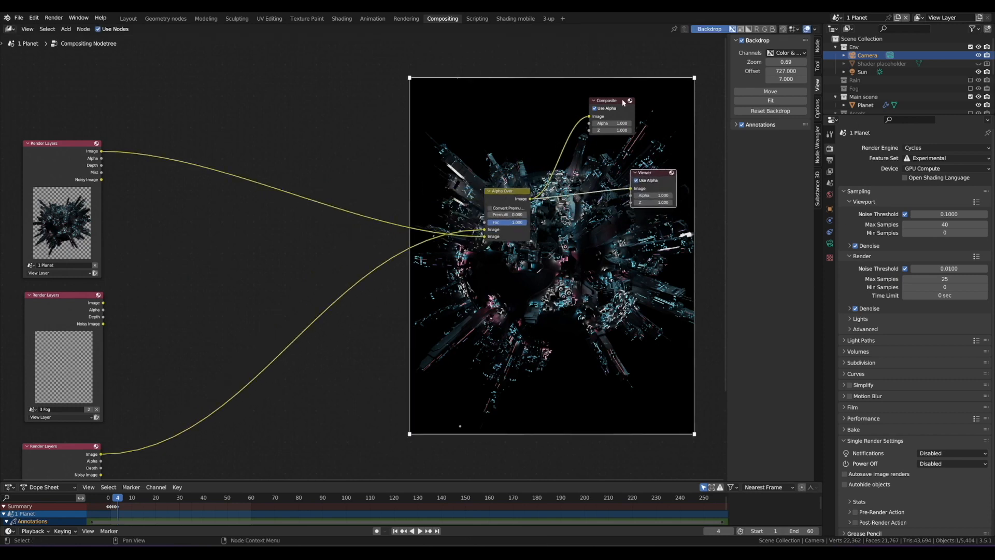
{"action": "left_click_drag", "start_coordinate": [624, 102], "coordinate": [667, 115]}
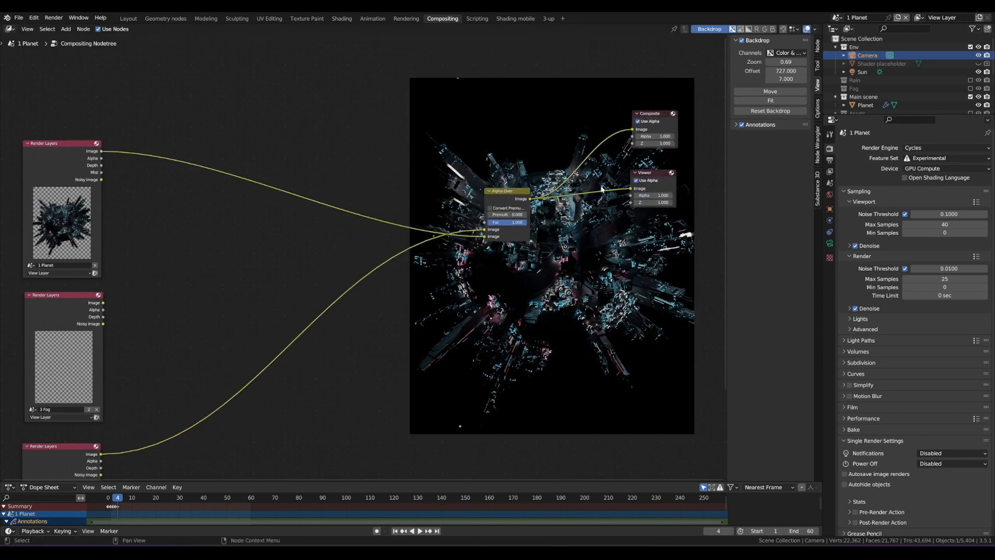
{"action": "scroll", "coordinate": [269, 254], "scroll_direction": "down", "scroll_amount": 2}
{"action": "scroll", "coordinate": [327, 204], "scroll_direction": "up", "scroll_amount": 1}
{"action": "middle_click_drag", "start_coordinate": [266, 254], "coordinate": [307, 220]}
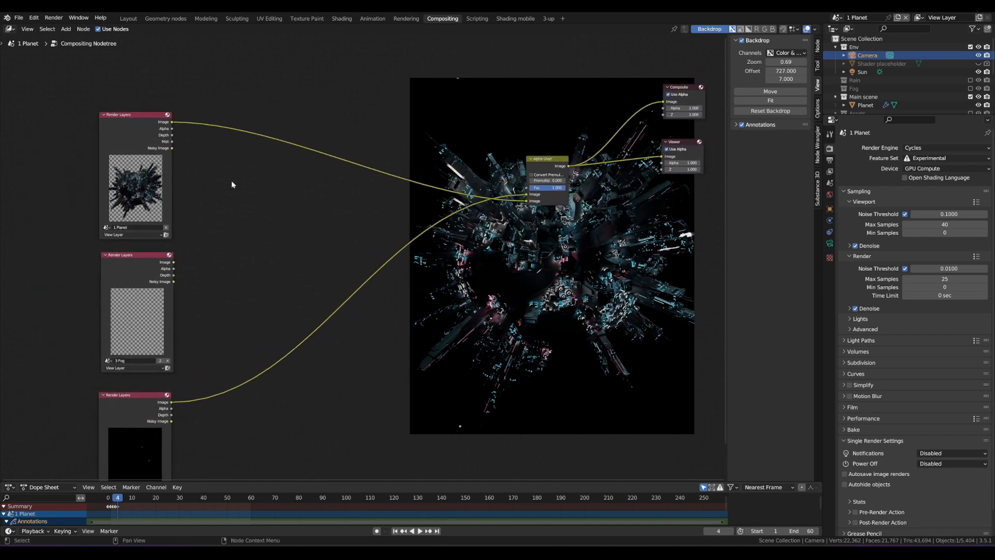
Preview the planet's Mist pass and the 3 Fog image in the Viewer.
{"action": "left_click", "coordinate": [133, 114], "text": "ctrl+shift"}
{"action": "left_click", "coordinate": [133, 114], "text": "ctrl+shift"}
{"action": "left_click", "coordinate": [132, 114], "text": "ctrl+shift"}
{"action": "left_click", "coordinate": [133, 114], "text": "ctrl+shift"}
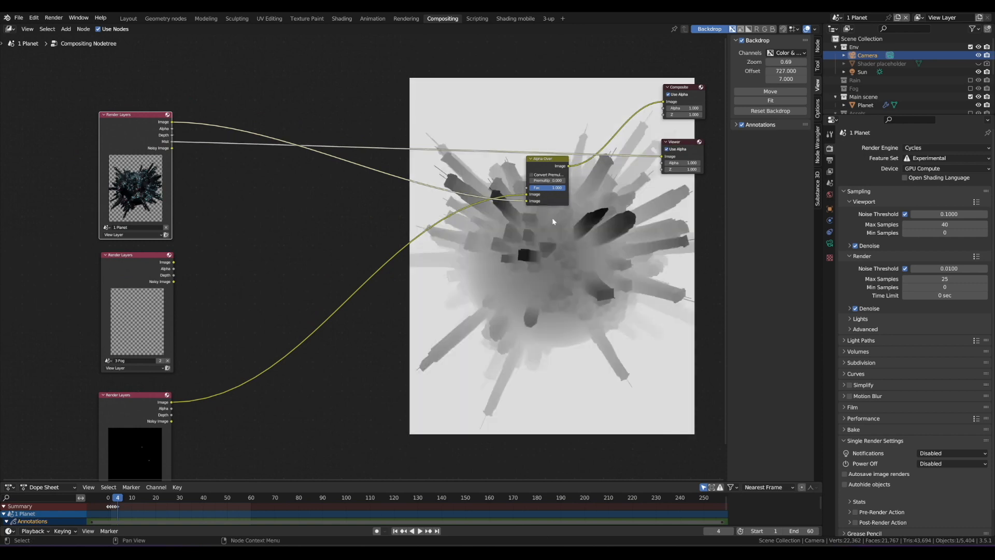
{"action": "left_click", "coordinate": [149, 257], "text": "ctrl+shift"}
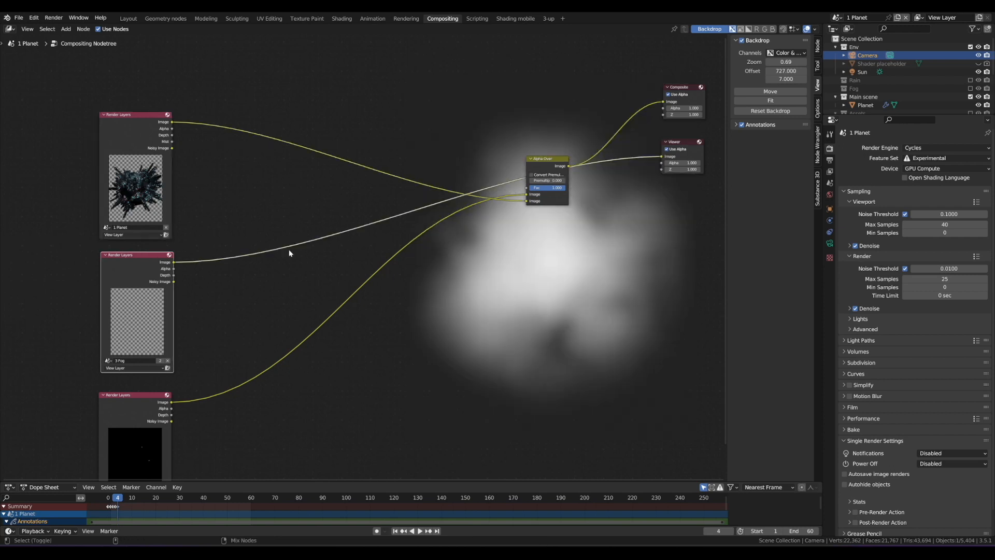
Add a Mix node beside the planet and fog Render Layers nodes and set its blending mode to Multiply.
{"action": "left_click", "coordinate": [238, 225]}
{"action": "key", "text": "shift+a"}
{"action": "left_click", "coordinate": [255, 187]}
{"action": "type", "text": "mix"}
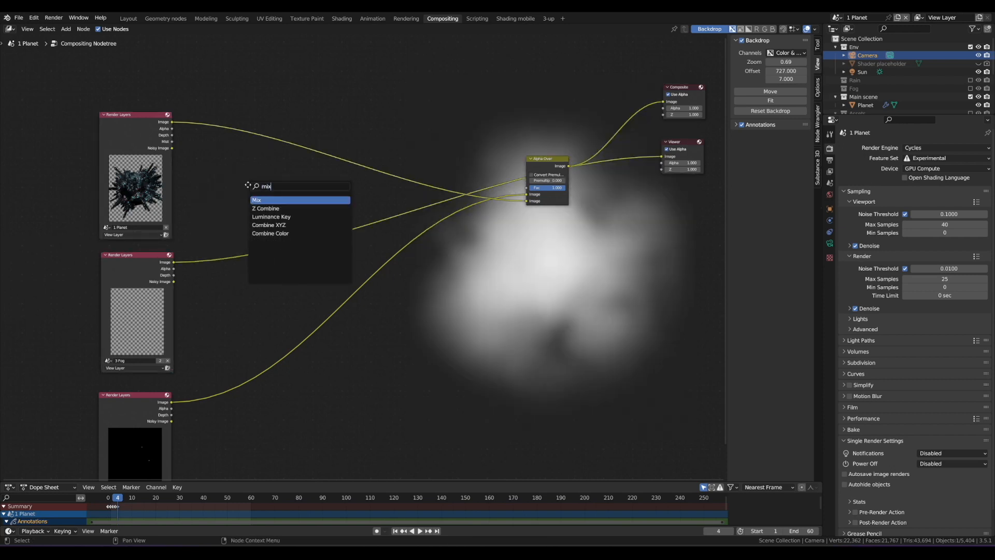
{"action": "key", "text": "Return"}
{"action": "left_click", "coordinate": [291, 192]}
{"action": "left_click", "coordinate": [267, 198]}
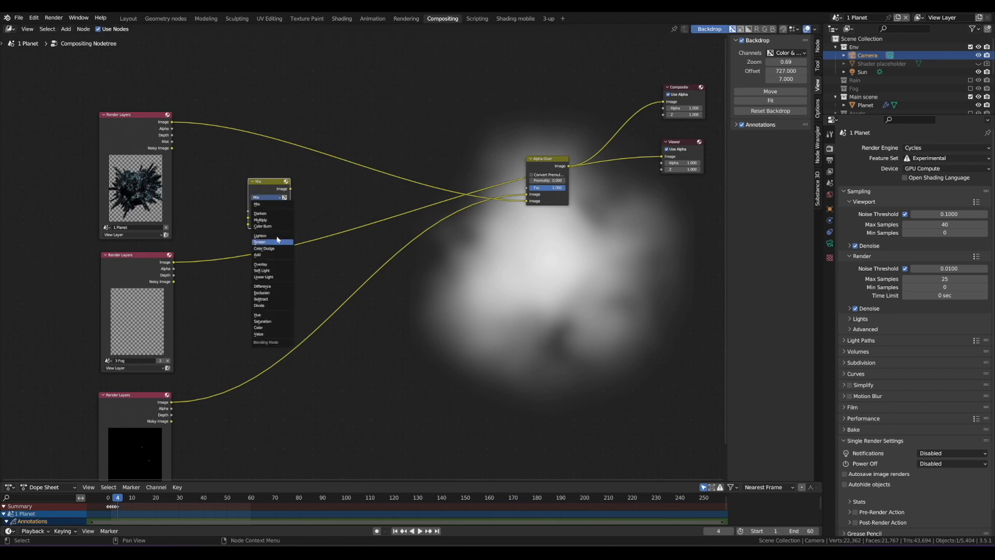
{"action": "left_click", "coordinate": [279, 221]}
{"action": "left_click_drag", "start_coordinate": [274, 185], "coordinate": [298, 183]}
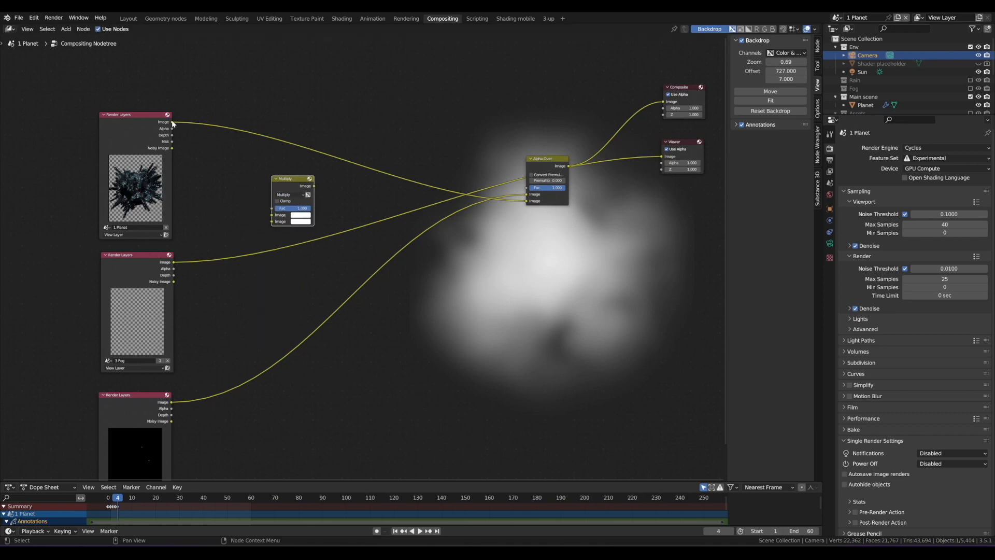
Connect the planet's Mist pass and the 3 Fog image to the Multiply node and preview its result in the Viewer.
{"action": "left_click_drag", "start_coordinate": [172, 142], "coordinate": [271, 215]}
{"action": "left_click_drag", "start_coordinate": [174, 263], "coordinate": [272, 221]}
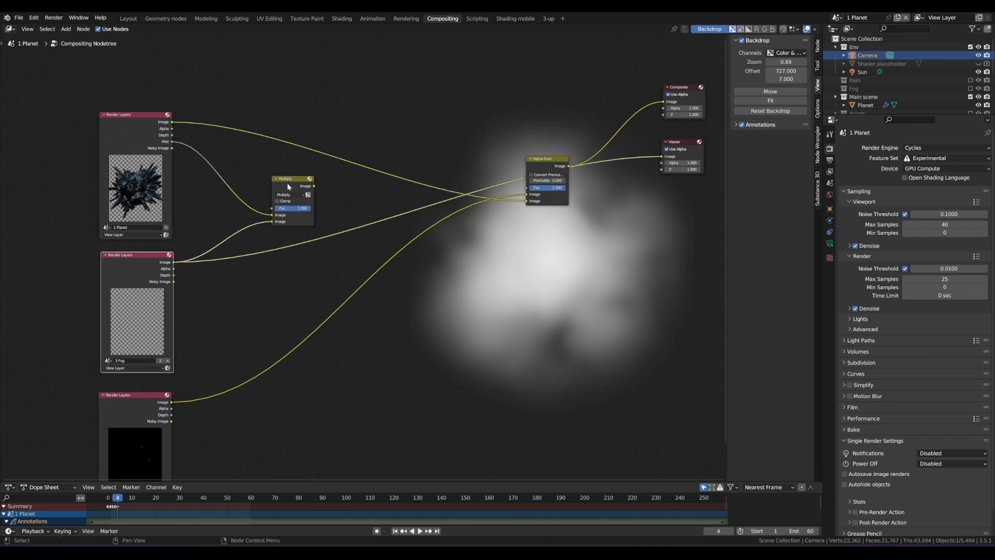
{"action": "left_click", "coordinate": [296, 181], "text": "ctrl+shift"}
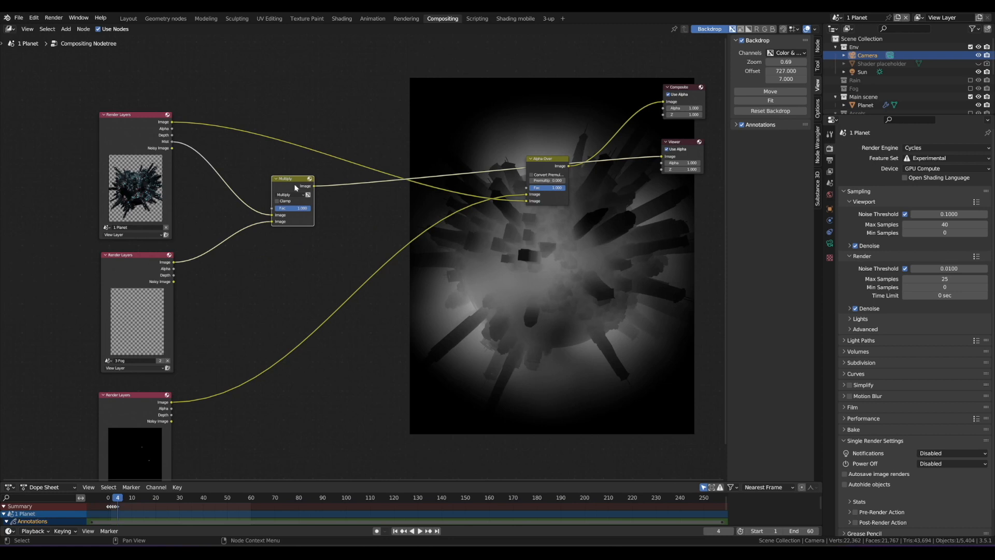
{"action": "left_click_drag", "start_coordinate": [295, 187], "coordinate": [272, 190]}
{"action": "left_click_drag", "start_coordinate": [297, 157], "coordinate": [293, 168]}
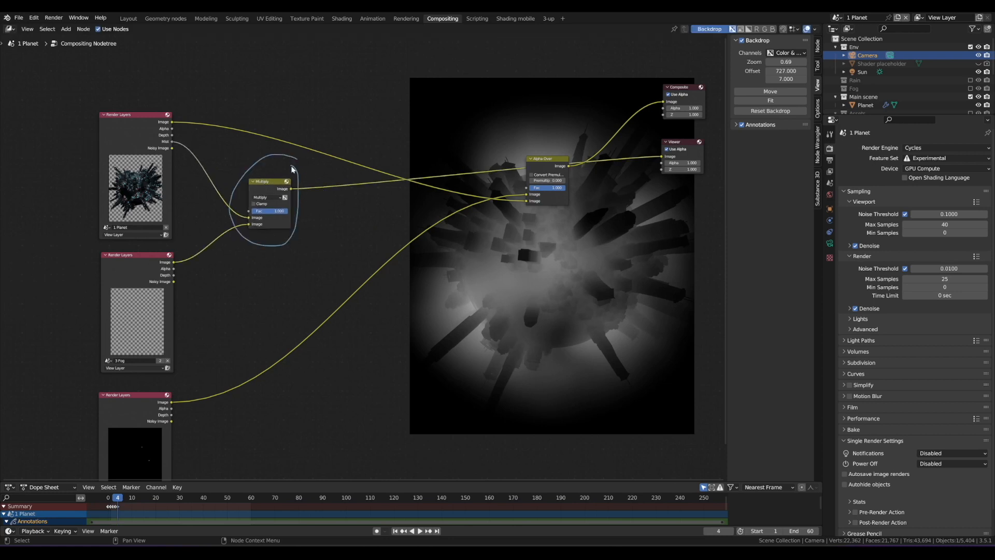
{"action": "mouse_move", "coordinate": [292, 169]}
{"action": "right_mouse_down"}
{"action": "mouse_move", "coordinate": [290, 151]}
{"action": "mouse_move", "coordinate": [285, 161]}
{"action": "right_mouse_up"}
{"action": "left_click_drag", "start_coordinate": [269, 182], "coordinate": [259, 180]}
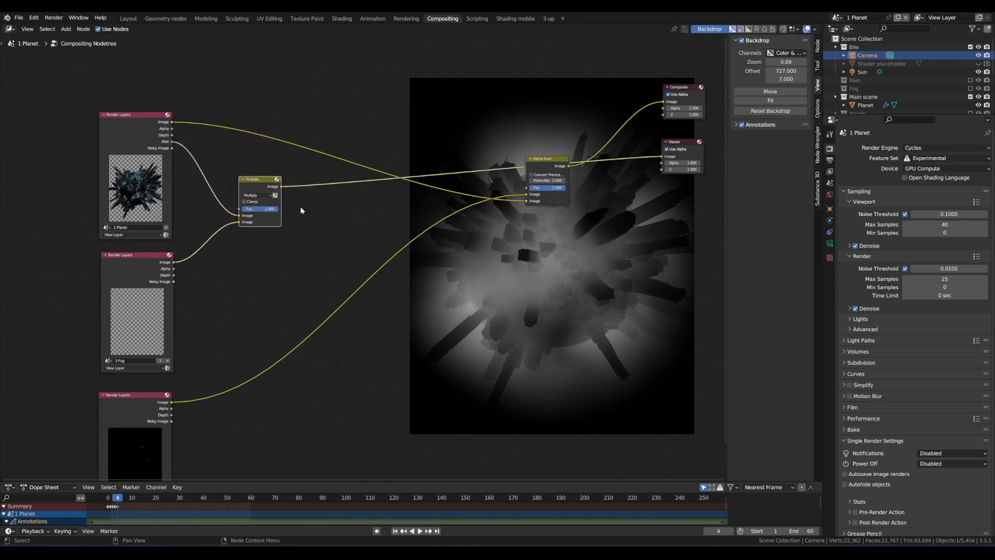
Insert a Math node set to Multiply after the mist-fog Multiply node and shift both toward the Render Layers nodes.
{"action": "key", "text": "shift+a"}
{"action": "type", "text": "math"}
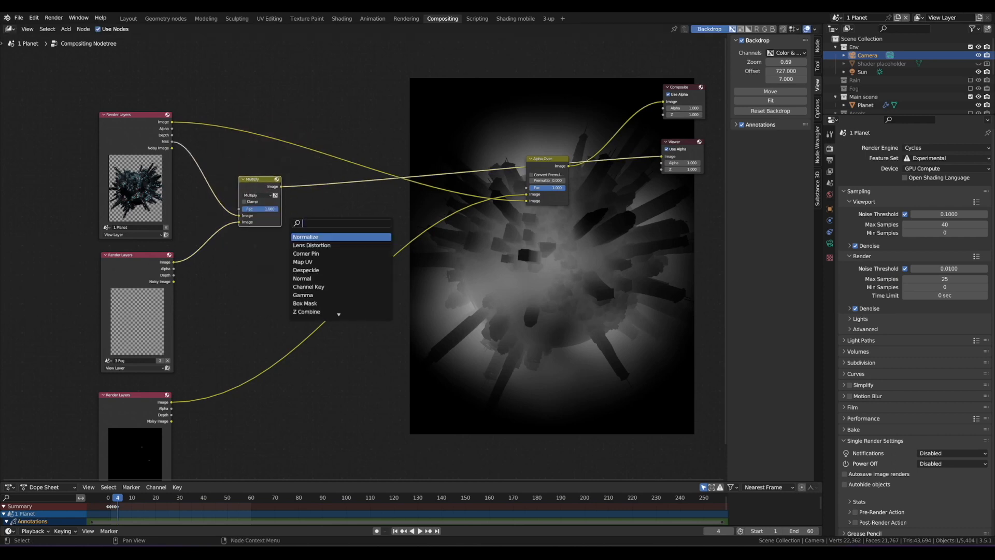
{"action": "key", "text": "Return"}
{"action": "left_click", "coordinate": [322, 228]}
{"action": "left_click", "coordinate": [317, 228]}
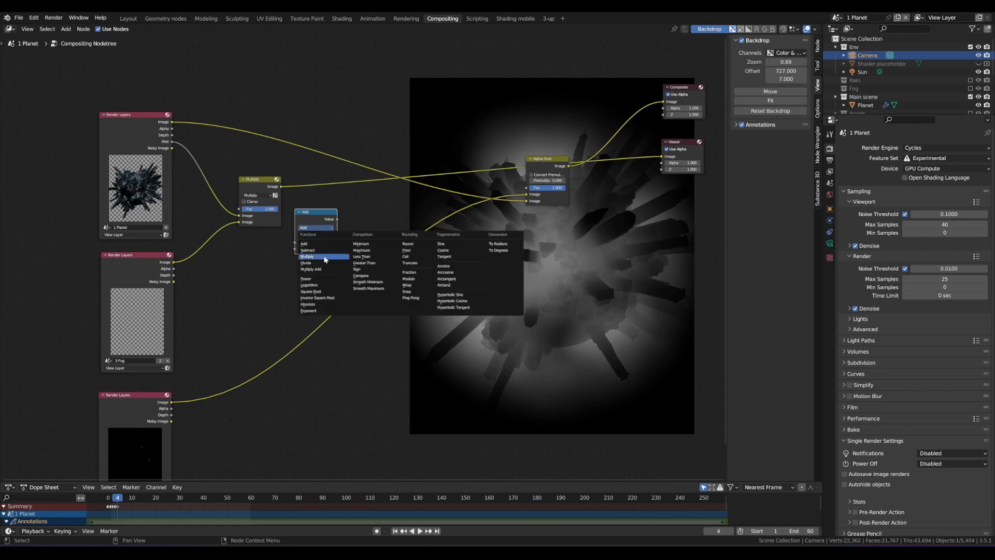
{"action": "left_click", "coordinate": [326, 258]}
{"action": "left_click_drag", "start_coordinate": [322, 226], "coordinate": [275, 213]}
{"action": "key", "text": "g"}
{"action": "left_click", "coordinate": [284, 244]}
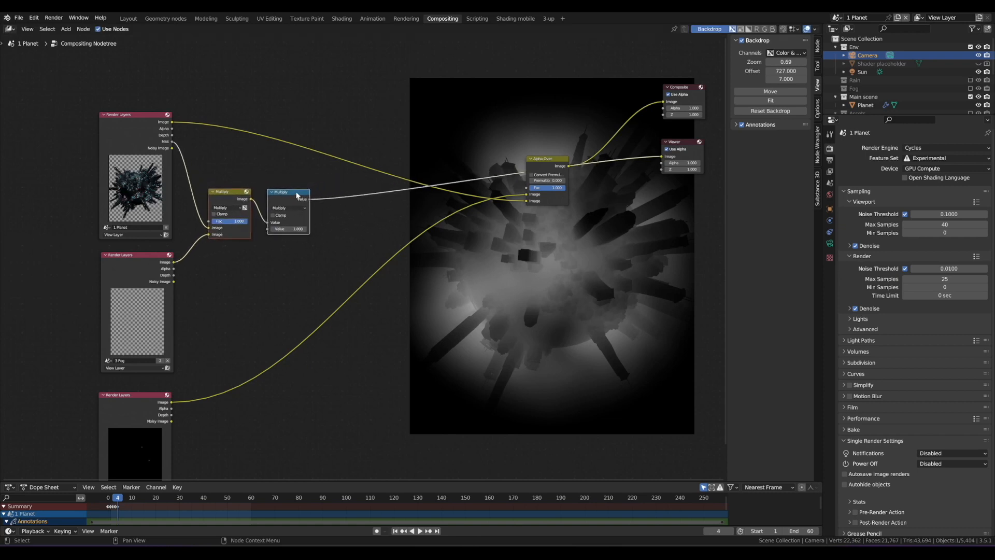
Insert a Color Ramp node between the Math Multiply node and the Viewer.
{"action": "key", "text": "shift+a"}
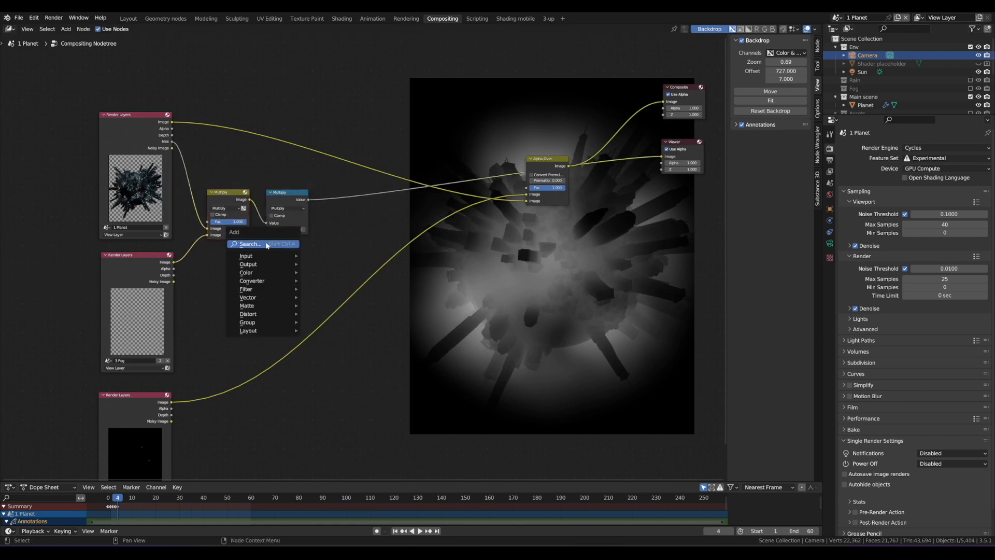
{"action": "left_click", "coordinate": [267, 244]}
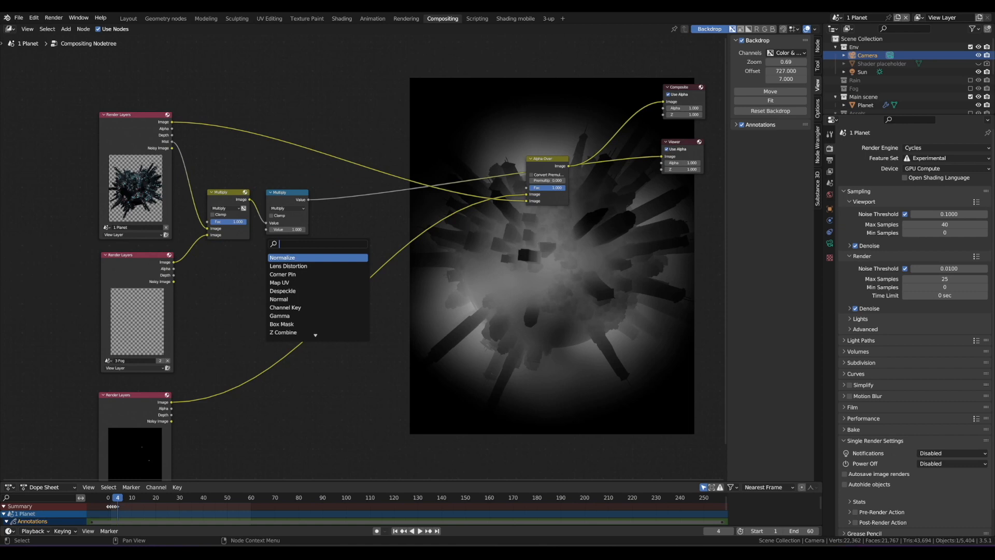
{"action": "type", "text": "color ramp"}
{"action": "key", "text": "Return"}
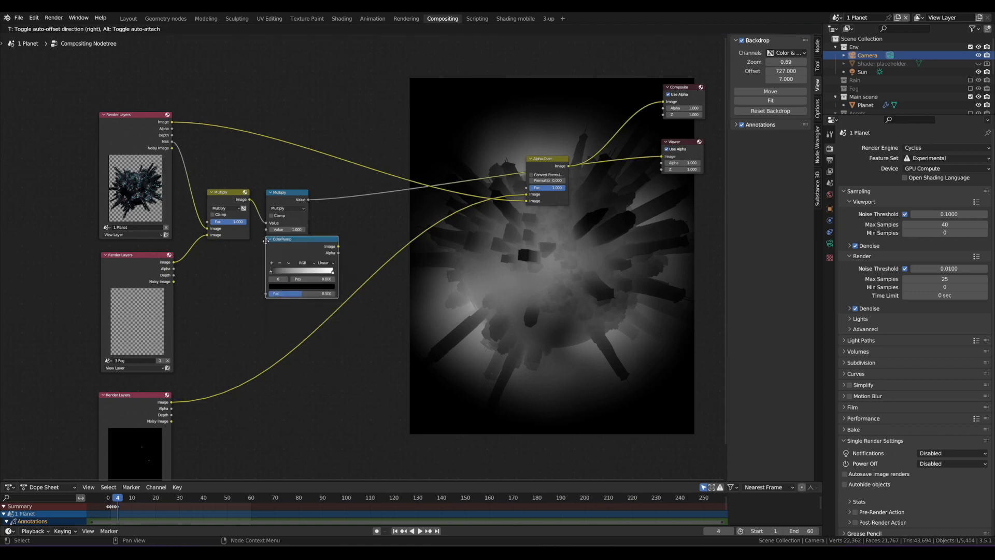
{"action": "left_click", "coordinate": [334, 193]}
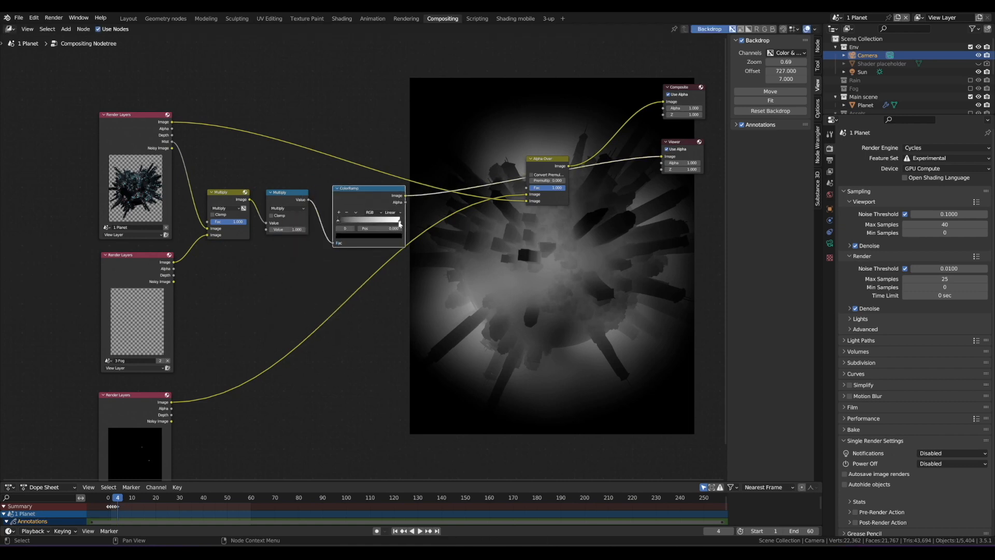
Recolour the Color Ramp's white stop to light blue.
{"action": "left_click", "coordinate": [399, 221]}
{"action": "left_click", "coordinate": [384, 236]}
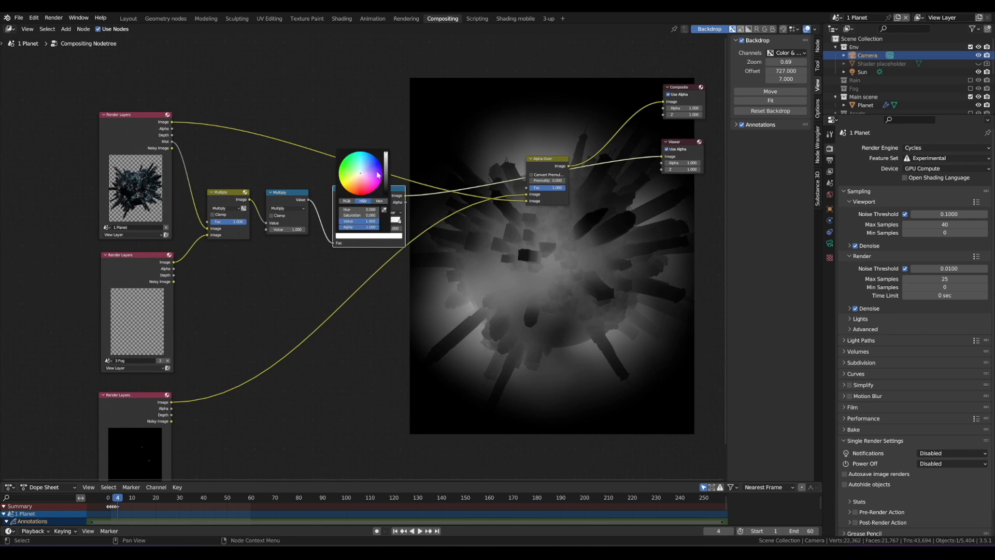
{"action": "left_click_drag", "start_coordinate": [378, 175], "coordinate": [363, 164]}
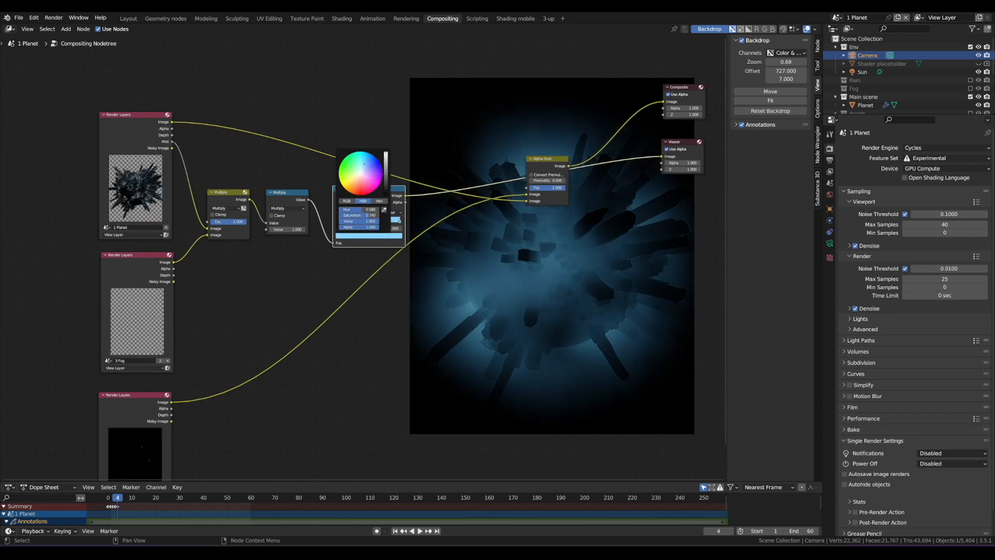
Move the Alpha Over node away from the fog nodes and shift the Multiply, Math and Color Ramp chain closer to the Render Layers.
{"action": "left_click_drag", "start_coordinate": [546, 158], "coordinate": [628, 226]}
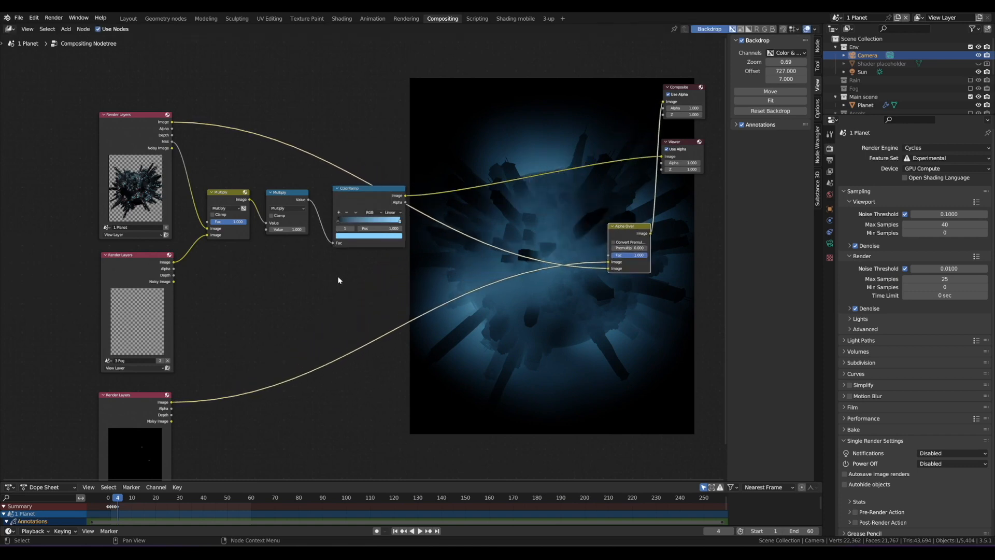
{"action": "left_click_drag", "start_coordinate": [339, 279], "coordinate": [255, 221]}
{"action": "key", "text": "g"}
{"action": "left_click", "coordinate": [246, 216]}
{"action": "left_click_drag", "start_coordinate": [352, 260], "coordinate": [209, 221]}
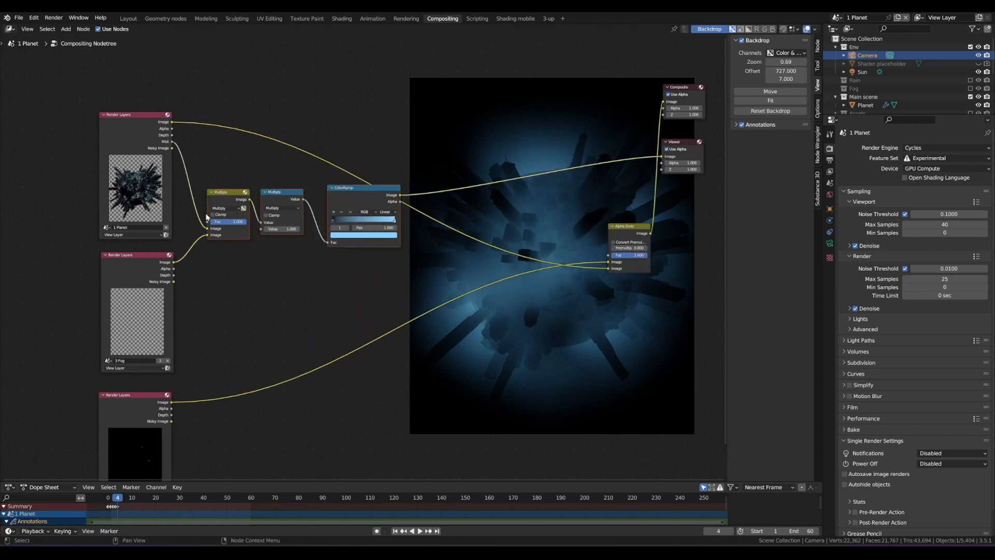
{"action": "key", "text": "g"}
{"action": "left_click", "coordinate": [194, 230]}
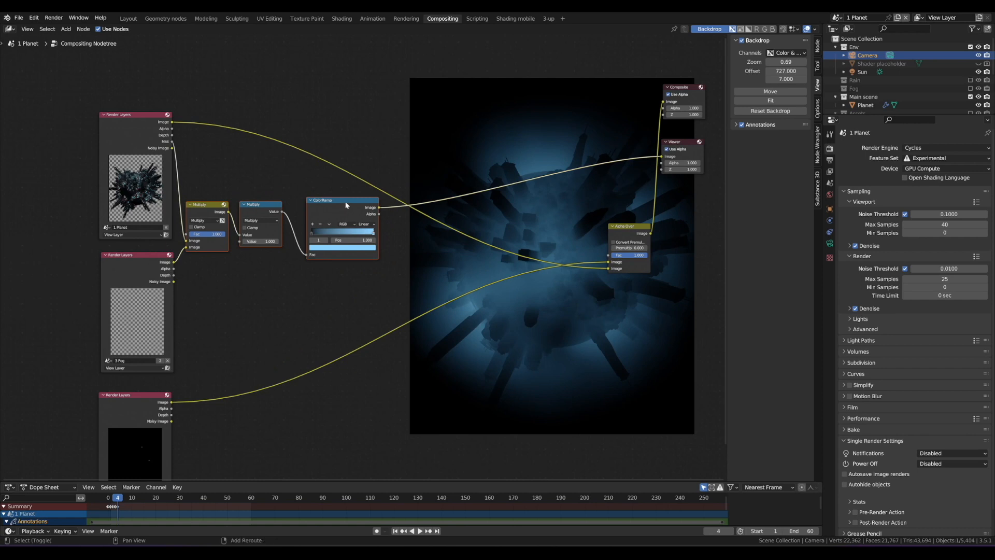
{"action": "left_click", "coordinate": [350, 204], "text": "ctrl+shift"}
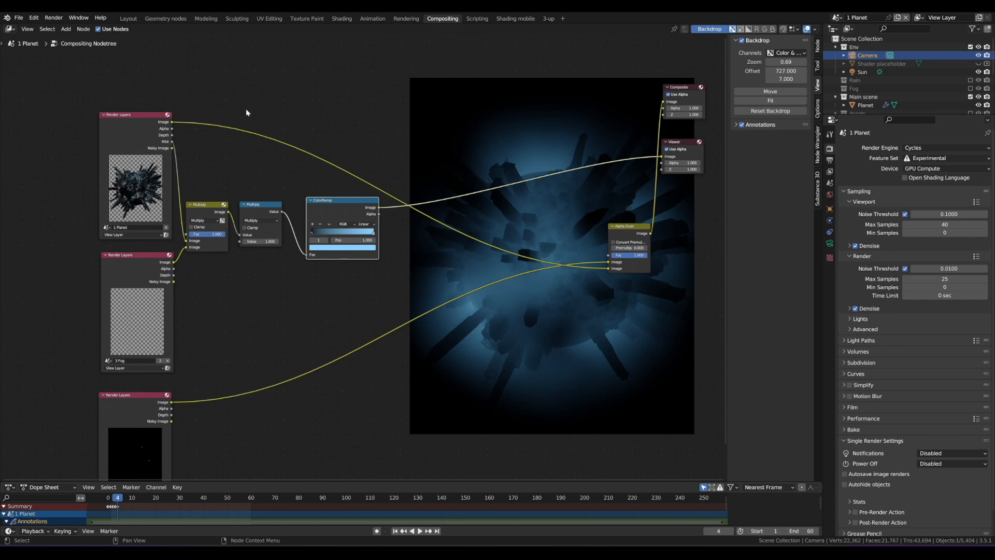
Insert a Mix node on the planet image link, feed the Color Ramp's Image into its second input, and preview it in the Viewer.
{"action": "key", "text": "shift+a"}
{"action": "type", "text": "mi"}
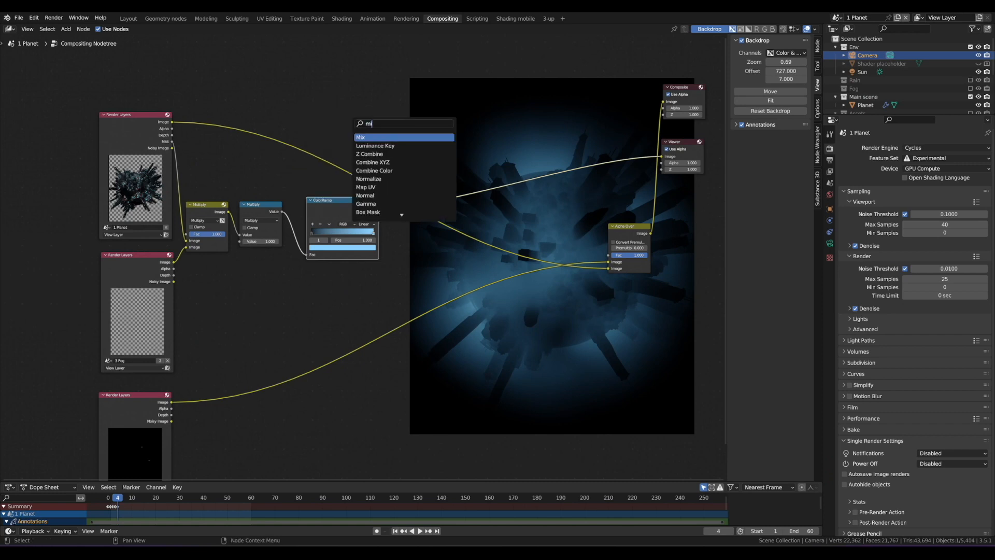
{"action": "key", "text": "Return"}
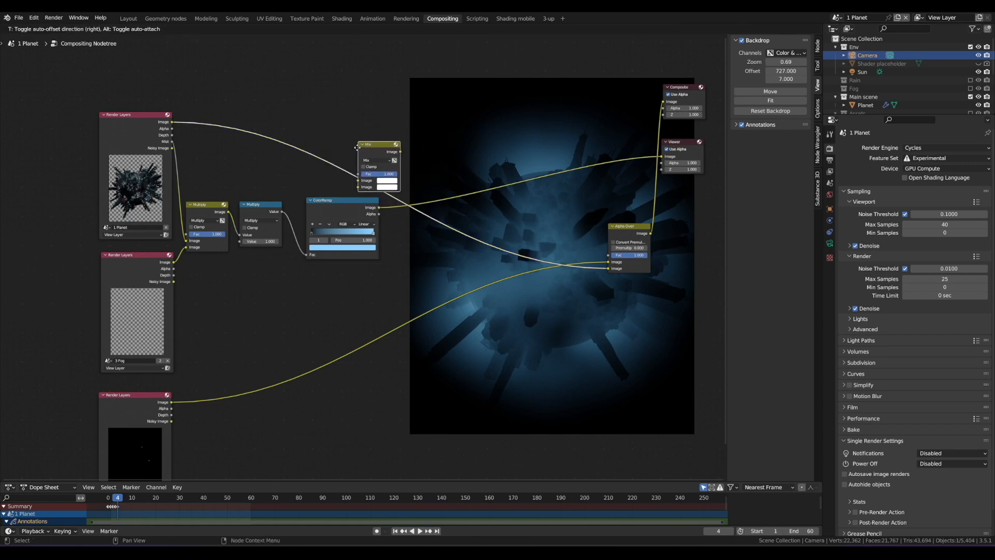
{"action": "left_click", "coordinate": [398, 133]}
{"action": "right_click_drag", "start_coordinate": [295, 129], "coordinate": [349, 143], "text": "ctrl"}
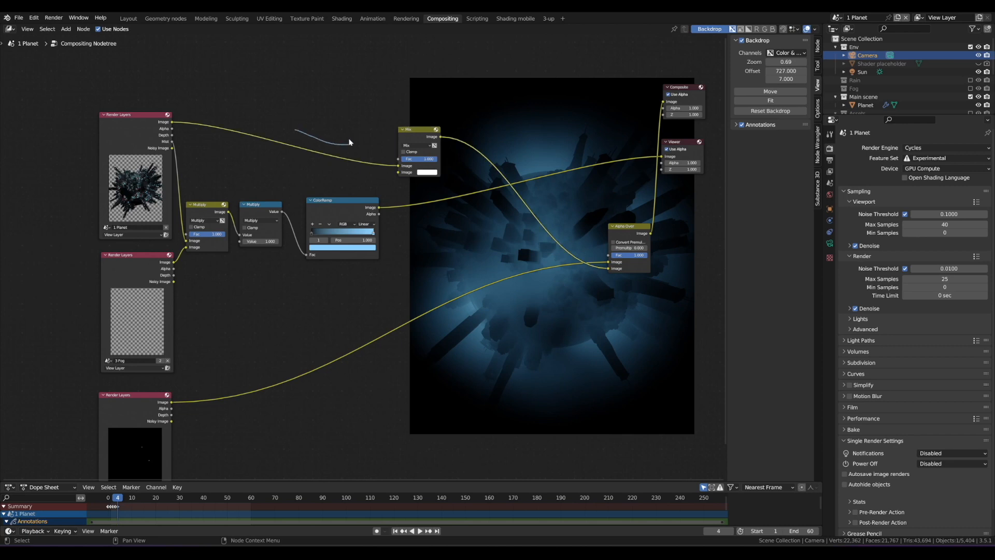
{"action": "left_click_drag", "start_coordinate": [378, 207], "coordinate": [398, 173]}
{"action": "left_click", "coordinate": [425, 134], "text": "ctrl+shift"}
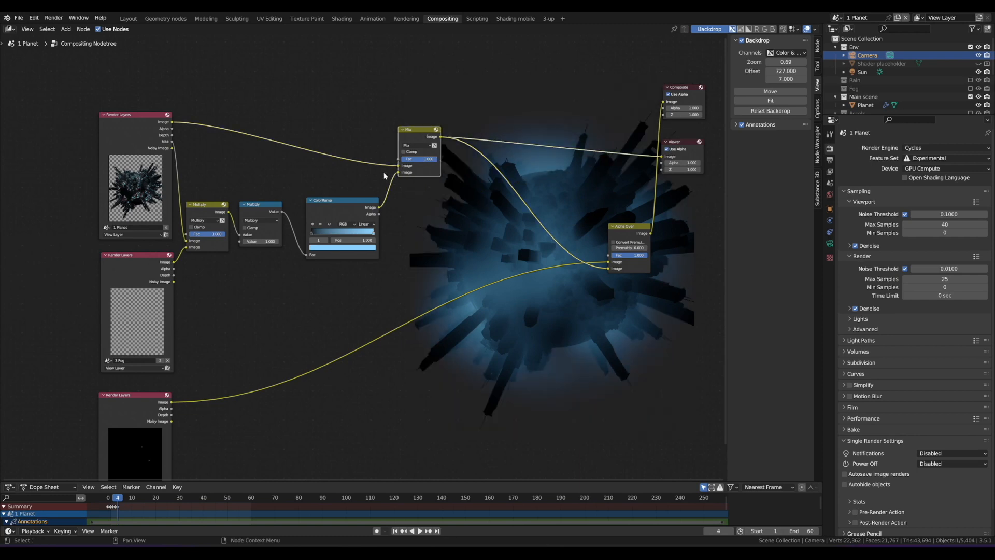
Lower the planet-fog Mix node's Fac to about 0.87, erasing the annotation sketched beside its inputs.
{"action": "mouse_move", "coordinate": [371, 173]}
{"action": "left_mouse_down"}
{"action": "mouse_move", "coordinate": [390, 173]}
{"action": "mouse_move", "coordinate": [384, 192]}
{"action": "left_mouse_up"}
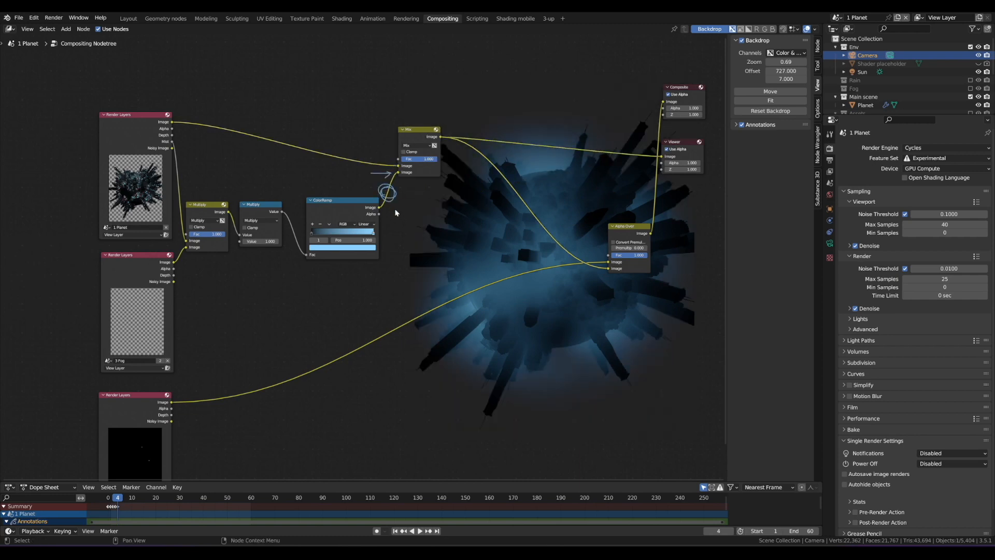
{"action": "right_click_drag", "start_coordinate": [395, 210], "coordinate": [378, 172]}
{"action": "left_click_drag", "start_coordinate": [432, 160], "coordinate": [386, 159], "text": "shift"}
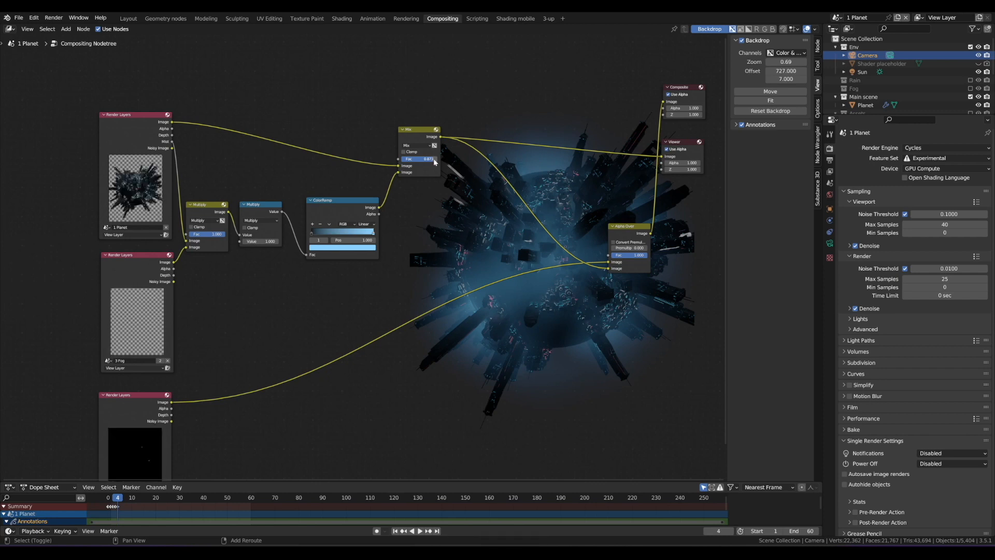
Rearrange the Viewer and Composite nodes and preview the full Alpha Over composite in the Viewer.
{"action": "scroll", "coordinate": [533, 133], "scroll_direction": "down", "scroll_amount": 2}
{"action": "middle_click_drag", "start_coordinate": [543, 113], "coordinate": [426, 135]}
{"action": "left_click_drag", "start_coordinate": [527, 135], "coordinate": [624, 173]}
{"action": "left_click_drag", "start_coordinate": [522, 181], "coordinate": [532, 162]}
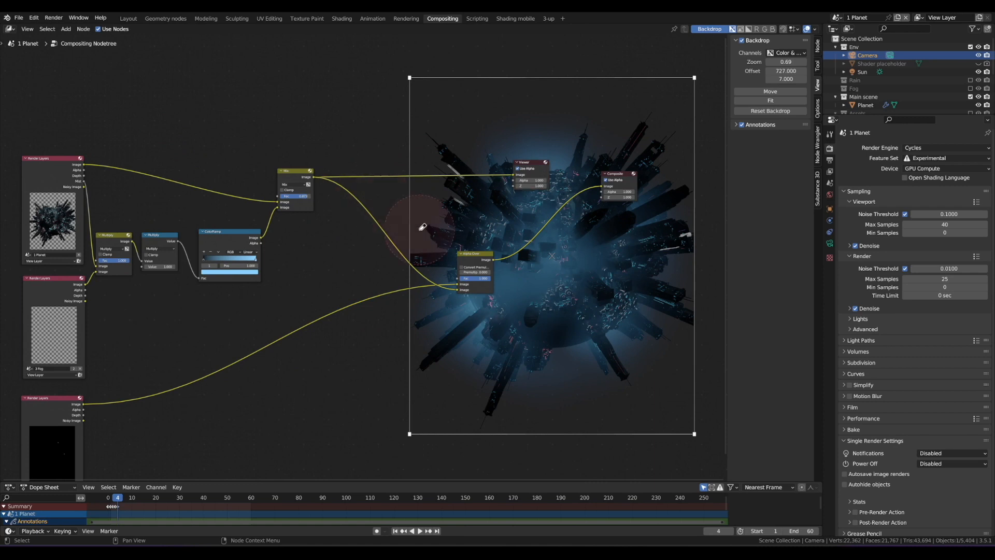
{"action": "left_click", "coordinate": [475, 256], "text": "ctrl+shift"}
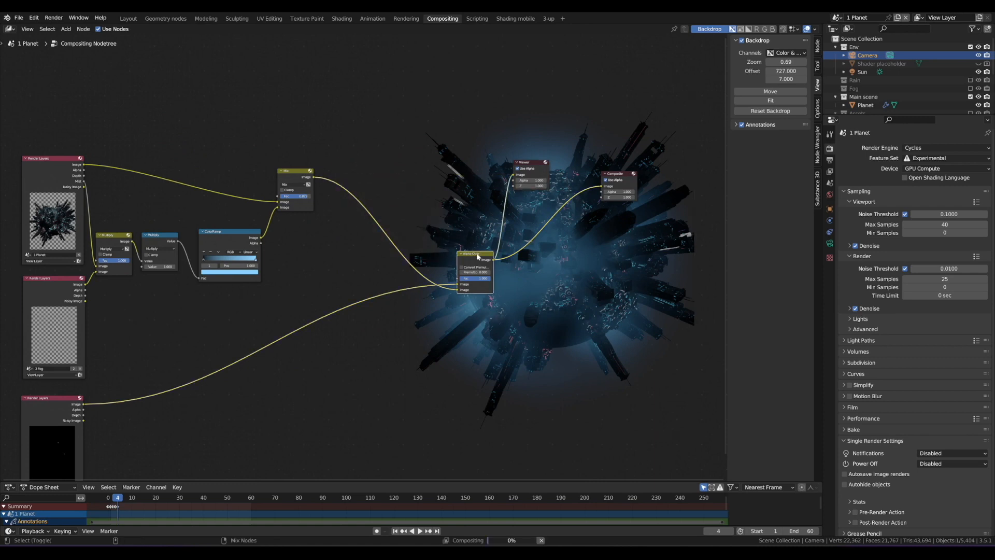
{"action": "key", "text": "Home"}
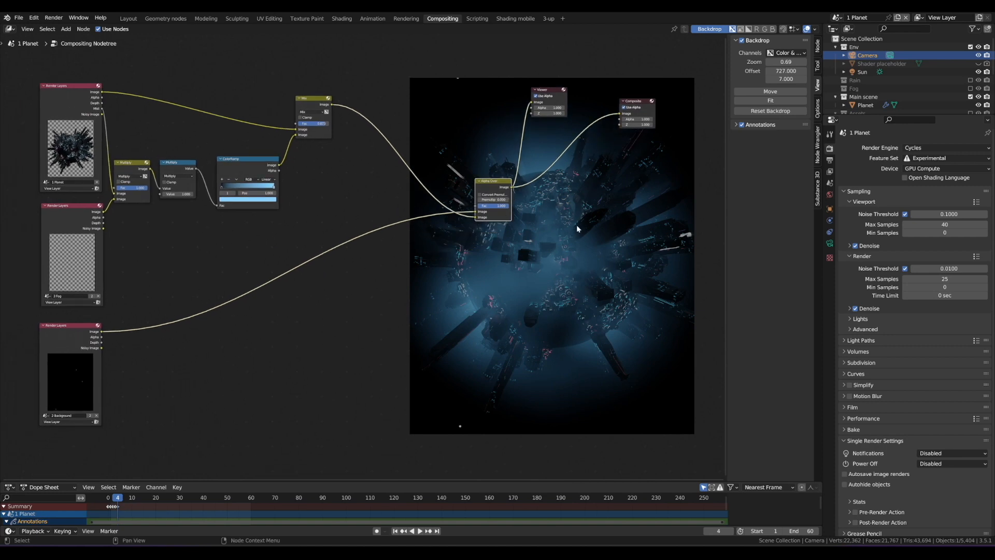
{"action": "scroll", "coordinate": [558, 273], "scroll_direction": "down", "scroll_amount": 2}
{"action": "middle_click_drag", "start_coordinate": [562, 266], "coordinate": [511, 245]}
{"action": "scroll", "coordinate": [541, 247], "scroll_direction": "up", "scroll_amount": 1}
{"action": "scroll", "coordinate": [541, 251], "scroll_direction": "down", "scroll_amount": 1}
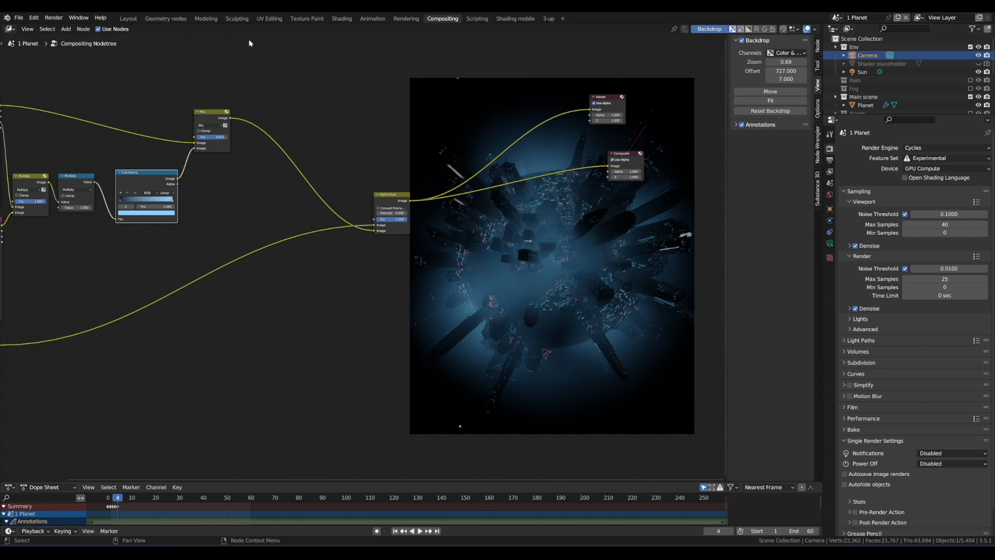
Enable the Rain collection in the 1 Planet scene.
{"action": "left_click", "coordinate": [838, 18]}
{"action": "left_click", "coordinate": [852, 29]}
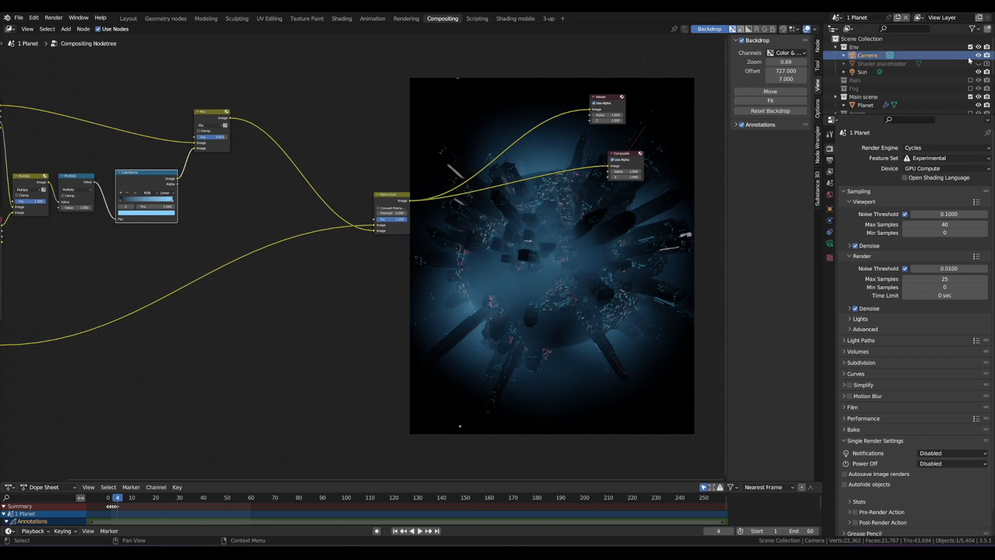
{"action": "left_click", "coordinate": [970, 80]}
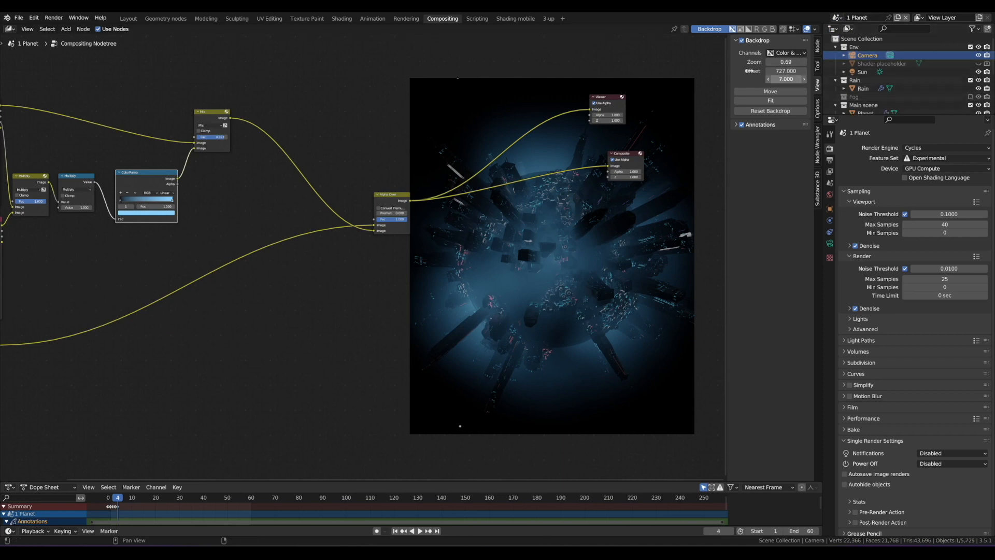
{"action": "scroll", "coordinate": [545, 220], "scroll_direction": "up", "scroll_amount": 1}
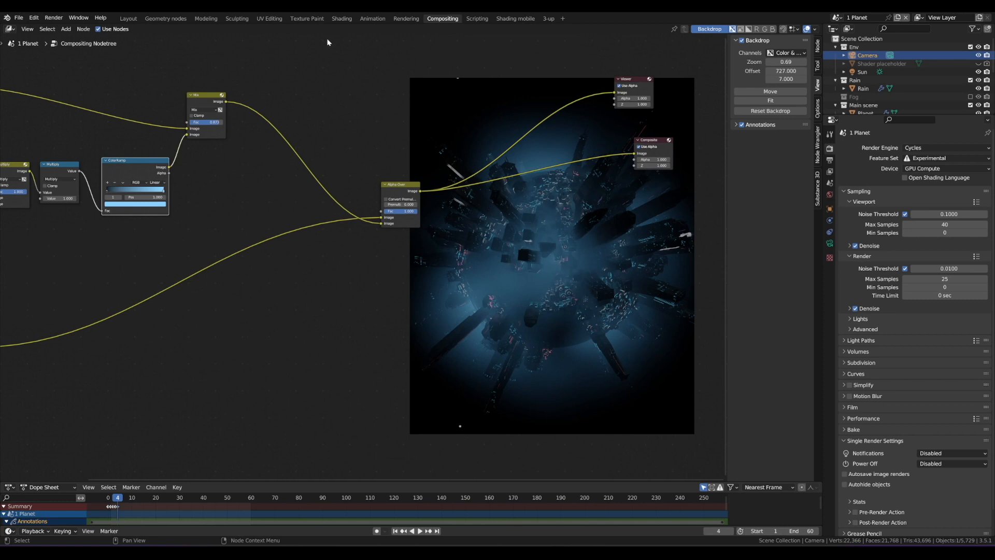
Set the Emission strength to 70 in the Building small material of the Shader placeholder object.
{"action": "left_click", "coordinate": [341, 19]}
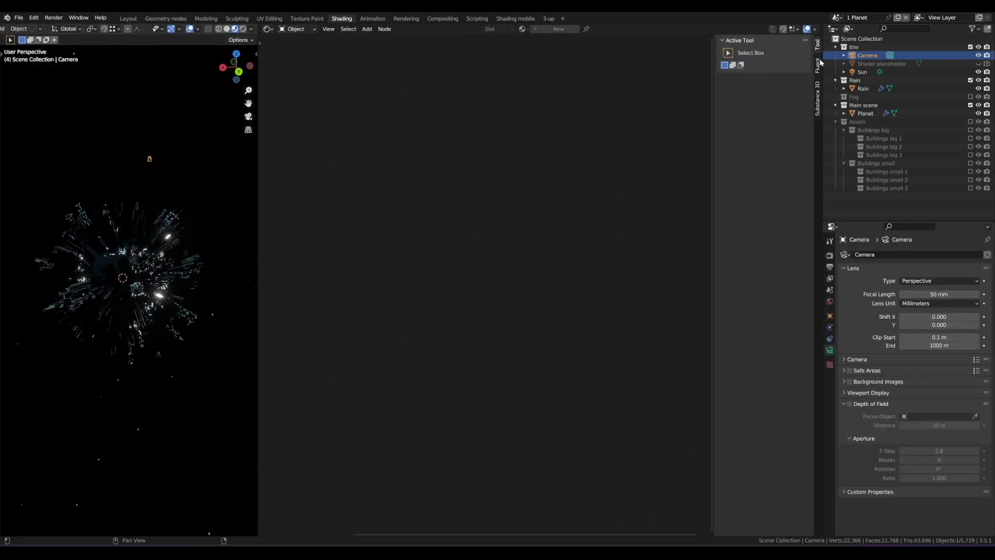
{"action": "left_click", "coordinate": [883, 66]}
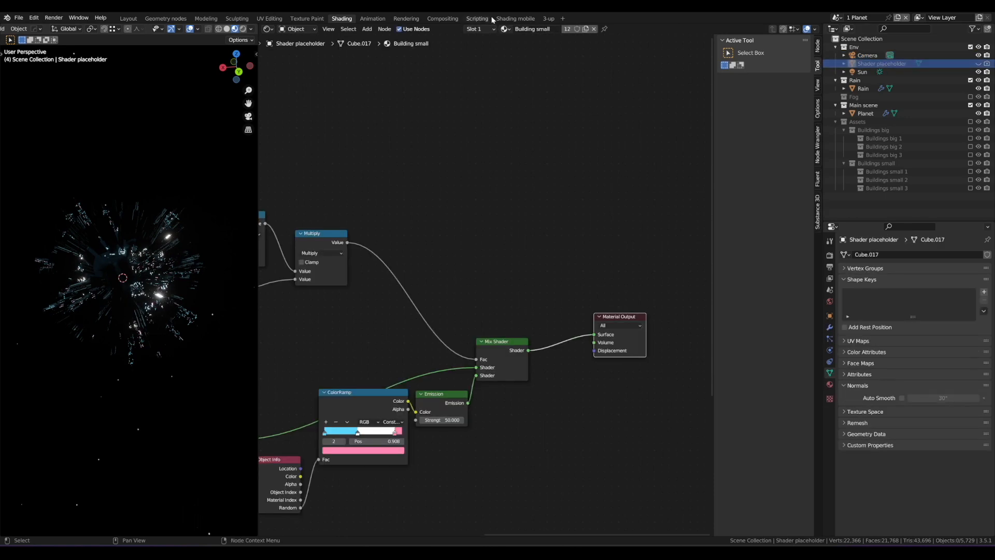
{"action": "scroll", "coordinate": [486, 201], "scroll_direction": "up", "scroll_amount": 3}
{"action": "middle_click_drag", "start_coordinate": [485, 201], "coordinate": [513, 186]}
{"action": "scroll", "coordinate": [479, 183], "scroll_direction": "down", "scroll_amount": 2}
{"action": "scroll", "coordinate": [513, 186], "scroll_direction": "up", "scroll_amount": 1}
{"action": "left_click", "coordinate": [517, 314]}
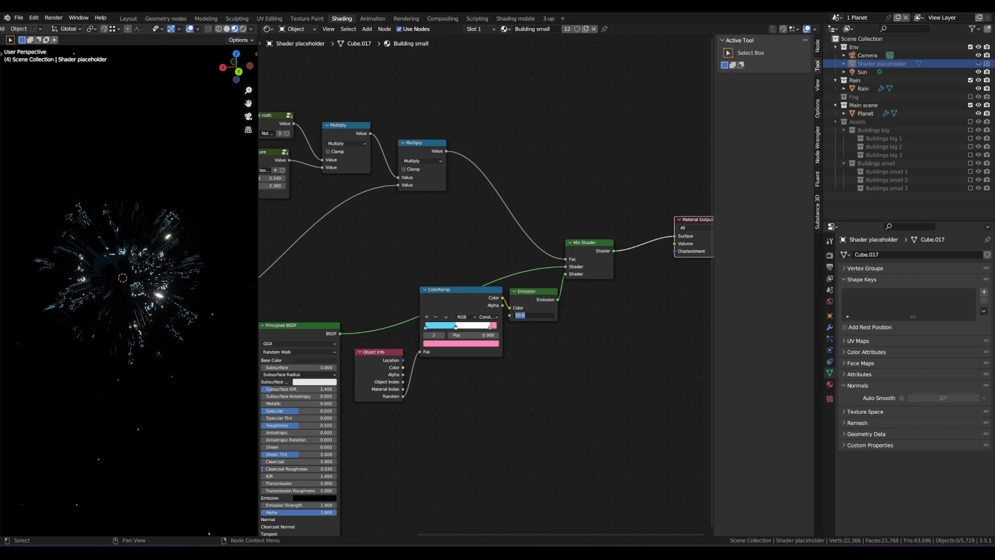
{"action": "type", "text": "70"}
{"action": "key", "text": "Return"}
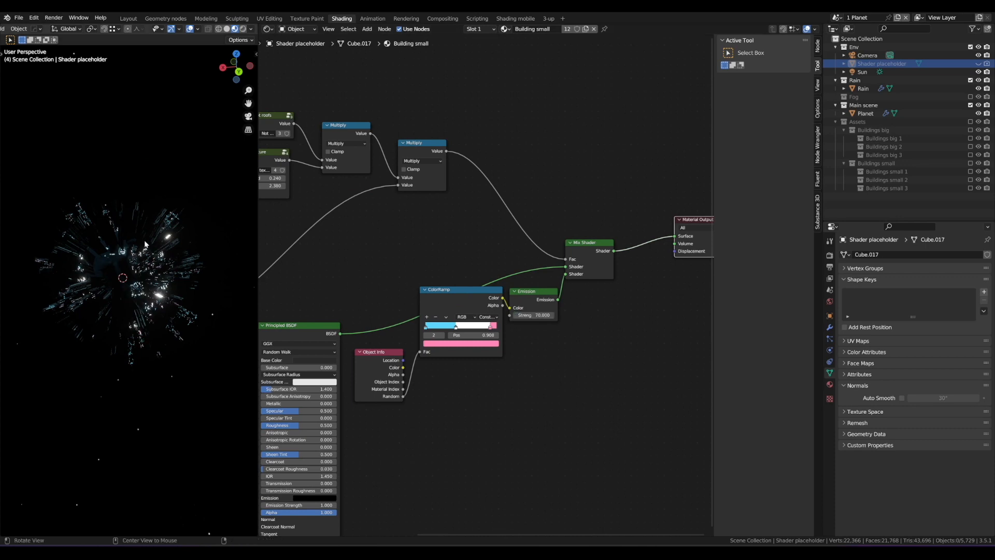
Check the building lights through the camera, render the current frame and return to the compositing nodes.
{"action": "key", "text": "KP_0"}
{"action": "key", "text": "Home"}
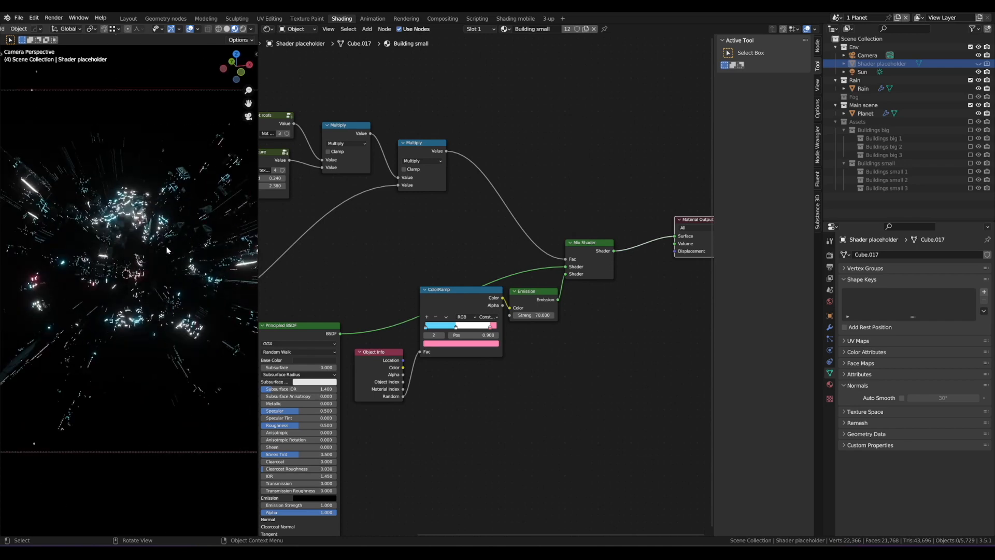
{"action": "scroll", "coordinate": [171, 252], "scroll_direction": "up", "scroll_amount": 2}
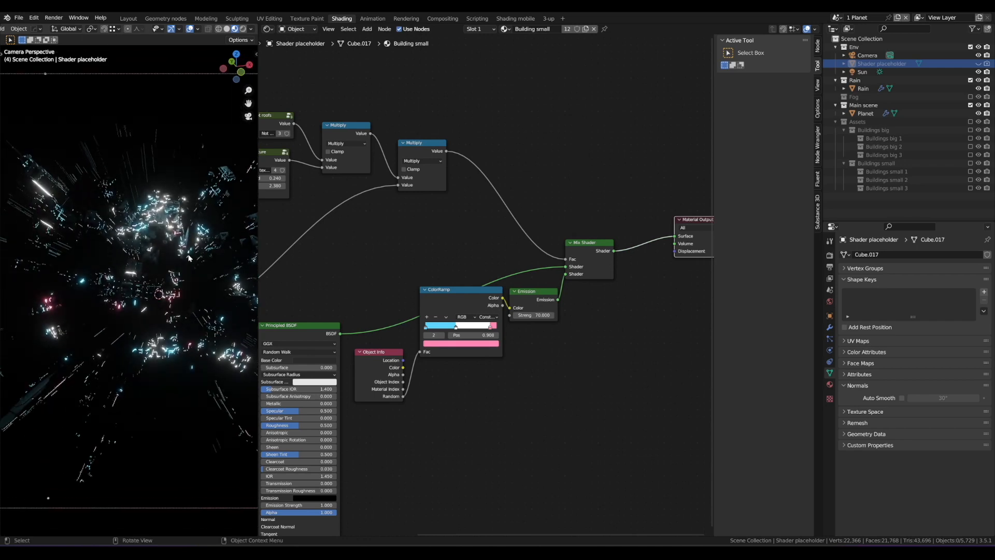
{"action": "left_click", "coordinate": [443, 19]}
{"action": "mouse_move", "coordinate": [344, 138]}
{"action": "middle_mouse_down"}
{"action": "mouse_move", "coordinate": [239, 180]}
{"action": "mouse_move", "coordinate": [314, 188]}
{"action": "middle_mouse_up"}
{"action": "key", "text": "F12"}
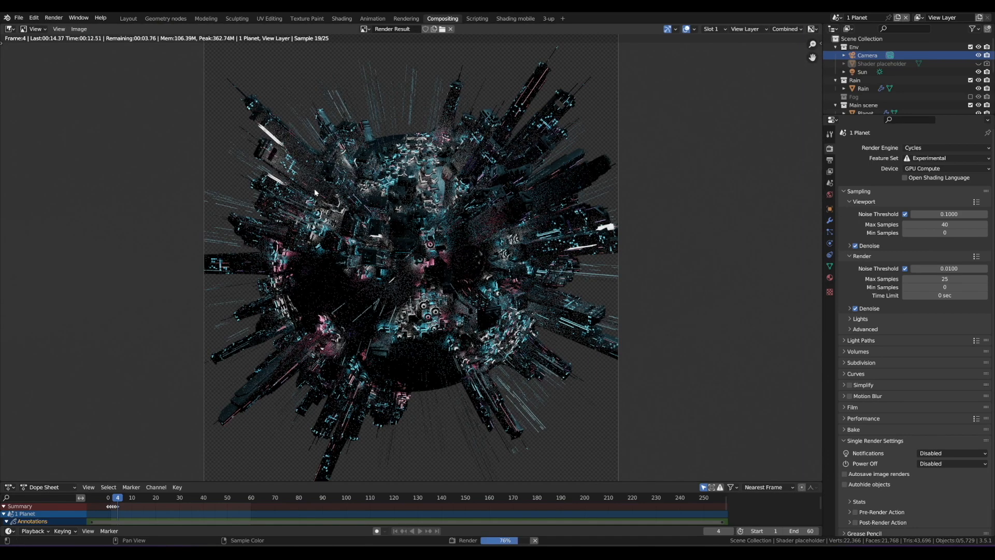
{"action": "key", "text": "Escape"}
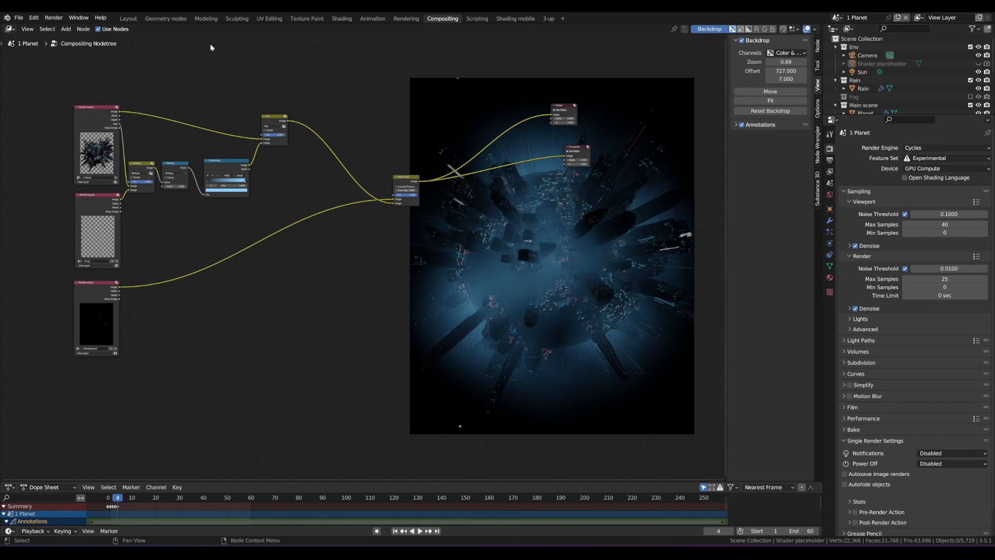
Hide the Rain object in the viewport and select the Planet in the Geometry nodes workspace.
{"action": "left_click", "coordinate": [165, 18]}
{"action": "middle_click_drag", "start_coordinate": [385, 158], "coordinate": [510, 162]}
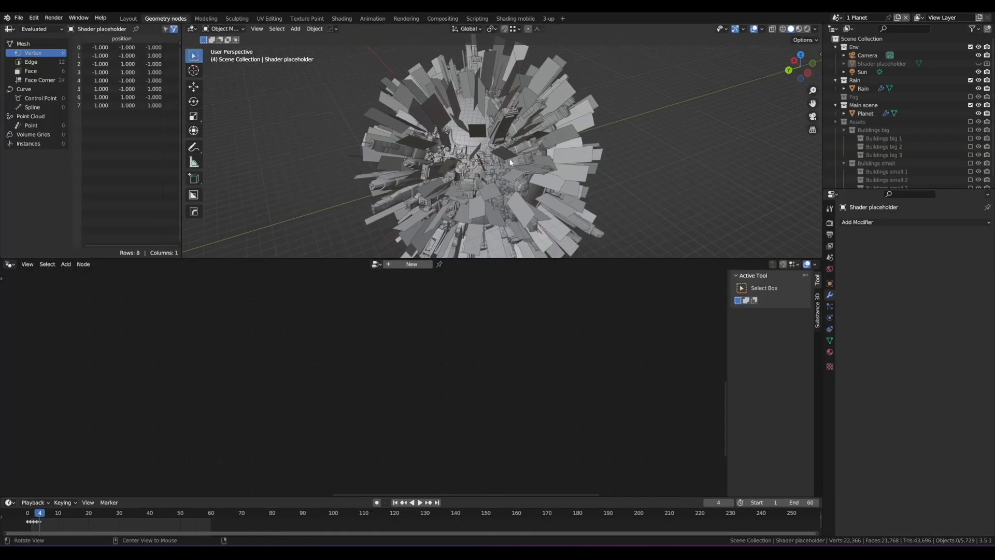
{"action": "left_click", "coordinate": [863, 88]}
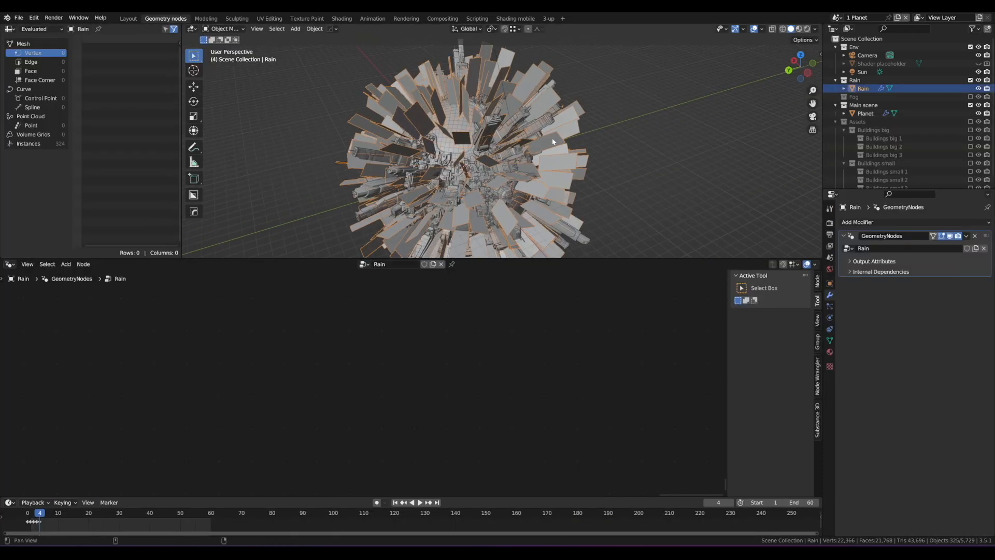
{"action": "left_click", "coordinate": [978, 88]}
{"action": "middle_click_drag", "start_coordinate": [628, 66], "coordinate": [465, 113]}
{"action": "left_click", "coordinate": [466, 113]}
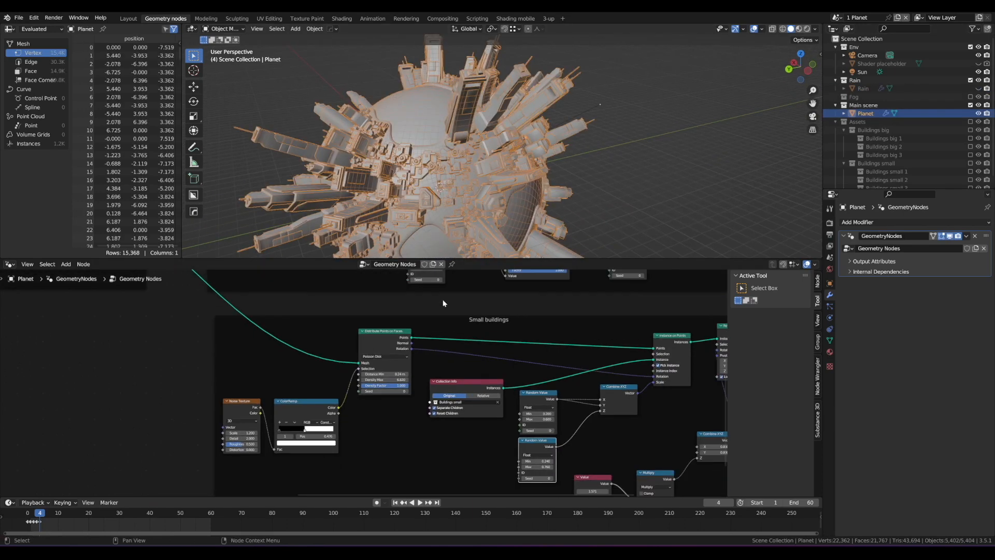
Set the Min X and Y of the Random Value node scaling the big buildings to 1.
{"action": "middle_click_drag", "start_coordinate": [436, 342], "coordinate": [402, 323]}
{"action": "scroll", "coordinate": [420, 322], "scroll_direction": "down", "scroll_amount": 4}
{"action": "middle_click_drag", "start_coordinate": [437, 287], "coordinate": [443, 410]}
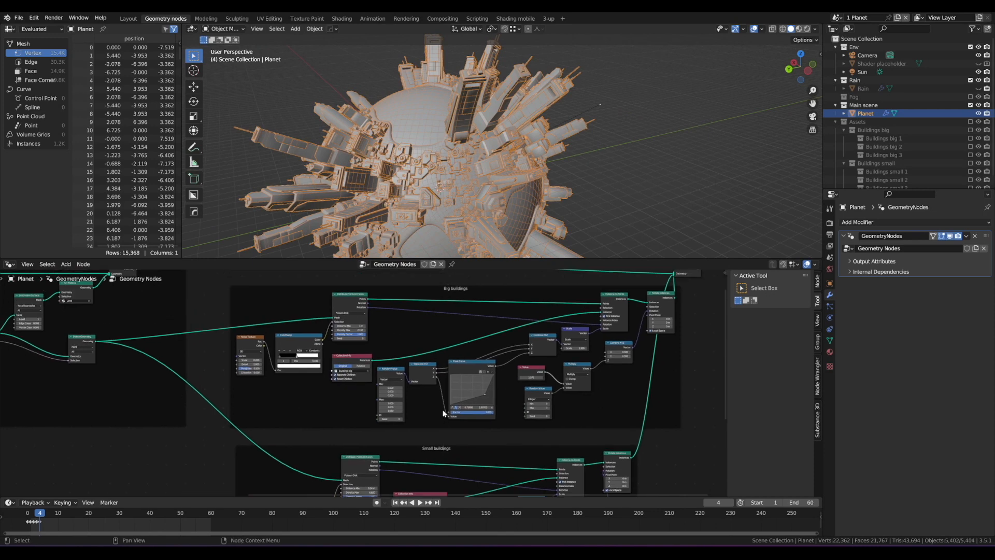
{"action": "scroll", "coordinate": [443, 413], "scroll_direction": "up", "scroll_amount": 3}
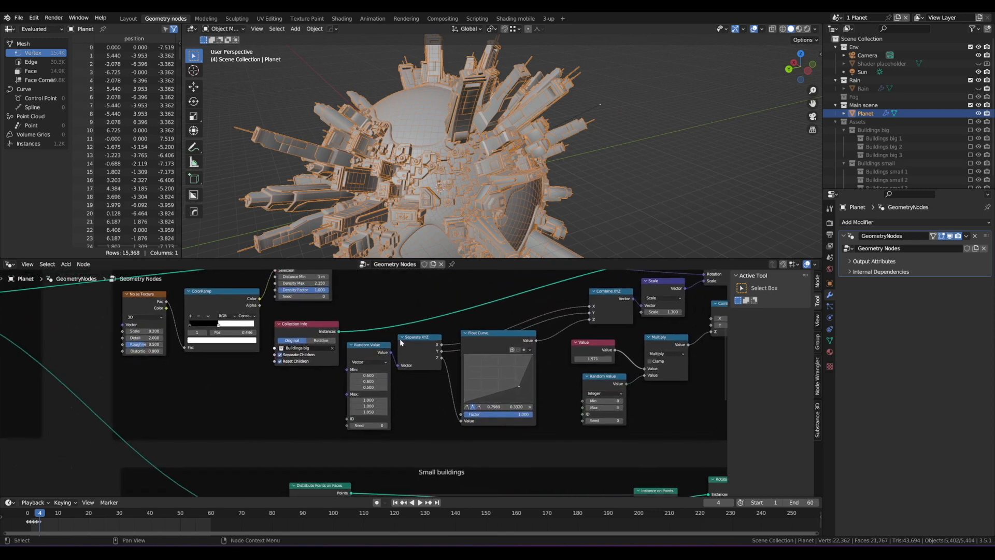
{"action": "scroll", "coordinate": [402, 331], "scroll_direction": "up", "scroll_amount": 2}
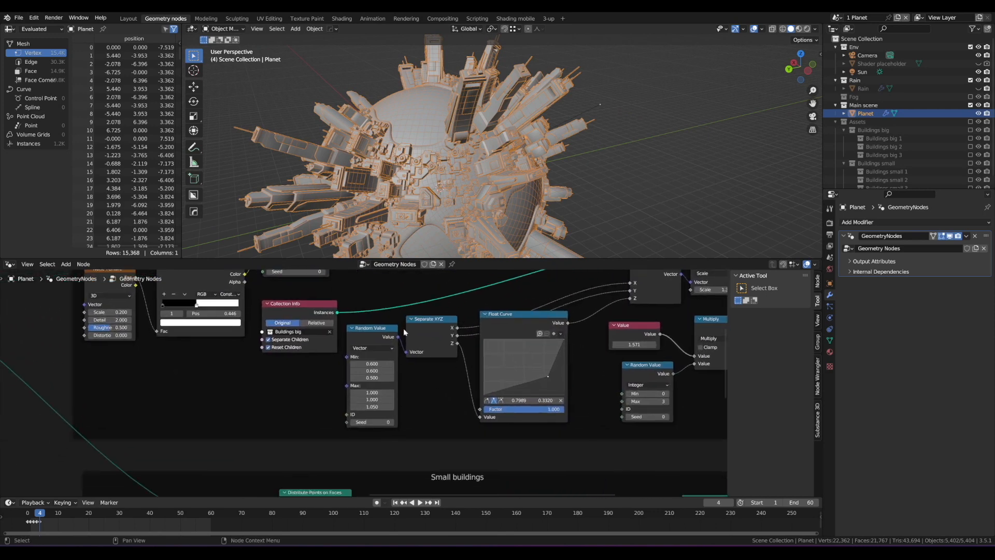
{"action": "left_click_drag", "start_coordinate": [371, 363], "coordinate": [372, 371]}
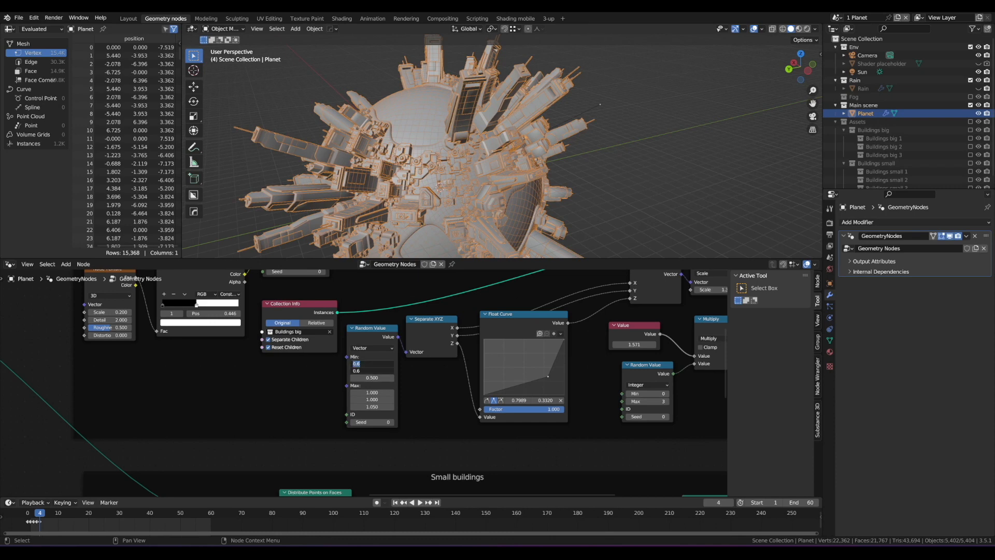
{"action": "type", "text": "1"}
{"action": "key", "text": "Return"}
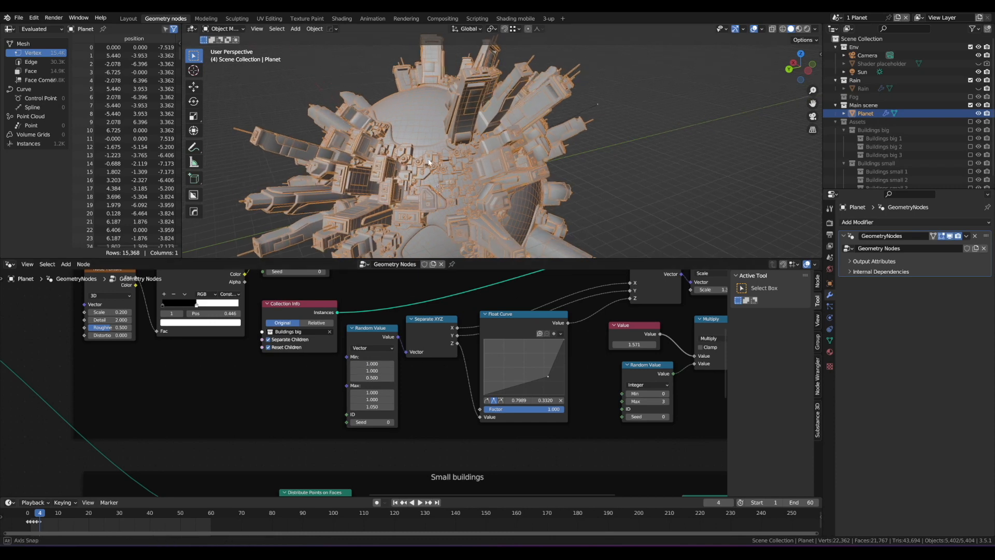
{"action": "middle_click_drag", "start_coordinate": [429, 163], "coordinate": [452, 171]}
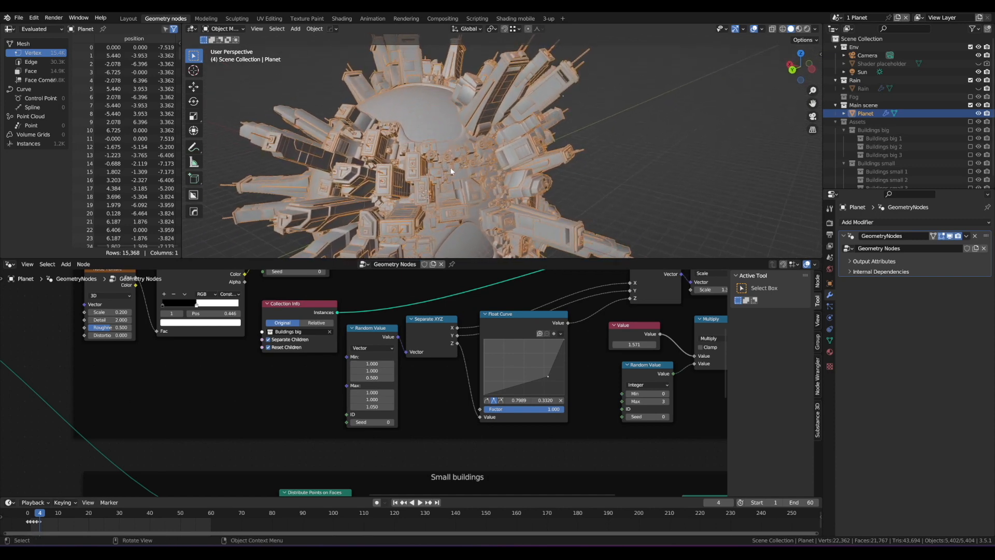
Set the Max X and Y of the big buildings' Random Value node to 1.4 and inspect the buildings around the planet.
{"action": "left_click_drag", "start_coordinate": [372, 392], "coordinate": [372, 399]}
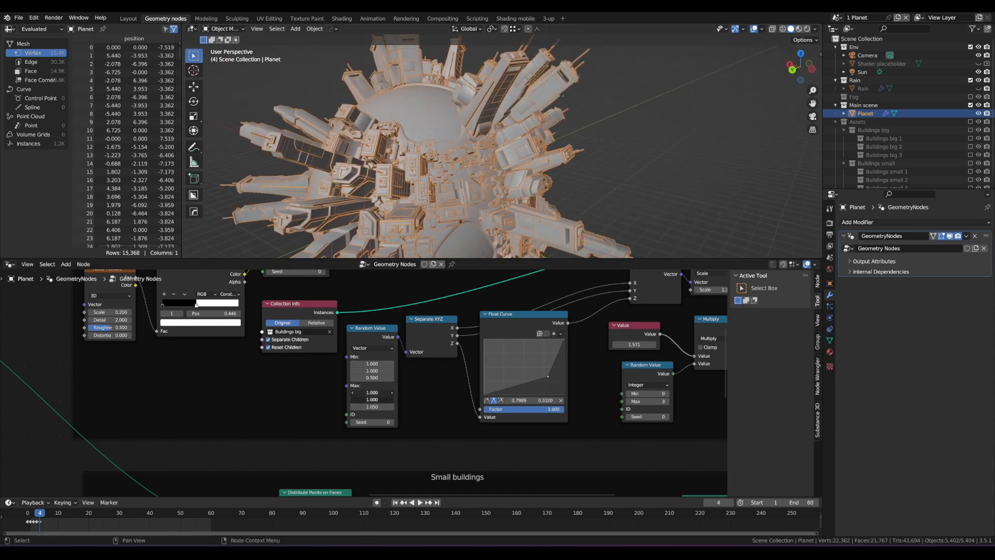
{"action": "type", "text": "1.4"}
{"action": "key", "text": "Return"}
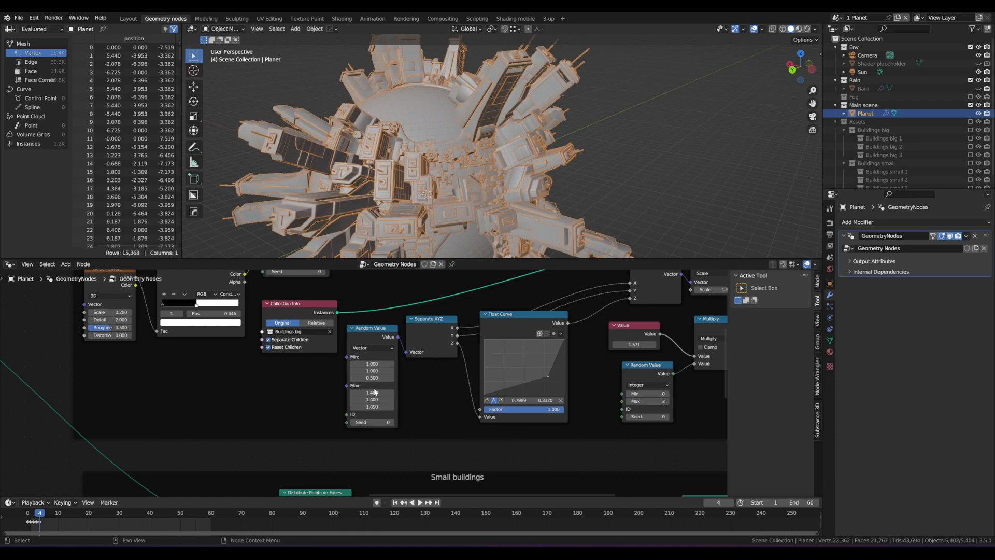
{"action": "scroll", "coordinate": [534, 154], "scroll_direction": "down", "scroll_amount": 4}
{"action": "middle_click_drag", "start_coordinate": [534, 154], "coordinate": [577, 150]}
{"action": "scroll", "coordinate": [533, 153], "scroll_direction": "up", "scroll_amount": 4}
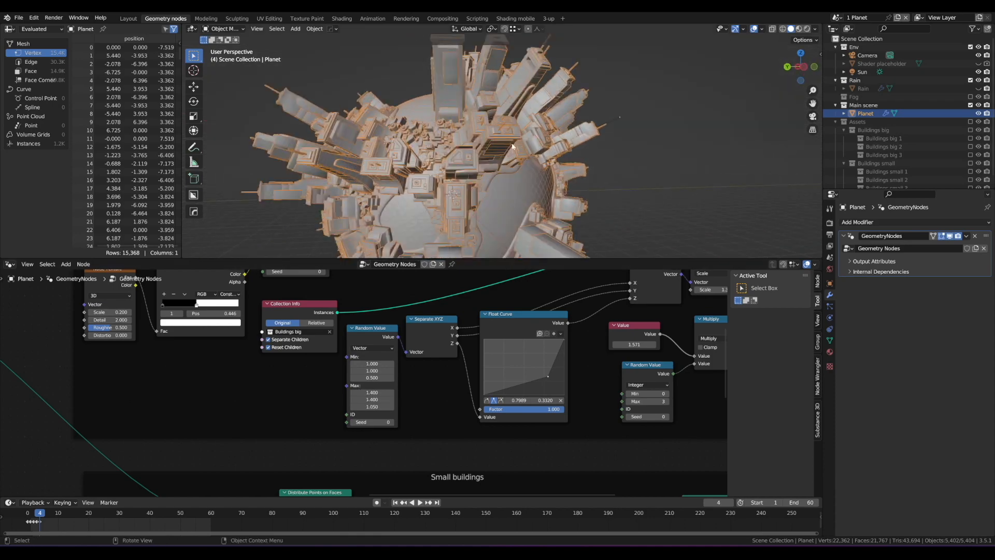
{"action": "middle_click_drag", "start_coordinate": [404, 156], "coordinate": [498, 165]}
{"action": "scroll", "coordinate": [471, 178], "scroll_direction": "down", "scroll_amount": 2}
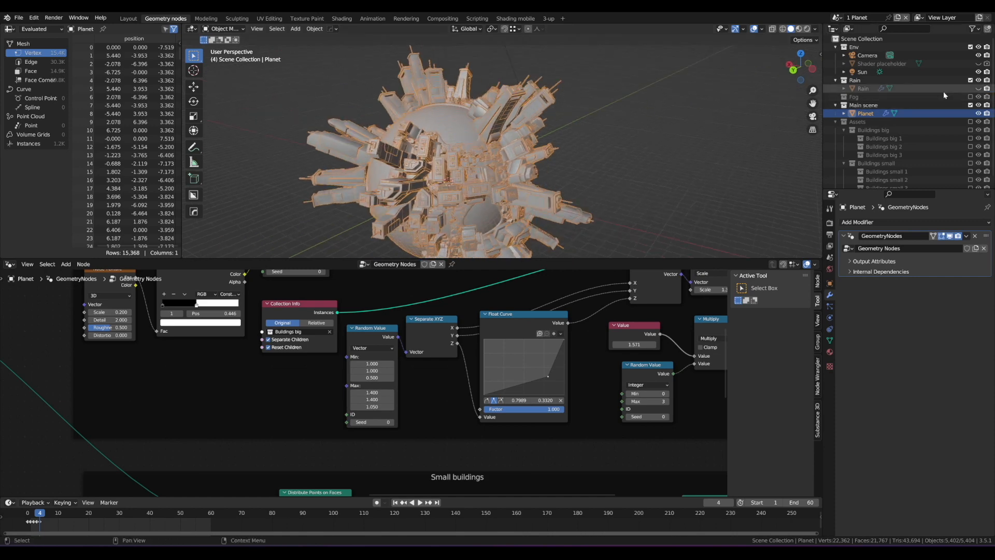
Show the Rain object in the viewport again and select it to open its geometry nodes.
{"action": "left_click", "coordinate": [979, 89]}
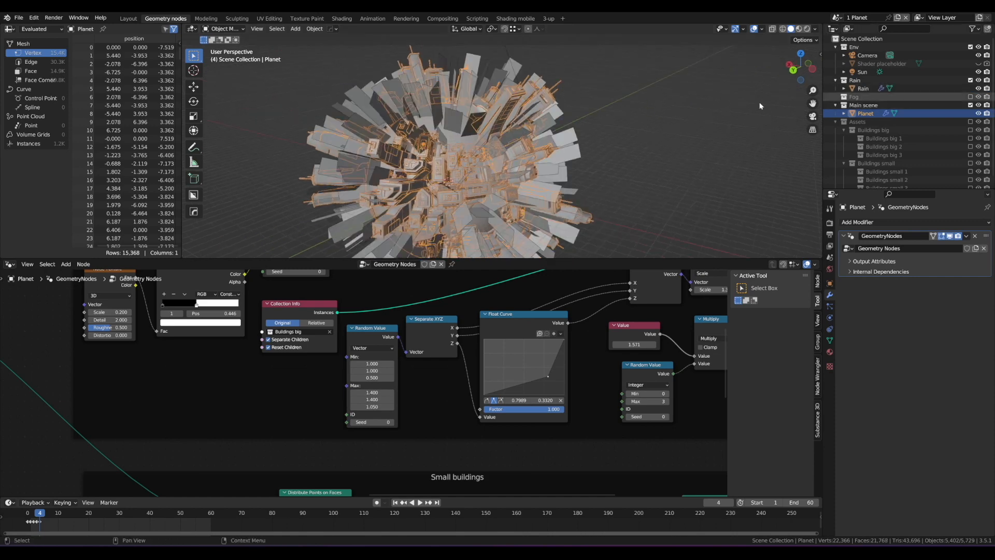
{"action": "scroll", "coordinate": [622, 127], "scroll_direction": "down", "scroll_amount": 2}
{"action": "middle_click_drag", "start_coordinate": [622, 127], "coordinate": [565, 131]}
{"action": "scroll", "coordinate": [566, 131], "scroll_direction": "up", "scroll_amount": 2}
{"action": "left_click", "coordinate": [578, 102]}
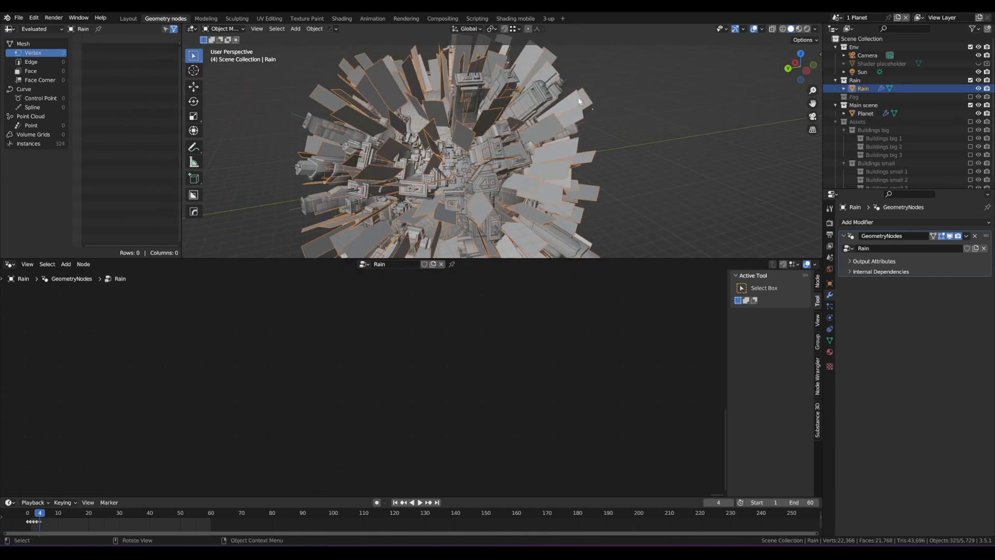
{"action": "middle_click_drag", "start_coordinate": [459, 139], "coordinate": [554, 145]}
{"action": "scroll", "coordinate": [533, 141], "scroll_direction": "down", "scroll_amount": 2}
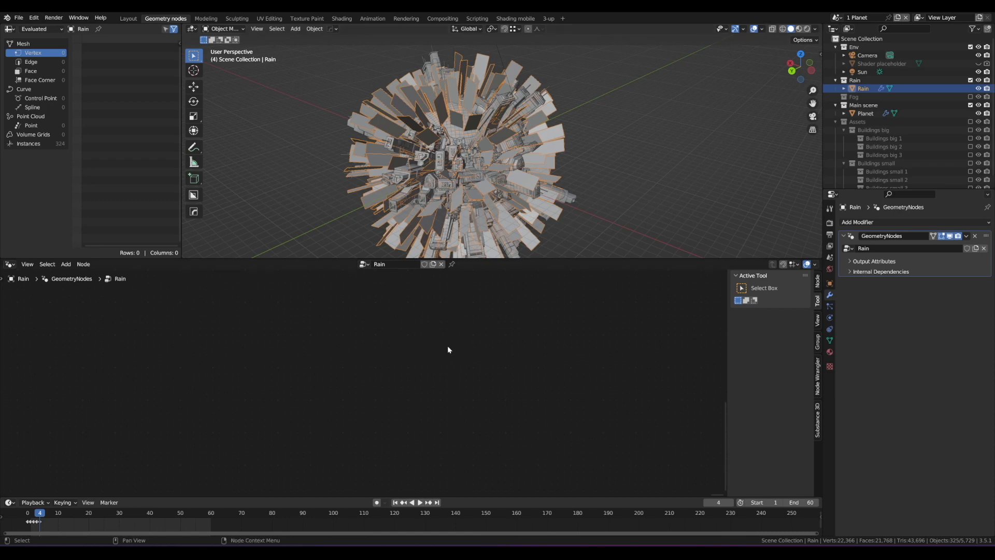
Examine the whole Rain geometry node tree, from the Ico Sphere to the Group Output.
{"action": "left_click_drag", "start_coordinate": [555, 398], "coordinate": [303, 303], "text": "alt"}
{"action": "middle_click_drag", "start_coordinate": [424, 420], "coordinate": [464, 347]}
{"action": "key", "text": "Home"}
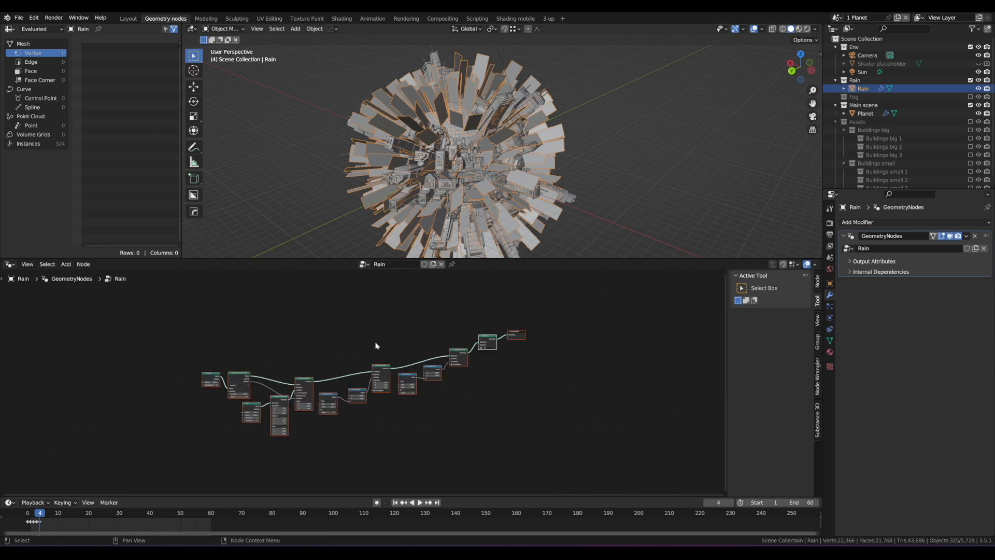
{"action": "scroll", "coordinate": [375, 342], "scroll_direction": "up", "scroll_amount": 5}
{"action": "middle_click_drag", "start_coordinate": [375, 342], "coordinate": [394, 339]}
{"action": "scroll", "coordinate": [383, 340], "scroll_direction": "down", "scroll_amount": 2}
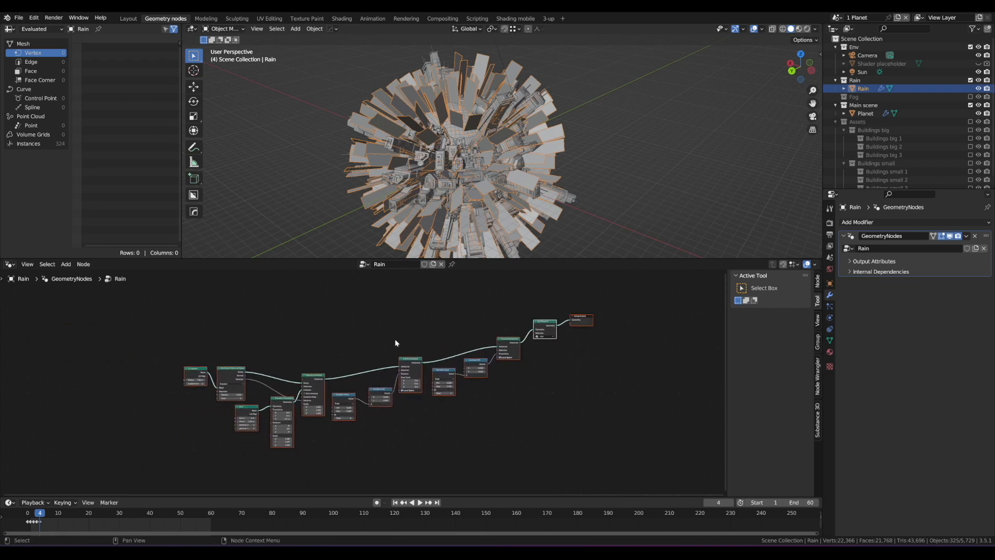
{"action": "left_click_drag", "start_coordinate": [168, 296], "coordinate": [576, 426]}
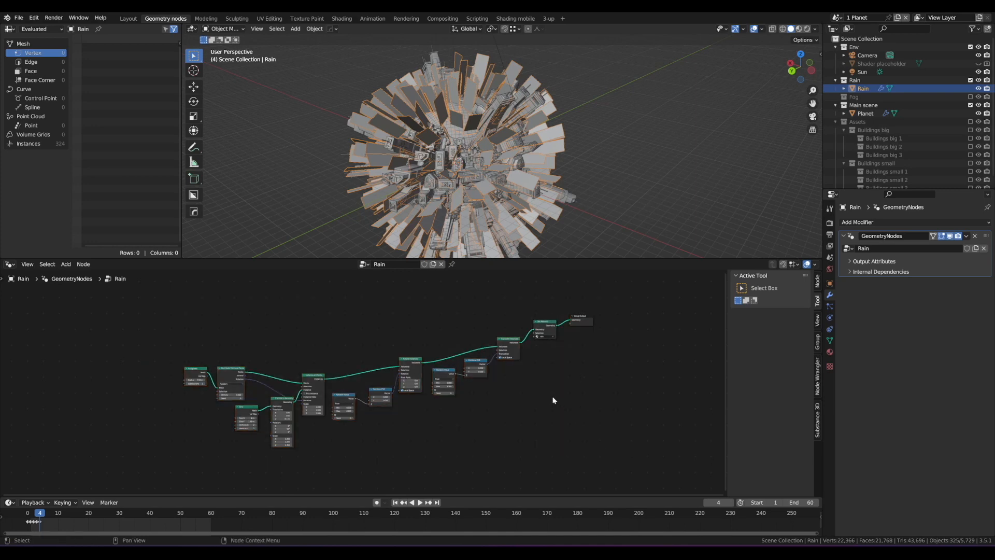
{"action": "scroll", "coordinate": [522, 399], "scroll_direction": "up", "scroll_amount": 1}
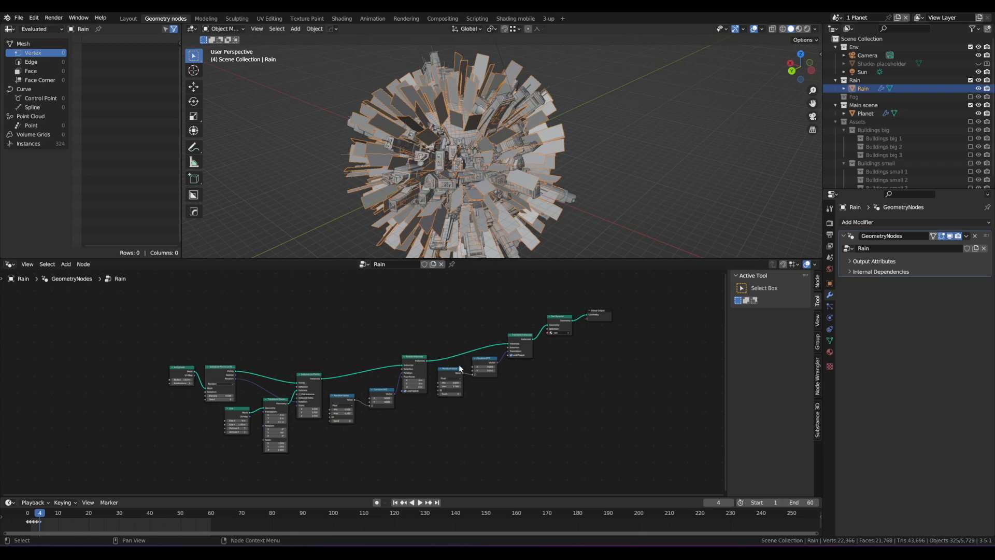
{"action": "scroll", "coordinate": [434, 347], "scroll_direction": "up", "scroll_amount": 1}
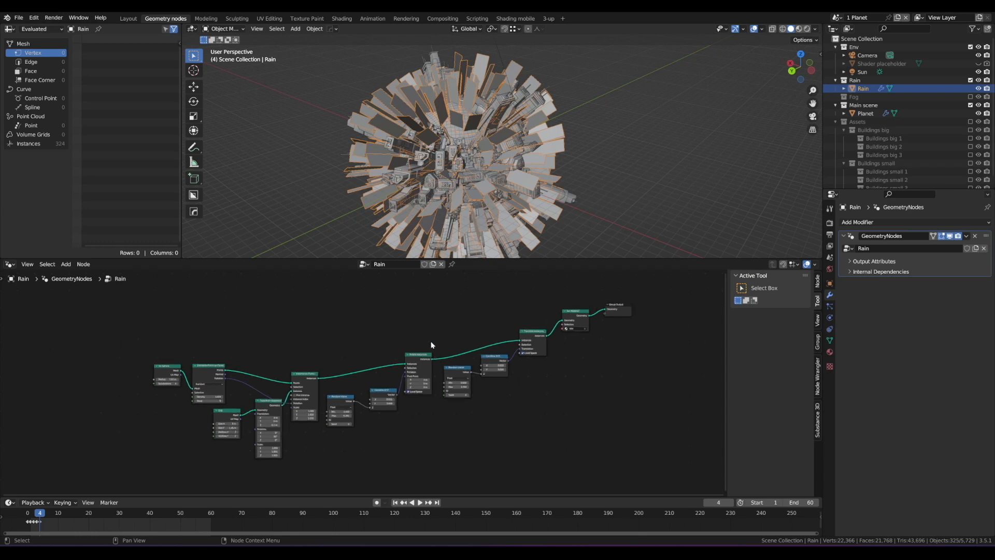
{"action": "middle_click_drag", "start_coordinate": [438, 341], "coordinate": [443, 338]}
{"action": "scroll", "coordinate": [455, 316], "scroll_direction": "up", "scroll_amount": 2}
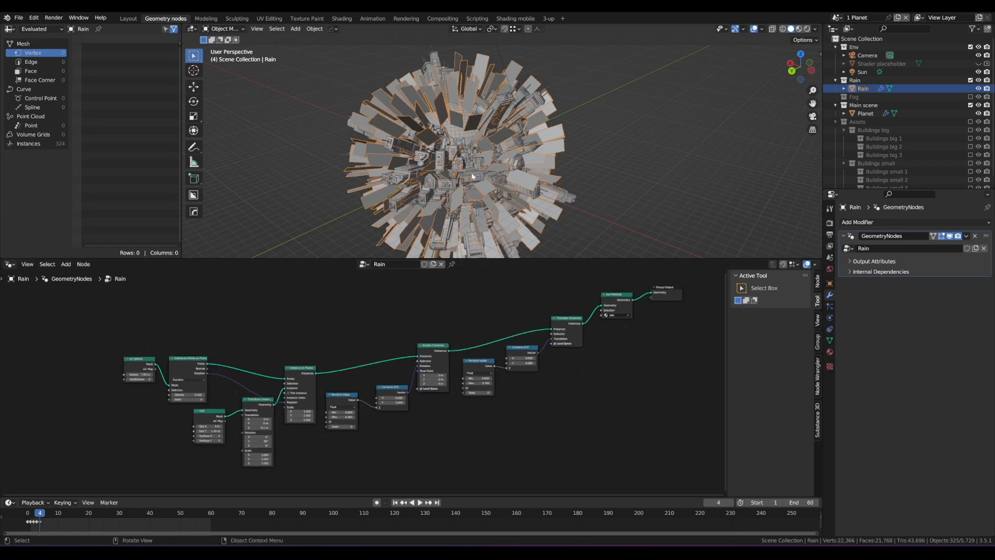
Narrow the rain planes by setting the Grid node's Size Y to 1 m, and check them around the planet.
{"action": "middle_click_drag", "start_coordinate": [504, 190], "coordinate": [504, 138]}
{"action": "scroll", "coordinate": [495, 181], "scroll_direction": "up", "scroll_amount": 2}
{"action": "scroll", "coordinate": [313, 403], "scroll_direction": "up", "scroll_amount": 5}
{"action": "middle_click_drag", "start_coordinate": [320, 382], "coordinate": [472, 325]}
{"action": "scroll", "coordinate": [362, 361], "scroll_direction": "up", "scroll_amount": 4}
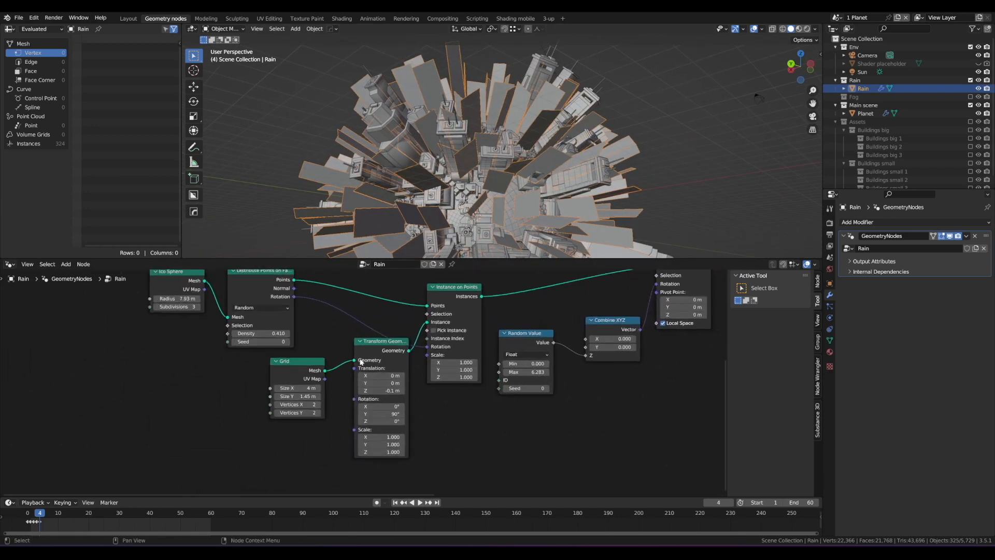
{"action": "middle_click_drag", "start_coordinate": [350, 359], "coordinate": [371, 356]}
{"action": "left_click", "coordinate": [312, 396]}
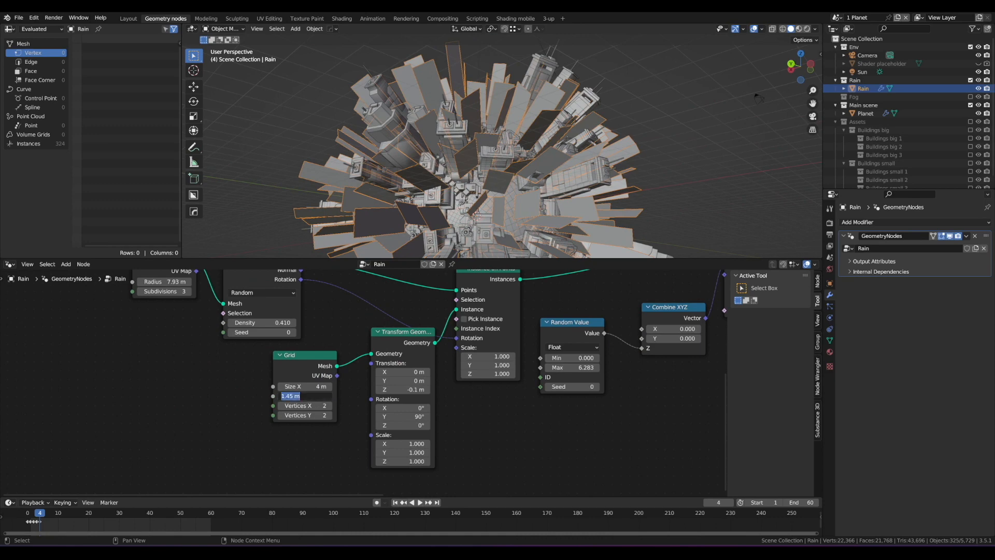
{"action": "type", "text": "1"}
{"action": "key", "text": "Return"}
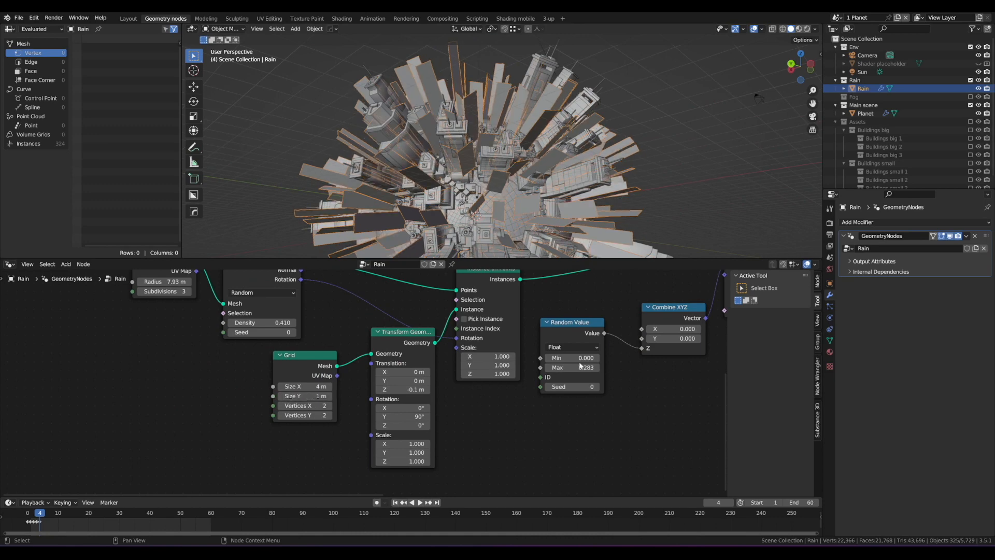
{"action": "mouse_move", "coordinate": [539, 207]}
{"action": "middle_mouse_down"}
{"action": "mouse_move", "coordinate": [559, 218]}
{"action": "mouse_move", "coordinate": [544, 205]}
{"action": "middle_mouse_up"}
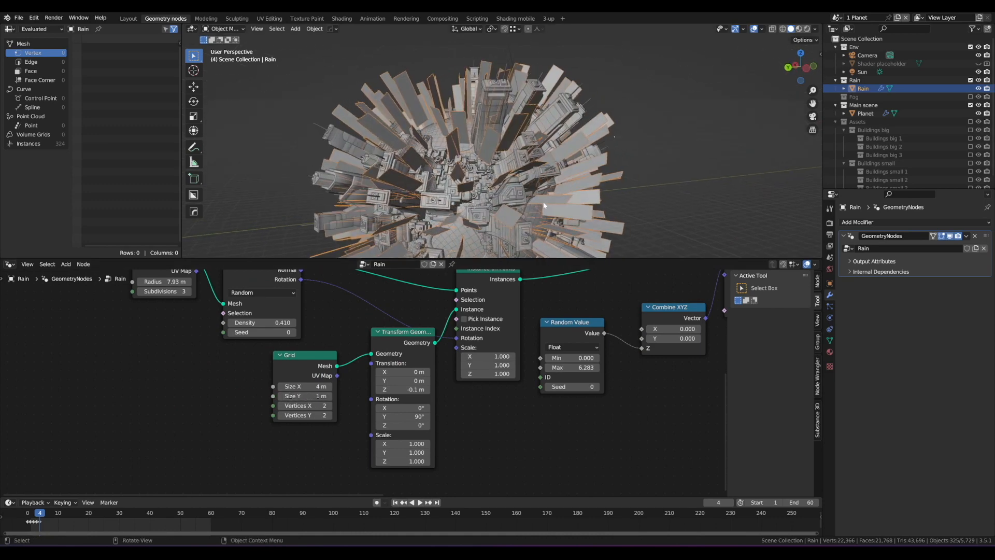
Switch to the Shading workspace, show the planet in rendered shading and deselect the Rain object.
{"action": "left_click", "coordinate": [342, 18]}
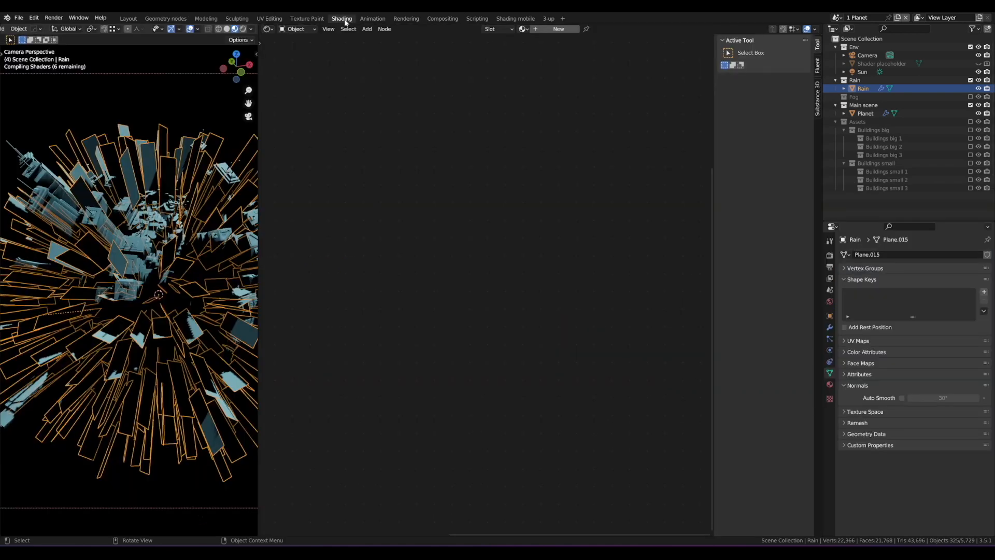
{"action": "key", "text": "z"}
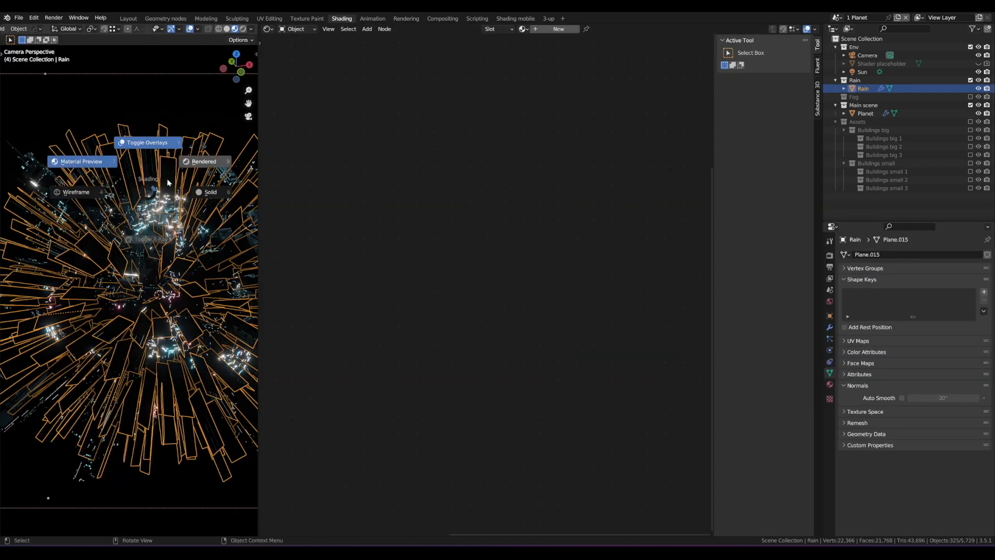
{"action": "left_click", "coordinate": [199, 167]}
{"action": "left_click", "coordinate": [179, 105]}
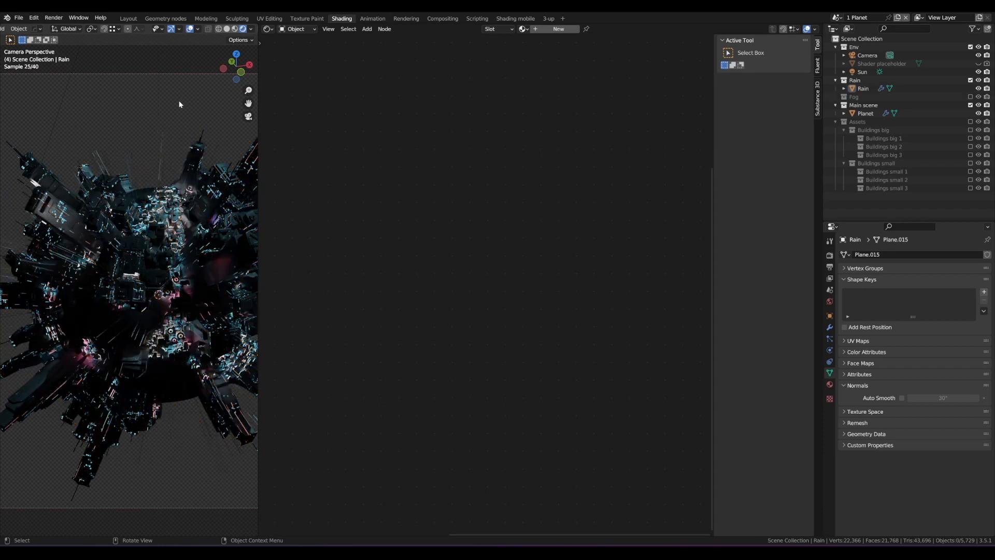
Select the Shader placeholder object and assign the rain material to it to show its nodes.
{"action": "left_click", "coordinate": [886, 64]}
{"action": "scroll", "coordinate": [509, 202], "scroll_direction": "up", "scroll_amount": 4}
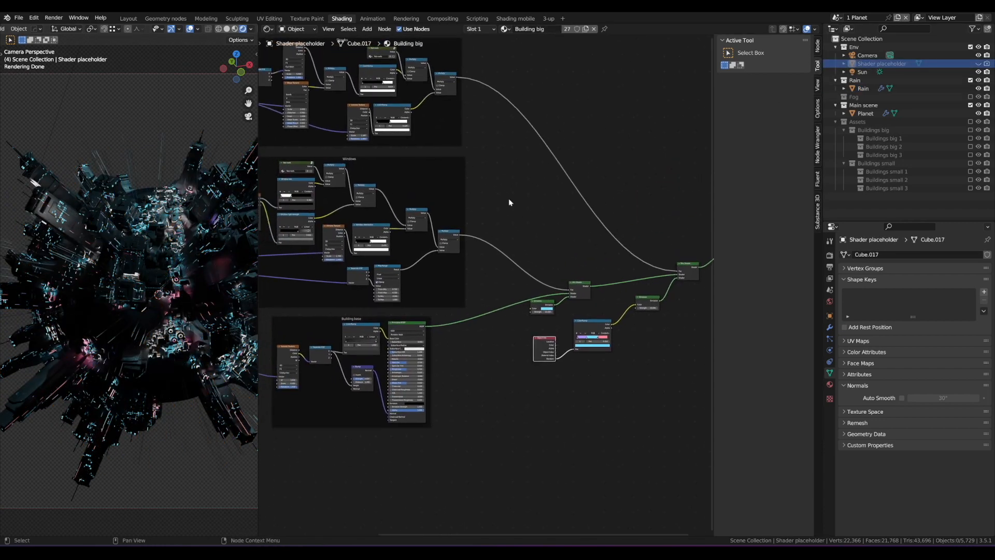
{"action": "scroll", "coordinate": [509, 201], "scroll_direction": "down", "scroll_amount": 2}
{"action": "middle_click_drag", "start_coordinate": [496, 175], "coordinate": [509, 202]}
{"action": "scroll", "coordinate": [513, 202], "scroll_direction": "up", "scroll_amount": 2}
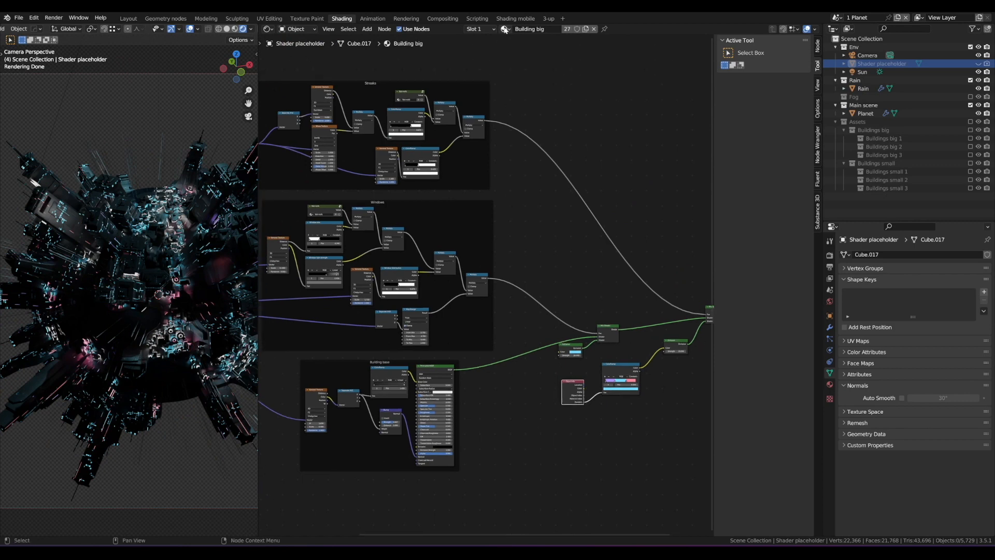
{"action": "left_click", "coordinate": [505, 30]}
{"action": "left_click", "coordinate": [529, 83]}
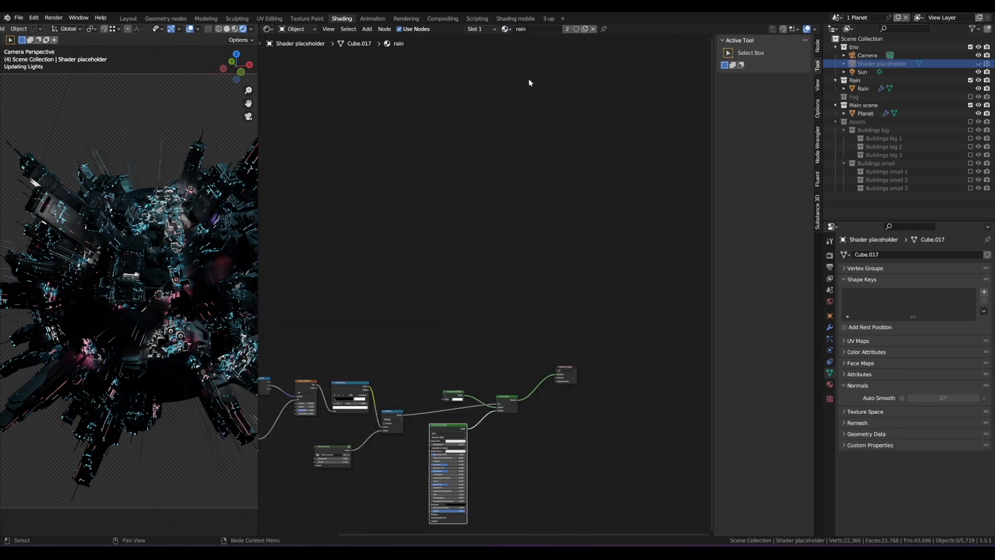
{"action": "scroll", "coordinate": [453, 196], "scroll_direction": "down", "scroll_amount": 3}
{"action": "left_click_drag", "start_coordinate": [448, 279], "coordinate": [495, 175], "text": "alt"}
{"action": "scroll", "coordinate": [480, 197], "scroll_direction": "up", "scroll_amount": 4}
{"action": "left_click_drag", "start_coordinate": [458, 206], "coordinate": [525, 170], "text": "alt"}
{"action": "left_click_drag", "start_coordinate": [215, 292], "coordinate": [197, 261], "text": "alt+shift"}
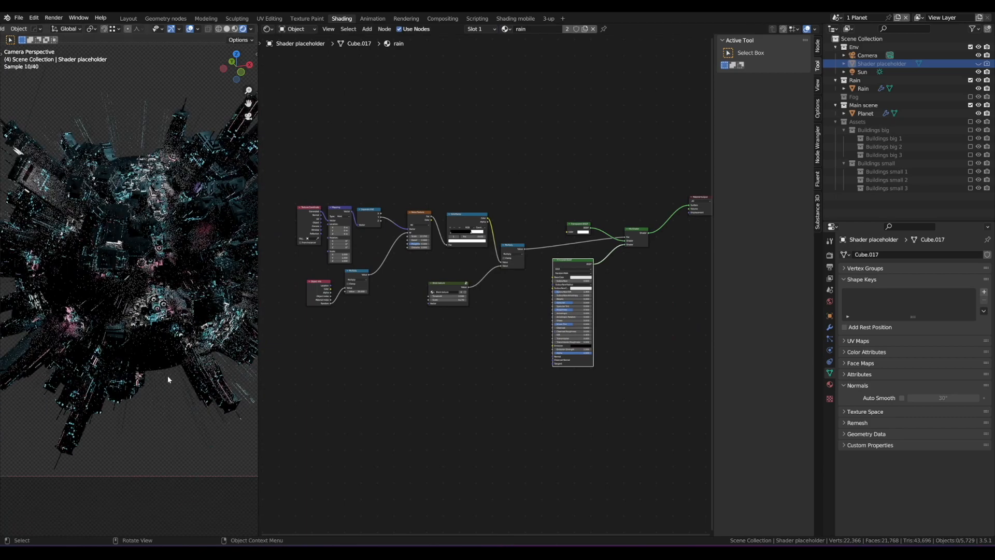
Delete the Principled BSDF node from the rain material.
{"action": "mouse_move", "coordinate": [166, 375]}
{"action": "left_mouse_down"}
{"action": "mouse_move", "coordinate": [139, 433]}
{"action": "mouse_move", "coordinate": [228, 407]}
{"action": "mouse_move", "coordinate": [170, 369]}
{"action": "left_mouse_up"}
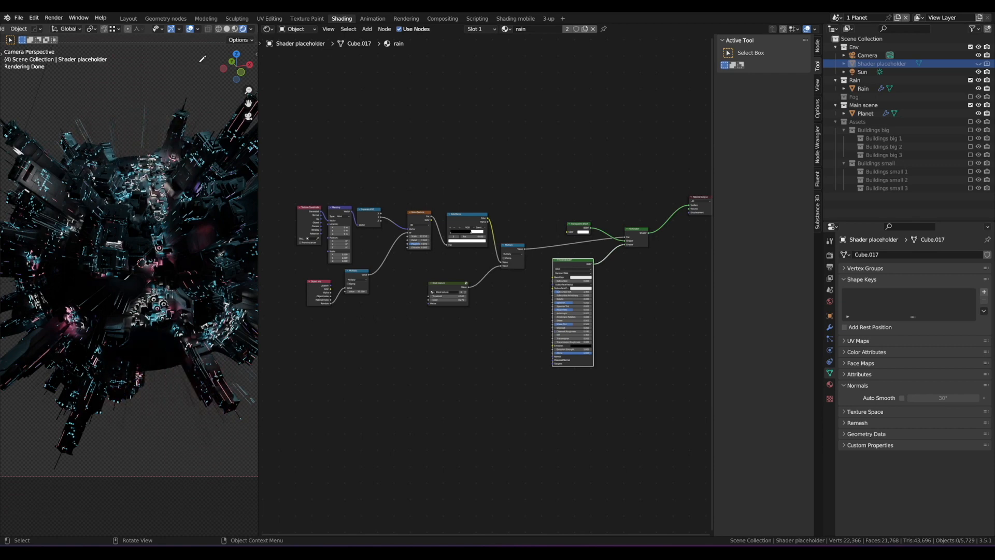
{"action": "right_click_drag", "start_coordinate": [196, 72], "coordinate": [173, 113]}
{"action": "scroll", "coordinate": [553, 270], "scroll_direction": "up", "scroll_amount": 1}
{"action": "middle_click_drag", "start_coordinate": [611, 270], "coordinate": [526, 269]}
{"action": "scroll", "coordinate": [533, 270], "scroll_direction": "up", "scroll_amount": 3}
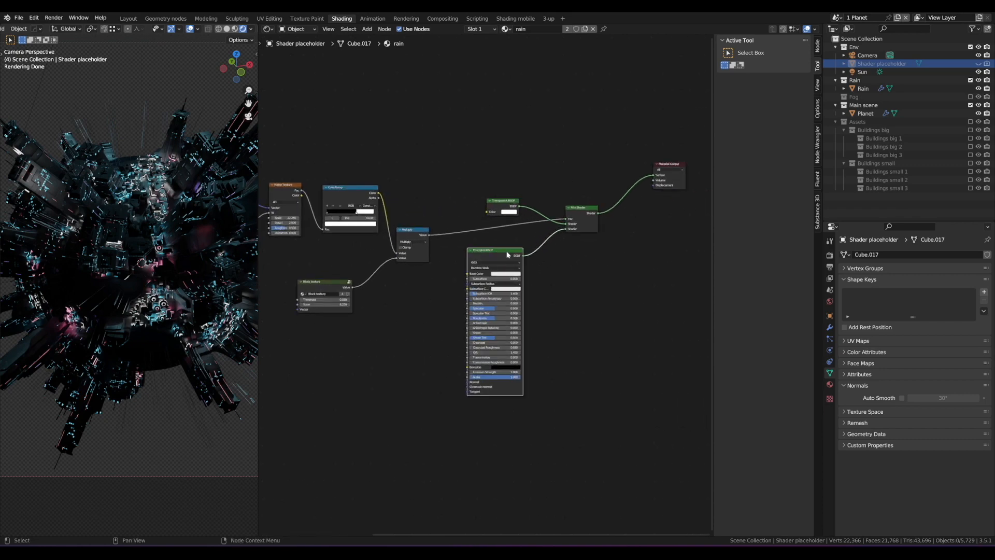
{"action": "key", "text": "x"}
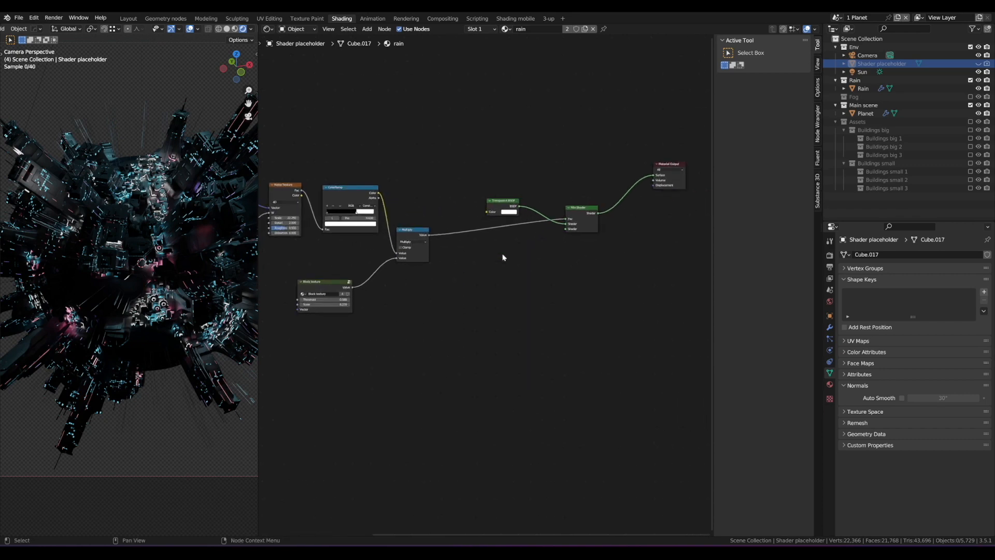
Add an Emission node to the rain material and connect it to the Mix Shader's free Shader input.
{"action": "key", "text": "shift+a"}
{"action": "left_click", "coordinate": [486, 270]}
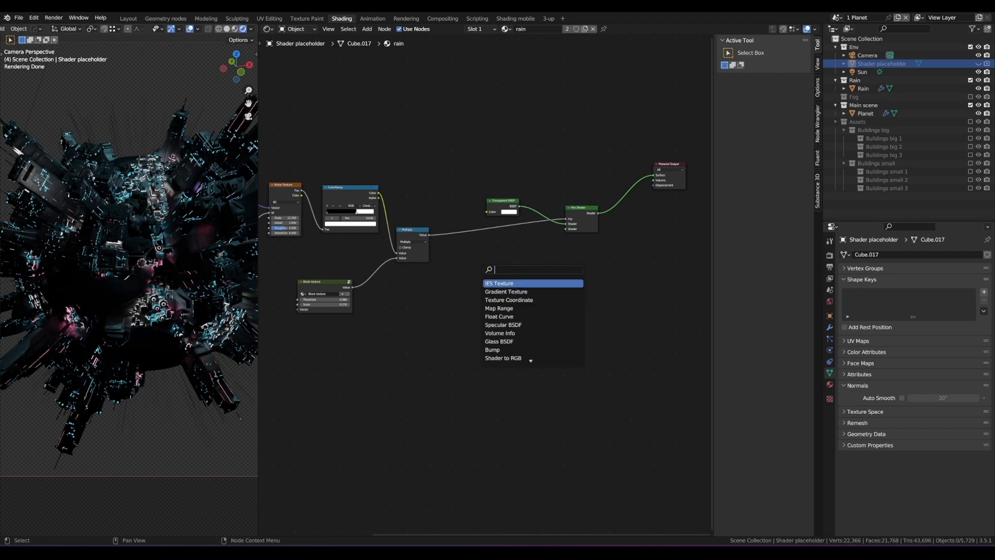
{"action": "type", "text": "emi"}
{"action": "key", "text": "Return"}
{"action": "left_click", "coordinate": [487, 249]}
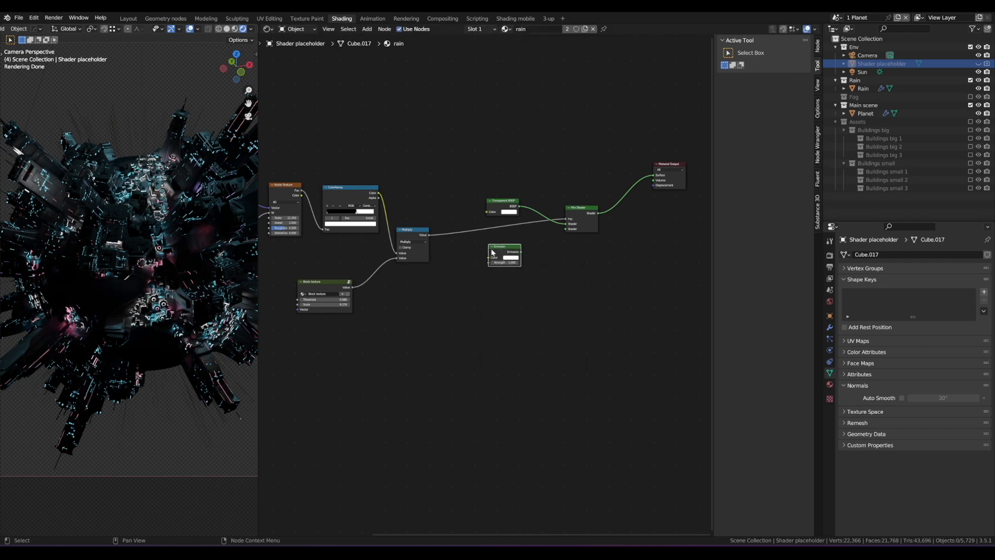
{"action": "scroll", "coordinate": [486, 287], "scroll_direction": "up", "scroll_amount": 1}
{"action": "left_click_drag", "start_coordinate": [530, 242], "coordinate": [586, 214]}
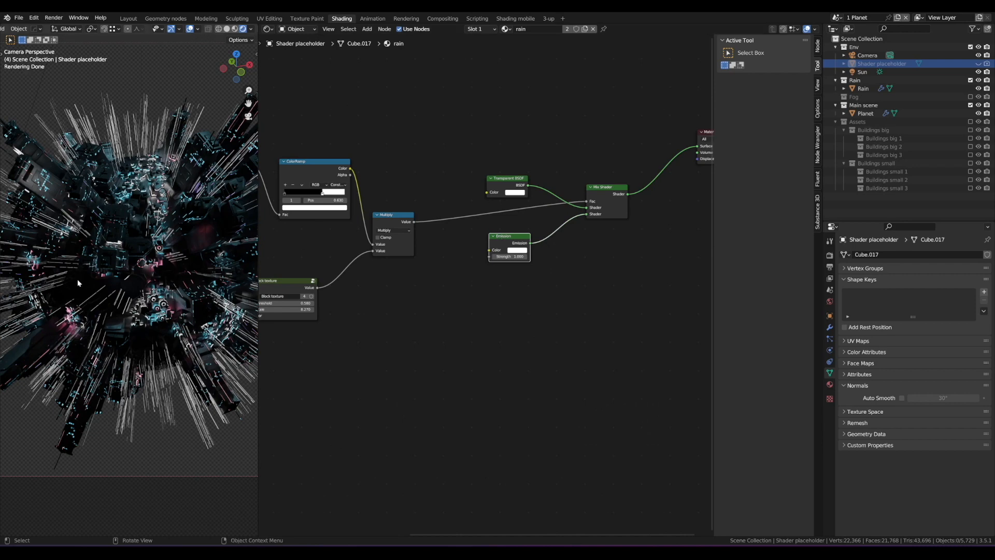
Set the rain's Emission strength to 0.3 and its color to light blue, and check the streaks on the planet.
{"action": "left_click", "coordinate": [509, 257]}
{"action": "type", "text": ".3"}
{"action": "key", "text": "Return"}
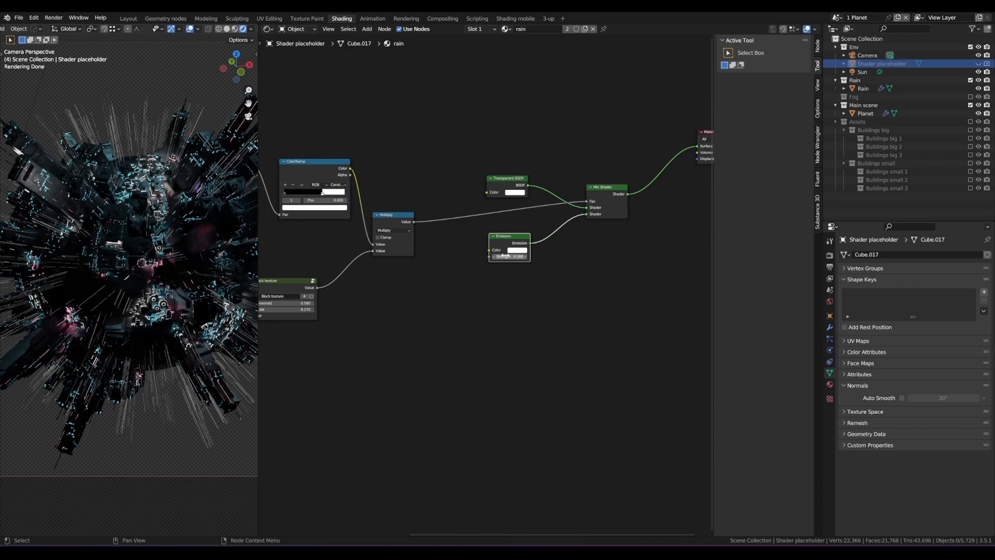
{"action": "left_click", "coordinate": [523, 251]}
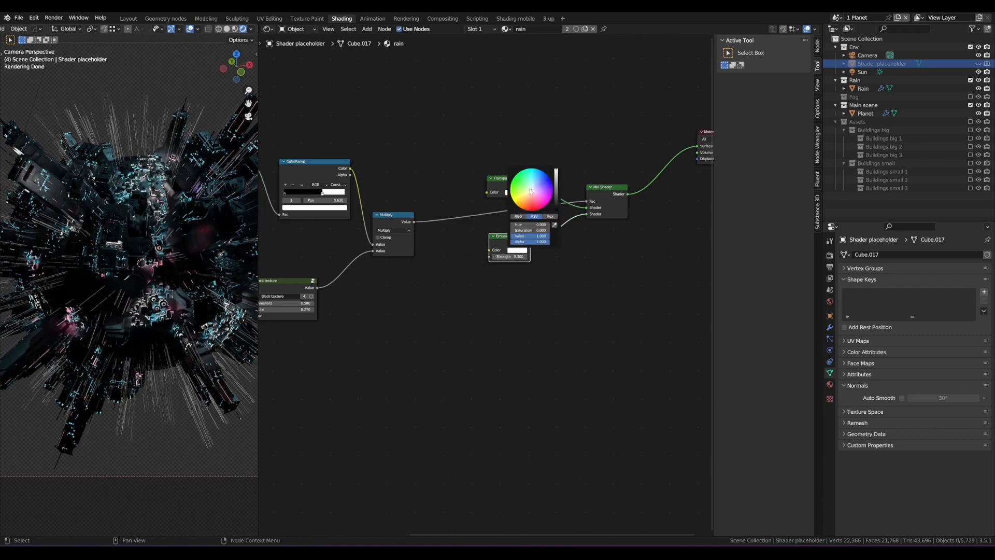
{"action": "left_click_drag", "start_coordinate": [530, 190], "coordinate": [533, 181]}
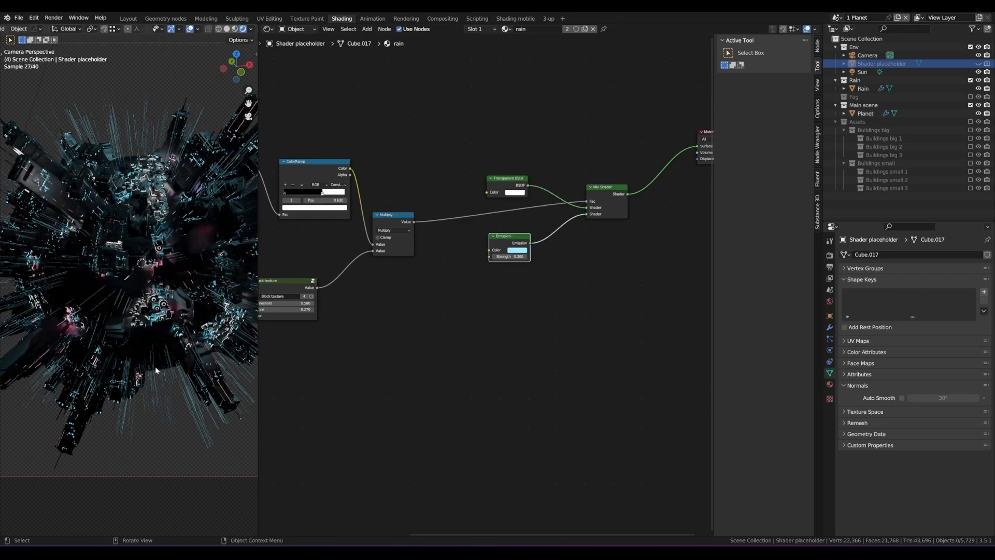
{"action": "scroll", "coordinate": [135, 198], "scroll_direction": "up", "scroll_amount": 2}
{"action": "middle_click_drag", "start_coordinate": [121, 169], "coordinate": [133, 210], "text": "shift"}
{"action": "scroll", "coordinate": [133, 211], "scroll_direction": "down", "scroll_amount": 1}
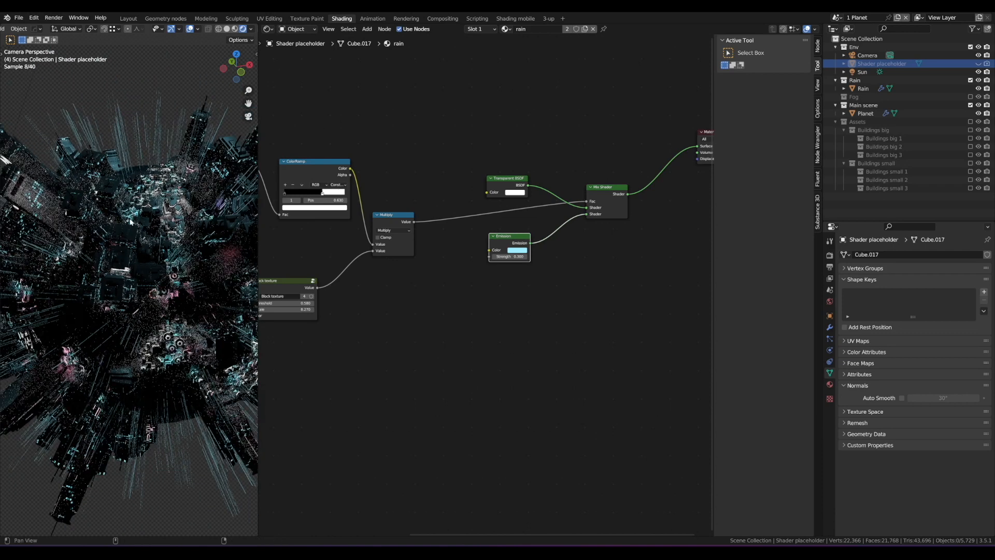
Preview the Block texture node directly on the rain planes and lower its Threshold to 0.410.
{"action": "scroll", "coordinate": [300, 243], "scroll_direction": "down", "scroll_amount": 3}
{"action": "middle_click_drag", "start_coordinate": [325, 241], "coordinate": [451, 211]}
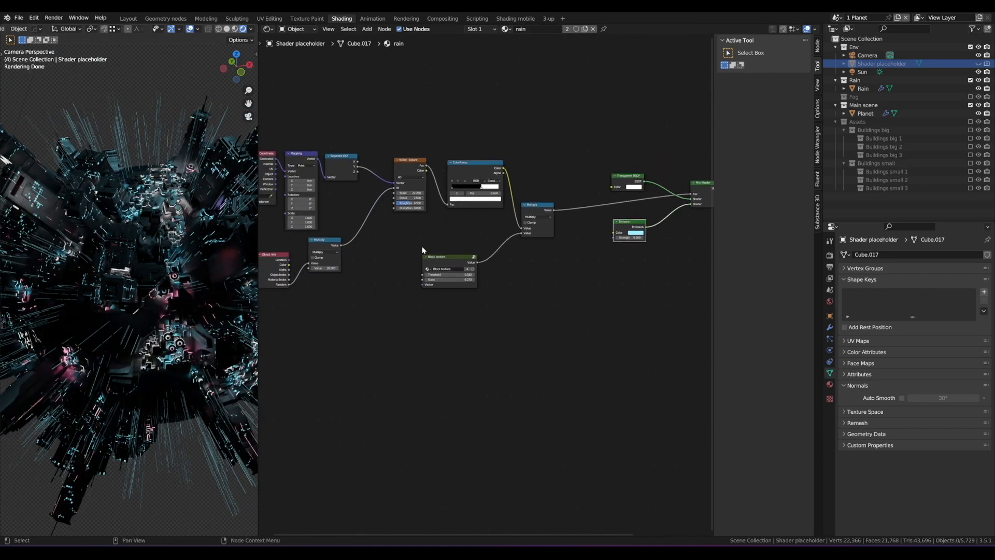
{"action": "scroll", "coordinate": [422, 249], "scroll_direction": "up", "scroll_amount": 6}
{"action": "middle_click_drag", "start_coordinate": [400, 238], "coordinate": [424, 236]}
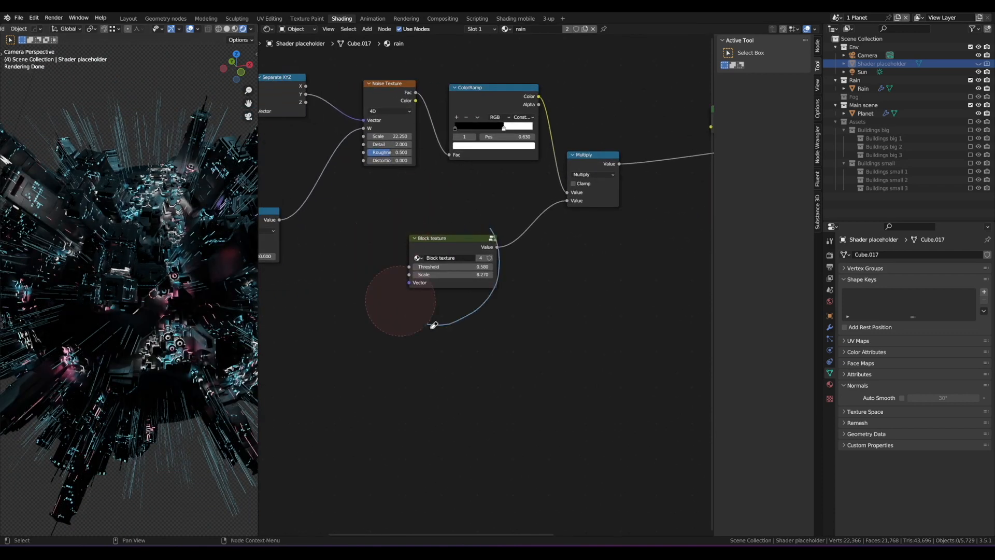
{"action": "left_click", "coordinate": [461, 243], "text": "ctrl+shift"}
{"action": "middle_click_drag", "start_coordinate": [155, 159], "coordinate": [160, 210]}
{"action": "scroll", "coordinate": [160, 193], "scroll_direction": "up", "scroll_amount": 4}
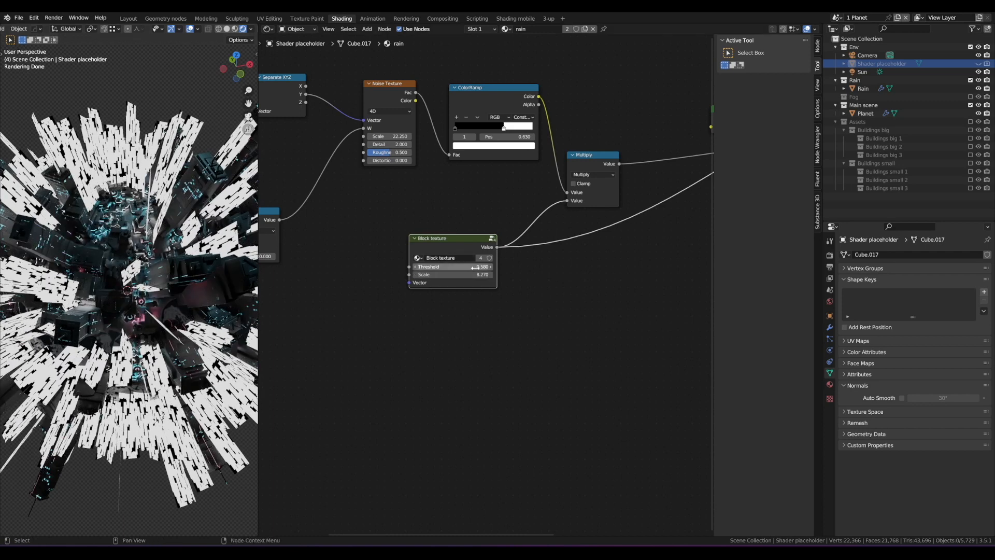
{"action": "left_click_drag", "start_coordinate": [475, 267], "coordinate": [387, 266], "text": "shift"}
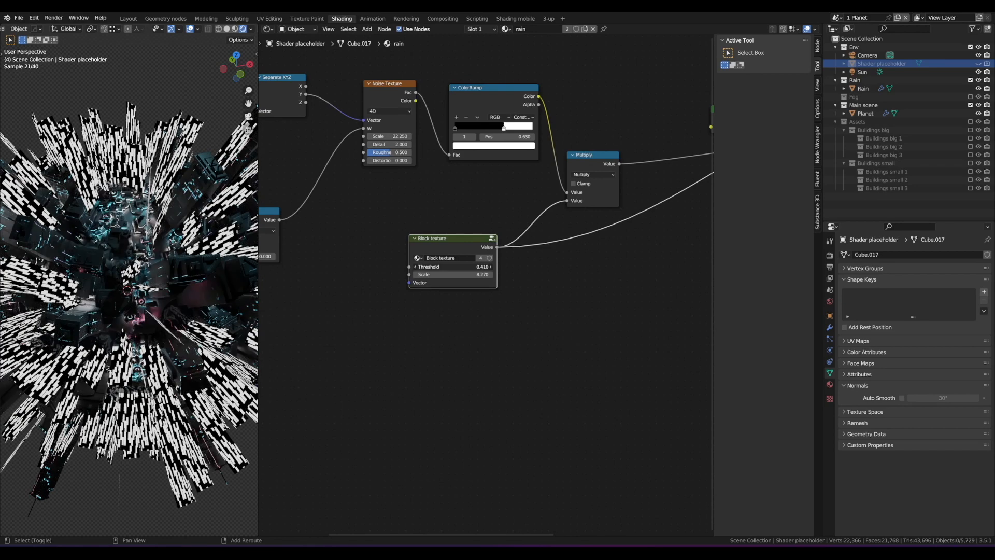
Reconnect the Mix Shader to the Material Output and inspect the rain around the whole planet.
{"action": "scroll", "coordinate": [490, 280], "scroll_direction": "down", "scroll_amount": 2}
{"action": "scroll", "coordinate": [591, 262], "scroll_direction": "down", "scroll_amount": 3}
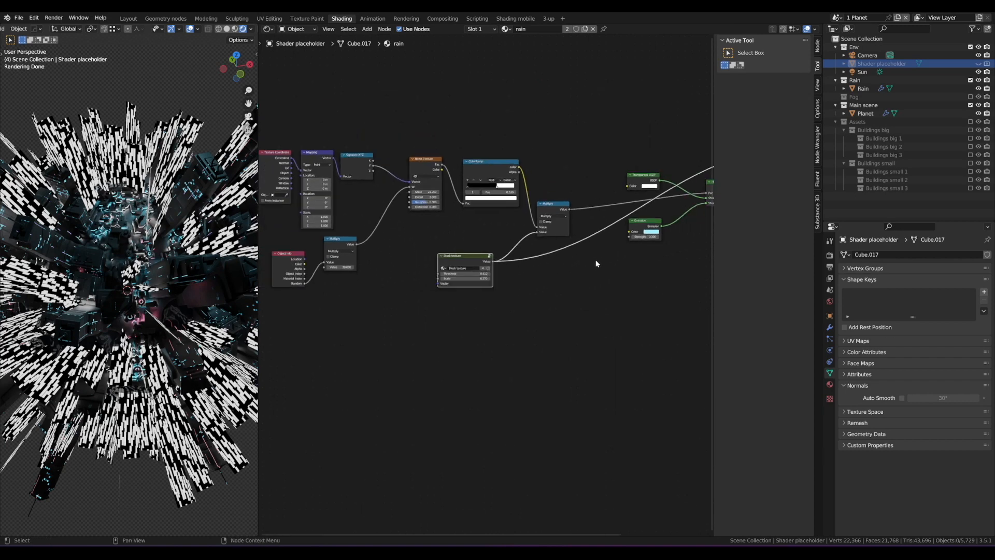
{"action": "left_click_drag", "start_coordinate": [596, 257], "coordinate": [366, 289], "text": "alt"}
{"action": "scroll", "coordinate": [460, 244], "scroll_direction": "up", "scroll_amount": 4}
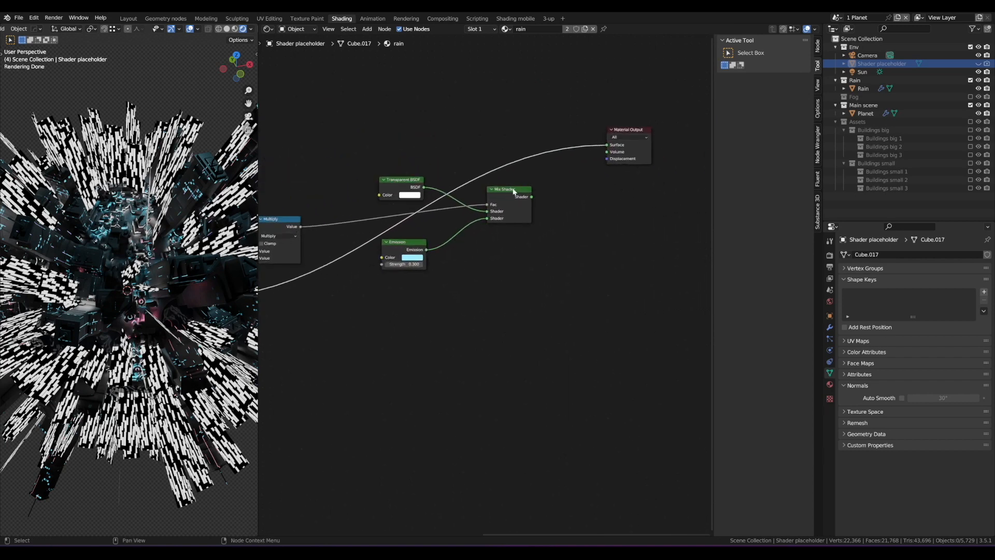
{"action": "left_click", "coordinate": [514, 191], "text": "ctrl+shift"}
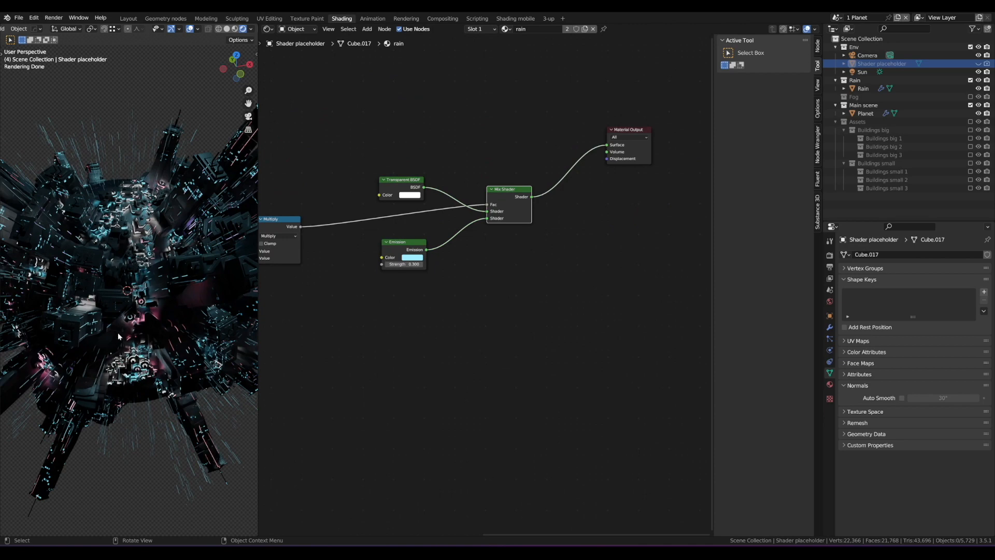
{"action": "scroll", "coordinate": [458, 263], "scroll_direction": "up", "scroll_amount": 1}
{"action": "scroll", "coordinate": [433, 264], "scroll_direction": "down", "scroll_amount": 3}
{"action": "left_click_drag", "start_coordinate": [409, 268], "coordinate": [510, 293], "text": "alt"}
{"action": "scroll", "coordinate": [492, 295], "scroll_direction": "down", "scroll_amount": 3}
{"action": "middle_click_drag", "start_coordinate": [187, 239], "coordinate": [166, 251]}
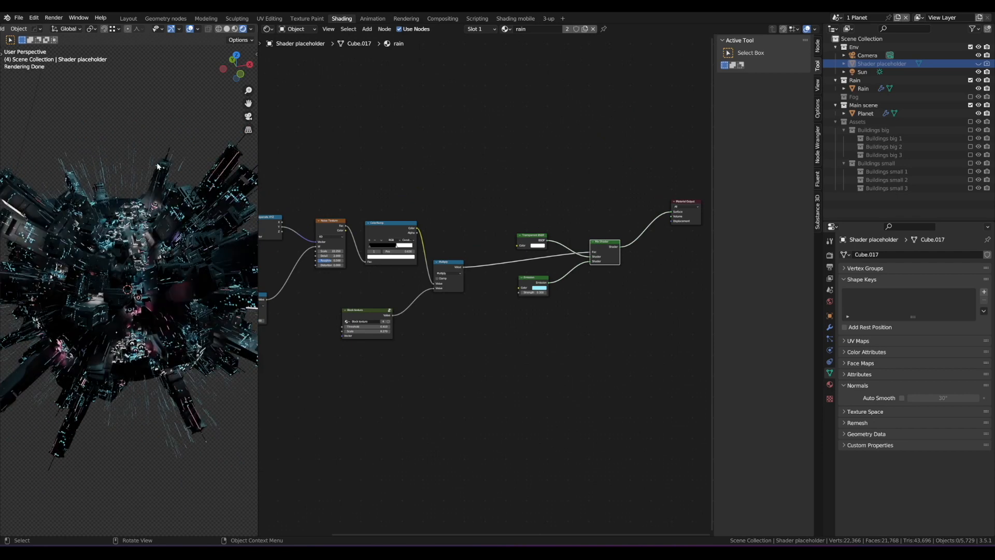
{"action": "middle_click_drag", "start_coordinate": [158, 166], "coordinate": [144, 187]}
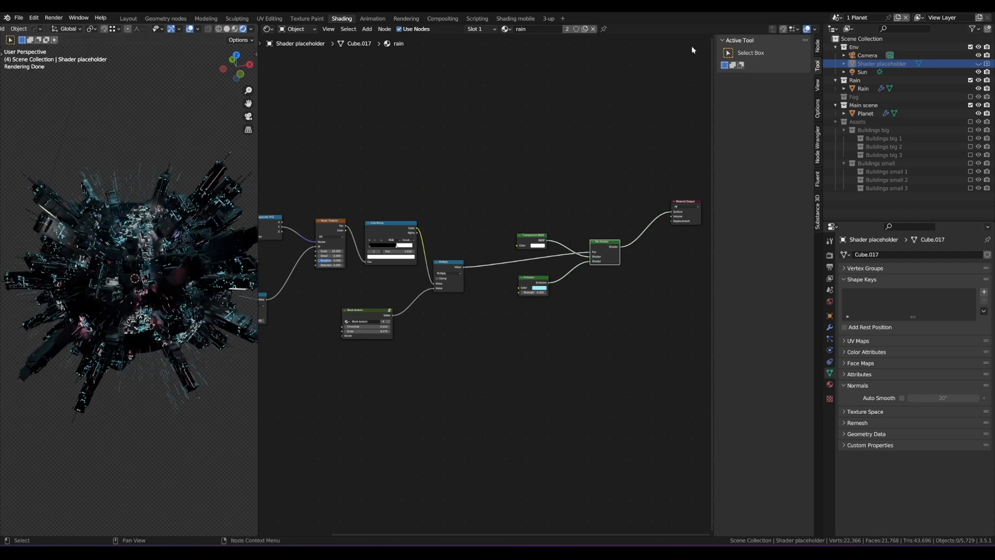
Switch to the 2 Background scene and frame its starry background through the camera.
{"action": "left_click", "coordinate": [837, 17]}
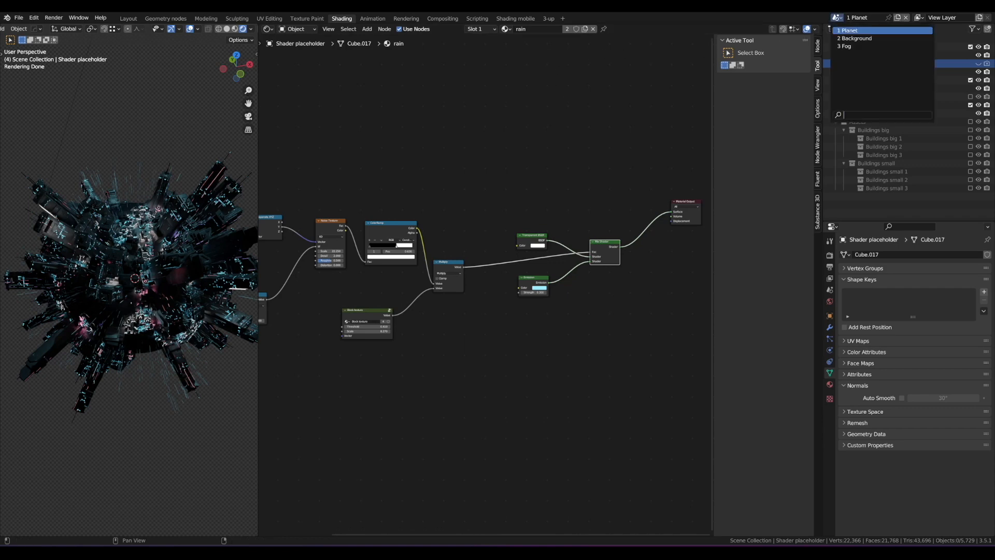
{"action": "left_click", "coordinate": [857, 39]}
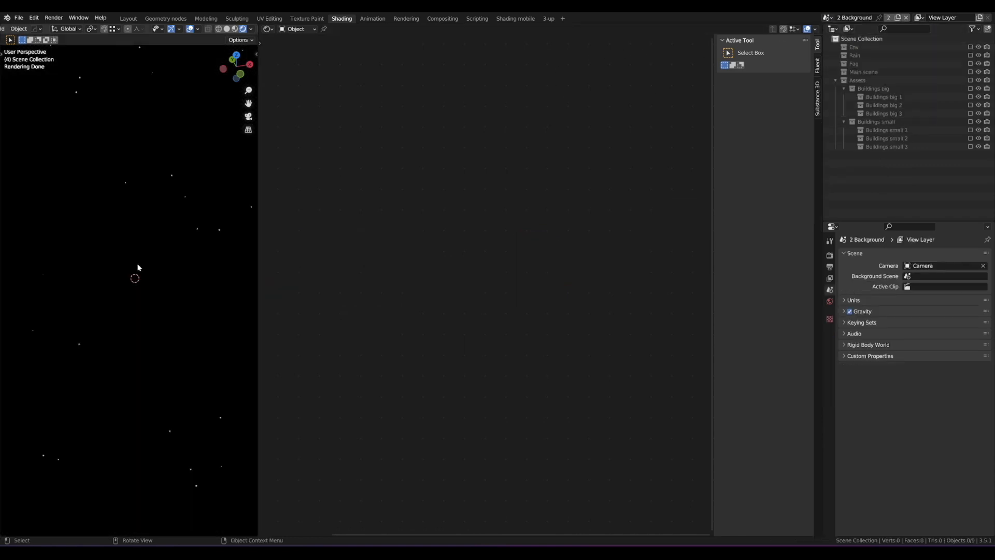
{"action": "key", "text": "KP_0"}
{"action": "scroll", "coordinate": [138, 267], "scroll_direction": "down", "scroll_amount": 2}
{"action": "scroll", "coordinate": [136, 267], "scroll_direction": "up", "scroll_amount": 1}
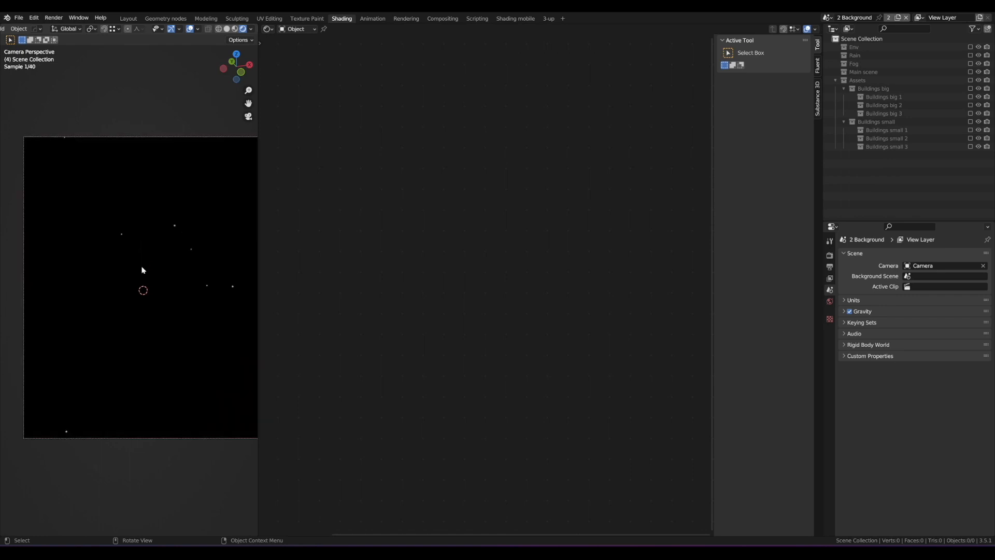
{"action": "scroll", "coordinate": [143, 269], "scroll_direction": "down", "scroll_amount": 2}
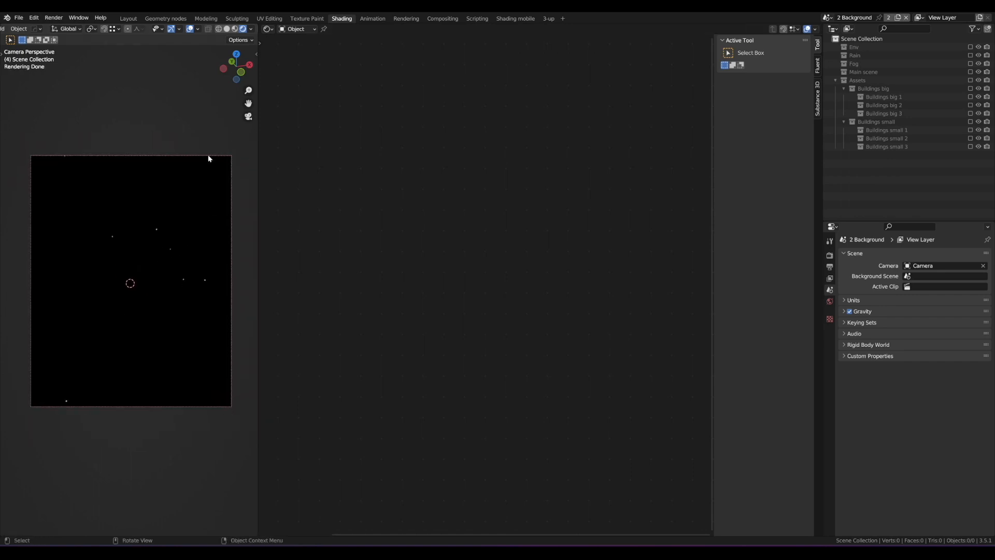
Show the World shader nodes of the background scene.
{"action": "left_click", "coordinate": [297, 29]}
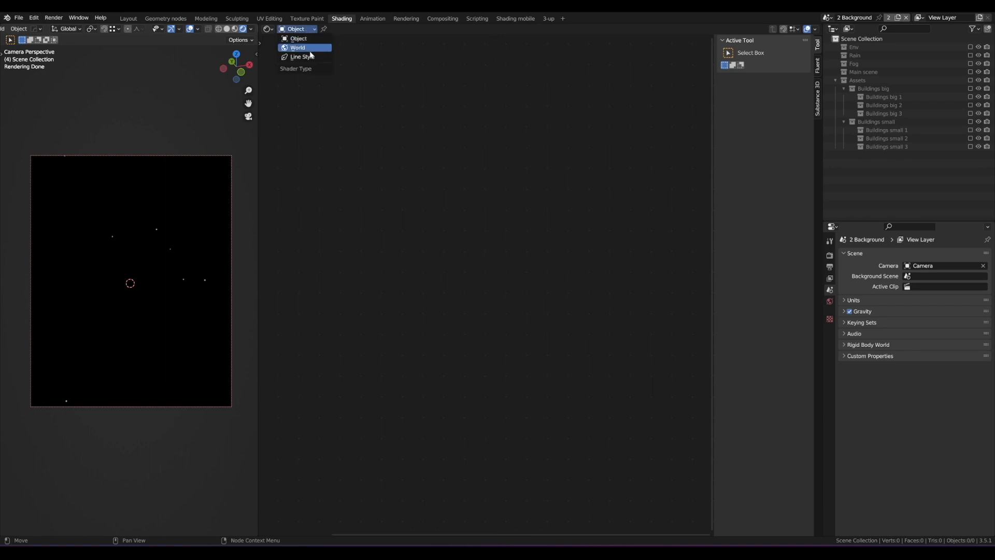
{"action": "left_click", "coordinate": [305, 48]}
{"action": "scroll", "coordinate": [475, 231], "scroll_direction": "up", "scroll_amount": 4}
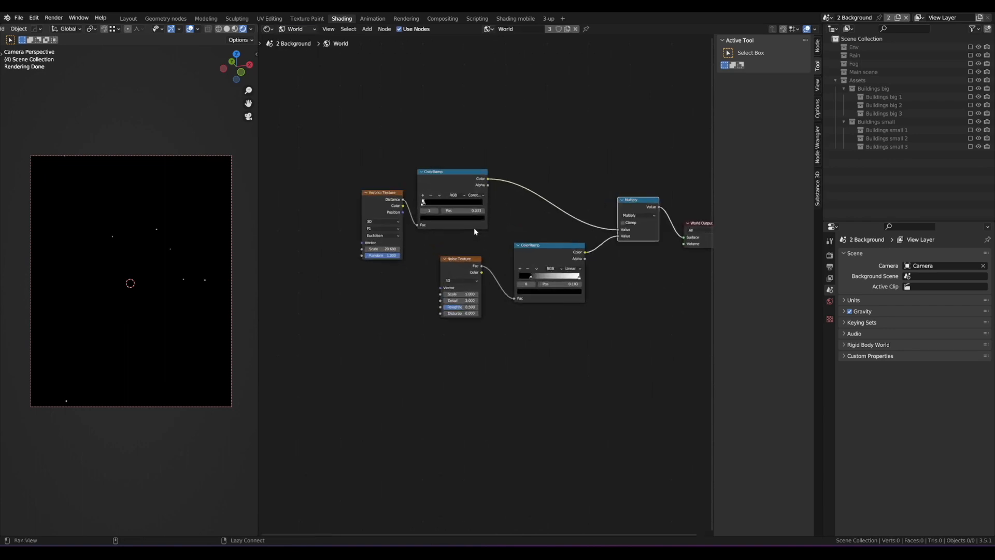
Set the Voronoi Texture's Scale to 35 for the background stars.
{"action": "left_click_drag", "start_coordinate": [525, 190], "coordinate": [480, 221], "text": "alt"}
{"action": "scroll", "coordinate": [480, 221], "scroll_direction": "up", "scroll_amount": 4}
{"action": "left_click_drag", "start_coordinate": [328, 279], "coordinate": [429, 243], "text": "alt"}
{"action": "scroll", "coordinate": [382, 225], "scroll_direction": "up", "scroll_amount": 2}
{"action": "scroll", "coordinate": [418, 242], "scroll_direction": "down", "scroll_amount": 1}
{"action": "scroll", "coordinate": [408, 238], "scroll_direction": "up", "scroll_amount": 2}
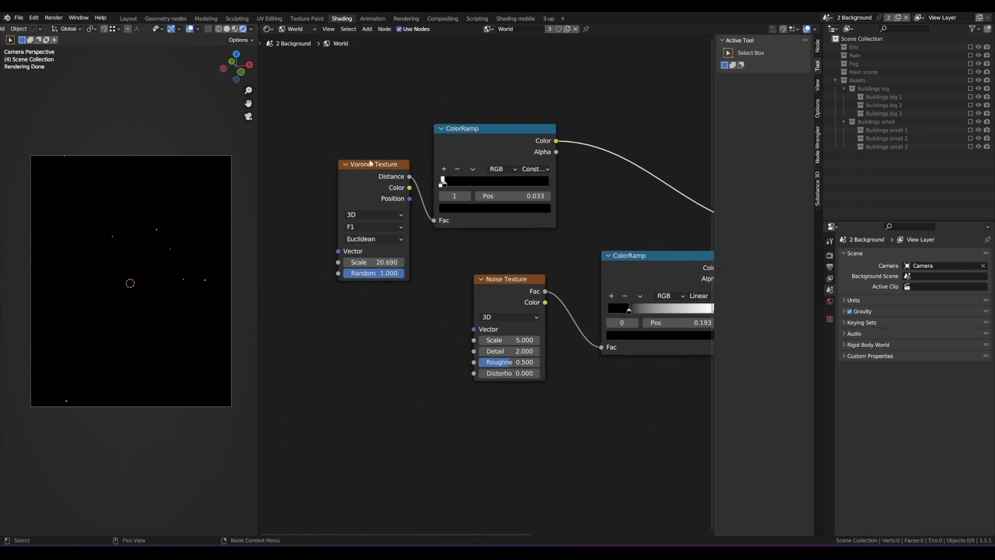
{"action": "left_click_drag", "start_coordinate": [372, 163], "coordinate": [372, 161]}
{"action": "left_click", "coordinate": [374, 259]}
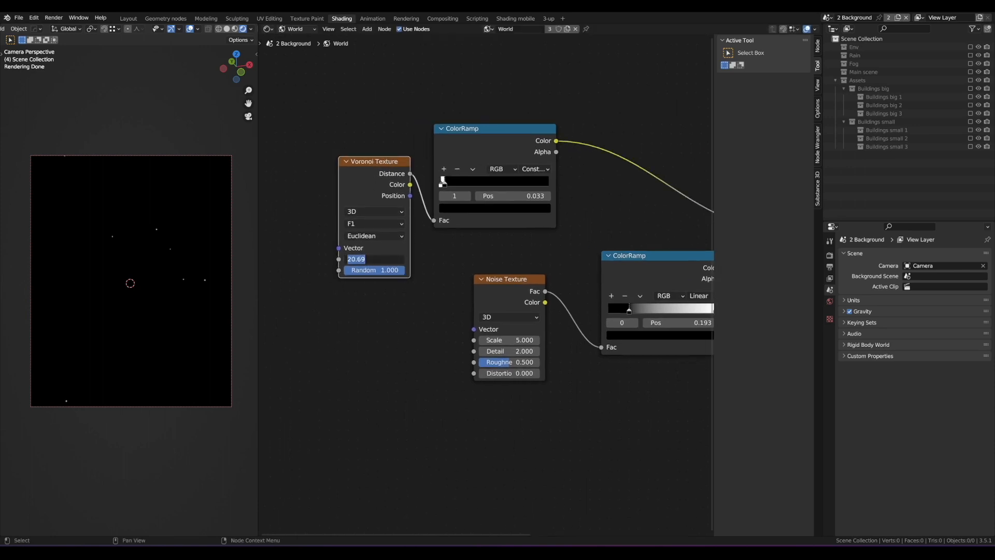
{"action": "type", "text": "35"}
{"action": "key", "text": "Return"}
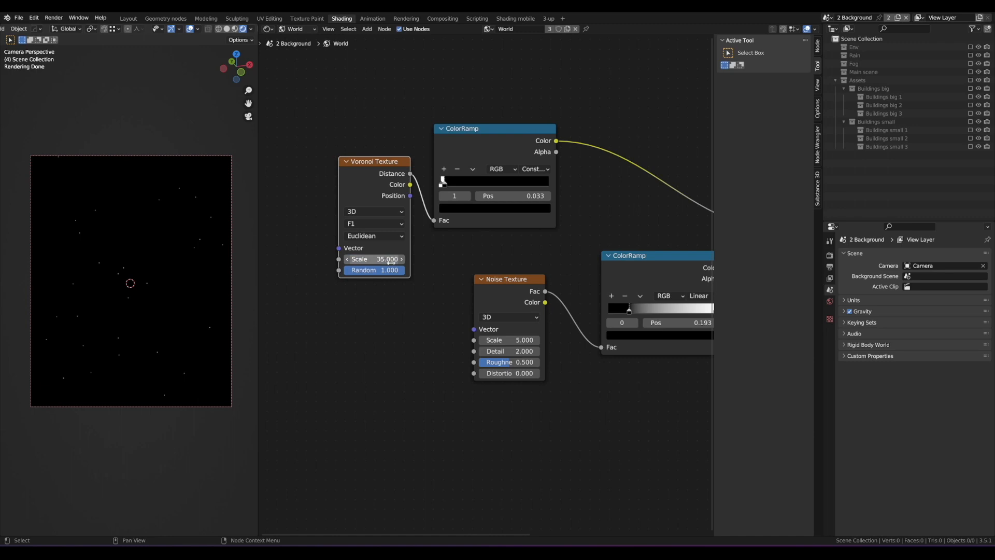
Set the Voronoi Texture's Scale to 40 for the background stars.
{"action": "scroll", "coordinate": [141, 269], "scroll_direction": "up", "scroll_amount": 1}
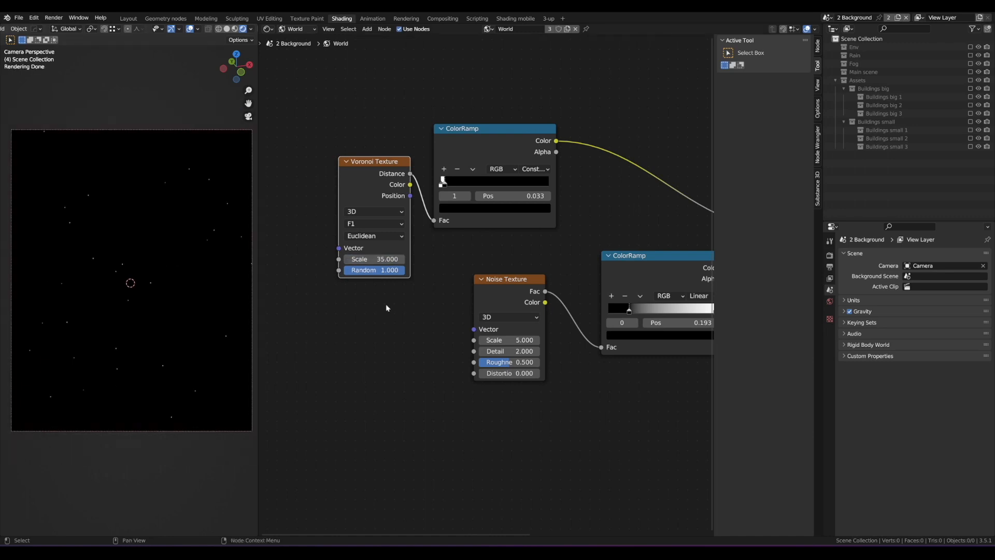
{"action": "scroll", "coordinate": [371, 283], "scroll_direction": "up", "scroll_amount": 2}
{"action": "scroll", "coordinate": [454, 252], "scroll_direction": "up", "scroll_amount": 1}
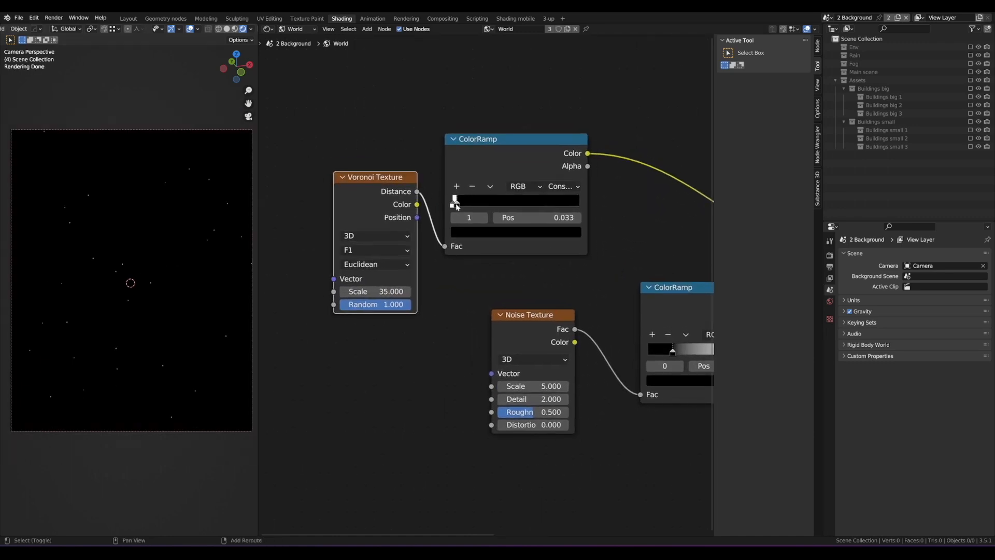
{"action": "left_click_drag", "start_coordinate": [454, 200], "coordinate": [456, 203], "text": "shift"}
{"action": "left_click", "coordinate": [393, 292]}
{"action": "type", "text": "4"}
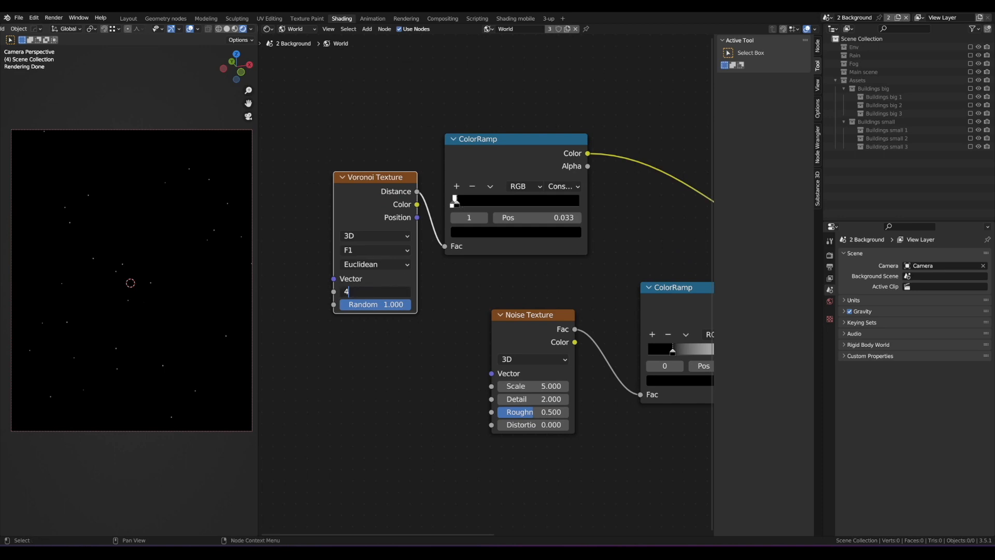
{"action": "type", "text": "0"}
{"action": "key", "text": "Return"}
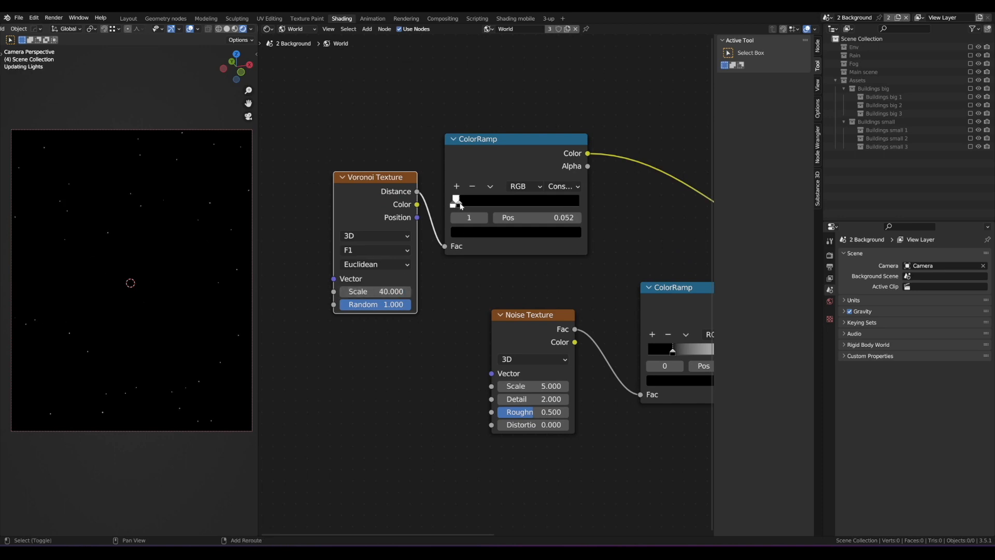
Move the second stop of the Voronoi Texture's ColorRamp to about position 0.038.
{"action": "left_click_drag", "start_coordinate": [461, 205], "coordinate": [460, 205]}
{"action": "scroll", "coordinate": [486, 281], "scroll_direction": "down", "scroll_amount": 3}
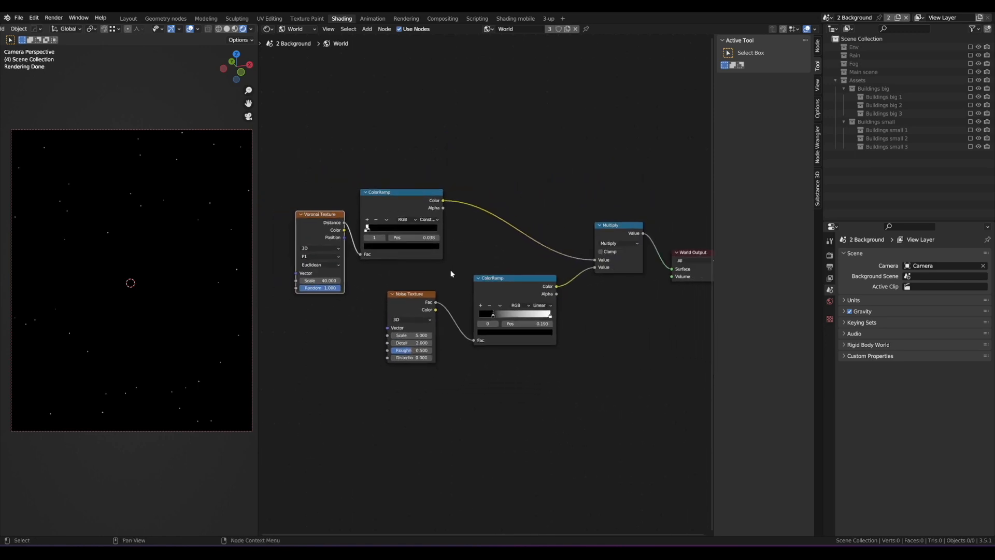
{"action": "scroll", "coordinate": [451, 274], "scroll_direction": "up", "scroll_amount": 1}
Open the compositing nodes of the 1 Planet scene and render the current frame with the changed stars.
{"action": "left_click", "coordinate": [442, 18]}
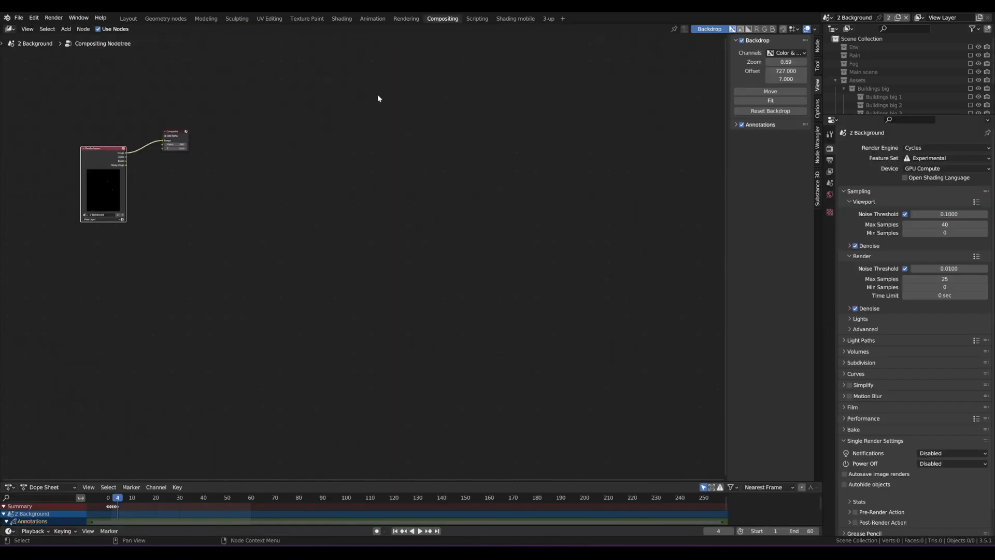
{"action": "key", "text": "Home"}
{"action": "left_click", "coordinate": [825, 18]}
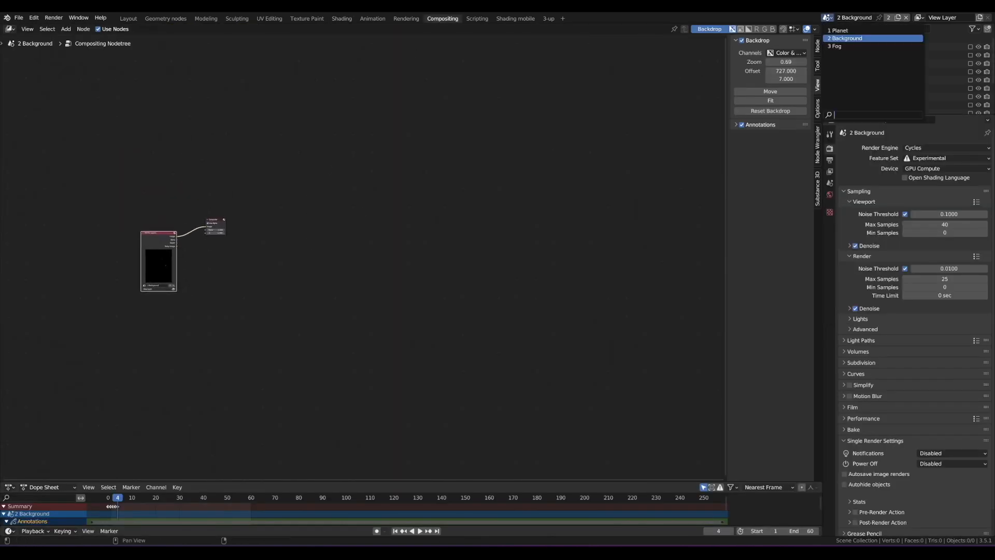
{"action": "left_click", "coordinate": [850, 30]}
{"action": "scroll", "coordinate": [369, 195], "scroll_direction": "down", "scroll_amount": 2}
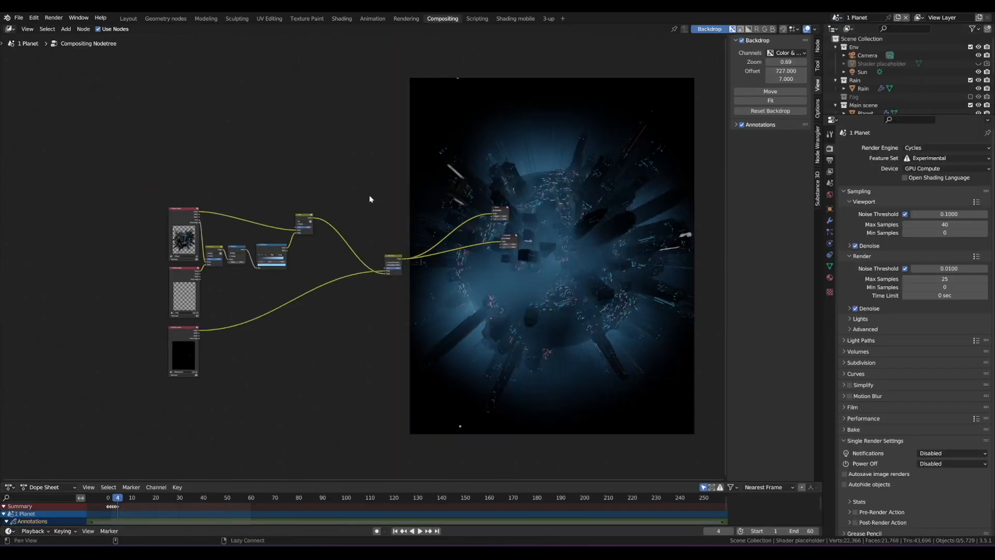
{"action": "middle_click_drag", "start_coordinate": [369, 195], "coordinate": [330, 181]}
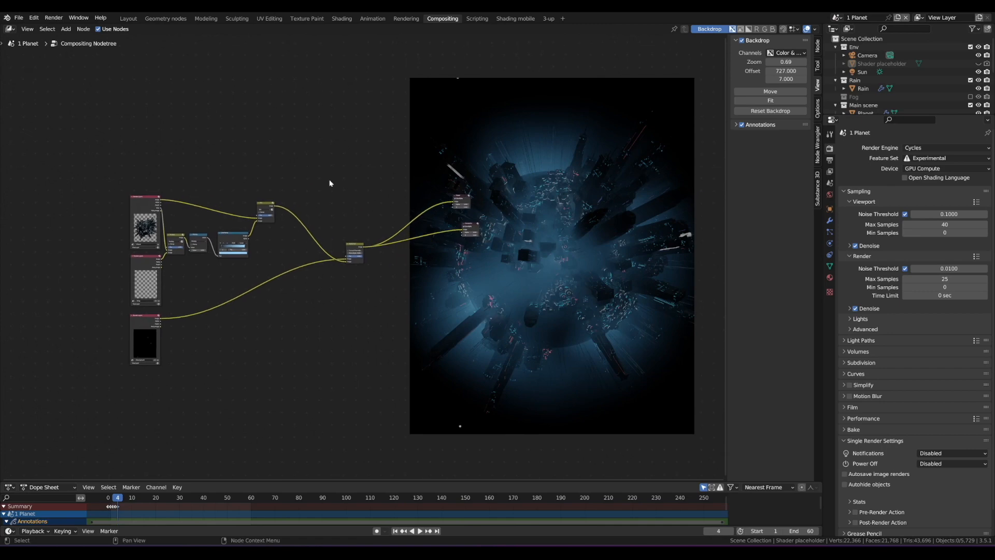
{"action": "key", "text": "F12"}
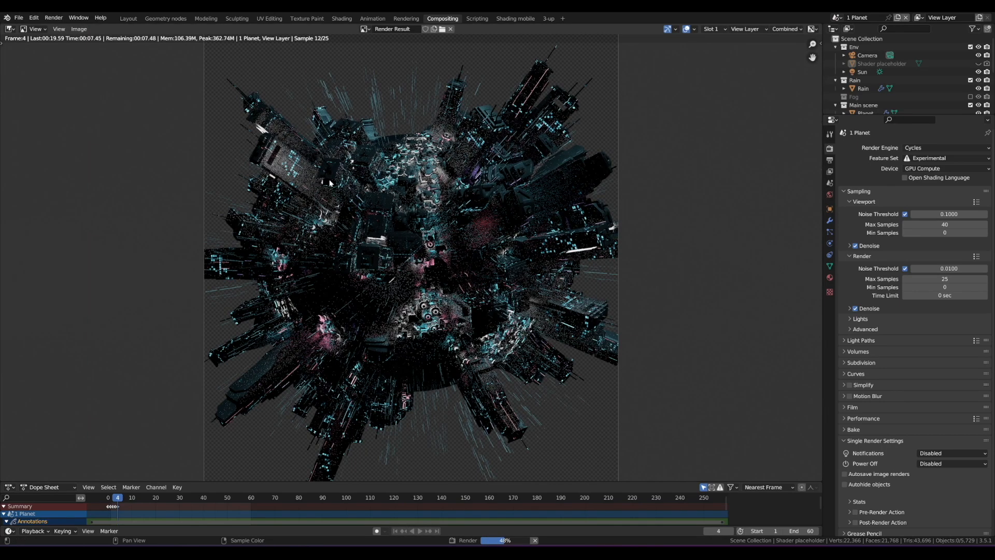
{"action": "key", "text": "Escape"}
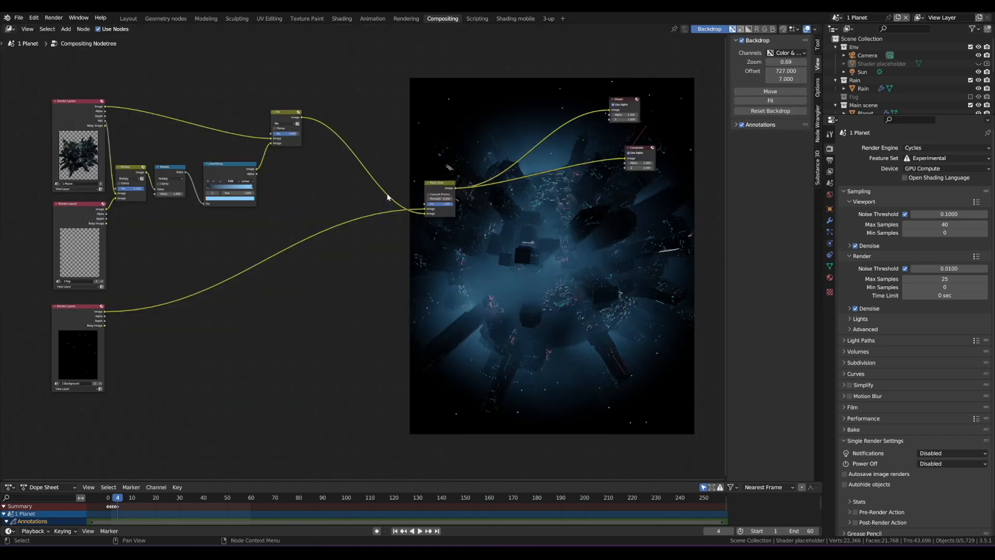
Examine the updated composite of planet, blue fog and background stars behind the nodes.
{"action": "scroll", "coordinate": [302, 166], "scroll_direction": "down", "scroll_amount": 2}
{"action": "middle_click_drag", "start_coordinate": [303, 166], "coordinate": [312, 166]}
{"action": "scroll", "coordinate": [295, 167], "scroll_direction": "up", "scroll_amount": 2}
{"action": "scroll", "coordinate": [345, 176], "scroll_direction": "down", "scroll_amount": 1}
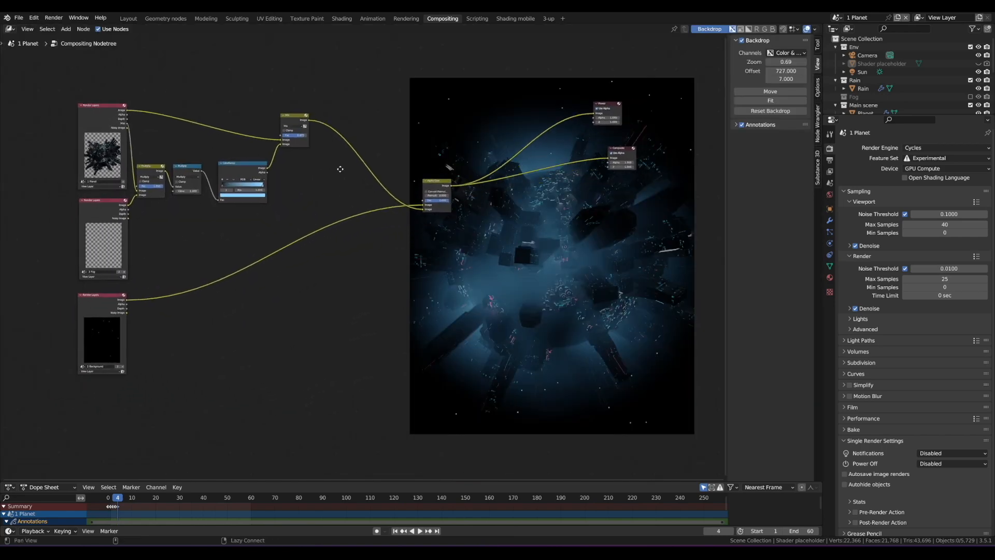
{"action": "left_click_drag", "start_coordinate": [540, 357], "coordinate": [603, 356]}
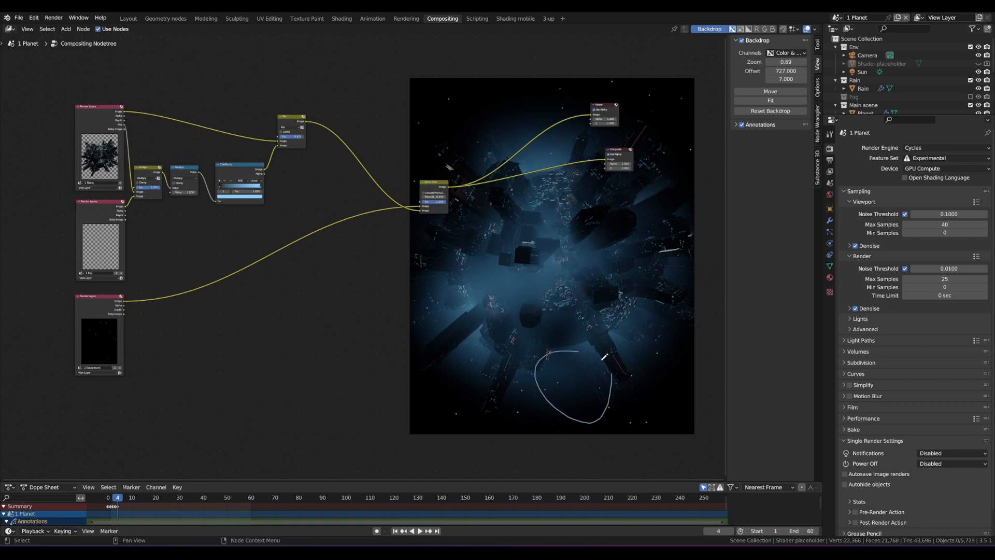
{"action": "right_click_drag", "start_coordinate": [546, 397], "coordinate": [591, 347]}
{"action": "scroll", "coordinate": [563, 236], "scroll_direction": "up", "scroll_amount": 1}
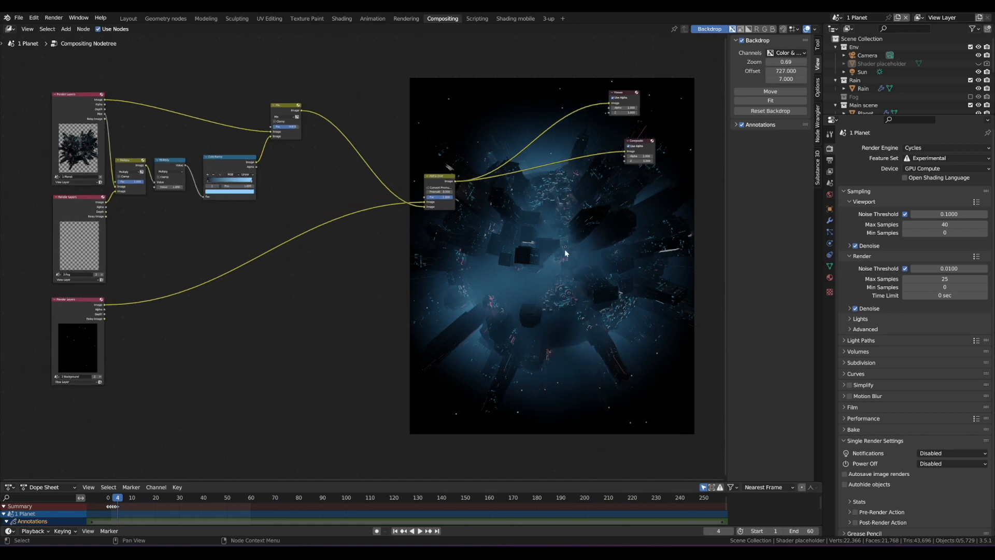
{"action": "scroll", "coordinate": [564, 249], "scroll_direction": "down", "scroll_amount": 1}
{"action": "left_click_drag", "start_coordinate": [568, 261], "coordinate": [556, 247], "text": "alt"}
{"action": "scroll", "coordinate": [543, 249], "scroll_direction": "up", "scroll_amount": 1}
{"action": "middle_click_drag", "start_coordinate": [543, 249], "coordinate": [545, 254]}
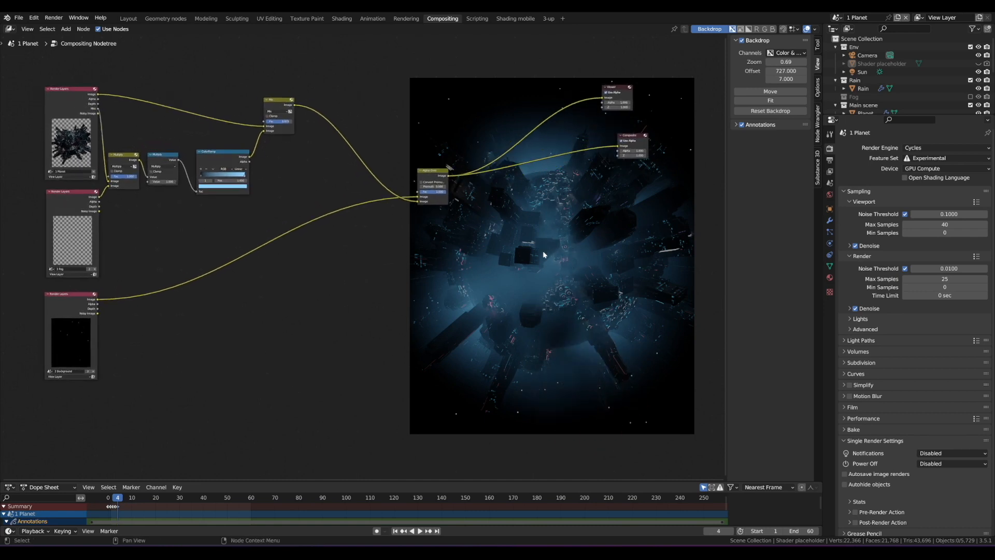
{"action": "scroll", "coordinate": [544, 255], "scroll_direction": "down", "scroll_amount": 2}
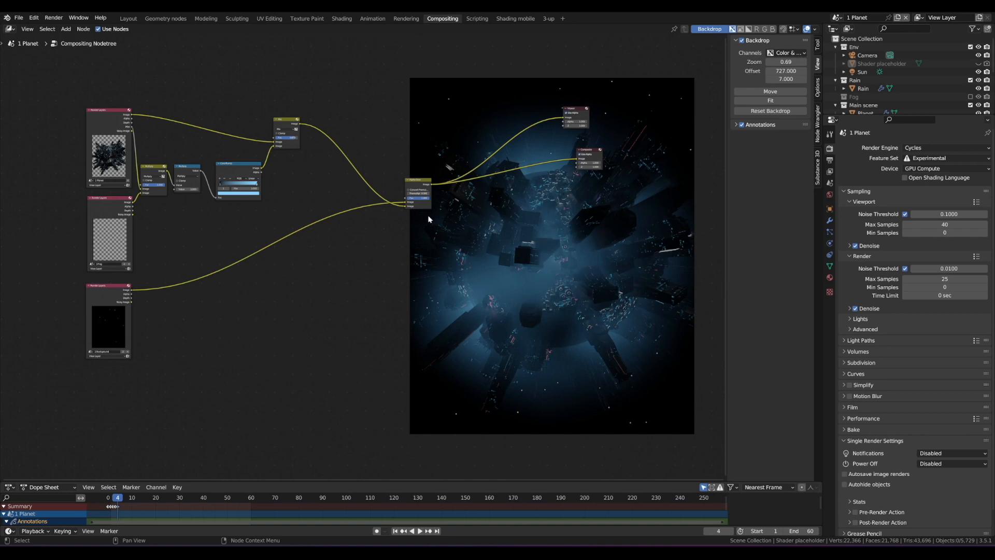
Add a Glare node in the empty space above the Mix node.
{"action": "scroll", "coordinate": [428, 215], "scroll_direction": "down", "scroll_amount": 1}
{"action": "middle_click_drag", "start_coordinate": [406, 145], "coordinate": [407, 178]}
{"action": "scroll", "coordinate": [404, 172], "scroll_direction": "up", "scroll_amount": 2}
{"action": "middle_click_drag", "start_coordinate": [360, 110], "coordinate": [359, 118]}
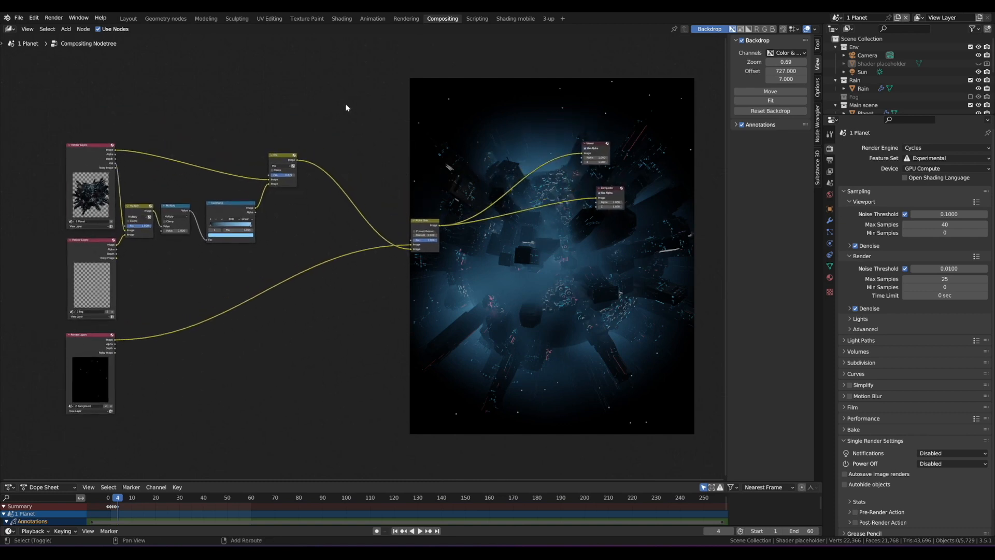
{"action": "key", "text": "shift+a"}
{"action": "left_click", "coordinate": [346, 107]}
{"action": "type", "text": "glare"}
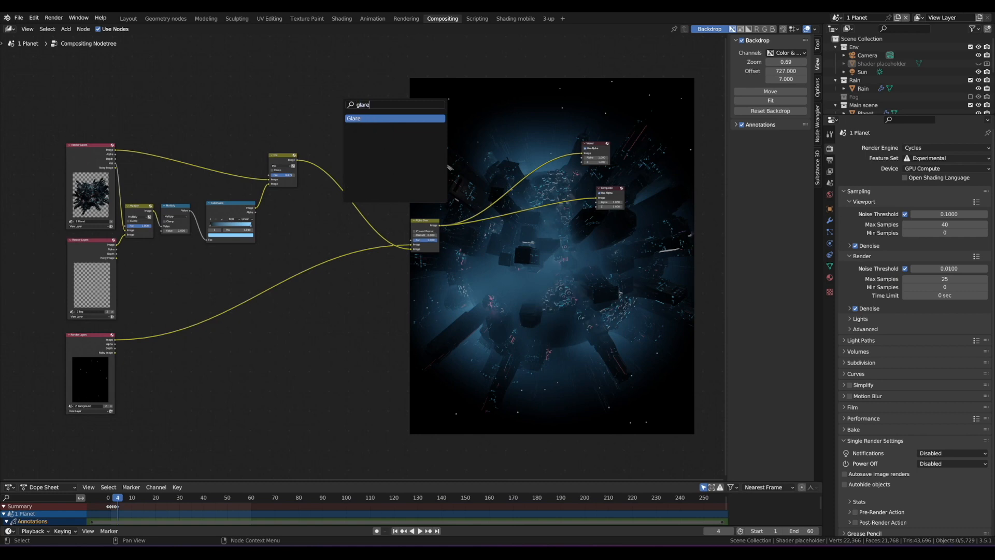
{"action": "key", "text": "Return"}
{"action": "left_click", "coordinate": [327, 85]}
Set the Glare type to Fog Glow and move the node closer to the planet's Render Layers node.
{"action": "scroll", "coordinate": [326, 85], "scroll_direction": "up", "scroll_amount": 2}
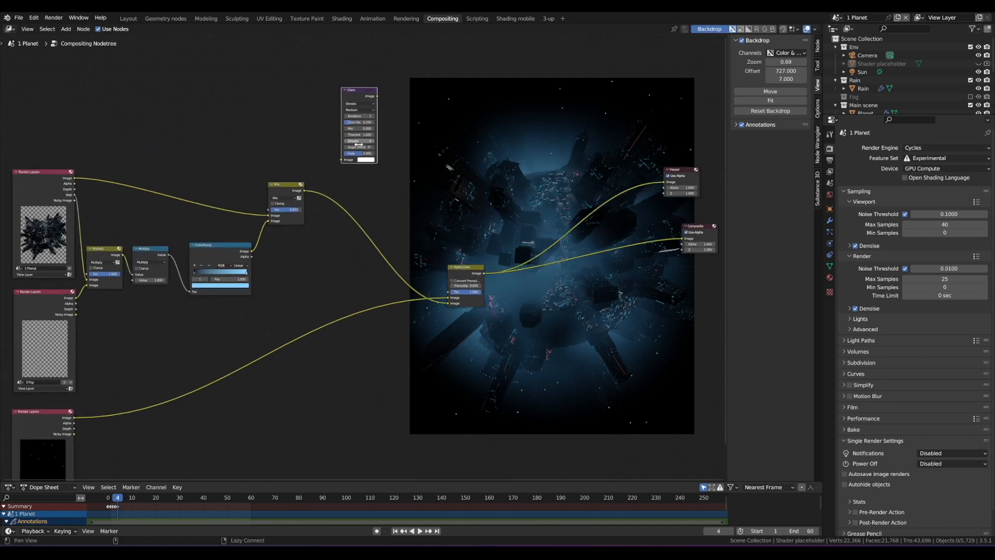
{"action": "left_click", "coordinate": [375, 110]}
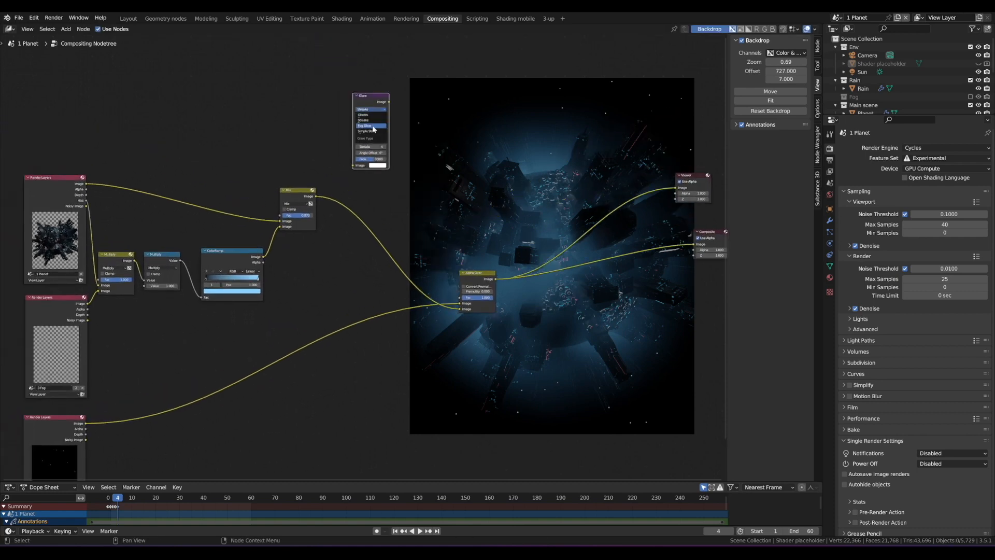
{"action": "left_click", "coordinate": [365, 125]}
{"action": "left_click_drag", "start_coordinate": [368, 97], "coordinate": [265, 110]}
{"action": "left_click", "coordinate": [266, 110]}
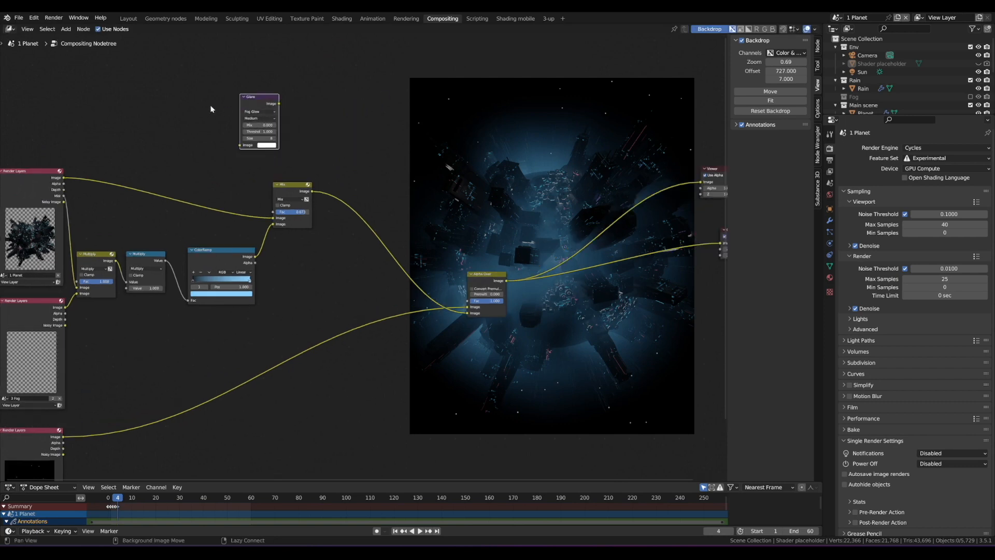
Connect the planet Render Layers Image output to the Glare node and preview the Glare output in the Viewer.
{"action": "scroll", "coordinate": [273, 133], "scroll_direction": "up", "scroll_amount": 1}
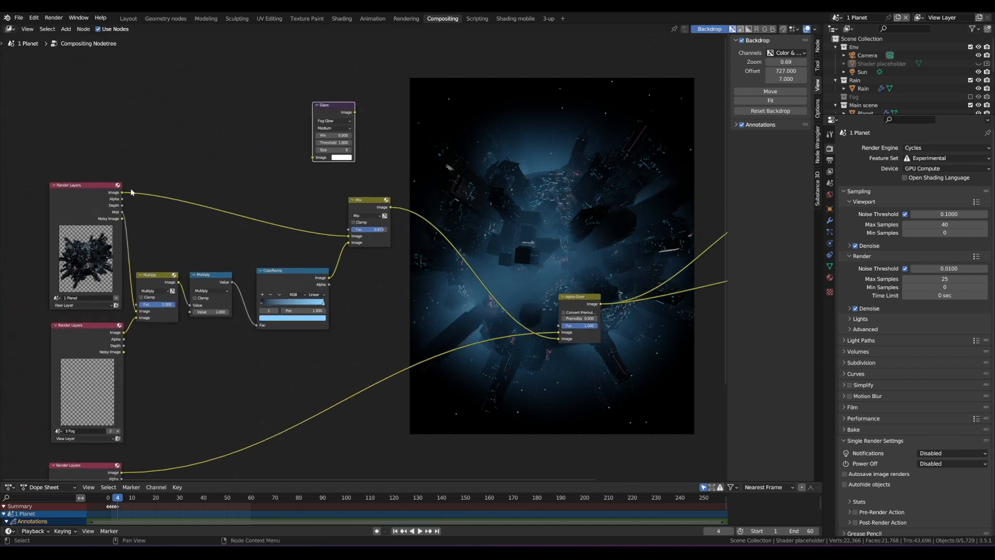
{"action": "left_click_drag", "start_coordinate": [123, 193], "coordinate": [313, 159]}
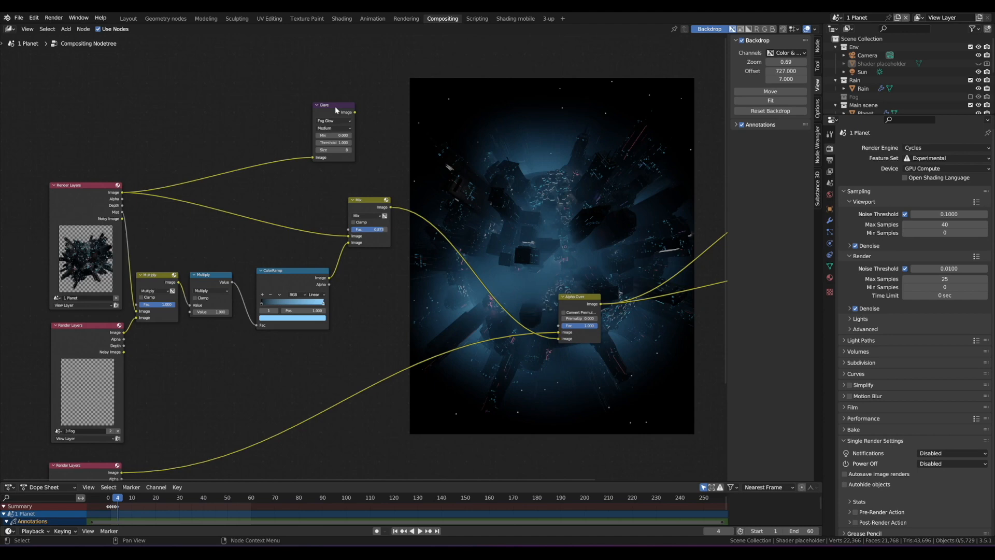
{"action": "left_click", "coordinate": [335, 106], "text": "ctrl+shift"}
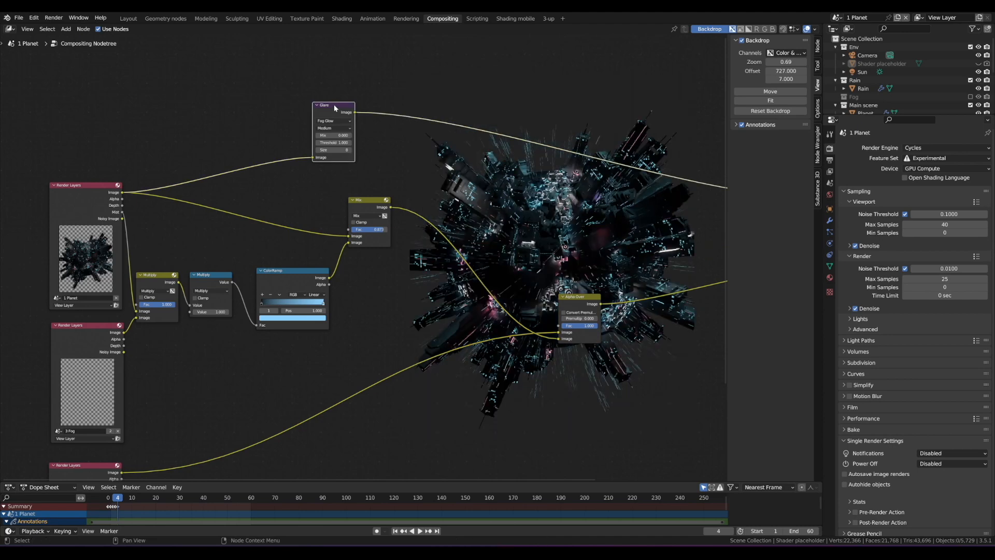
Set the Glare node's Mix to 1 and Threshold to 0.2 to isolate the glow.
{"action": "scroll", "coordinate": [377, 145], "scroll_direction": "up", "scroll_amount": 1}
{"action": "middle_click_drag", "start_coordinate": [377, 145], "coordinate": [370, 147]}
{"action": "left_click_drag", "start_coordinate": [325, 146], "coordinate": [428, 146]}
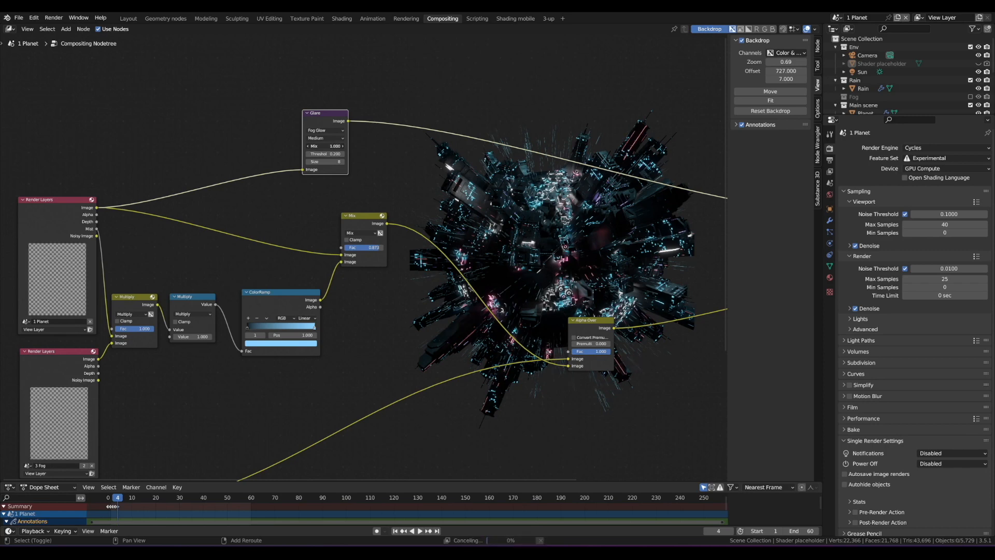
{"action": "scroll", "coordinate": [495, 206], "scroll_direction": "up", "scroll_amount": 1}
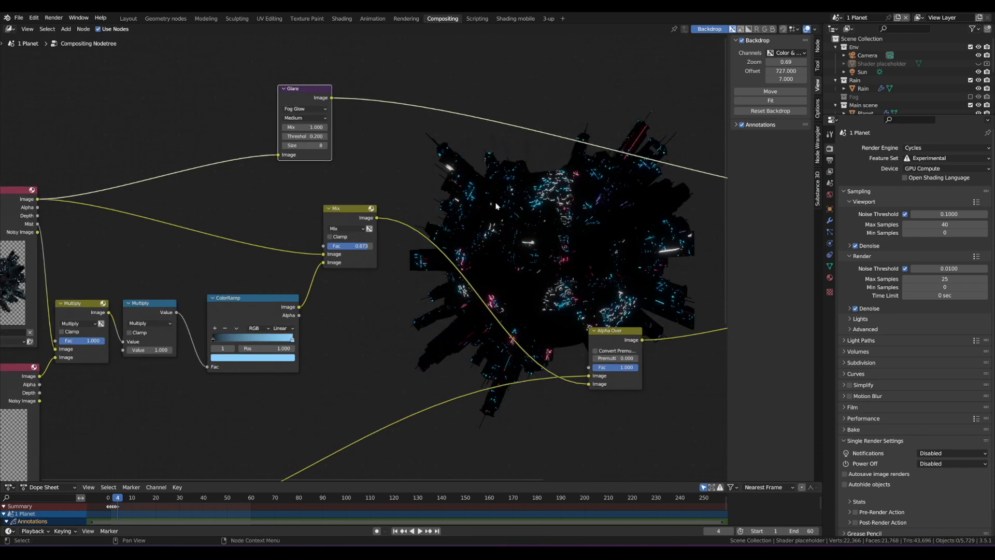
{"action": "scroll", "coordinate": [402, 154], "scroll_direction": "up", "scroll_amount": 2}
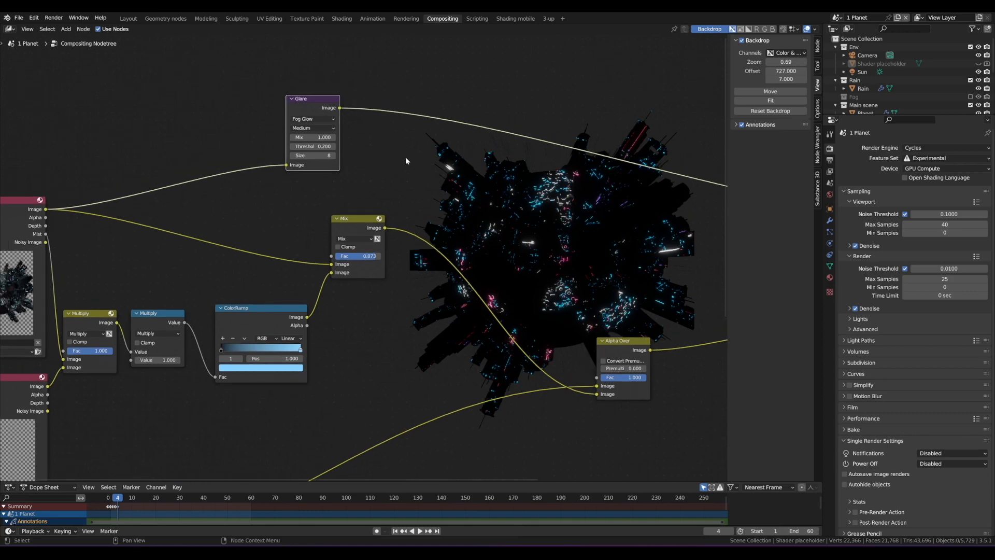
Set the Glare node's Size to 9 and Threshold to 0.1.
{"action": "left_click", "coordinate": [331, 148]}
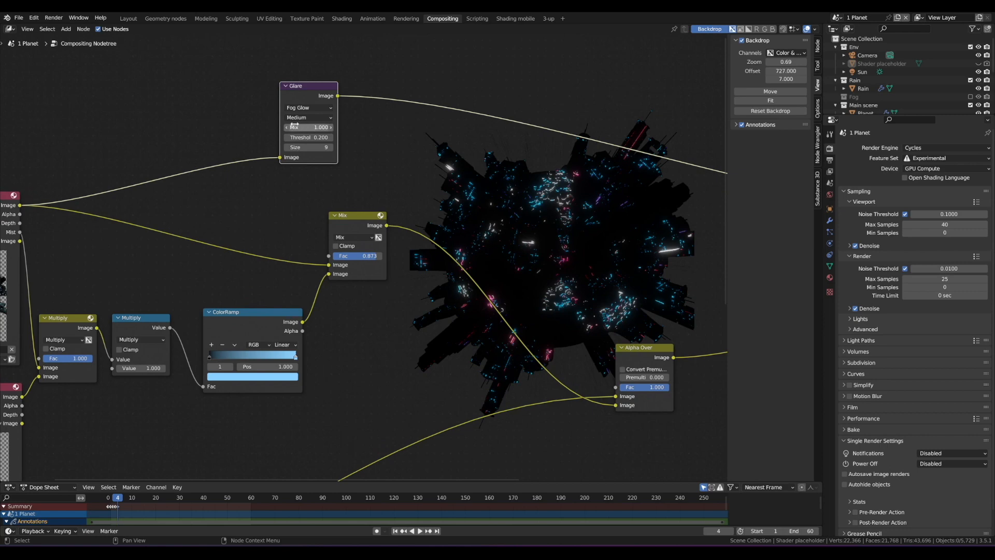
{"action": "left_click", "coordinate": [315, 137]}
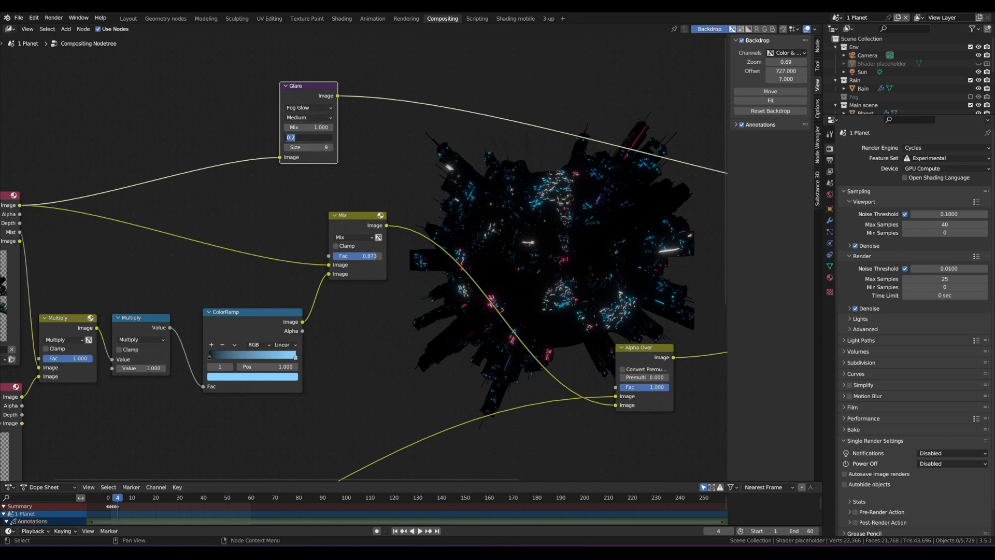
{"action": "type", "text": ".1"}
{"action": "key", "text": "Return"}
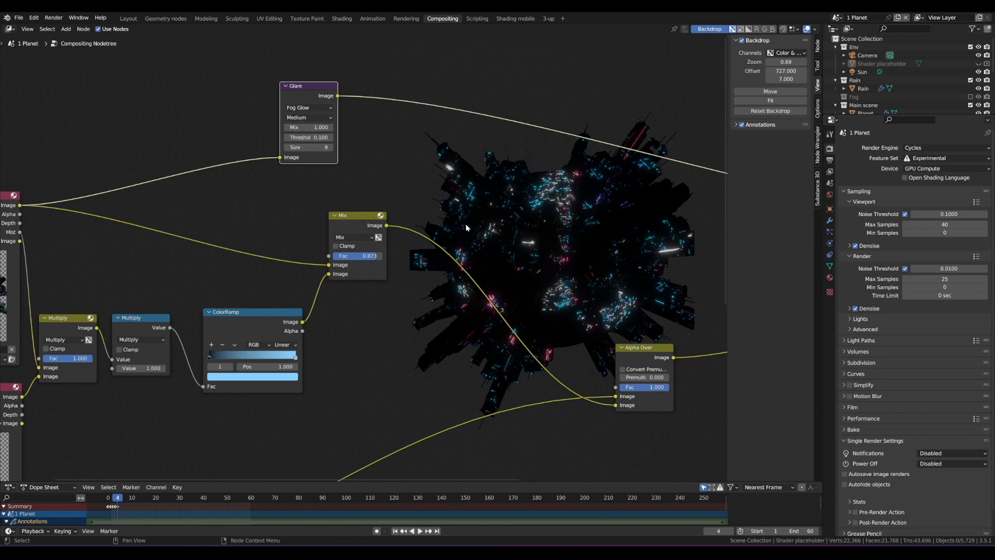
{"action": "scroll", "coordinate": [472, 224], "scroll_direction": "up", "scroll_amount": 1}
{"action": "scroll", "coordinate": [472, 224], "scroll_direction": "down", "scroll_amount": 3}
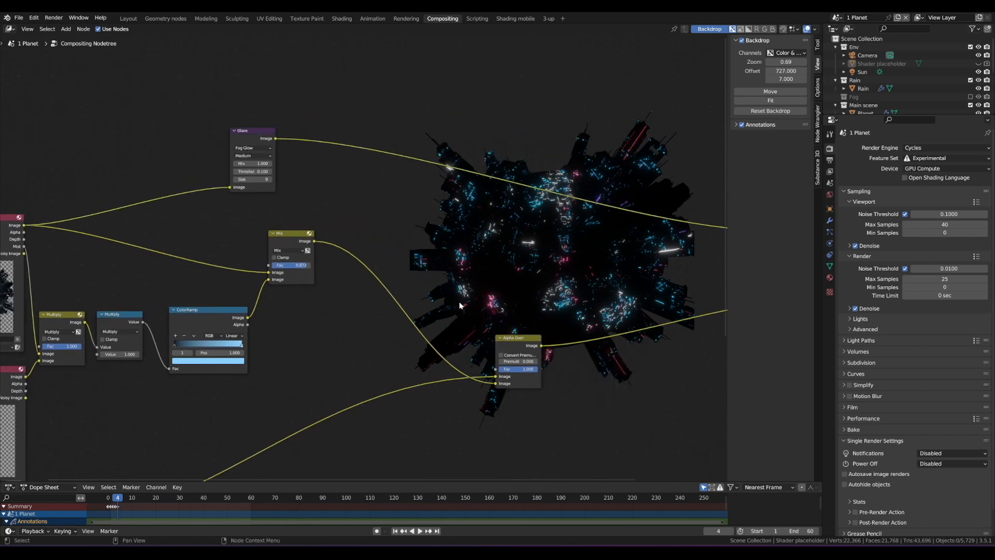
{"action": "mouse_move", "coordinate": [521, 313]}
{"action": "left_mouse_down"}
{"action": "mouse_move", "coordinate": [562, 338]}
{"action": "mouse_move", "coordinate": [515, 318]}
{"action": "left_mouse_up"}
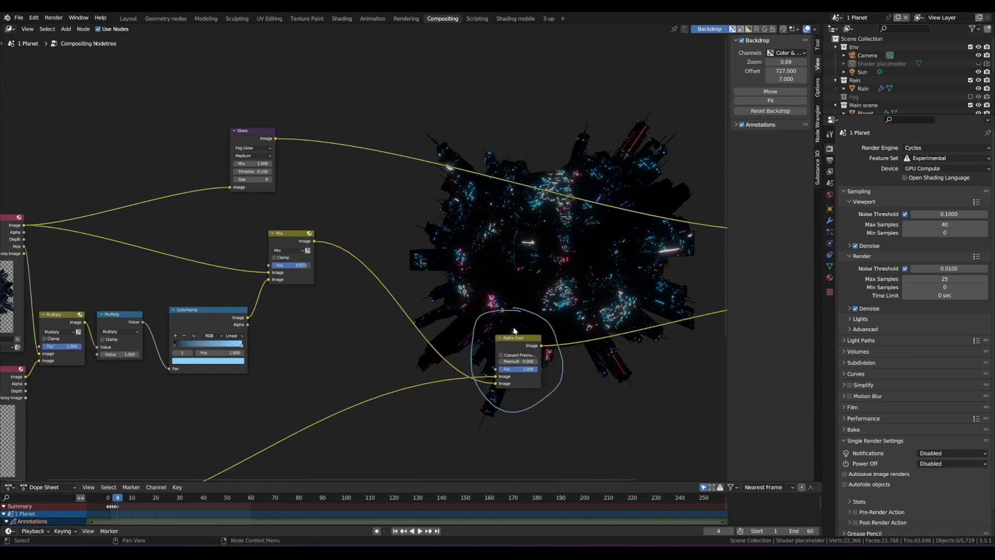
{"action": "mouse_move", "coordinate": [533, 398]}
{"action": "right_mouse_down"}
{"action": "mouse_move", "coordinate": [587, 359]}
{"action": "mouse_move", "coordinate": [516, 432]}
{"action": "right_mouse_up"}
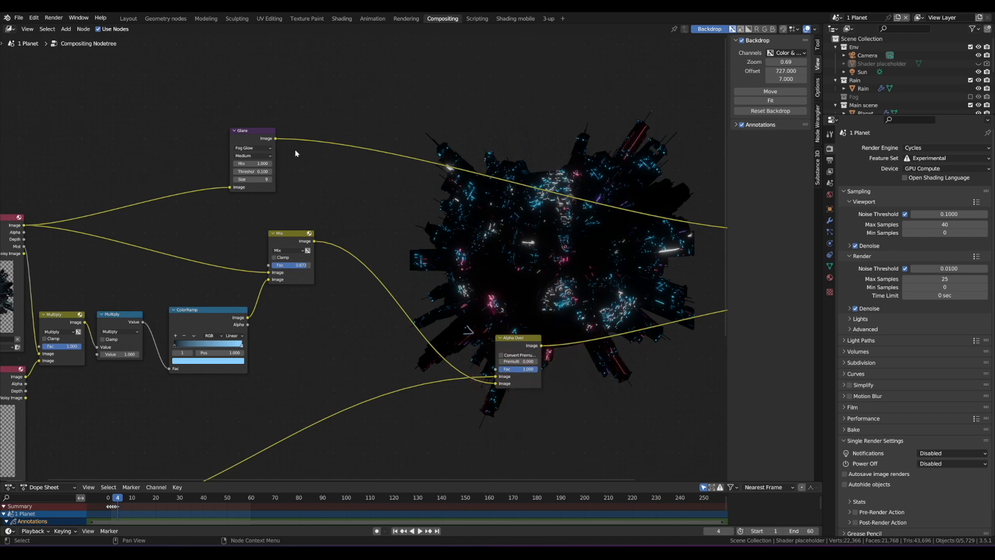
Duplicate the Mix node, insert the copy before Alpha Over, set it to Add, and connect the Glare output to its second Image input.
{"action": "key", "text": "shift+d"}
{"action": "left_click", "coordinate": [406, 249]}
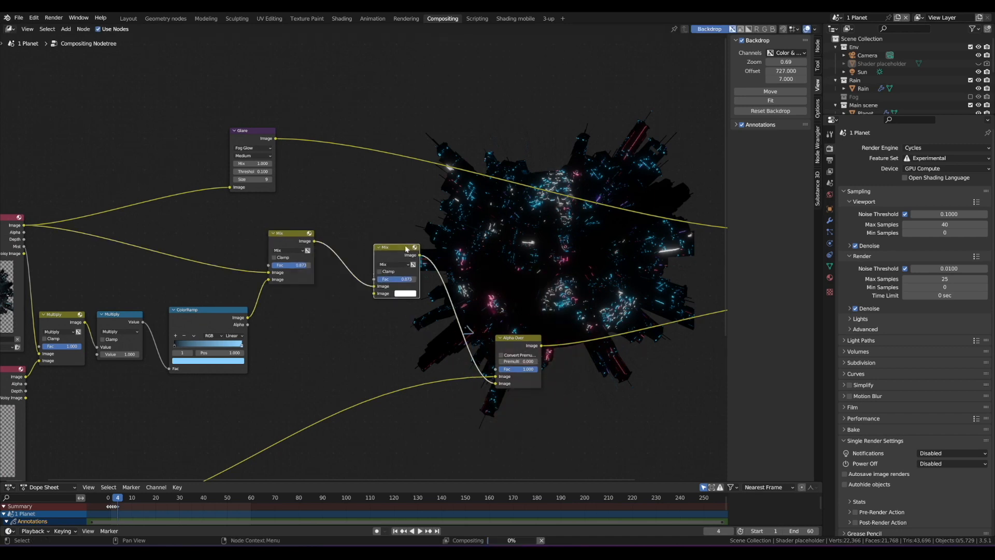
{"action": "left_click", "coordinate": [402, 266]}
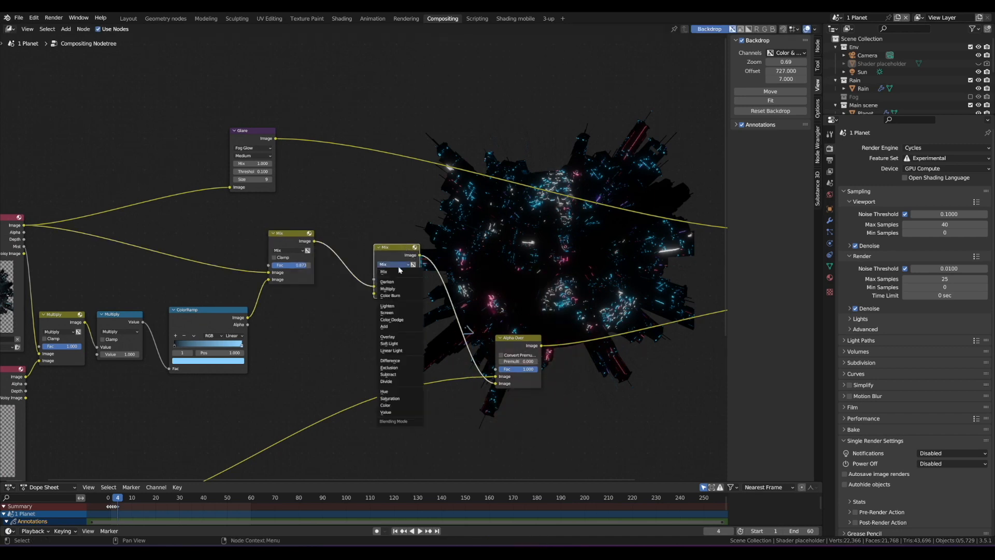
{"action": "left_click", "coordinate": [405, 324]}
{"action": "left_click_drag", "start_coordinate": [277, 139], "coordinate": [374, 293]}
Preview the Alpha Over output in the Viewer and set the Add node's Fac to 1.
{"action": "middle_click_drag", "start_coordinate": [471, 276], "coordinate": [391, 231]}
{"action": "left_click", "coordinate": [441, 297], "text": "ctrl+shift"}
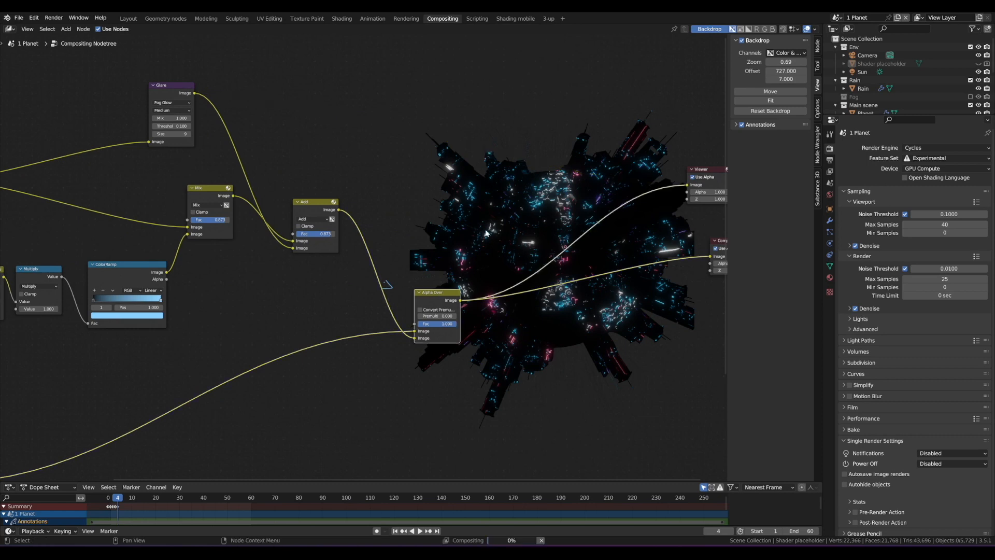
{"action": "mouse_move", "coordinate": [434, 198]}
{"action": "middle_mouse_down"}
{"action": "mouse_move", "coordinate": [421, 195]}
{"action": "mouse_move", "coordinate": [440, 204]}
{"action": "mouse_move", "coordinate": [437, 181]}
{"action": "middle_mouse_up"}
{"action": "scroll", "coordinate": [420, 194], "scroll_direction": "down", "scroll_amount": 1}
{"action": "scroll", "coordinate": [437, 195], "scroll_direction": "up", "scroll_amount": 1}
{"action": "scroll", "coordinate": [437, 194], "scroll_direction": "up", "scroll_amount": 1}
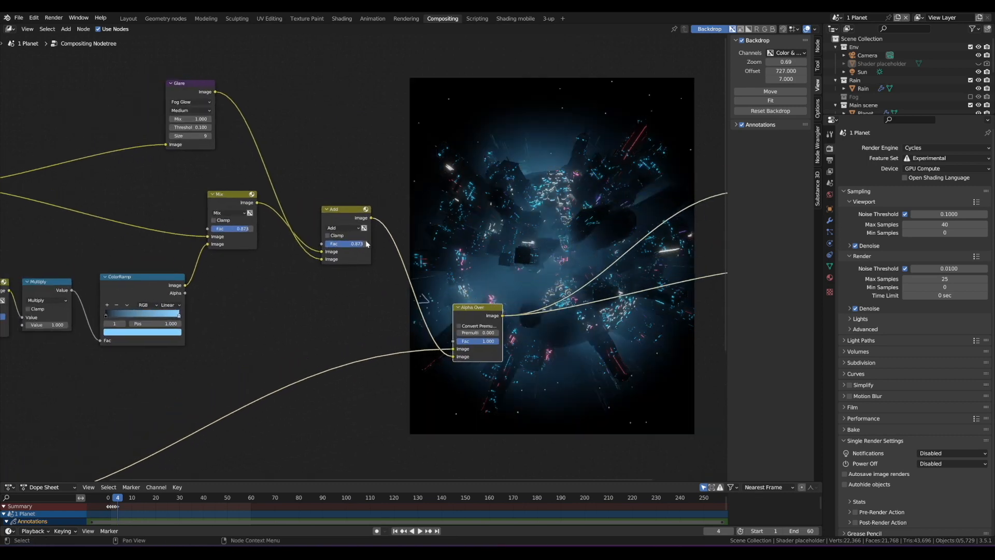
{"action": "mouse_move", "coordinate": [364, 248]}
{"action": "left_mouse_down"}
{"action": "mouse_move", "coordinate": [344, 248]}
{"action": "mouse_move", "coordinate": [366, 247]}
{"action": "left_mouse_up"}
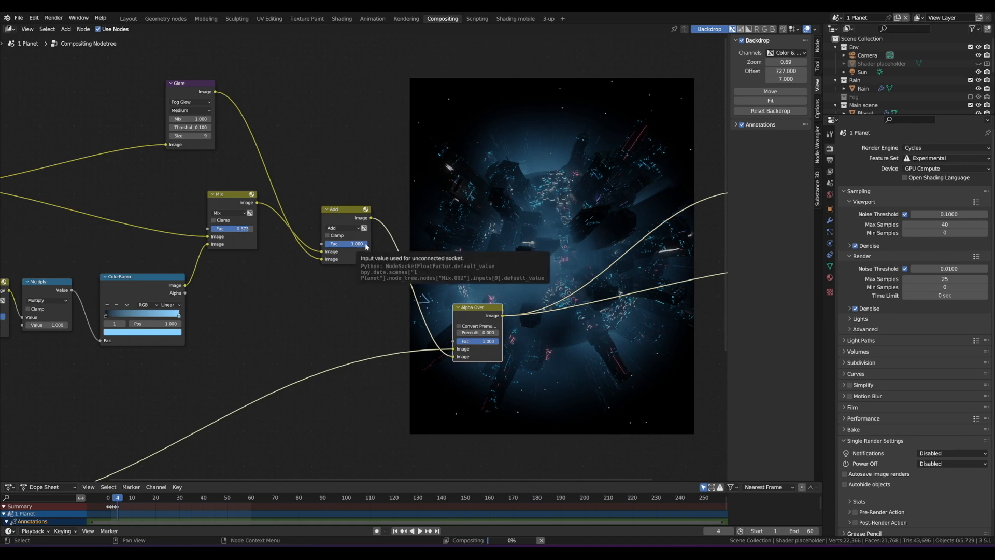
{"action": "mouse_move", "coordinate": [363, 246]}
{"action": "left_mouse_down"}
{"action": "mouse_move", "coordinate": [353, 245]}
{"action": "mouse_move", "coordinate": [376, 246]}
{"action": "left_mouse_up"}
Mute and unmute the Add node repeatedly to compare the composite with and without the glow on the city lights.
{"action": "left_click", "coordinate": [343, 214]}
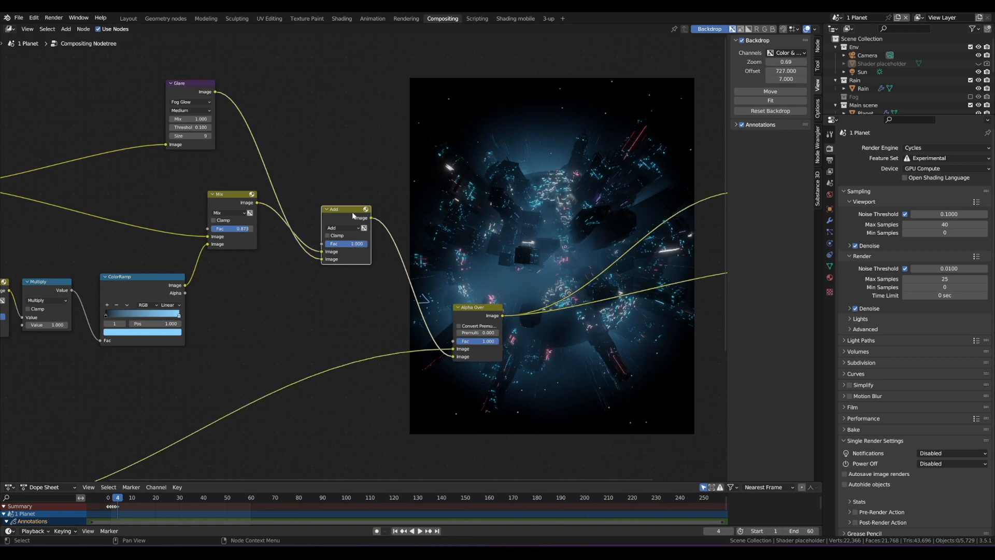
{"action": "key", "text": "m"}
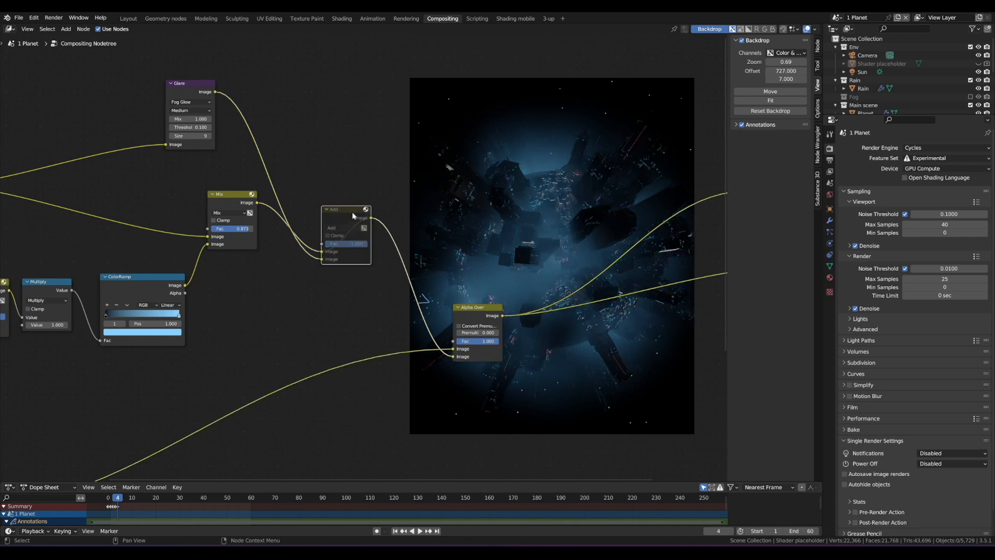
{"action": "key", "text": "m"}
{"action": "key", "text": "m"}
{"action": "key", "text": "m"}
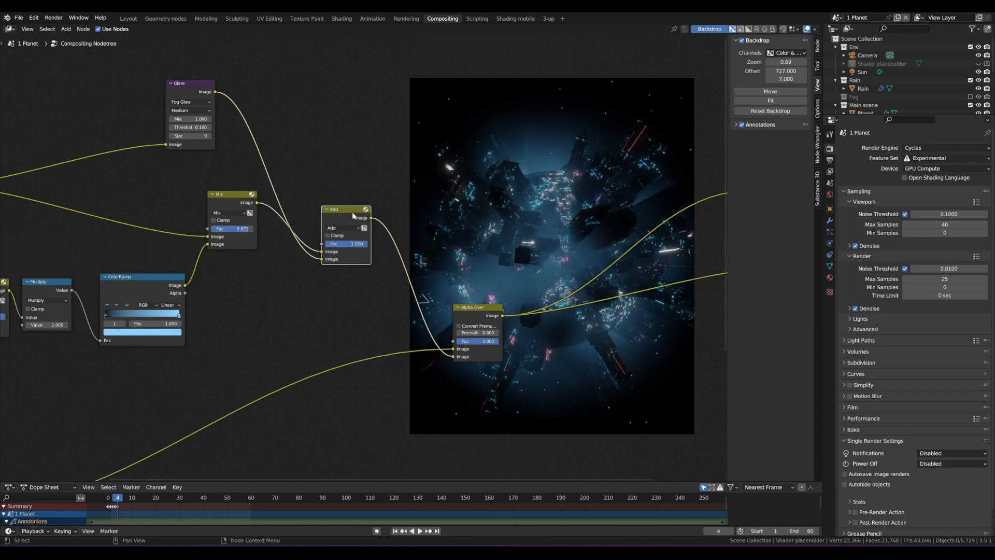
{"action": "key", "text": "m"}
{"action": "key", "text": "m"}
{"action": "scroll", "coordinate": [494, 191], "scroll_direction": "up", "scroll_amount": 1}
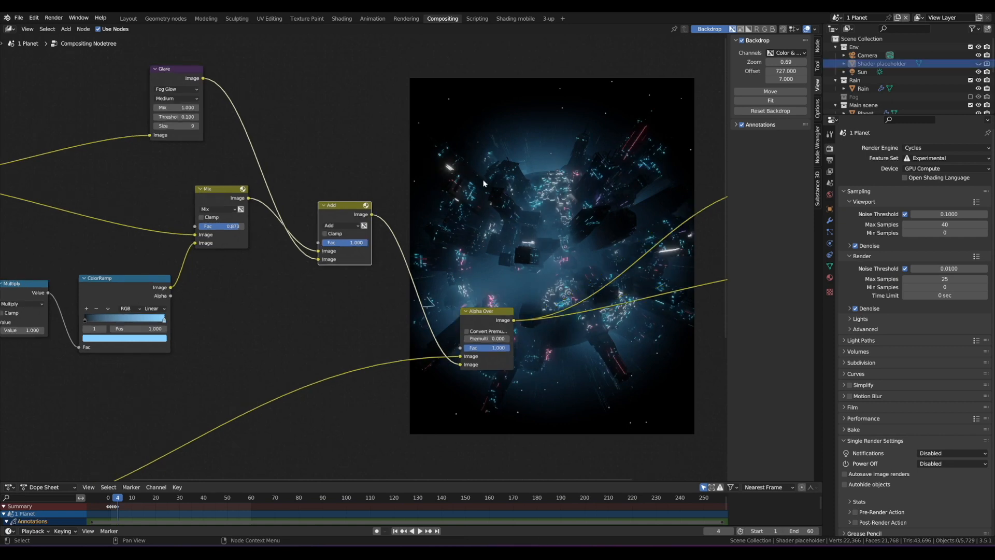
{"action": "left_click", "coordinate": [459, 188]}
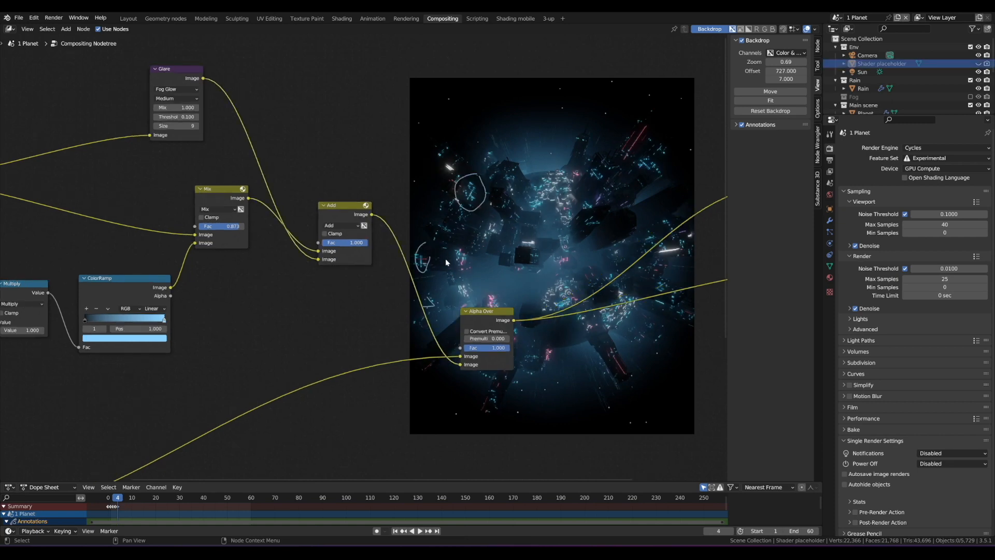
{"action": "mouse_move", "coordinate": [484, 181]}
{"action": "right_mouse_down"}
{"action": "mouse_move", "coordinate": [437, 245]}
{"action": "mouse_move", "coordinate": [429, 301]}
{"action": "right_mouse_up"}
Switch to the Shading workspace, load the Building big material on the Shader placeholder object, and use rendered viewport shading.
{"action": "left_click", "coordinate": [342, 19]}
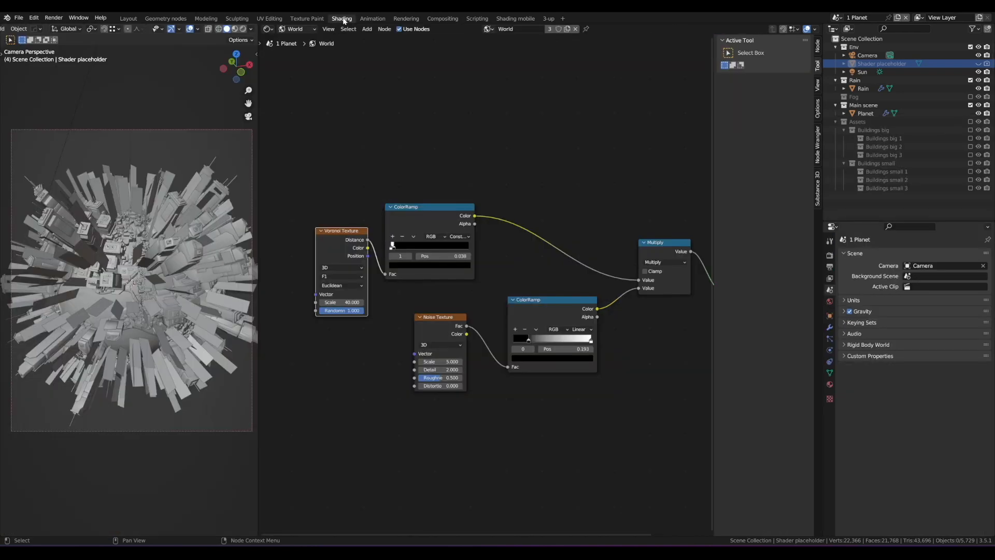
{"action": "left_click", "coordinate": [300, 29]}
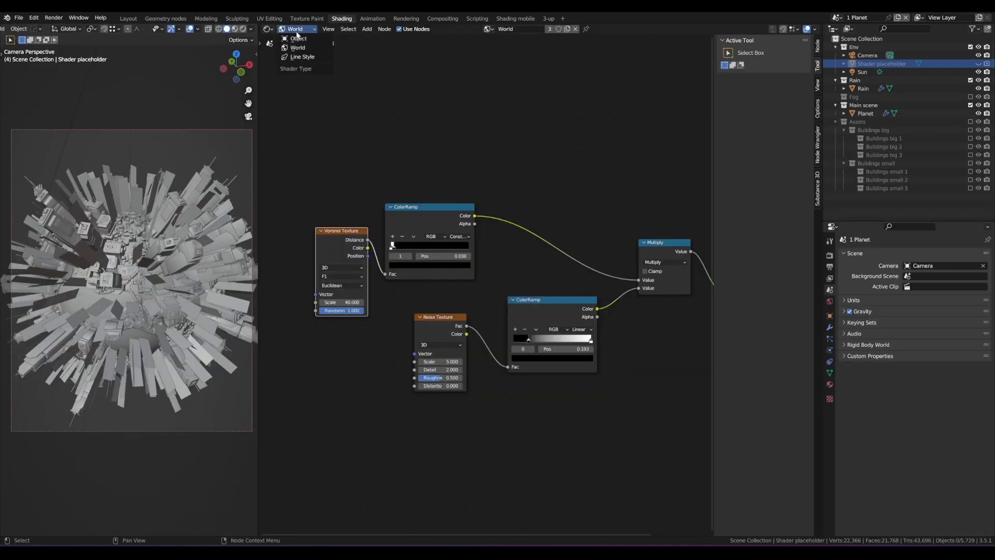
{"action": "left_click", "coordinate": [293, 38]}
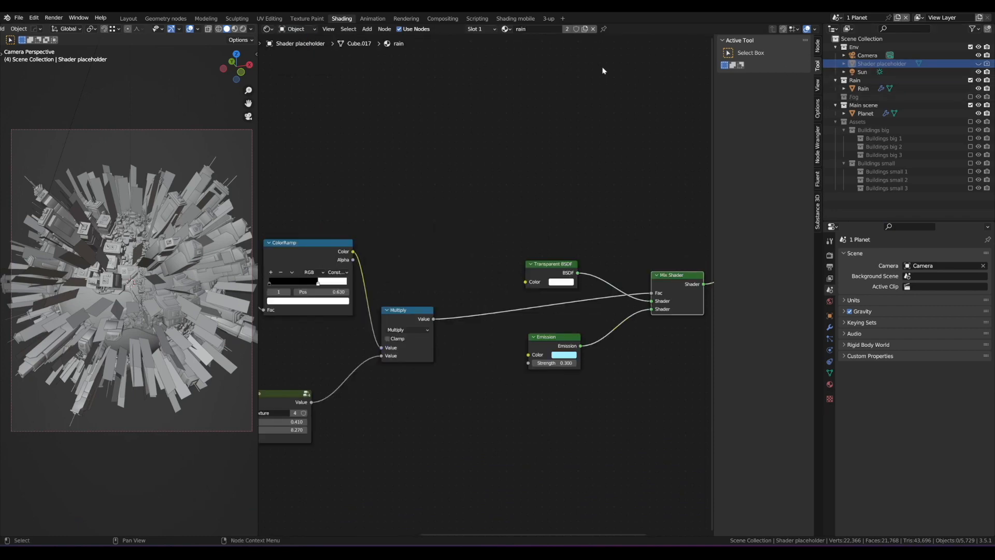
{"action": "left_click", "coordinate": [507, 29]}
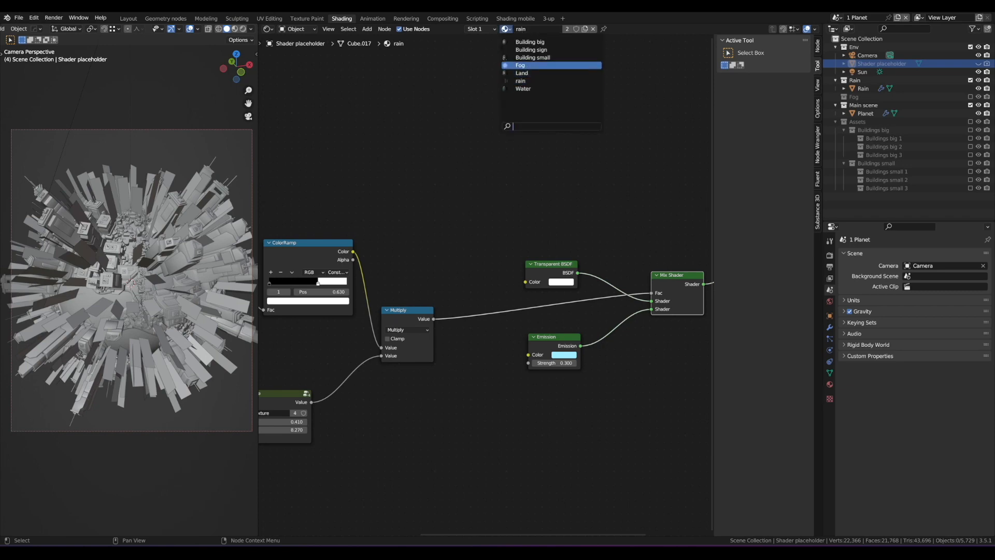
{"action": "left_click", "coordinate": [532, 42]}
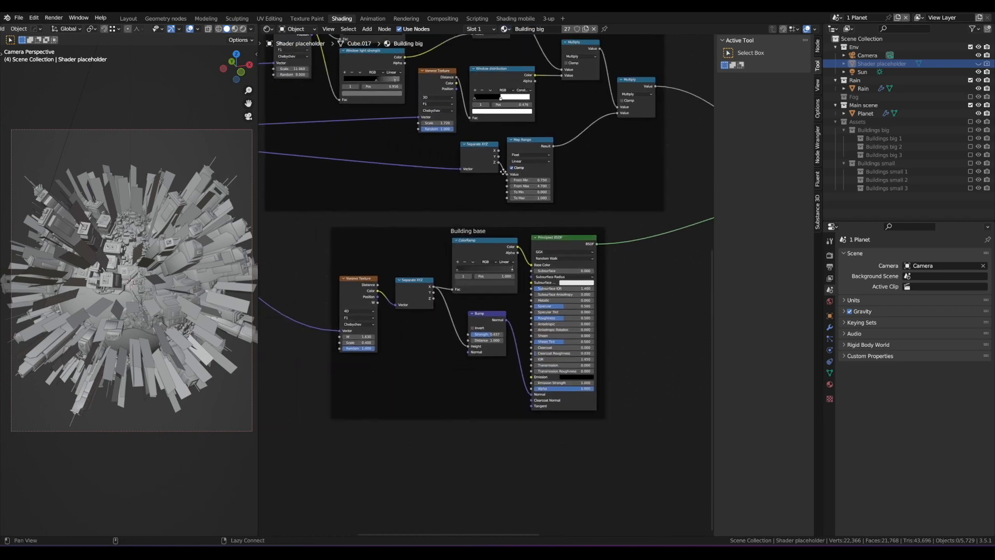
{"action": "key", "text": "z"}
{"action": "left_click", "coordinate": [187, 205]}
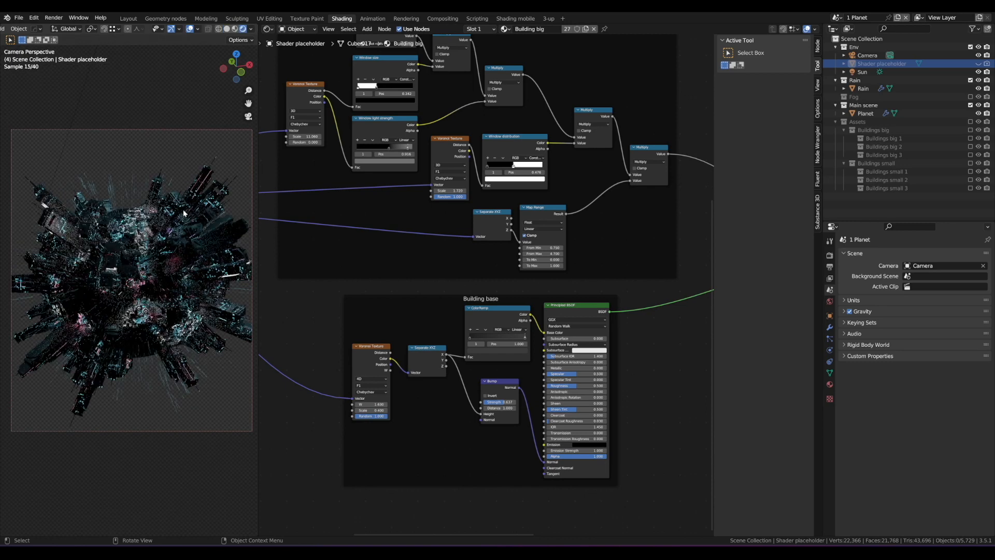
Darken the bright stop of the Window light strength ramp in the Windows frame to a Value of 0.052.
{"action": "middle_click_drag", "start_coordinate": [468, 117], "coordinate": [493, 221]}
{"action": "scroll", "coordinate": [498, 221], "scroll_direction": "up", "scroll_amount": 2}
{"action": "scroll", "coordinate": [499, 214], "scroll_direction": "up", "scroll_amount": 5}
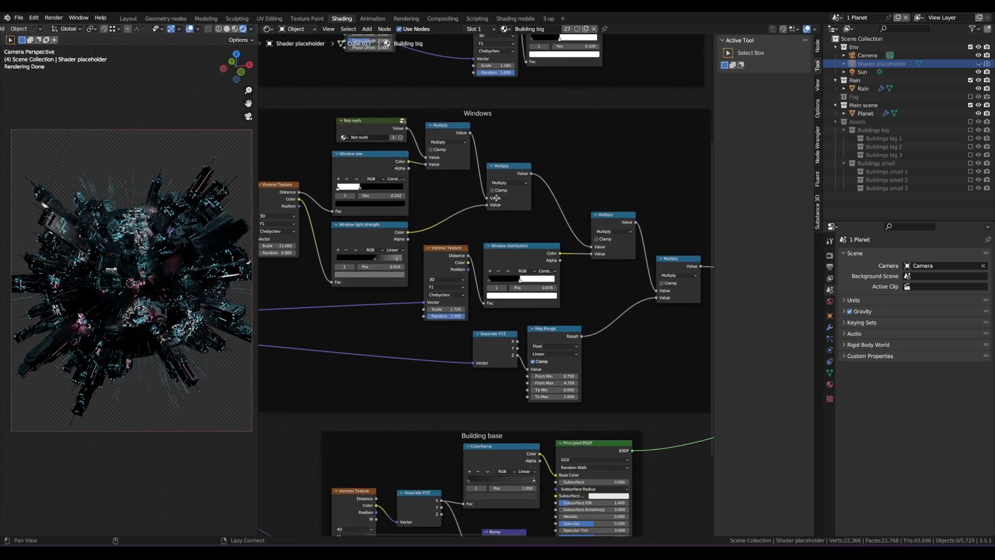
{"action": "middle_click_drag", "start_coordinate": [468, 245], "coordinate": [470, 250]}
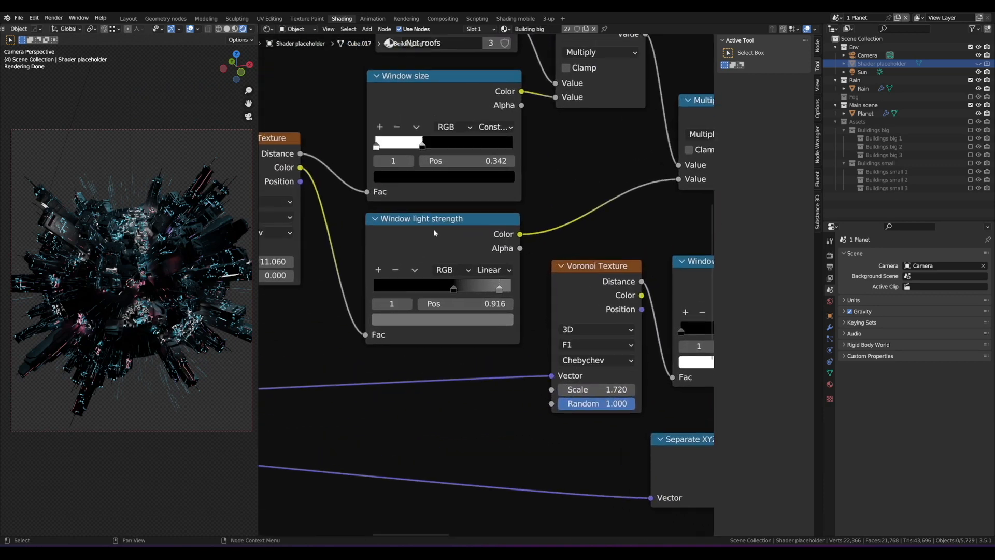
{"action": "left_click", "coordinate": [394, 194]}
{"action": "key", "text": "d"}
{"action": "mouse_move", "coordinate": [389, 197]}
{"action": "left_mouse_down"}
{"action": "mouse_move", "coordinate": [510, 280]}
{"action": "mouse_move", "coordinate": [389, 192]}
{"action": "left_mouse_up"}
{"action": "mouse_move", "coordinate": [426, 194]}
{"action": "right_mouse_down"}
{"action": "mouse_move", "coordinate": [415, 193]}
{"action": "mouse_move", "coordinate": [471, 206]}
{"action": "right_mouse_up"}
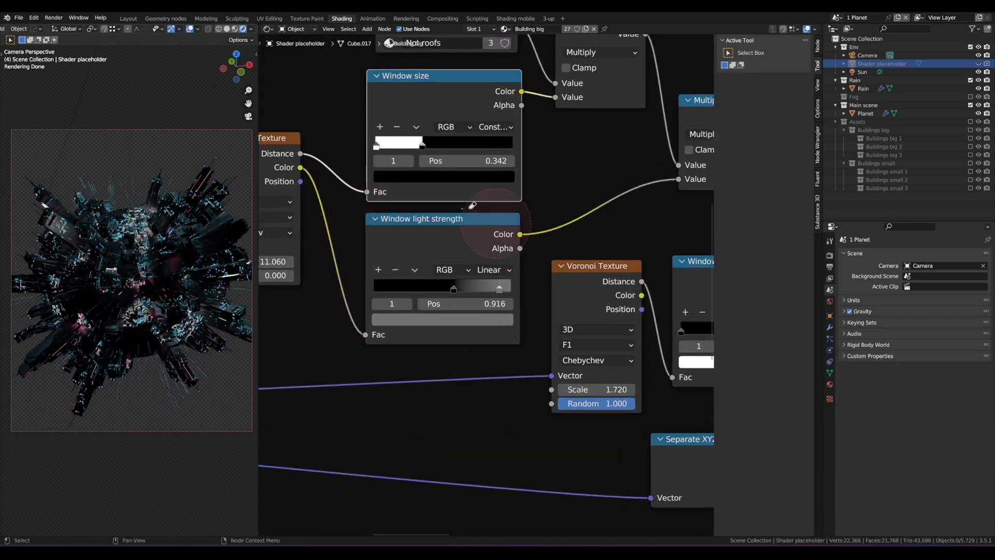
{"action": "scroll", "coordinate": [131, 250], "scroll_direction": "up", "scroll_amount": 2}
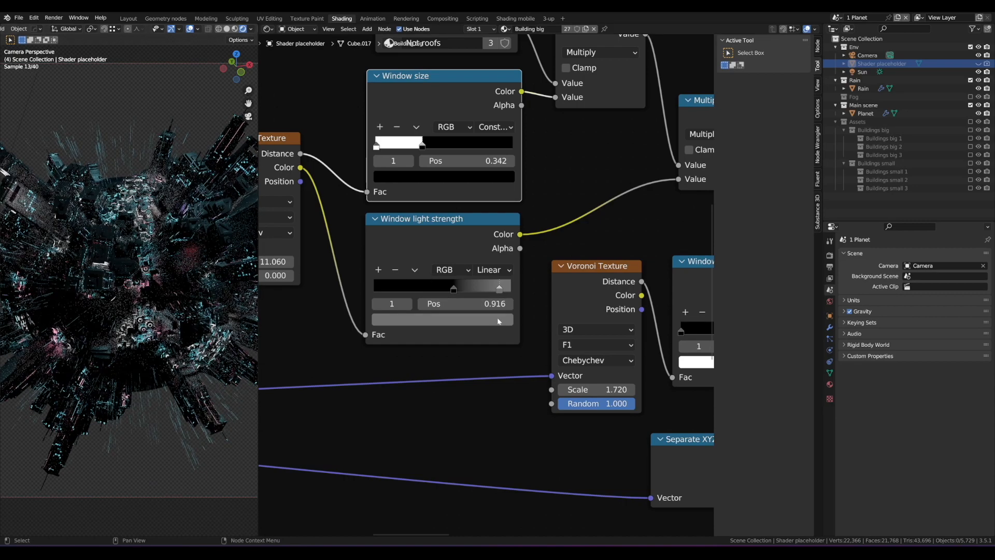
{"action": "left_click", "coordinate": [466, 319]}
{"action": "left_click_drag", "start_coordinate": [477, 193], "coordinate": [478, 210]}
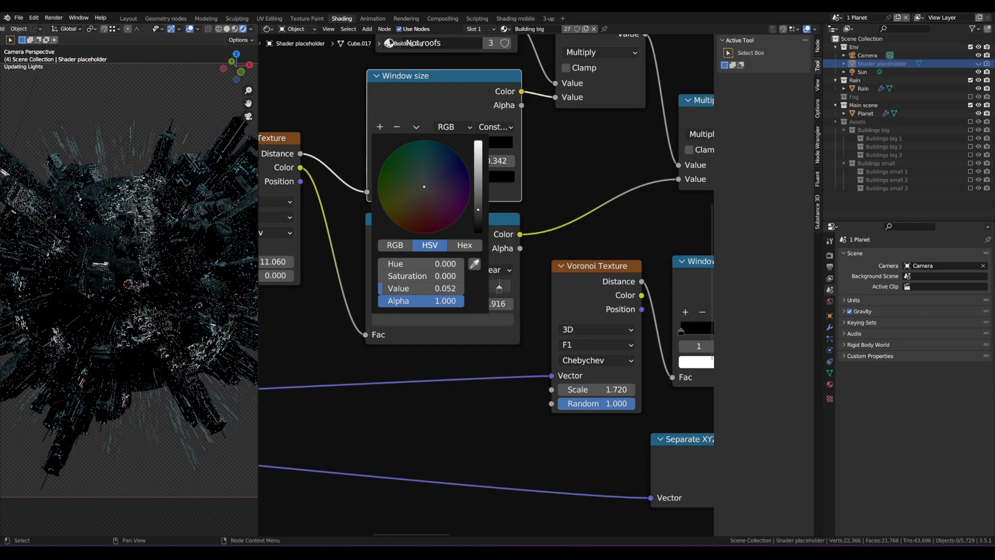
Render the planet scene from the Compositing workspace to check the window lights, and return to the Shading workspace.
{"action": "left_click", "coordinate": [430, 19]}
{"action": "key", "text": "F12"}
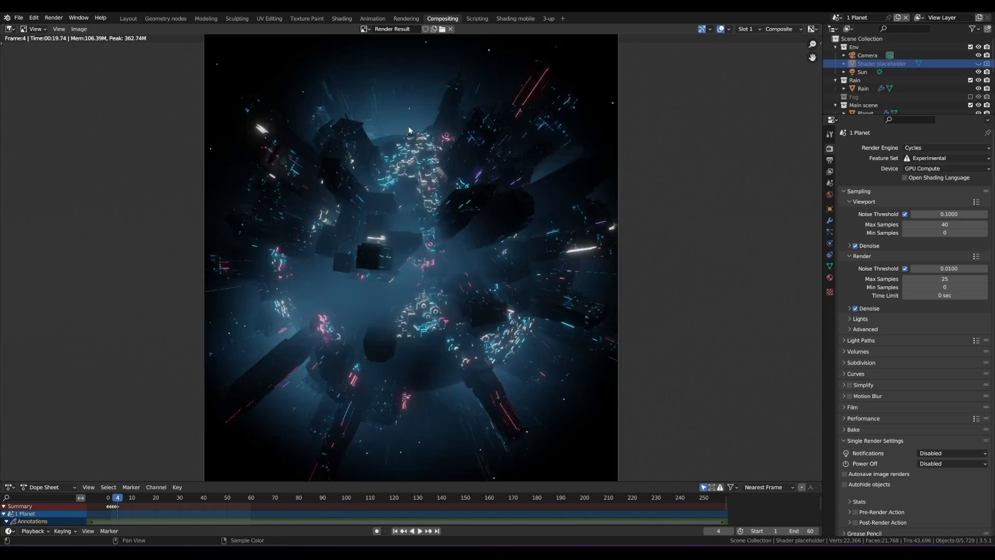
{"action": "key", "text": "Escape"}
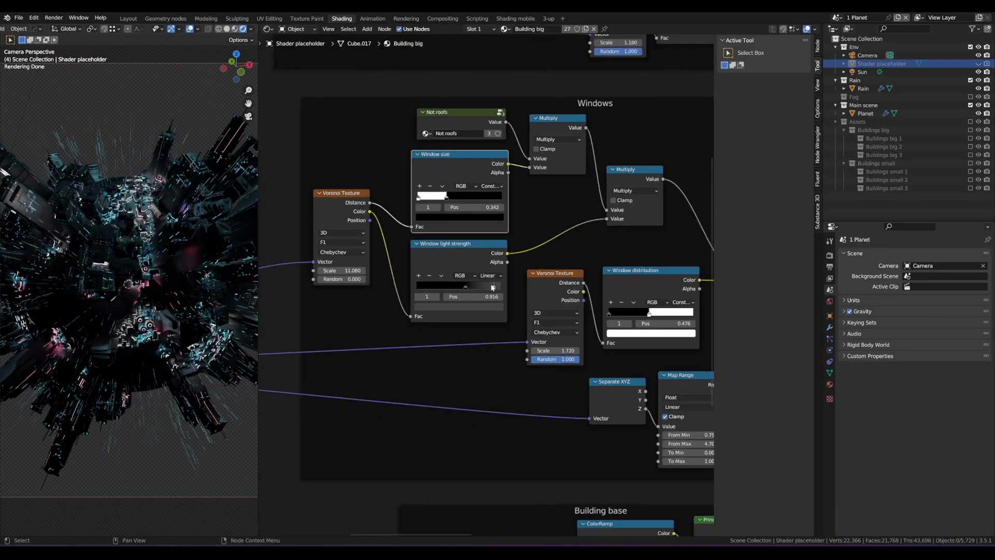
Hide the Rain object in the viewport and inspect the buildings alongside the material's Streaks nodes.
{"action": "scroll", "coordinate": [489, 243], "scroll_direction": "up", "scroll_amount": 3}
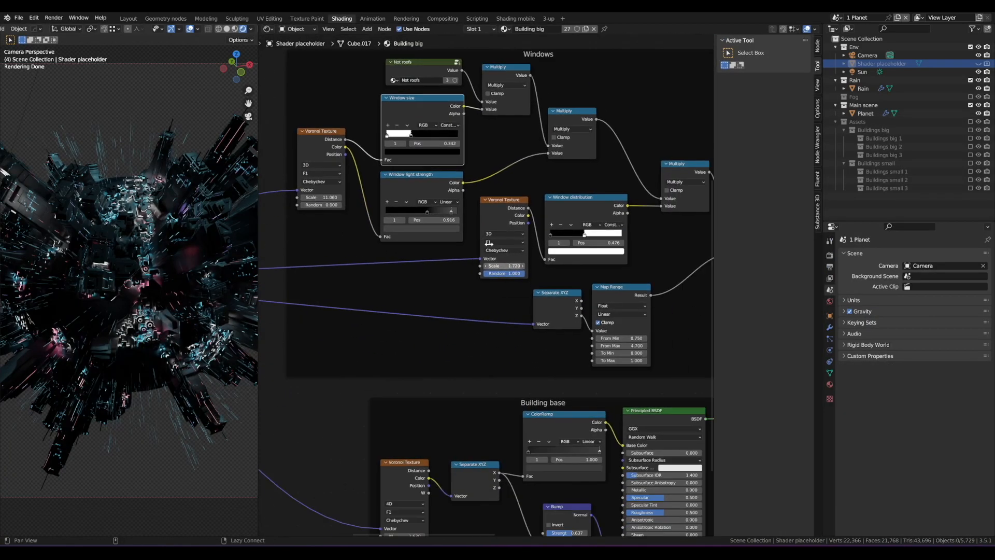
{"action": "mouse_move", "coordinate": [489, 243]}
{"action": "left_mouse_down", "text": "alt"}
{"action": "mouse_move", "coordinate": [442, 133]}
{"action": "mouse_move", "coordinate": [483, 337]}
{"action": "left_mouse_up", "text": "alt"}
{"action": "left_click_drag", "start_coordinate": [470, 128], "coordinate": [492, 371], "text": "alt"}
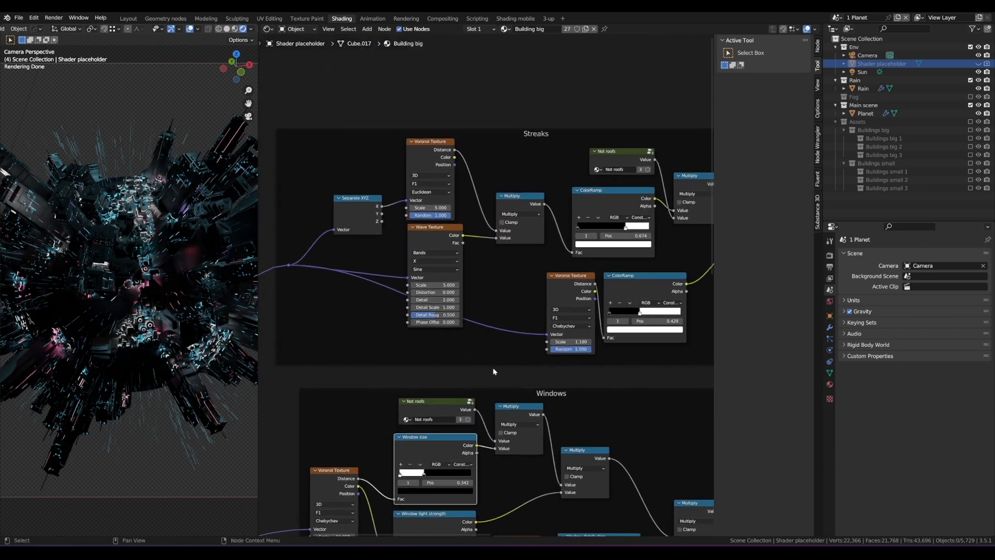
{"action": "scroll", "coordinate": [493, 372], "scroll_direction": "up", "scroll_amount": 2}
{"action": "middle_click_drag", "start_coordinate": [516, 292], "coordinate": [439, 285]}
{"action": "scroll", "coordinate": [152, 255], "scroll_direction": "up", "scroll_amount": 1}
{"action": "middle_click_drag", "start_coordinate": [152, 255], "coordinate": [198, 242], "text": "shift"}
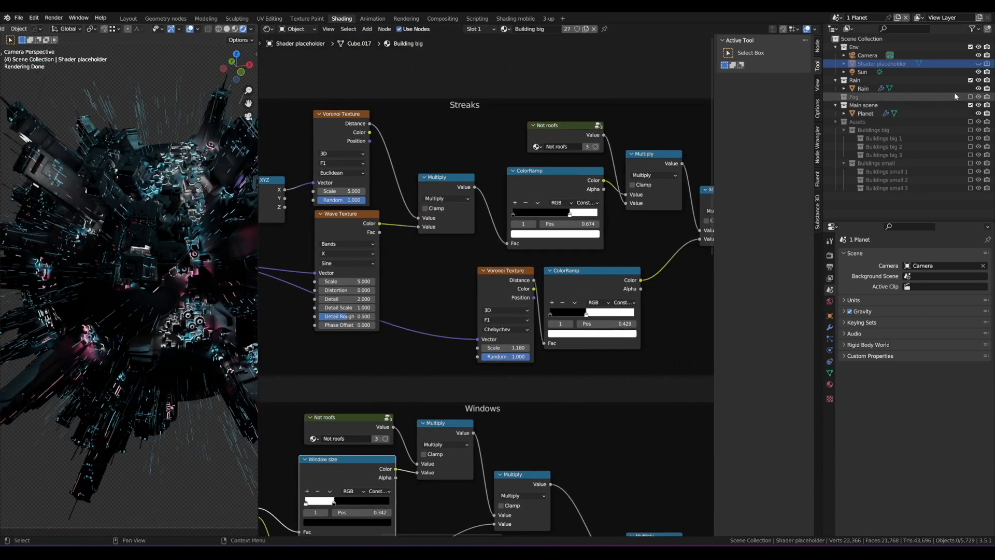
{"action": "left_click", "coordinate": [979, 89]}
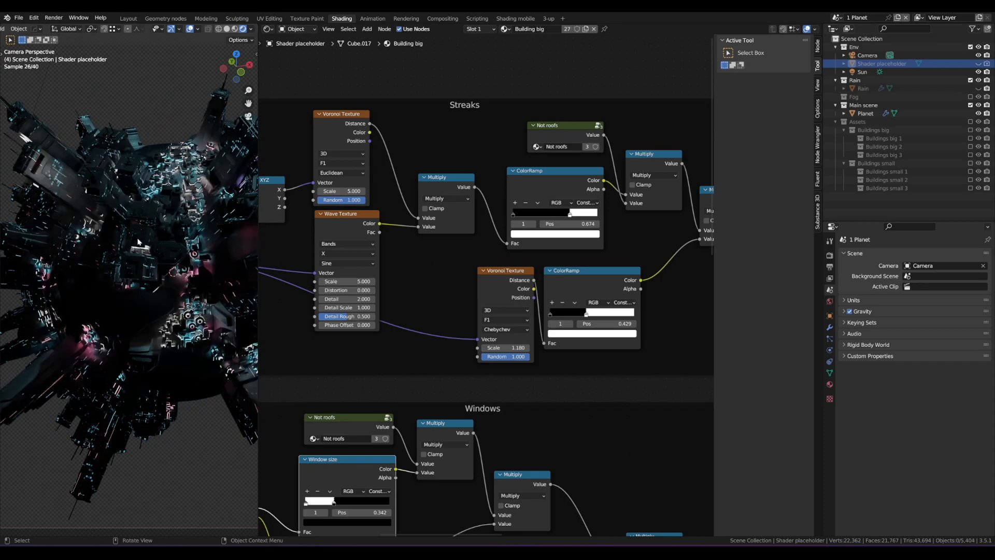
{"action": "middle_click_drag", "start_coordinate": [106, 222], "coordinate": [125, 237], "text": "shift"}
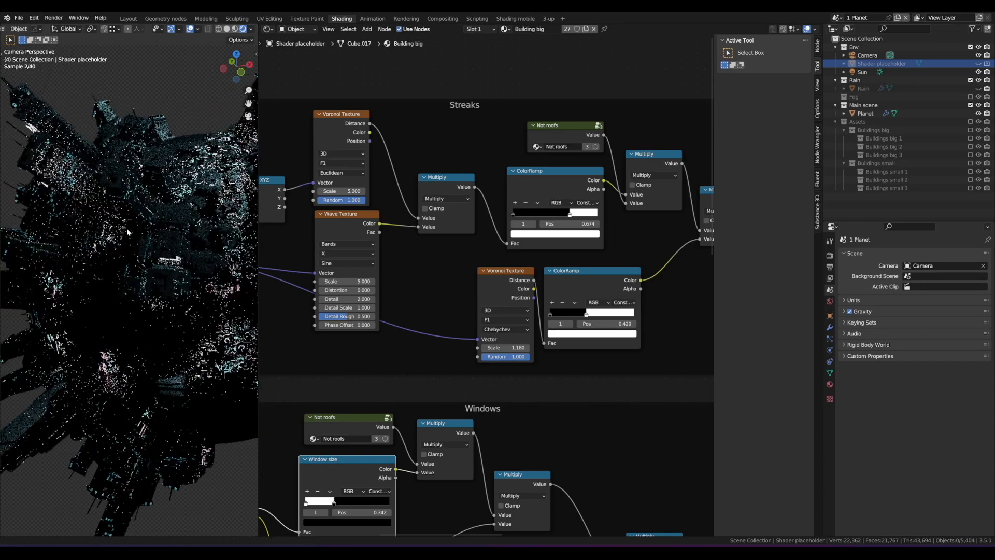
{"action": "scroll", "coordinate": [472, 248], "scroll_direction": "down", "scroll_amount": 2}
{"action": "middle_click_drag", "start_coordinate": [472, 247], "coordinate": [470, 233]}
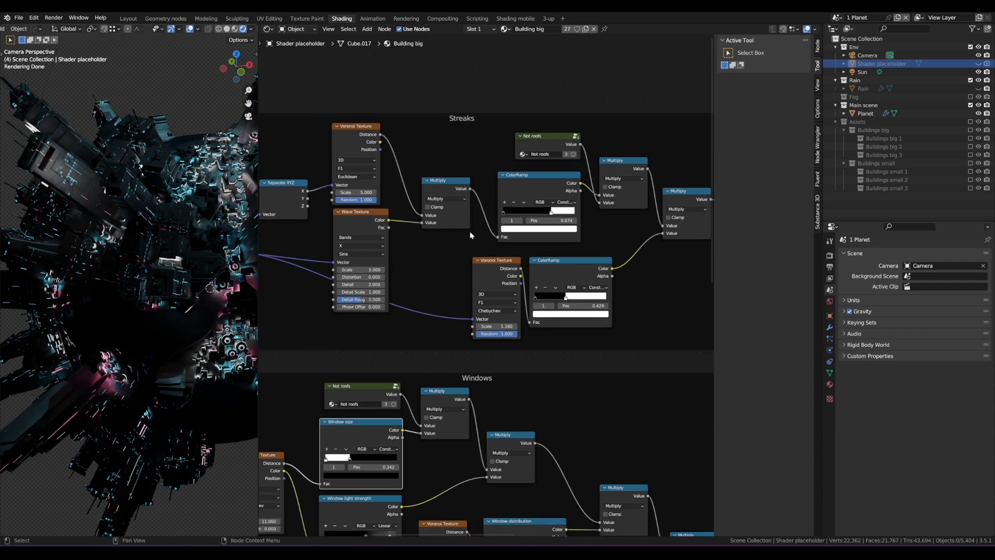
{"action": "left_click", "coordinate": [495, 269]}
{"action": "key", "text": "d"}
{"action": "mouse_move", "coordinate": [607, 242]}
{"action": "left_mouse_down"}
{"action": "mouse_move", "coordinate": [517, 223]}
{"action": "mouse_move", "coordinate": [517, 352]}
{"action": "mouse_move", "coordinate": [609, 245]}
{"action": "left_mouse_up"}
{"action": "key", "text": "d"}
{"action": "mouse_move", "coordinate": [609, 246]}
{"action": "right_mouse_down"}
{"action": "mouse_move", "coordinate": [467, 256]}
{"action": "mouse_move", "coordinate": [611, 311]}
{"action": "mouse_move", "coordinate": [604, 304]}
{"action": "right_mouse_up"}
Preview the ColorRamp fed by the Chebychev Voronoi Texture in the Streaks frame and move its white stop to position 0.364.
{"action": "scroll", "coordinate": [604, 304], "scroll_direction": "up", "scroll_amount": 2}
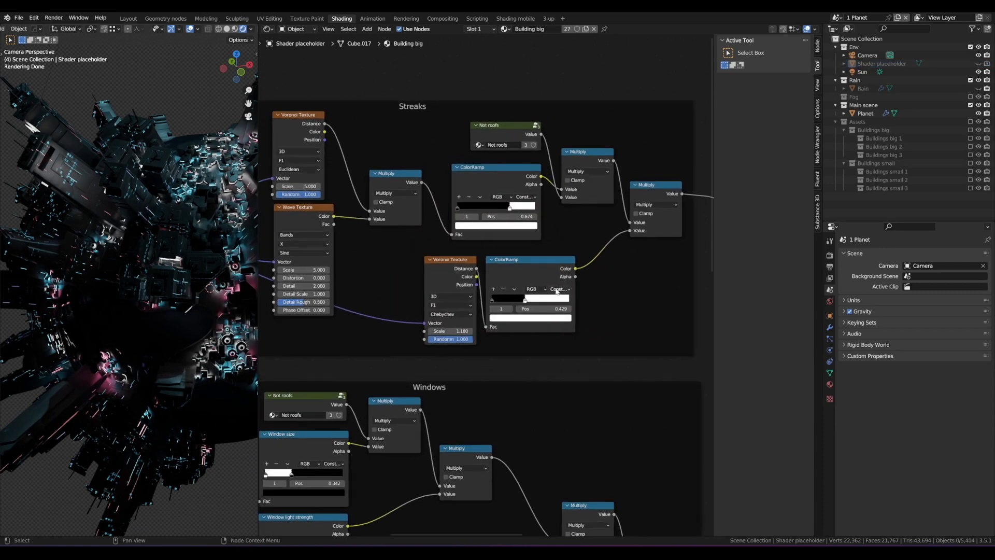
{"action": "left_click", "coordinate": [533, 262], "text": "ctrl+shift"}
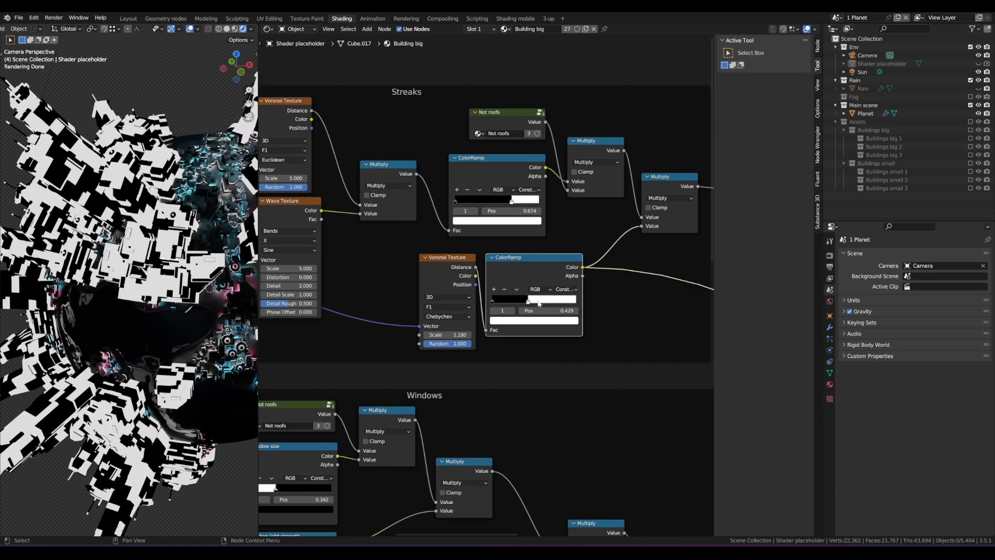
{"action": "left_click_drag", "start_coordinate": [528, 302], "coordinate": [522, 302]}
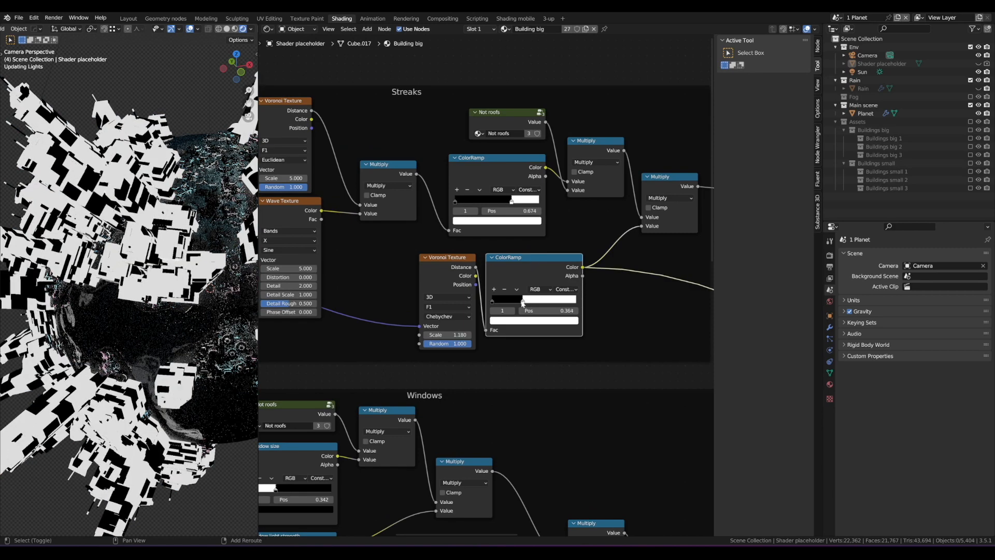
Move the white stop to 0.334 on the Chebychev Voronoi's ColorRamp and to 0.652 on the upper Streaks ColorRamp, previewing the upper Multiply.
{"action": "left_click_drag", "start_coordinate": [521, 302], "coordinate": [519, 303]}
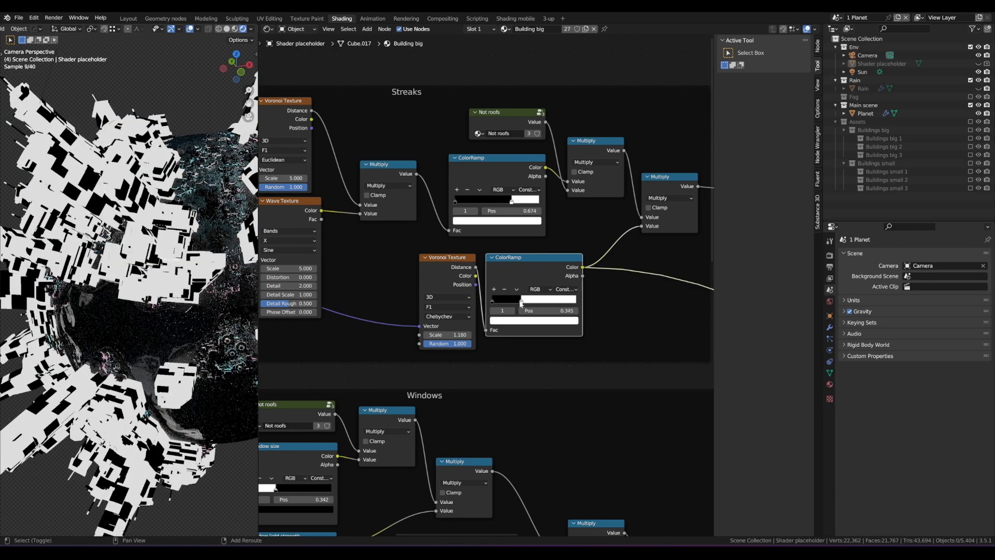
{"action": "middle_click_drag", "start_coordinate": [586, 290], "coordinate": [533, 288]}
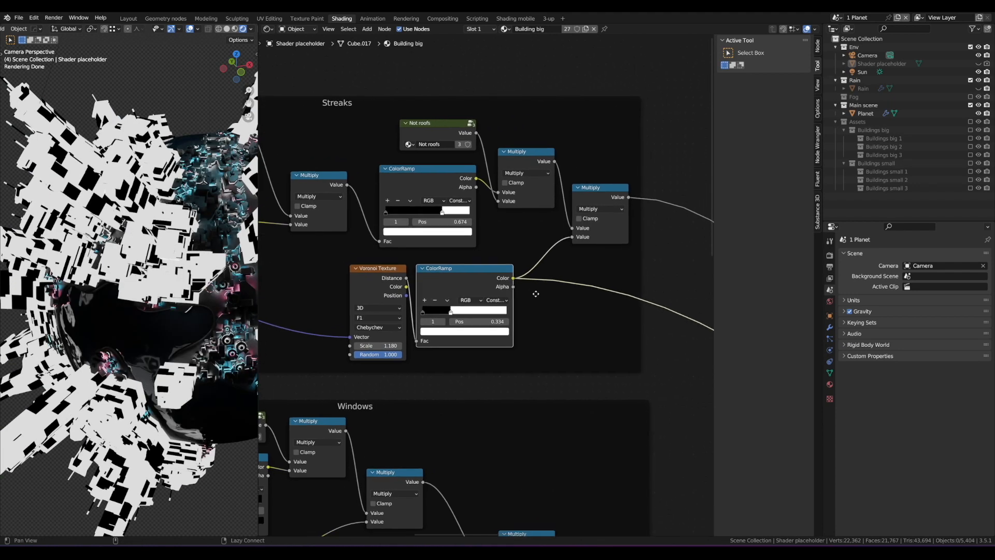
{"action": "left_click", "coordinate": [510, 166], "text": "ctrl+shift"}
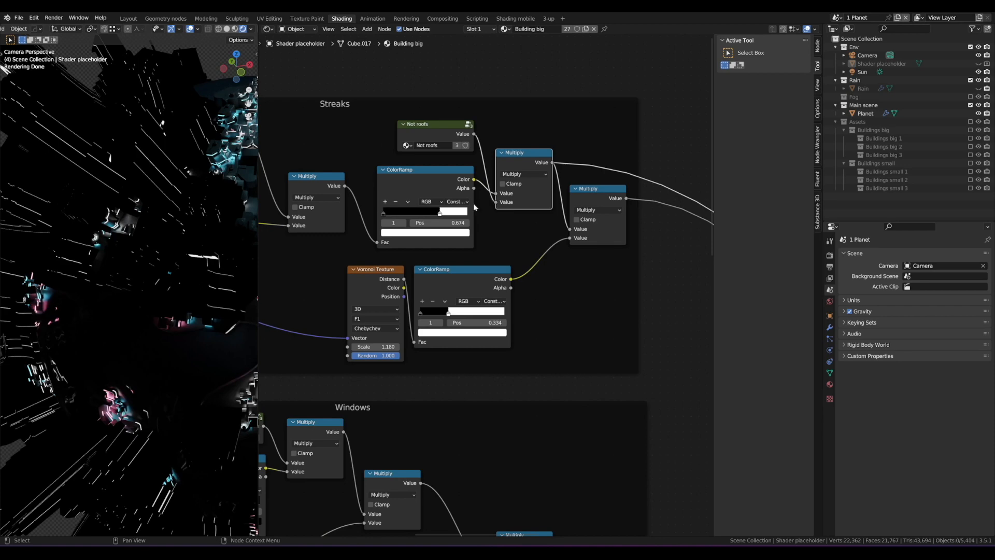
{"action": "left_click_drag", "start_coordinate": [441, 213], "coordinate": [438, 216]}
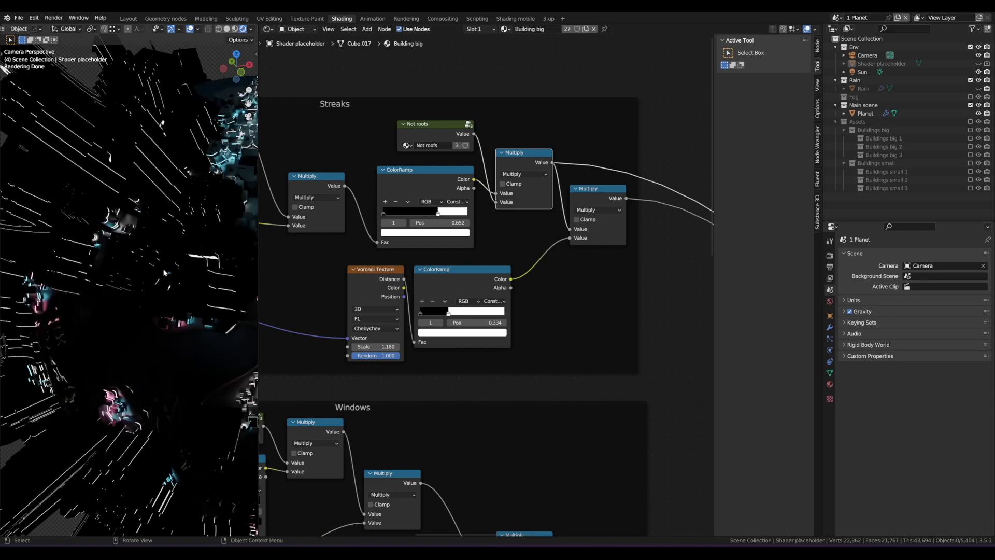
{"action": "scroll", "coordinate": [154, 279], "scroll_direction": "down", "scroll_amount": 2}
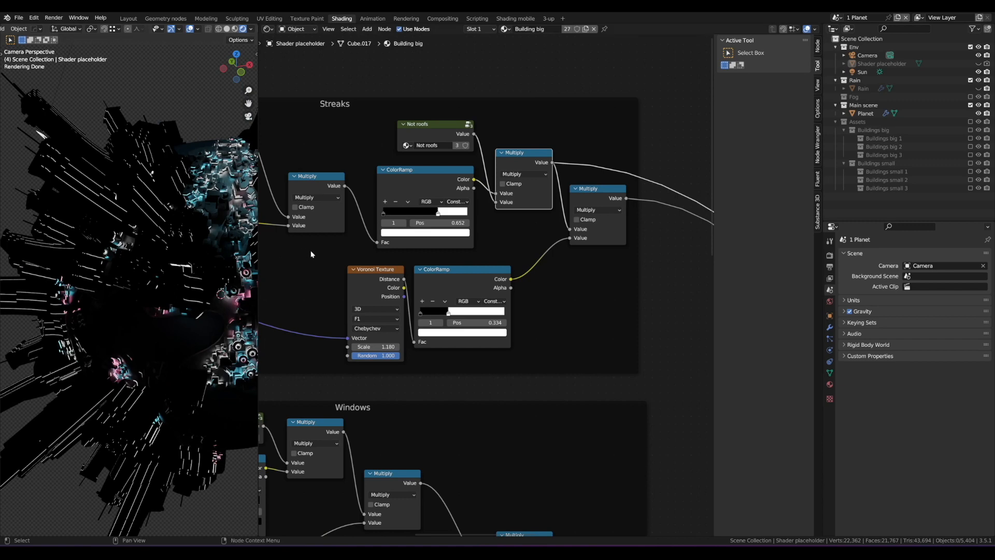
Preview the last Multiply node of the Streaks frame and set the Wave Texture's Phase Offset to 1.900.
{"action": "left_click_drag", "start_coordinate": [334, 252], "coordinate": [452, 248], "text": "alt"}
{"action": "left_click_drag", "start_coordinate": [609, 239], "coordinate": [434, 270], "text": "alt"}
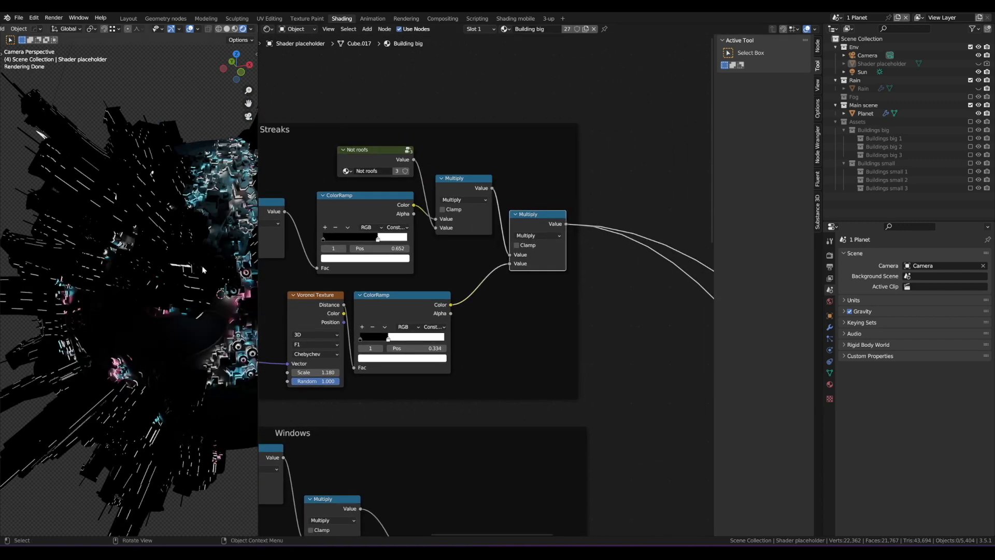
{"action": "middle_click_drag", "start_coordinate": [270, 274], "coordinate": [443, 288]}
{"action": "scroll", "coordinate": [378, 286], "scroll_direction": "up", "scroll_amount": 2}
{"action": "middle_click_drag", "start_coordinate": [377, 287], "coordinate": [428, 289]}
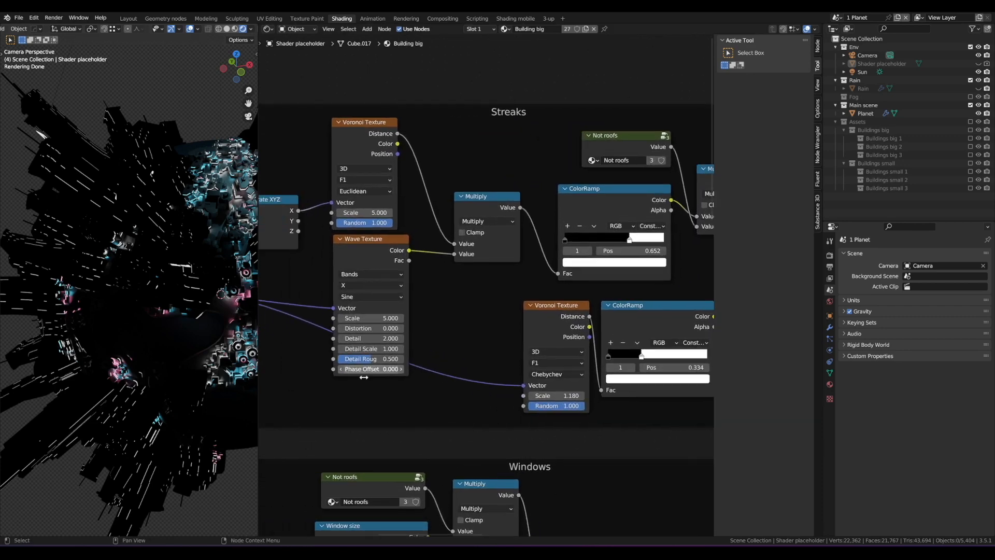
{"action": "left_click_drag", "start_coordinate": [374, 369], "coordinate": [448, 369]}
{"action": "scroll", "coordinate": [197, 302], "scroll_direction": "down", "scroll_amount": 2}
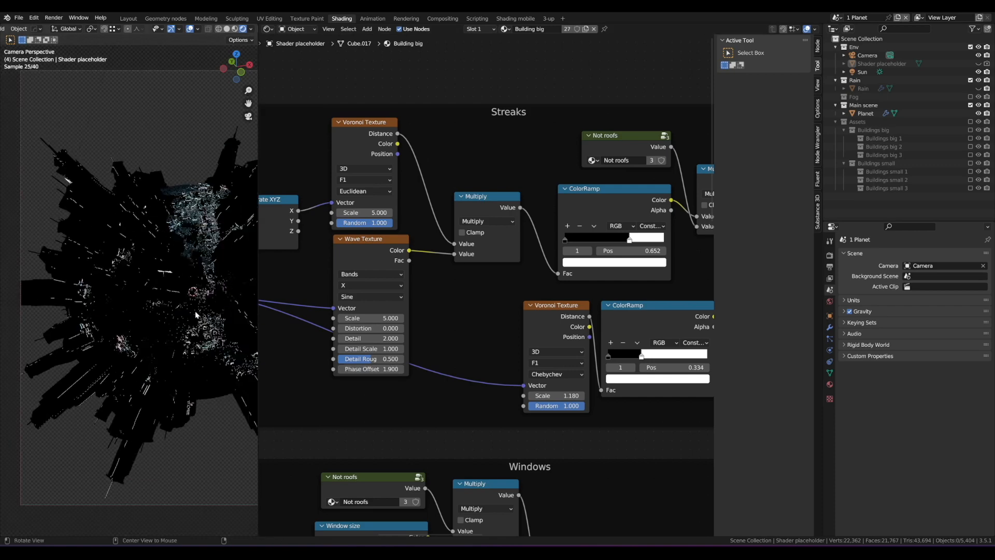
Set the Scale of the Euclidean Voronoi Texture in the Streaks frame to 5.280.
{"action": "middle_click_drag", "start_coordinate": [197, 303], "coordinate": [103, 294], "text": "shift"}
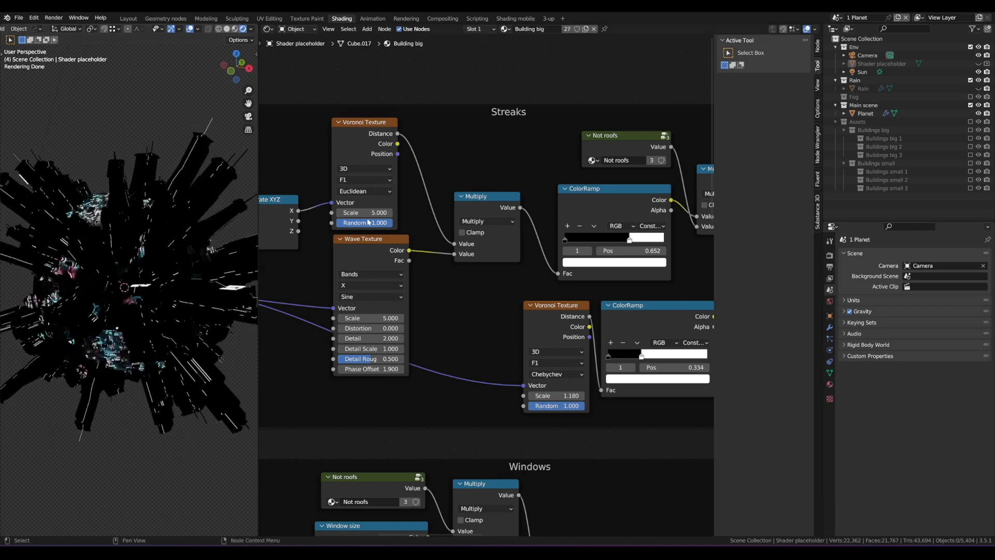
{"action": "left_click_drag", "start_coordinate": [369, 212], "coordinate": [383, 212], "text": "shift"}
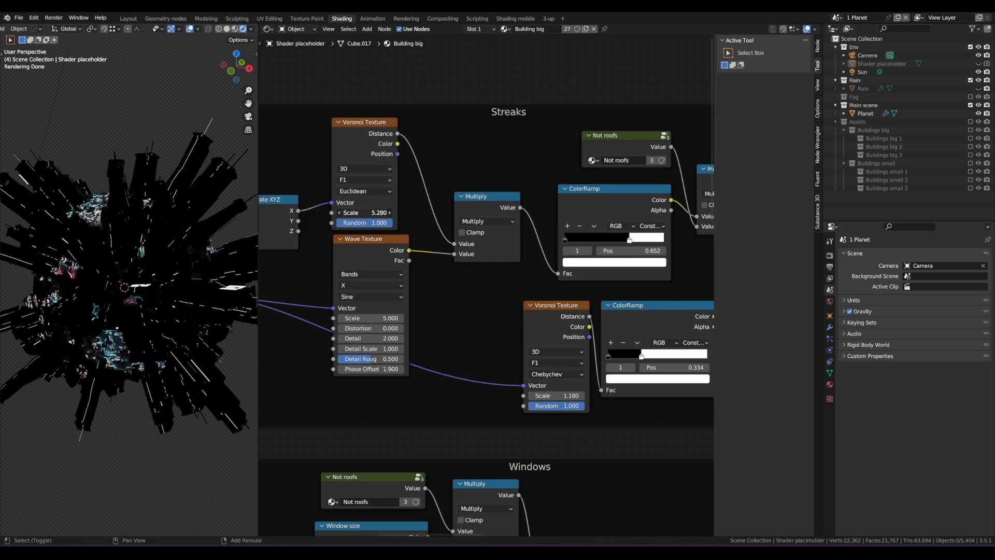
{"action": "middle_click_drag", "start_coordinate": [228, 243], "coordinate": [169, 273]}
Connect the final Mix Shader back to the Surface of the Material Output.
{"action": "scroll", "coordinate": [454, 298], "scroll_direction": "down", "scroll_amount": 9}
{"action": "mouse_move", "coordinate": [533, 270]}
{"action": "left_mouse_down", "text": "alt"}
{"action": "mouse_move", "coordinate": [675, 264]}
{"action": "mouse_move", "coordinate": [606, 190]}
{"action": "left_mouse_up", "text": "alt"}
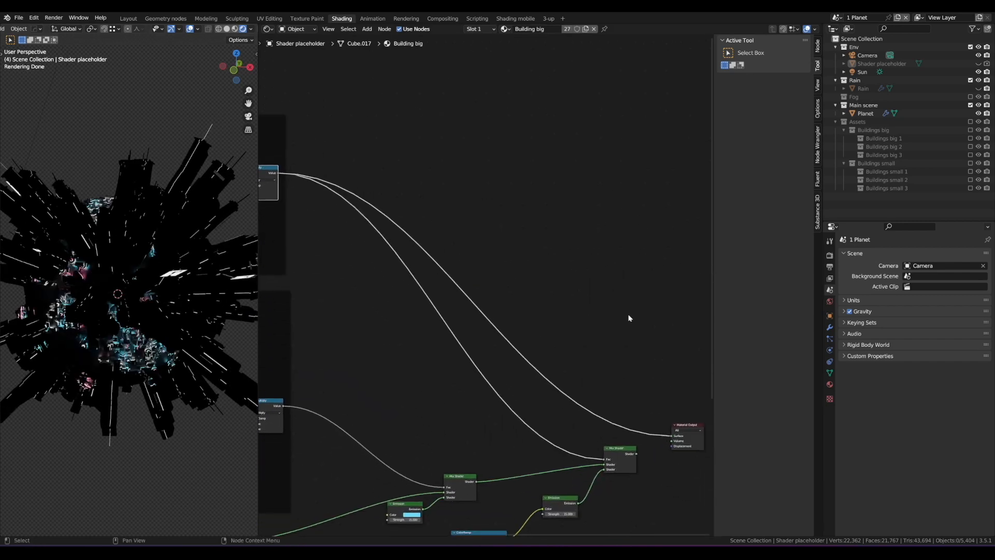
{"action": "scroll", "coordinate": [629, 315], "scroll_direction": "down", "scroll_amount": 3}
{"action": "left_click_drag", "start_coordinate": [601, 302], "coordinate": [538, 246], "text": "alt"}
{"action": "scroll", "coordinate": [531, 359], "scroll_direction": "up", "scroll_amount": 2}
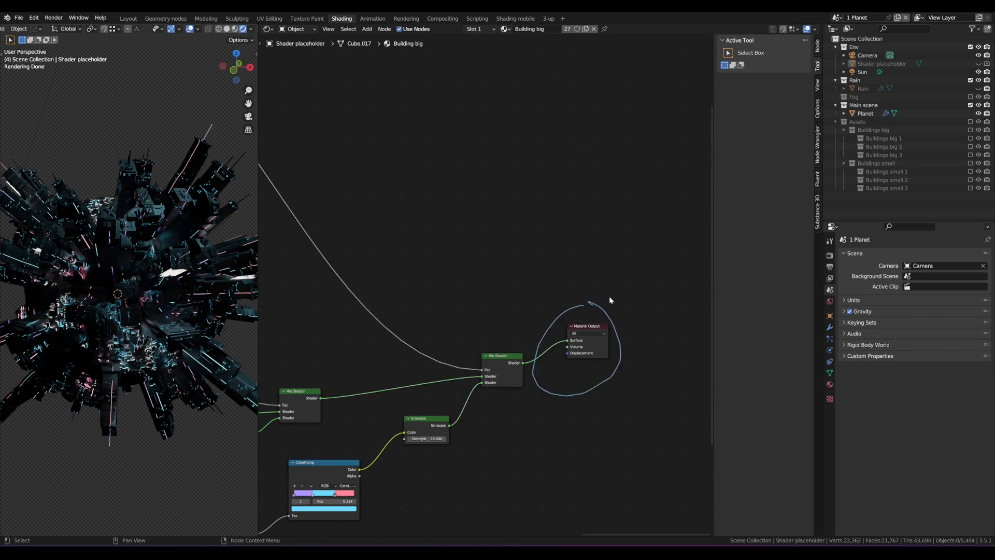
Render the scene from the Compositing workspace to check the streaks, and return to the compositing nodes.
{"action": "left_click", "coordinate": [442, 19]}
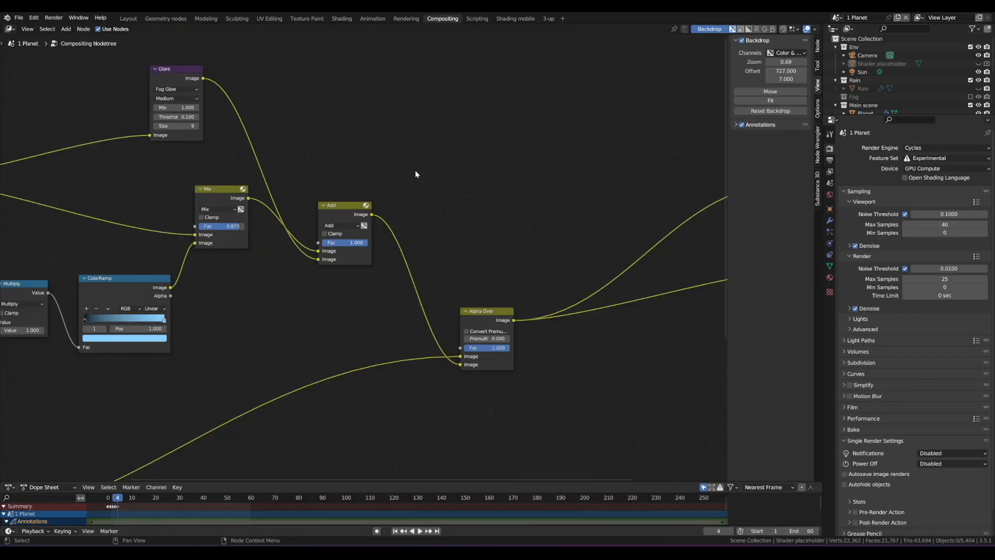
{"action": "key", "text": "F12"}
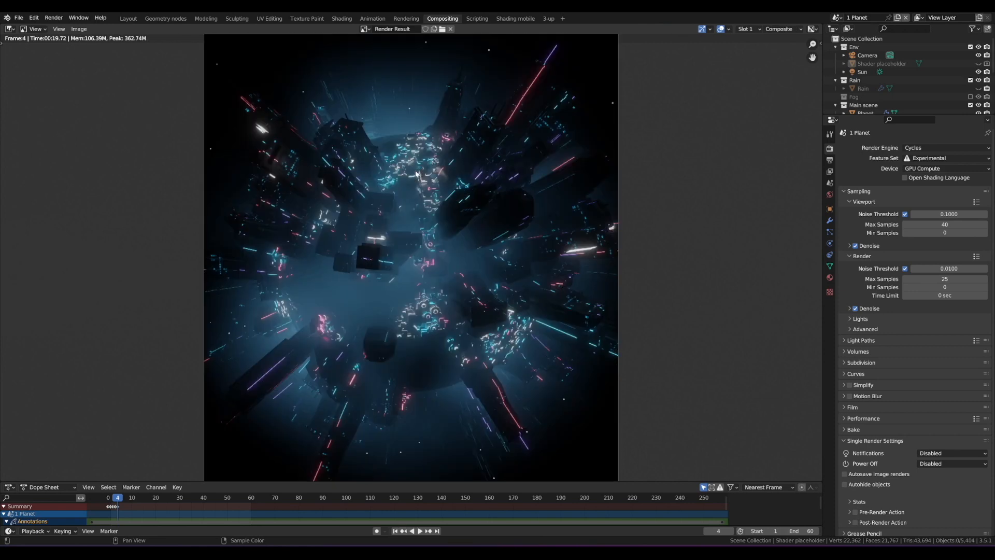
{"action": "key", "text": "Escape"}
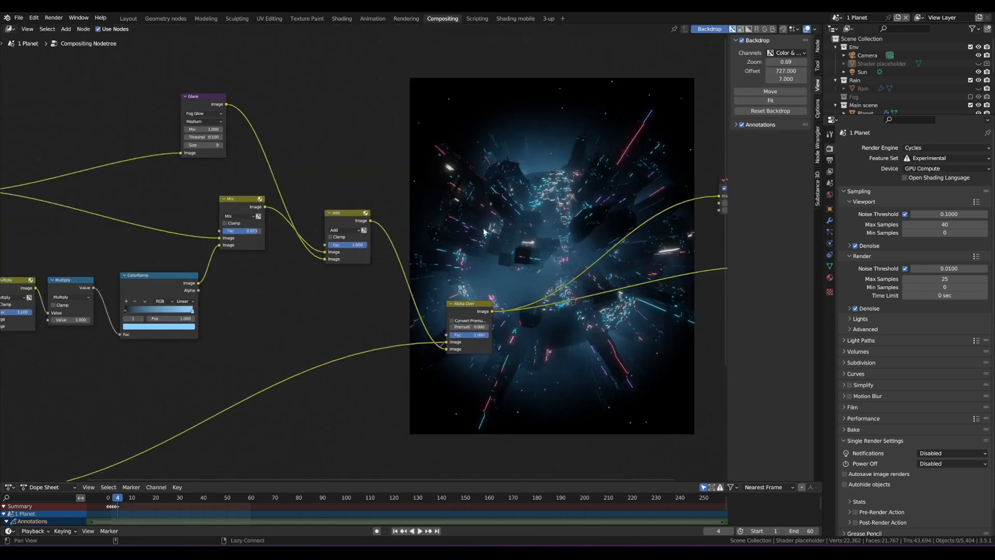
{"action": "key", "text": "Home"}
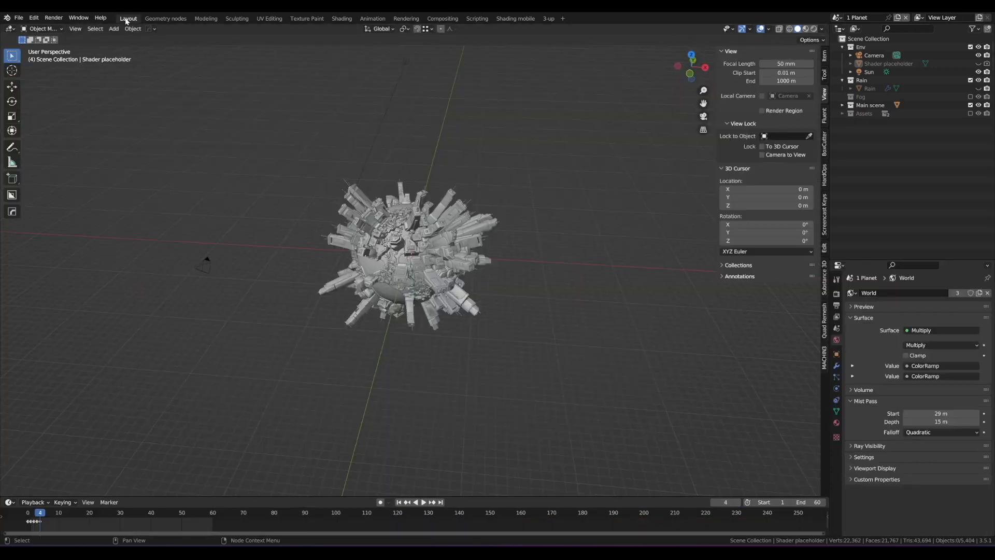
Switch to the Layout workspace and select the camera beside the planet.
{"action": "left_click", "coordinate": [128, 18]}
{"action": "scroll", "coordinate": [380, 240], "scroll_direction": "up", "scroll_amount": 2}
{"action": "left_click_drag", "start_coordinate": [379, 239], "coordinate": [416, 211], "text": "alt"}
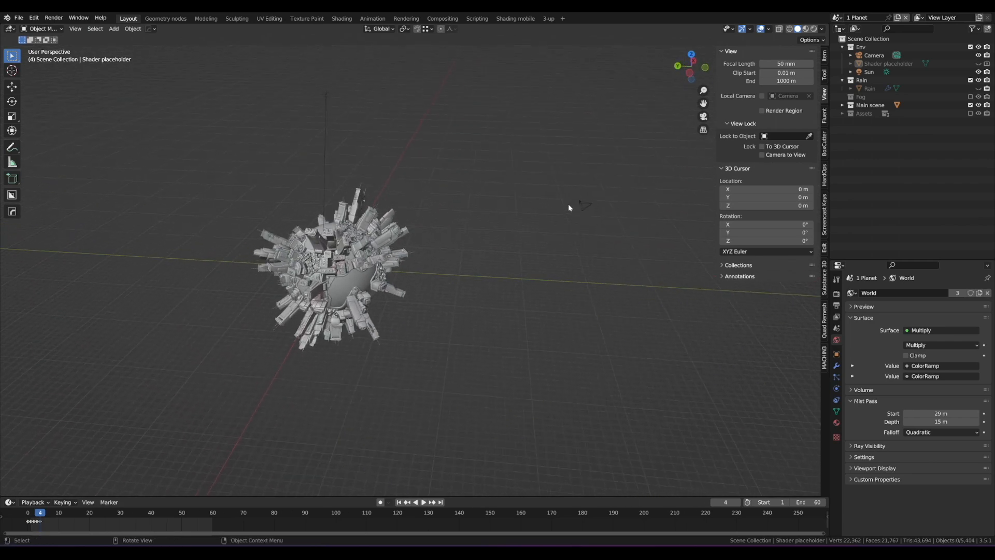
{"action": "left_click", "coordinate": [581, 204]}
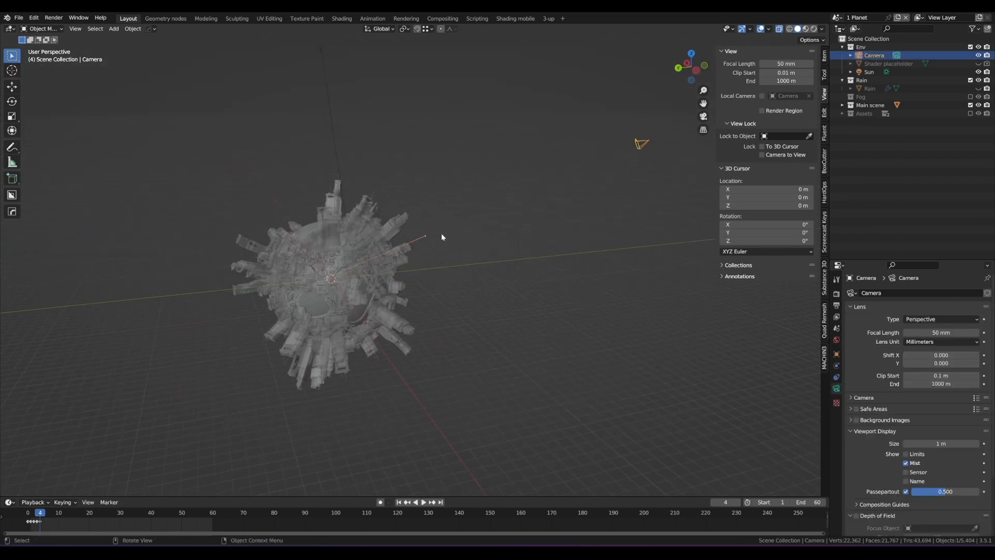
Sketch an annotation over the camera's mist line at the planet and erase it.
{"action": "left_click_drag", "start_coordinate": [441, 231], "coordinate": [339, 303]}
{"action": "mouse_move", "coordinate": [356, 316]}
{"action": "right_mouse_down"}
{"action": "mouse_move", "coordinate": [418, 244]}
{"action": "mouse_move", "coordinate": [366, 240]}
{"action": "right_mouse_up"}
{"action": "left_click_drag", "start_coordinate": [488, 203], "coordinate": [516, 202], "text": "alt"}
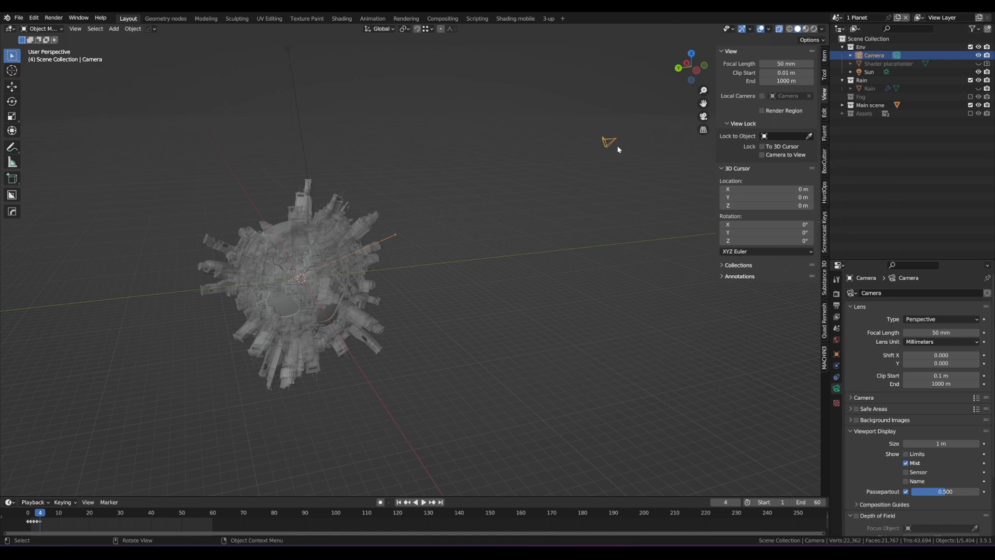
Try moving the camera higher above the planet and undo the move.
{"action": "key", "text": "g"}
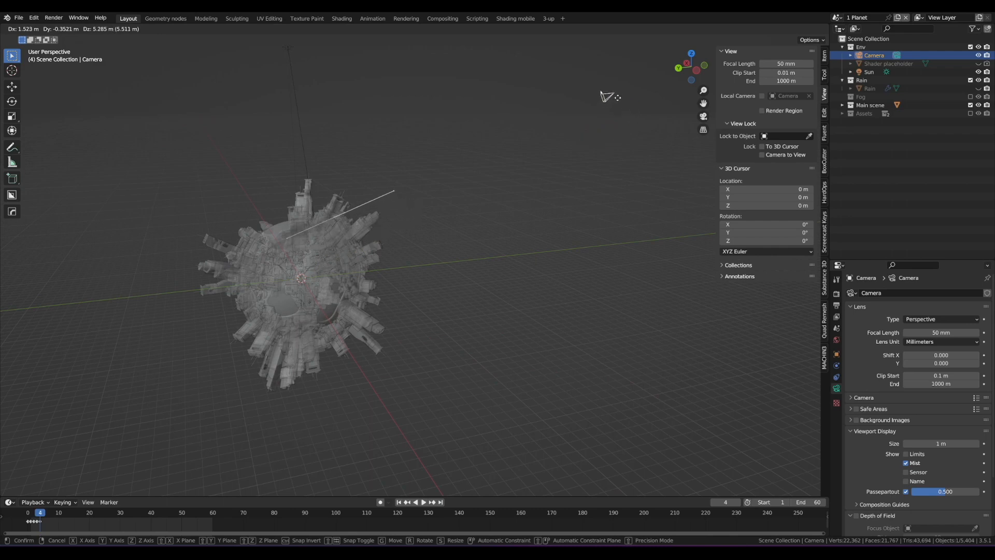
{"action": "left_click", "coordinate": [651, 202]}
{"action": "key", "text": "ctrl+z"}
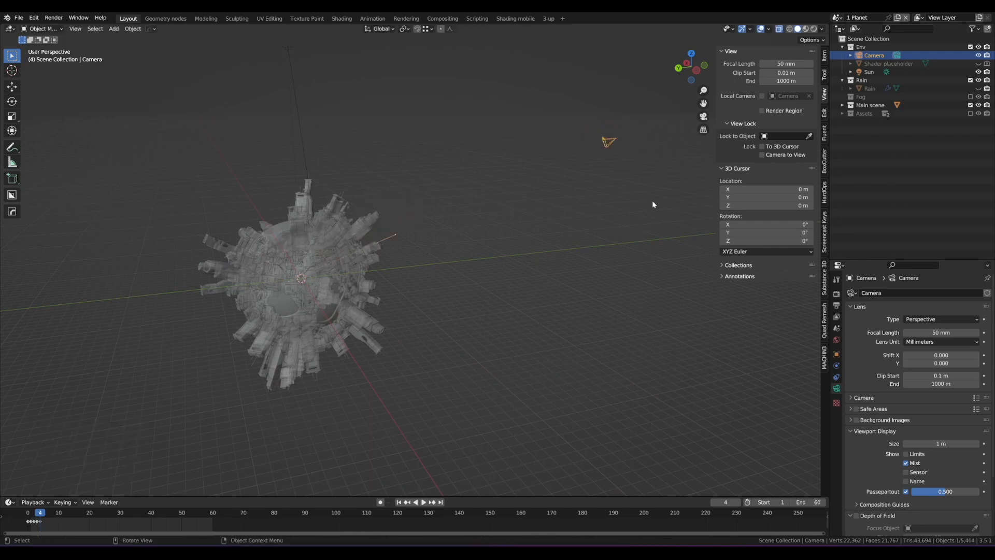
{"action": "key", "text": "ctrl+z"}
{"action": "key", "text": "ctrl+shift+z"}
Try shifting the camera while looking through it, and undo the shift.
{"action": "mouse_move", "coordinate": [420, 218]}
{"action": "middle_mouse_down"}
{"action": "mouse_move", "coordinate": [429, 218]}
{"action": "mouse_move", "coordinate": [376, 221]}
{"action": "mouse_move", "coordinate": [381, 214]}
{"action": "middle_mouse_up"}
{"action": "key", "text": "KP_0"}
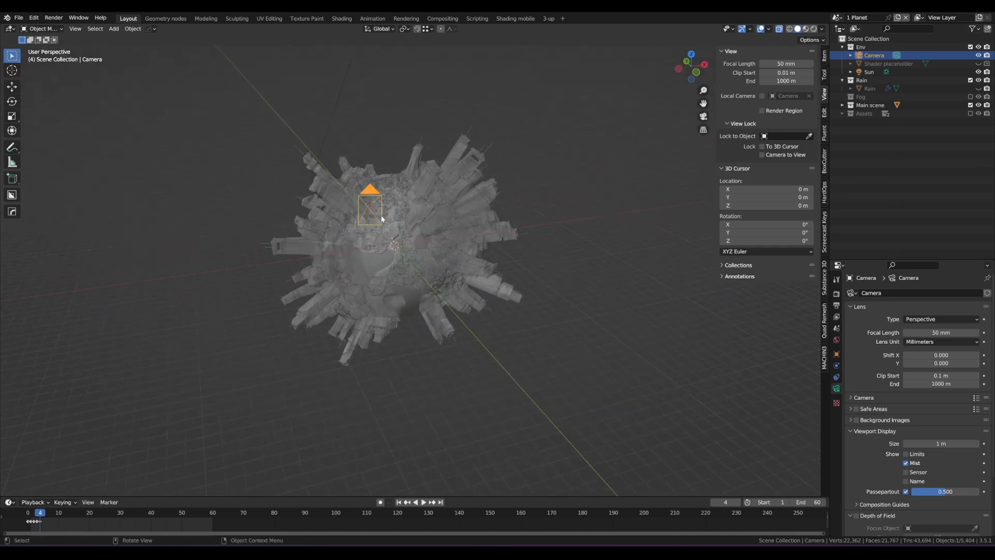
{"action": "key", "text": "g"}
{"action": "left_click", "coordinate": [411, 275]}
{"action": "key", "text": "ctrl+z"}
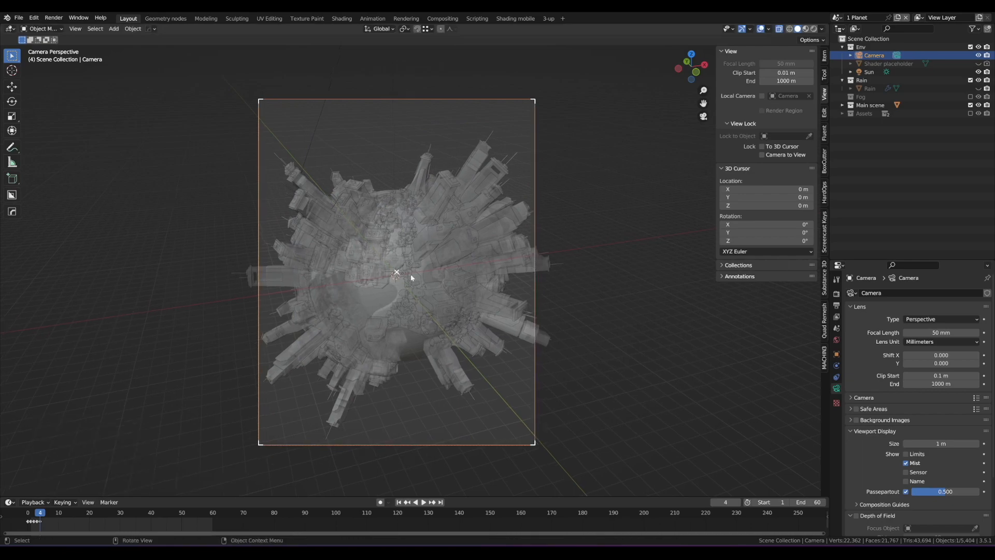
Turn off X-ray and examine the camera's position and its mist line relative to the planet.
{"action": "key", "text": "alt+z"}
{"action": "scroll", "coordinate": [411, 278], "scroll_direction": "down", "scroll_amount": 3}
{"action": "middle_click_drag", "start_coordinate": [411, 278], "coordinate": [465, 252]}
{"action": "scroll", "coordinate": [469, 259], "scroll_direction": "down", "scroll_amount": 2}
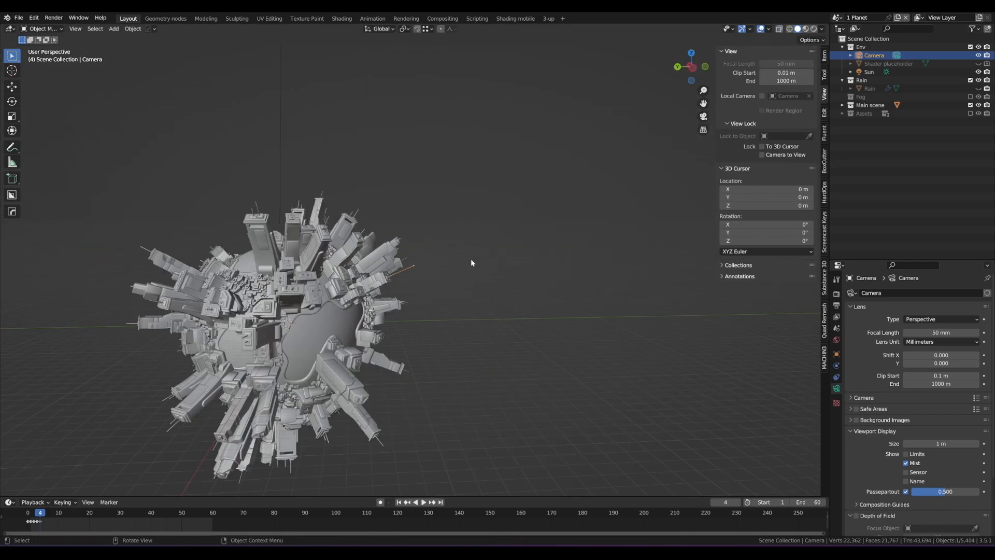
{"action": "scroll", "coordinate": [466, 274], "scroll_direction": "down", "scroll_amount": 3}
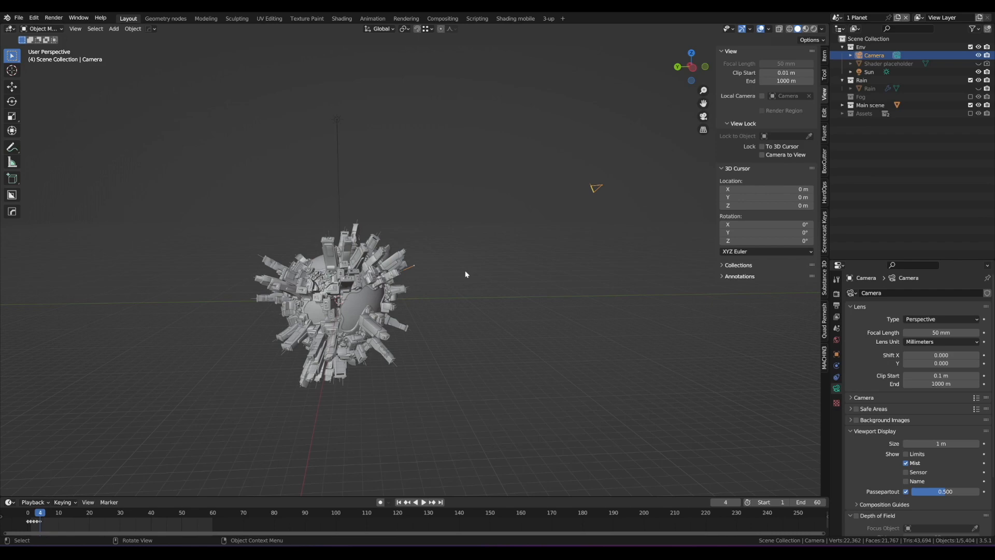
{"action": "middle_click_drag", "start_coordinate": [466, 274], "coordinate": [472, 246]}
{"action": "left_click_drag", "start_coordinate": [427, 263], "coordinate": [430, 257]}
{"action": "right_click_drag", "start_coordinate": [430, 257], "coordinate": [414, 267]}
{"action": "scroll", "coordinate": [414, 266], "scroll_direction": "down", "scroll_amount": 3}
{"action": "middle_click_drag", "start_coordinate": [446, 276], "coordinate": [456, 281]}
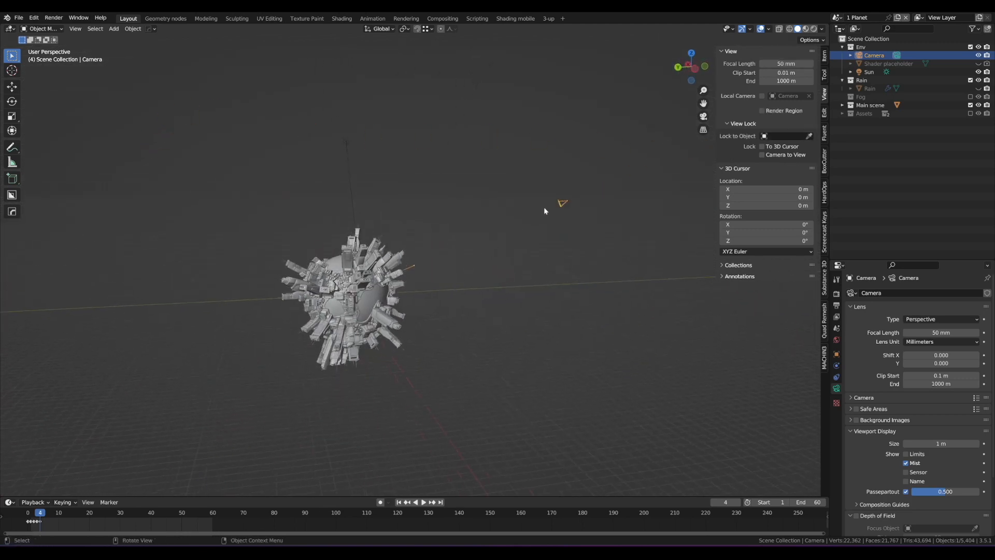
{"action": "mouse_move", "coordinate": [499, 249]}
{"action": "middle_mouse_down"}
{"action": "mouse_move", "coordinate": [513, 269]}
{"action": "mouse_move", "coordinate": [522, 244]}
{"action": "mouse_move", "coordinate": [477, 237]}
{"action": "mouse_move", "coordinate": [517, 225]}
{"action": "middle_mouse_up"}
{"action": "scroll", "coordinate": [565, 266], "scroll_direction": "up", "scroll_amount": 4}
{"action": "scroll", "coordinate": [580, 270], "scroll_direction": "down", "scroll_amount": 5}
{"action": "scroll", "coordinate": [514, 256], "scroll_direction": "up", "scroll_amount": 2}
Enable X-ray, mark both ends of the camera's mist line with annotations, and erase the marks.
{"action": "key", "text": "alt+z"}
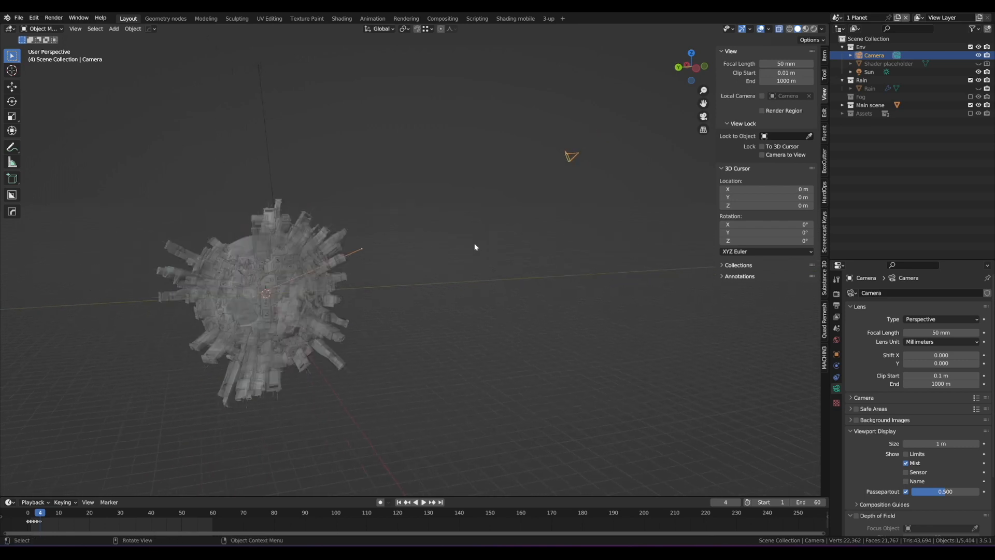
{"action": "middle_click_drag", "start_coordinate": [473, 241], "coordinate": [421, 234]}
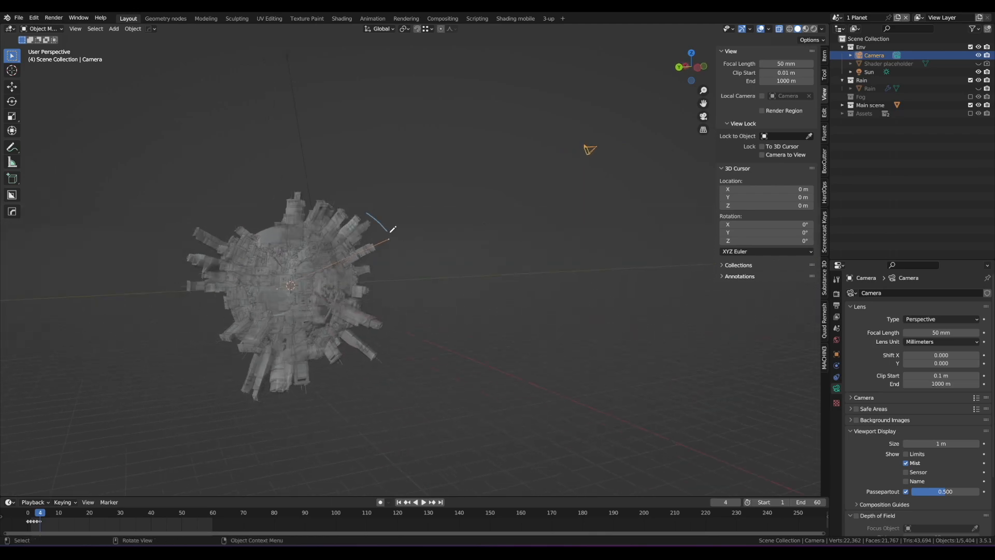
{"action": "left_click_drag", "start_coordinate": [390, 231], "coordinate": [403, 261]}
{"action": "right_click_drag", "start_coordinate": [420, 290], "coordinate": [372, 207]}
{"action": "left_click_drag", "start_coordinate": [281, 282], "coordinate": [275, 284]}
{"action": "right_click_drag", "start_coordinate": [287, 296], "coordinate": [286, 289]}
{"action": "right_click", "coordinate": [377, 251]}
Try moving the camera, cancel the move, and temporarily annotate the mist line's near end and the area beside it.
{"action": "key", "text": "g"}
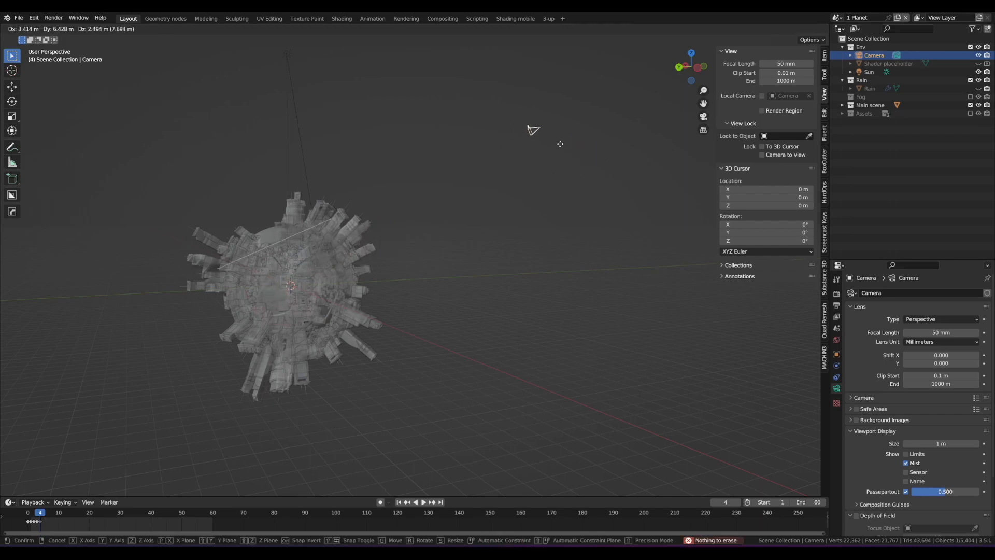
{"action": "left_click", "coordinate": [586, 143]}
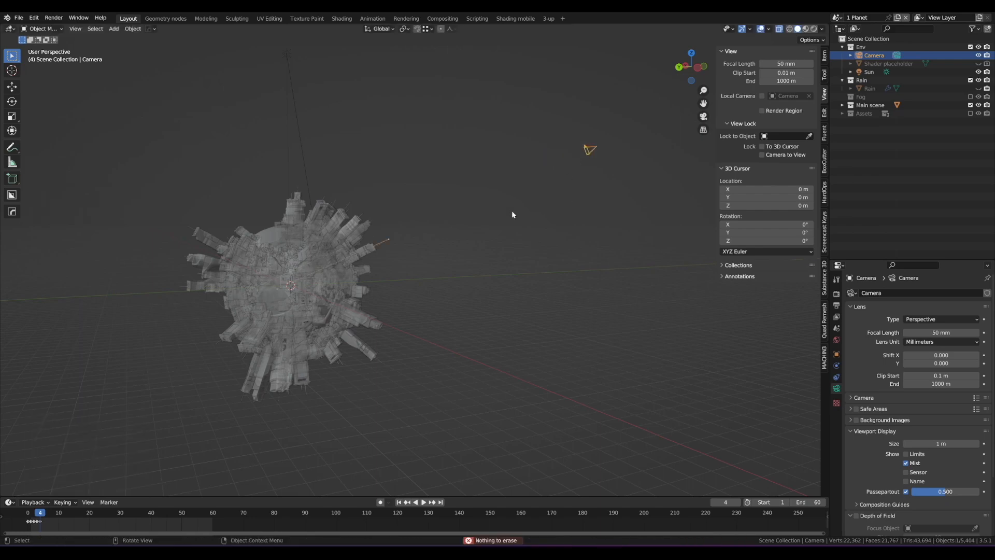
{"action": "left_click_drag", "start_coordinate": [382, 240], "coordinate": [392, 233]}
{"action": "right_click_drag", "start_coordinate": [392, 232], "coordinate": [391, 242]}
{"action": "left_click_drag", "start_coordinate": [354, 270], "coordinate": [395, 250]}
{"action": "right_click_drag", "start_coordinate": [395, 251], "coordinate": [358, 276]}
{"action": "middle_click_drag", "start_coordinate": [417, 277], "coordinate": [455, 233]}
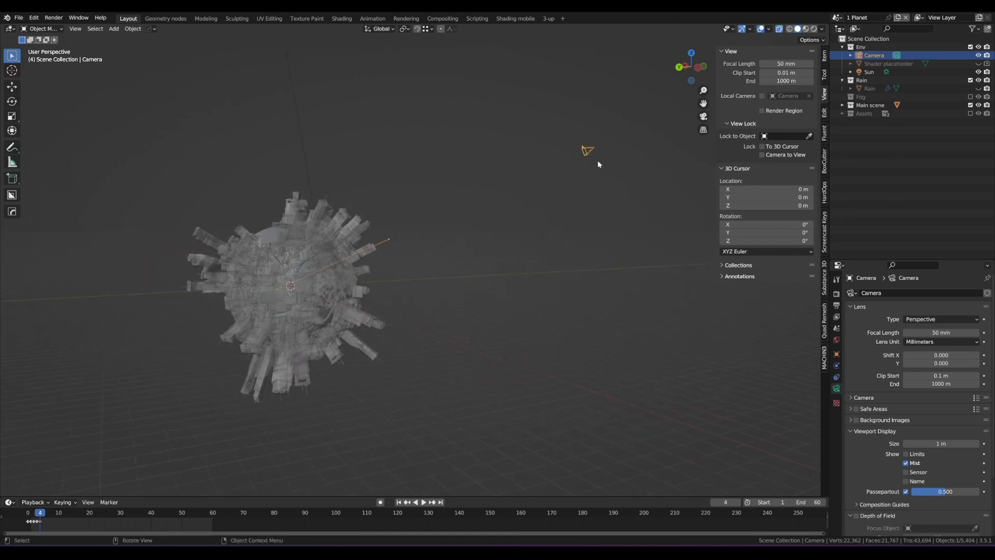
Sketch annotations from the camera to the planet and along its mist range, and erase them.
{"action": "left_click_drag", "start_coordinate": [588, 150], "coordinate": [335, 258]}
{"action": "mouse_move", "coordinate": [301, 299]}
{"action": "left_mouse_down"}
{"action": "mouse_move", "coordinate": [402, 249]}
{"action": "mouse_move", "coordinate": [400, 263]}
{"action": "left_mouse_up"}
{"action": "left_click_drag", "start_coordinate": [306, 316], "coordinate": [392, 244]}
{"action": "mouse_move", "coordinate": [422, 228]}
{"action": "right_mouse_down"}
{"action": "mouse_move", "coordinate": [307, 337]}
{"action": "mouse_move", "coordinate": [358, 271]}
{"action": "mouse_move", "coordinate": [546, 172]}
{"action": "mouse_move", "coordinate": [515, 185]}
{"action": "right_mouse_up"}
{"action": "mouse_move", "coordinate": [591, 153]}
{"action": "left_mouse_down"}
{"action": "mouse_move", "coordinate": [484, 225]}
{"action": "mouse_move", "coordinate": [308, 303]}
{"action": "left_mouse_up"}
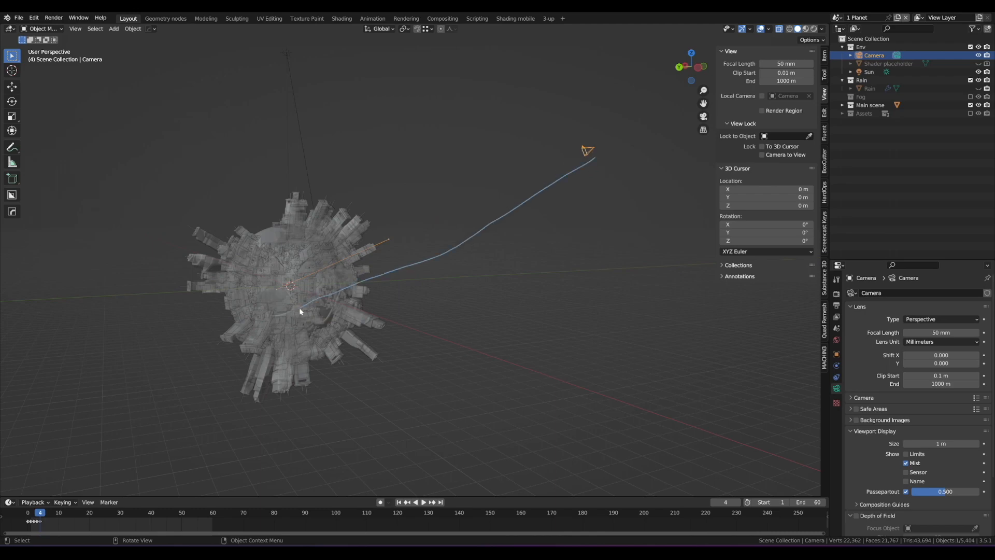
{"action": "right_click_drag", "start_coordinate": [301, 309], "coordinate": [591, 158]}
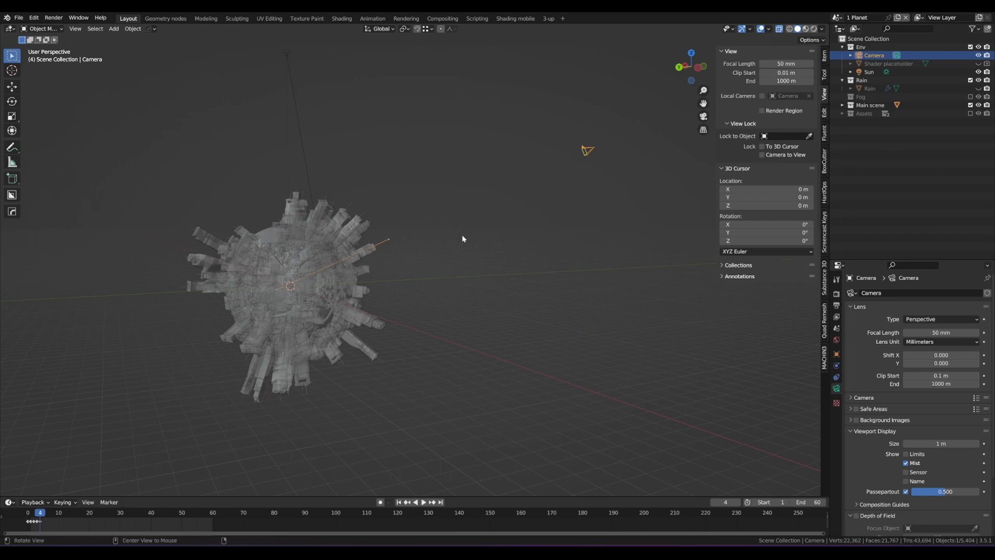
Turn off X-ray, add a driver to the world's mist Start value, and change its input variable to Distance.
{"action": "key", "text": "alt+z"}
{"action": "left_click", "coordinate": [837, 340]}
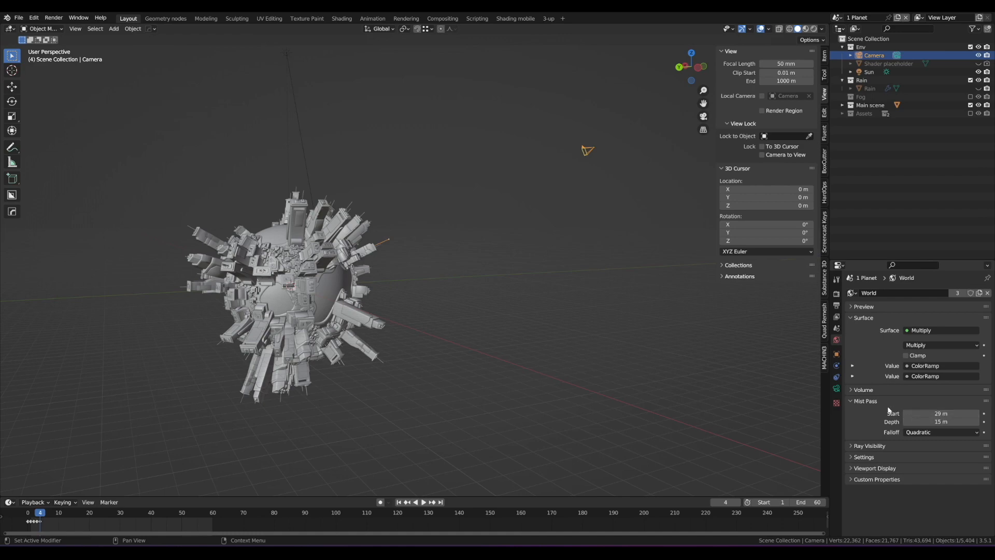
{"action": "right_click", "coordinate": [940, 413]}
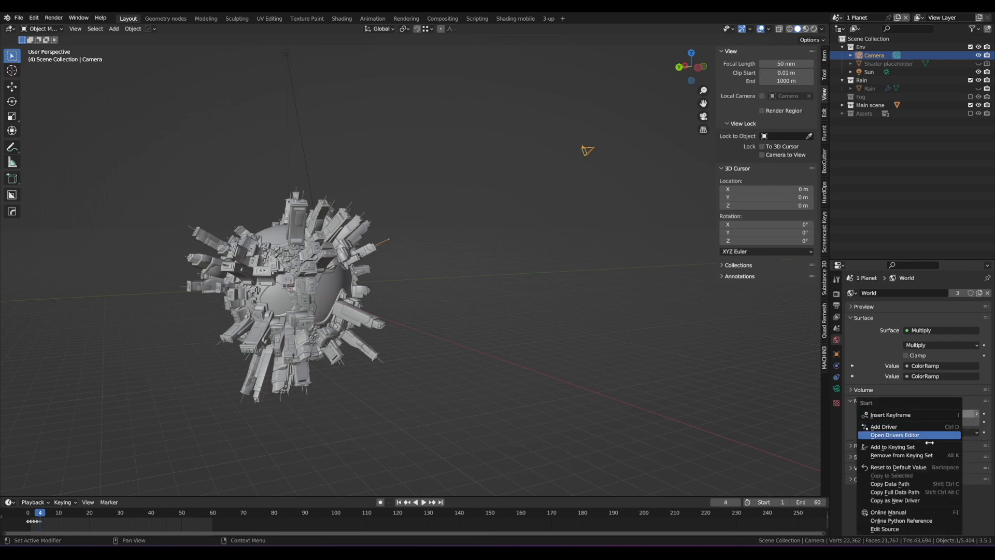
{"action": "left_click", "coordinate": [909, 427]}
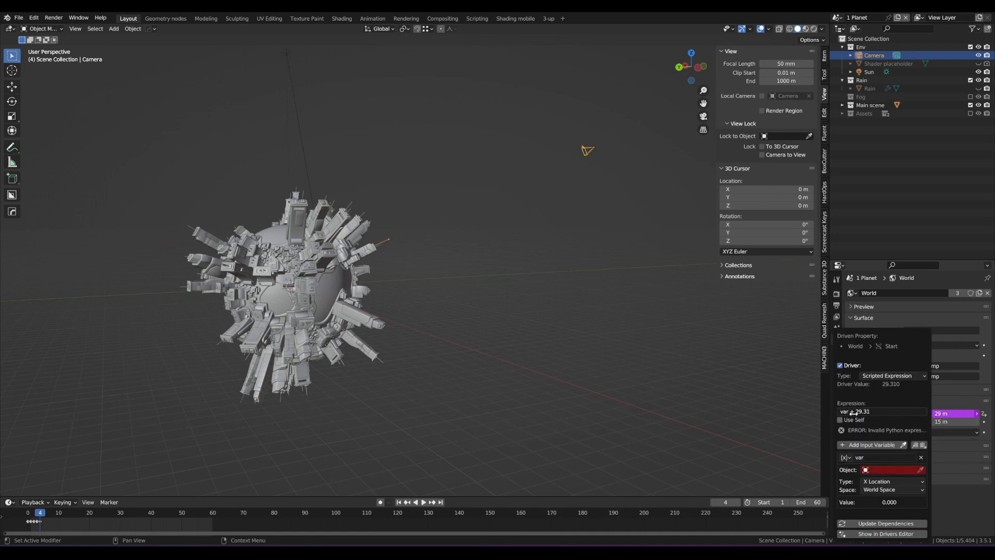
{"action": "left_click", "coordinate": [850, 459]}
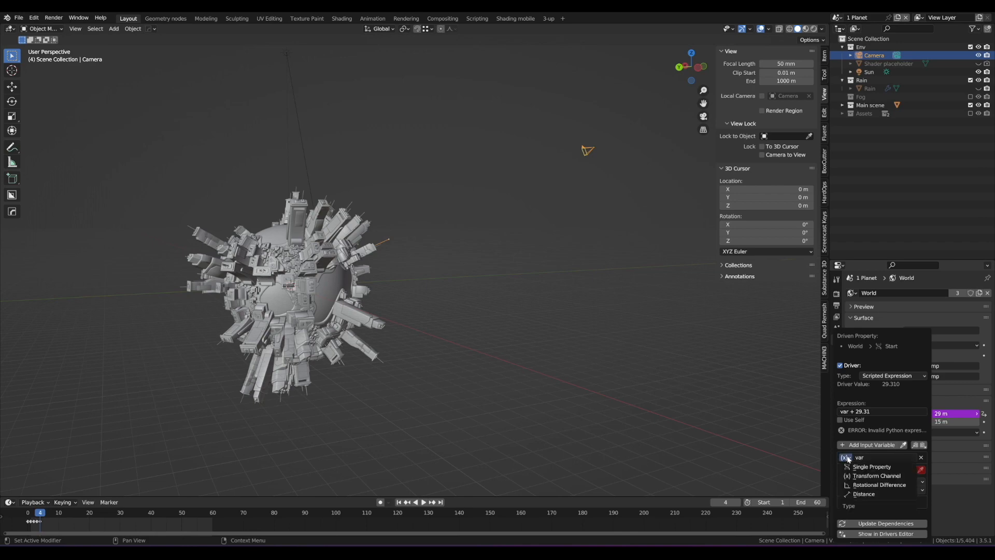
{"action": "left_click", "coordinate": [868, 494]}
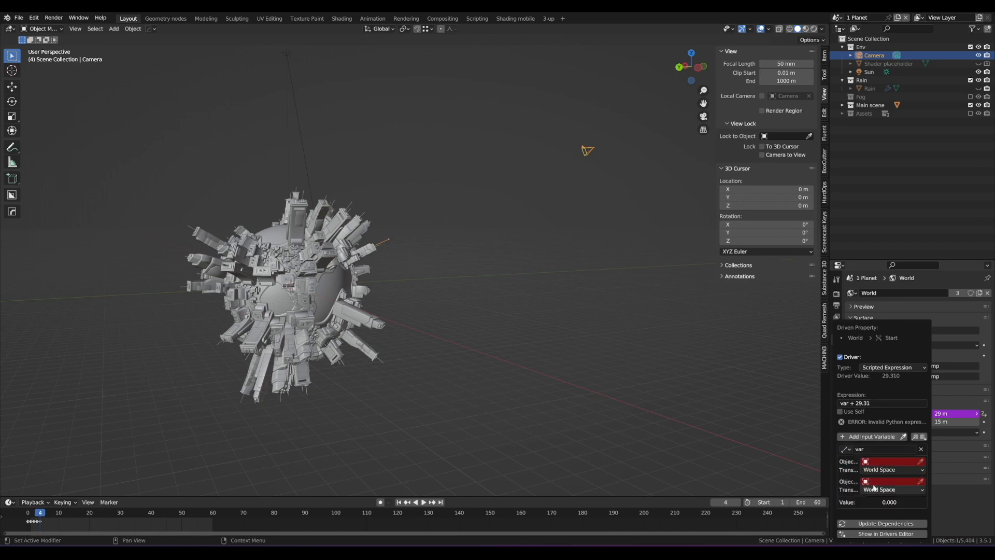
Set the driver's distance variable to measure between the Camera and Planet objects.
{"action": "left_click", "coordinate": [879, 462]}
{"action": "type", "text": "cer"}
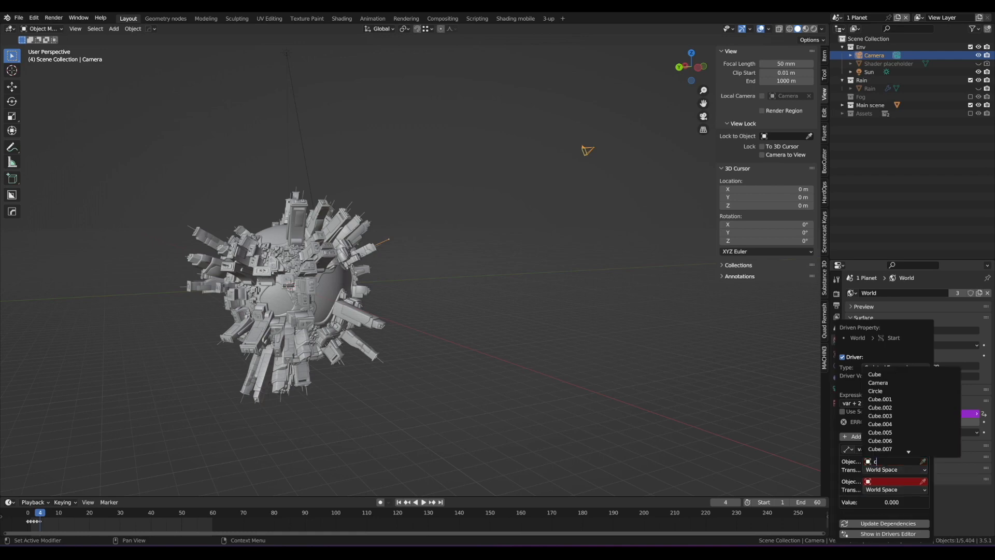
{"action": "key", "text": "BackSpace"}
{"action": "key", "text": "BackSpace"}
{"action": "type", "text": "amer"}
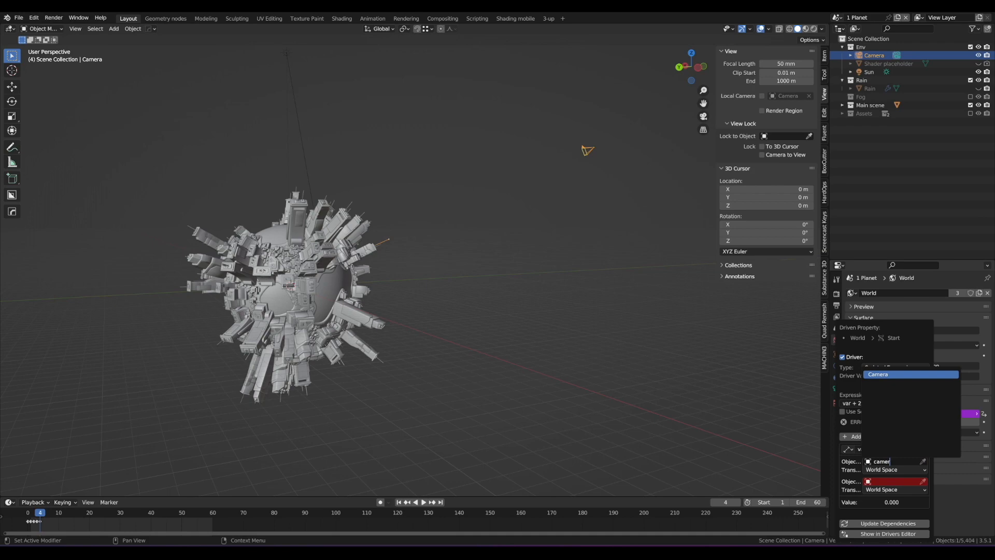
{"action": "key", "text": "Return"}
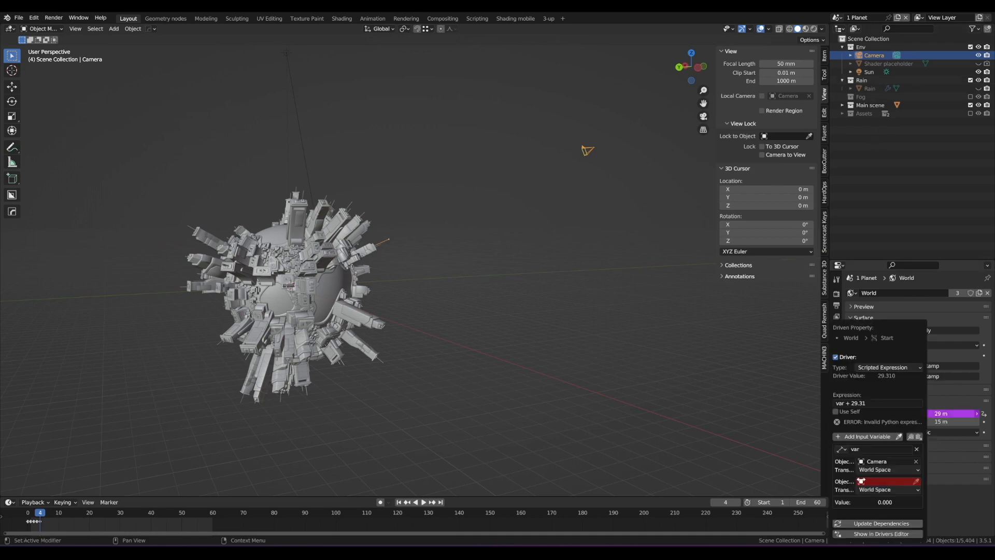
{"action": "left_click", "coordinate": [881, 481]}
{"action": "type", "text": "pl"}
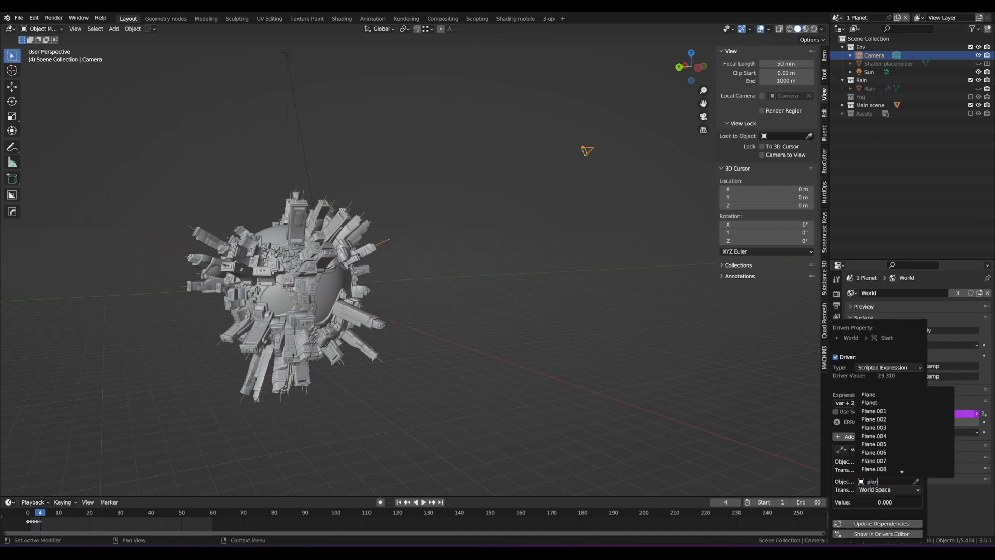
{"action": "type", "text": "an"}
{"action": "left_click", "coordinate": [874, 402]}
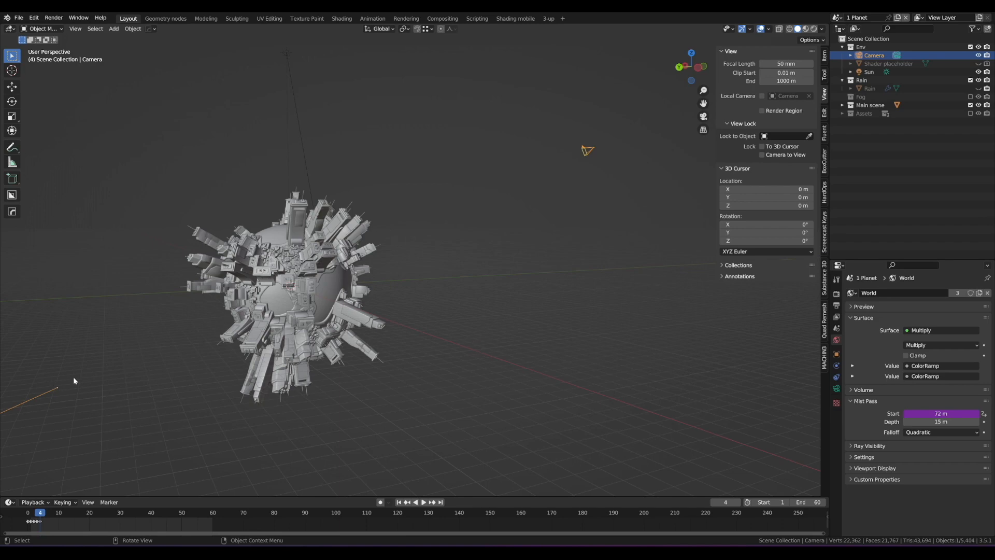
Annotate the mist line's shift from the planet's near side to beyond its far side, and erase the marks.
{"action": "mouse_move", "coordinate": [62, 369]}
{"action": "left_mouse_down"}
{"action": "mouse_move", "coordinate": [98, 374]}
{"action": "mouse_move", "coordinate": [60, 365]}
{"action": "left_mouse_up"}
{"action": "mouse_move", "coordinate": [382, 245]}
{"action": "left_mouse_down"}
{"action": "mouse_move", "coordinate": [146, 340]}
{"action": "mouse_move", "coordinate": [190, 376]}
{"action": "left_mouse_up"}
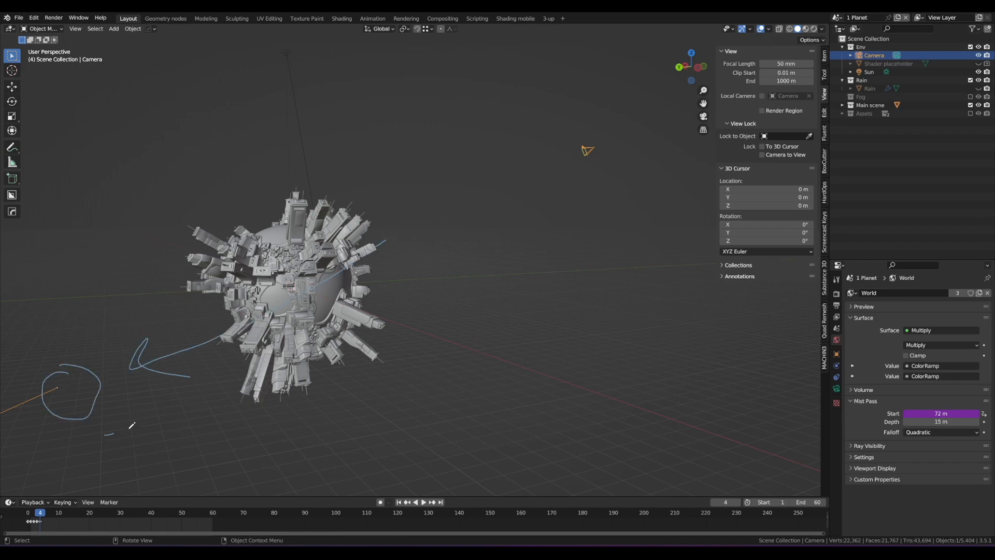
{"action": "mouse_move", "coordinate": [129, 429]}
{"action": "left_mouse_down"}
{"action": "mouse_move", "coordinate": [374, 295]}
{"action": "mouse_move", "coordinate": [382, 309]}
{"action": "left_mouse_up"}
{"action": "mouse_move", "coordinate": [369, 279]}
{"action": "right_mouse_down"}
{"action": "mouse_move", "coordinate": [224, 356]}
{"action": "mouse_move", "coordinate": [50, 396]}
{"action": "mouse_move", "coordinate": [456, 273]}
{"action": "mouse_move", "coordinate": [442, 280]}
{"action": "right_mouse_up"}
Change the mist Start driver's expression to var -7.
{"action": "right_click", "coordinate": [931, 413]}
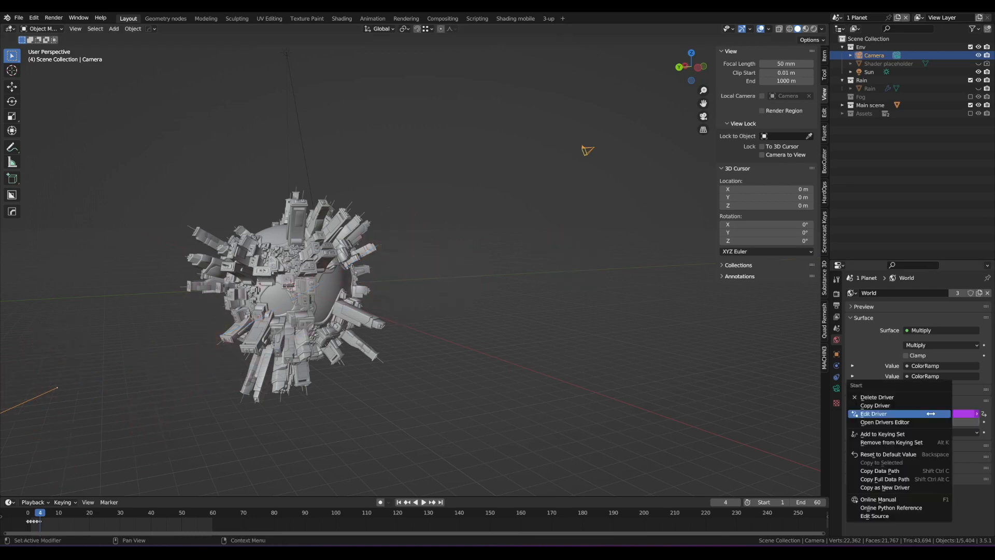
{"action": "left_click", "coordinate": [881, 413]}
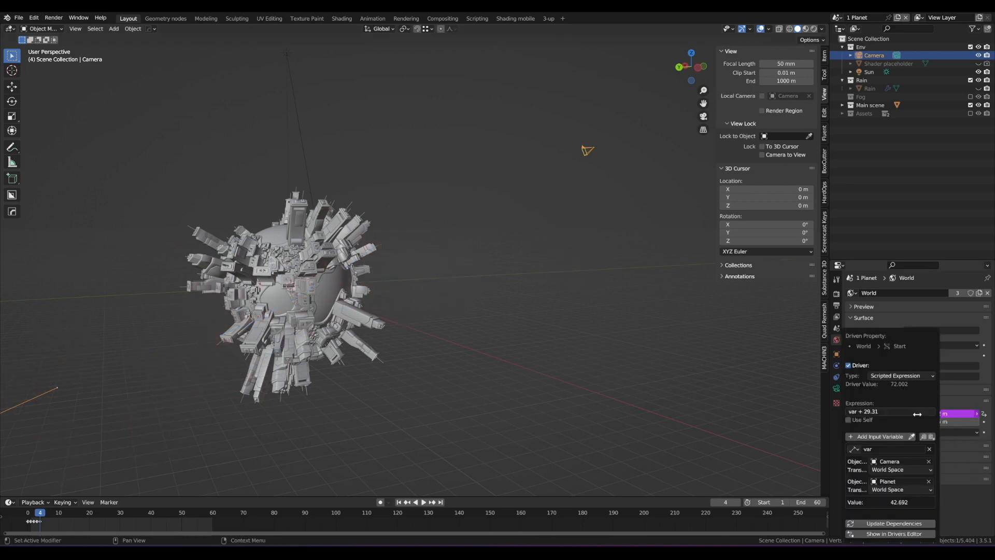
{"action": "left_click", "coordinate": [873, 412]}
{"action": "left_click", "coordinate": [871, 412]}
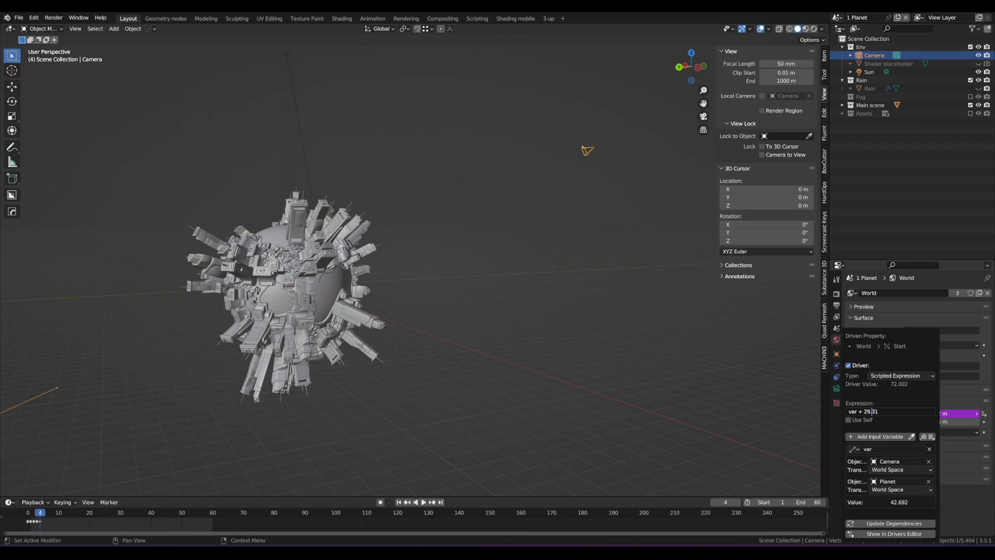
{"action": "double_click", "coordinate": [871, 411]}
{"action": "key", "text": "BackSpace"}
{"action": "key", "text": "Return"}
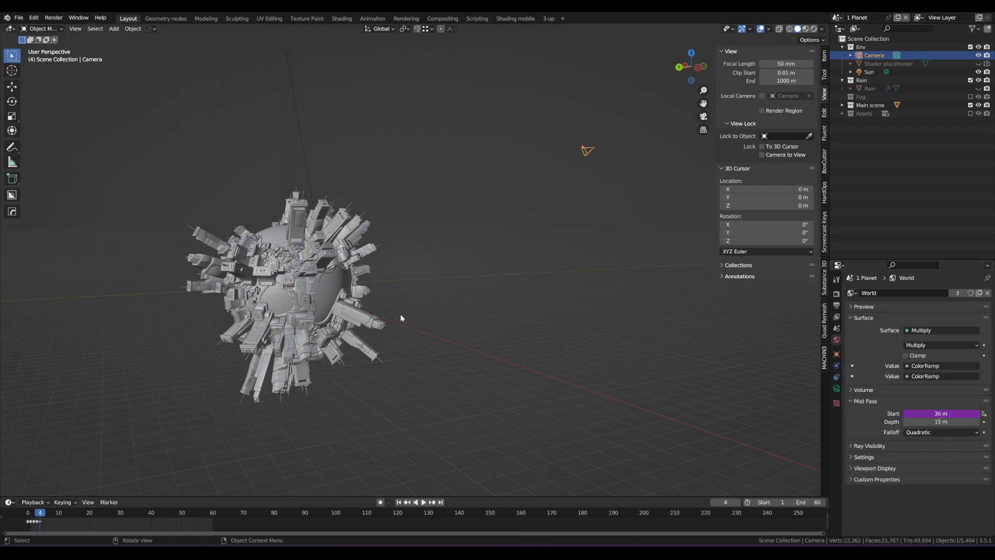
Enable X-ray and change the mist Start driver's offset to -15, refining it to -13.
{"action": "key", "text": "alt+z"}
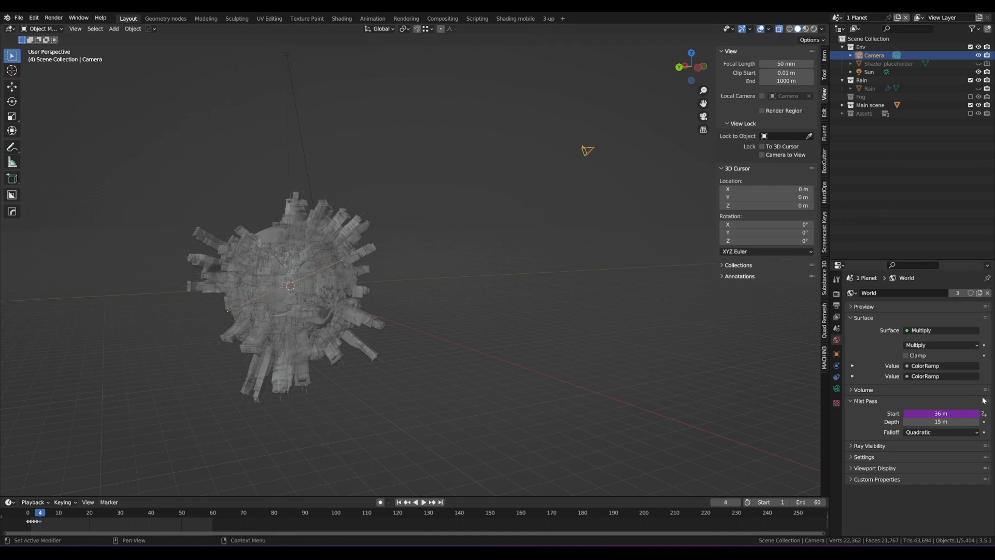
{"action": "right_click", "coordinate": [913, 413]}
{"action": "left_click", "coordinate": [913, 413]}
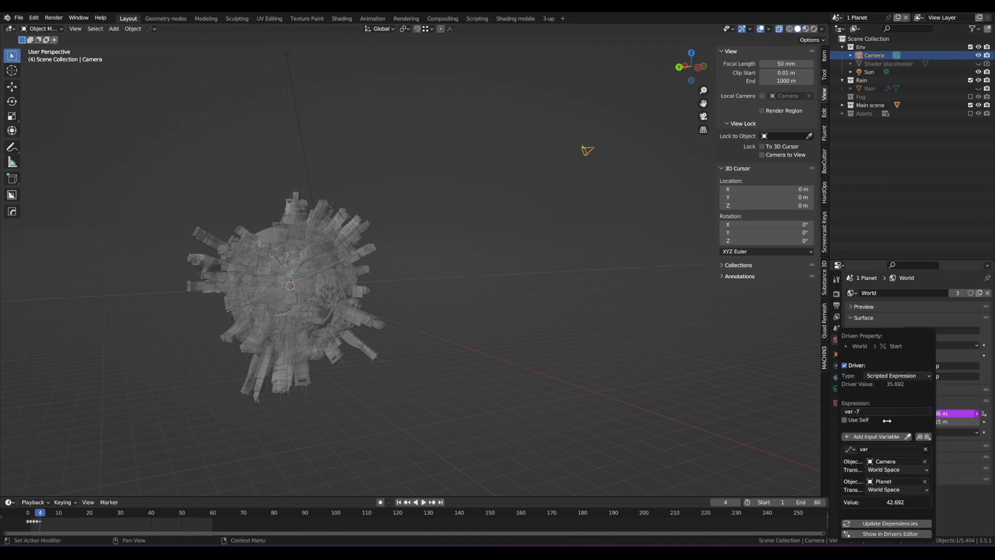
{"action": "double_click", "coordinate": [913, 411]}
{"action": "type", "text": "15"}
{"action": "key", "text": "Return"}
{"action": "double_click", "coordinate": [870, 412]}
{"action": "key", "text": "BackSpace"}
{"action": "type", "text": "3"}
{"action": "key", "text": "Return"}
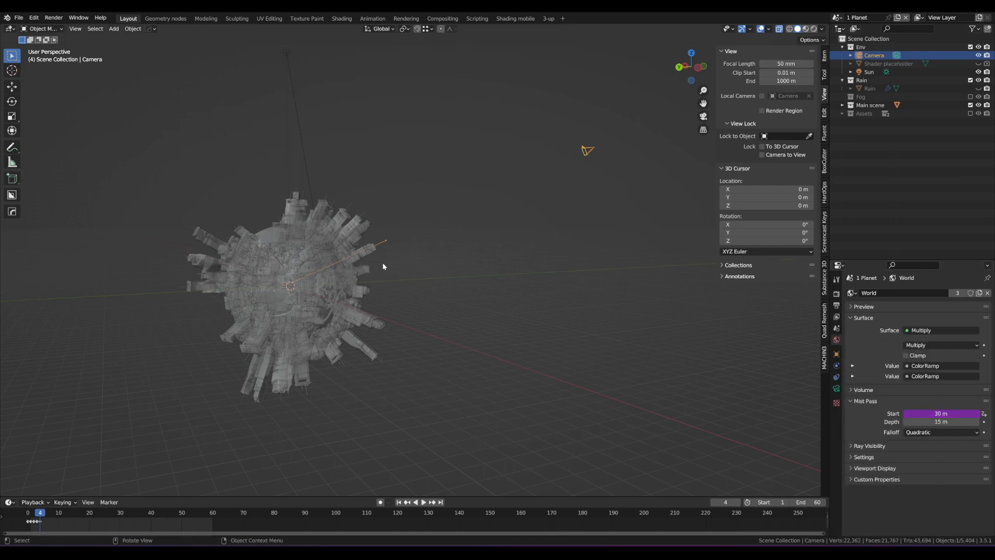
Test the mist driver by moving the camera about 7 m toward the planet, and undo the move.
{"action": "scroll", "coordinate": [369, 275], "scroll_direction": "down", "scroll_amount": 2}
{"action": "scroll", "coordinate": [368, 272], "scroll_direction": "up", "scroll_amount": 4}
{"action": "middle_click_drag", "start_coordinate": [380, 271], "coordinate": [579, 160]}
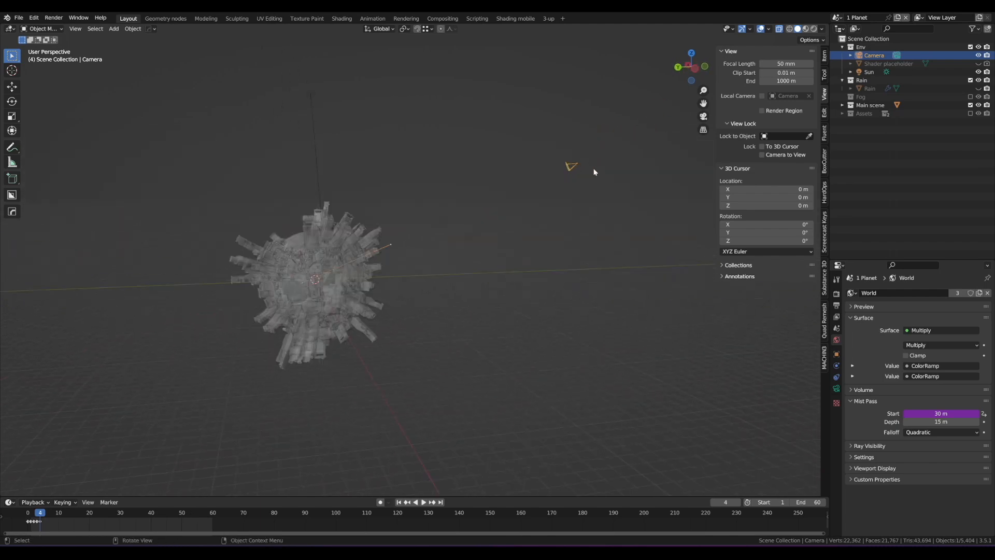
{"action": "key", "text": "g"}
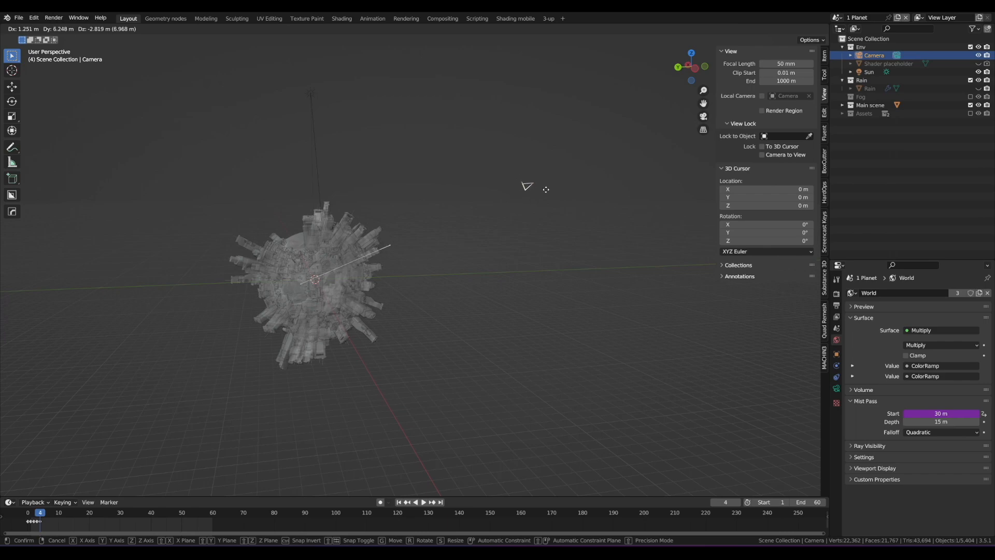
{"action": "left_click", "coordinate": [546, 189]}
{"action": "key", "text": "ctrl+z"}
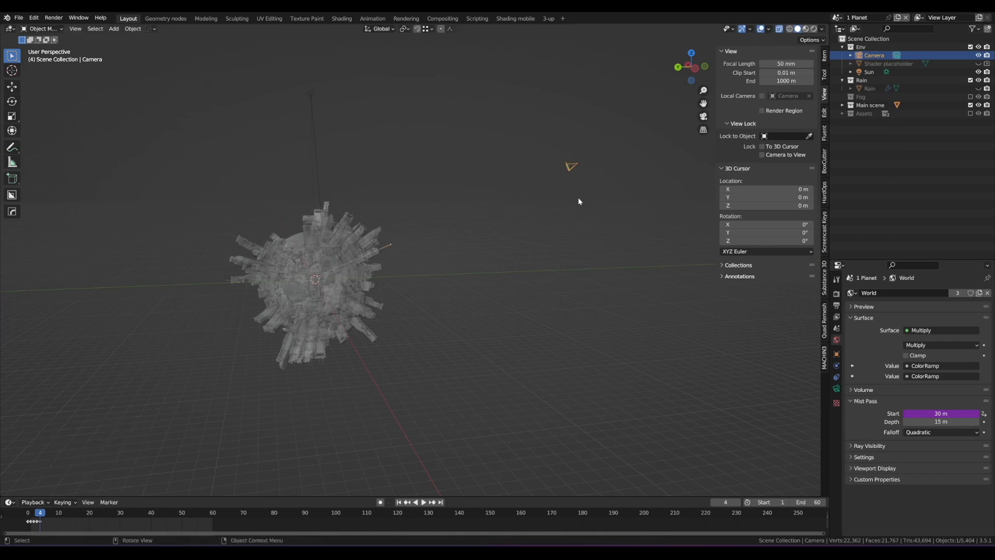
Look through the camera without X-ray, lock the camera to the view, and orbit it closer to the planet.
{"action": "key", "text": "KP_0"}
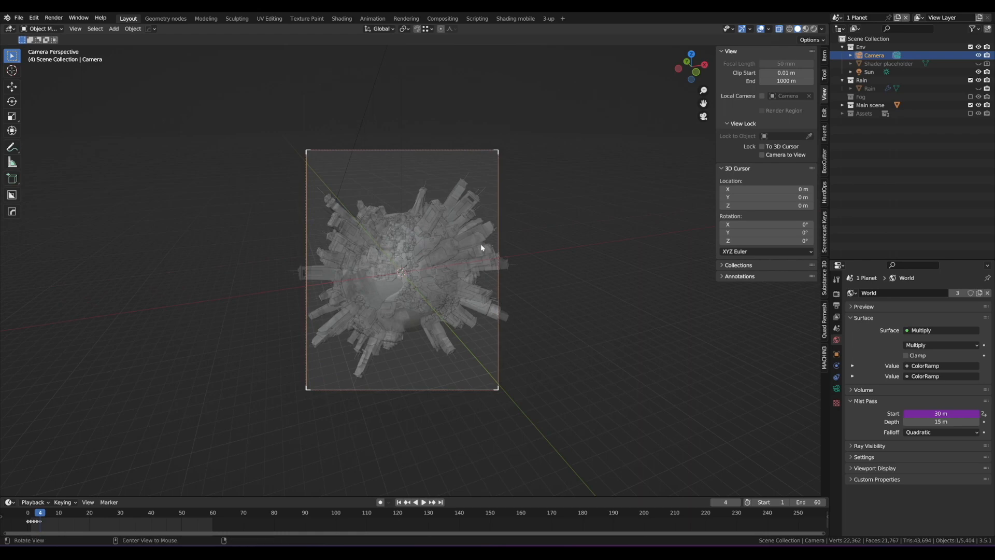
{"action": "key", "text": "alt+z"}
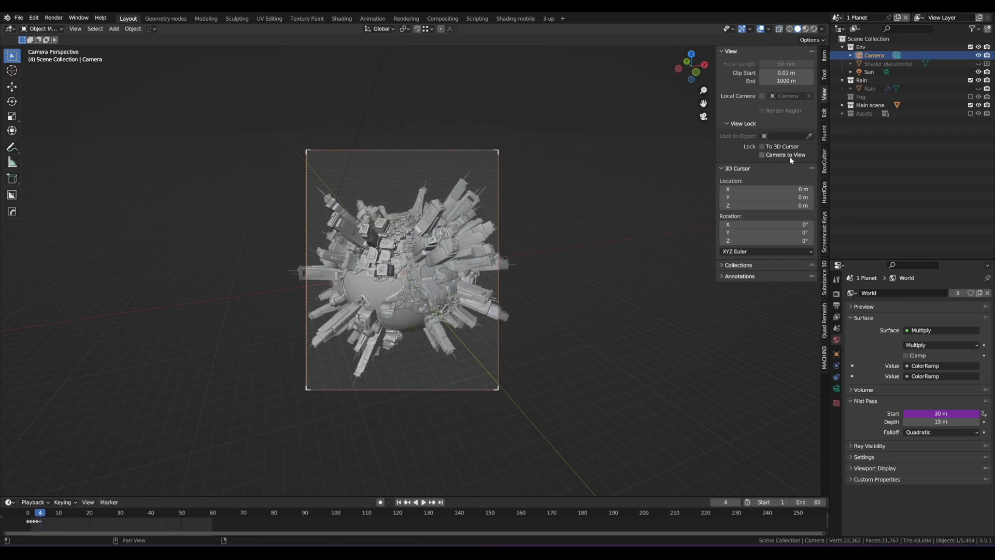
{"action": "left_click", "coordinate": [762, 155]}
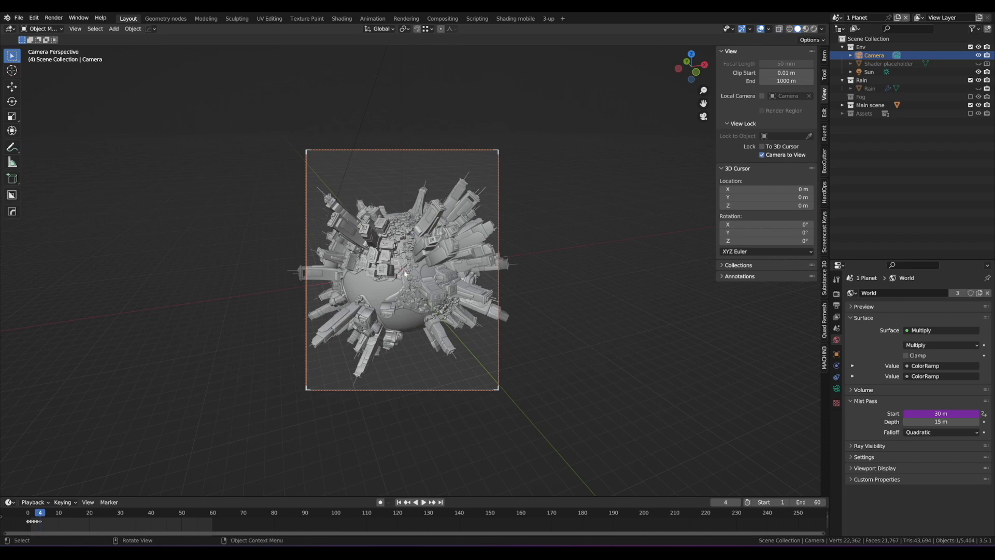
{"action": "middle_click_drag", "start_coordinate": [406, 273], "coordinate": [445, 289]}
{"action": "scroll", "coordinate": [448, 297], "scroll_direction": "up", "scroll_amount": 1}
{"action": "scroll", "coordinate": [444, 286], "scroll_direction": "up", "scroll_amount": 2}
{"action": "scroll", "coordinate": [444, 286], "scroll_direction": "down", "scroll_amount": 1}
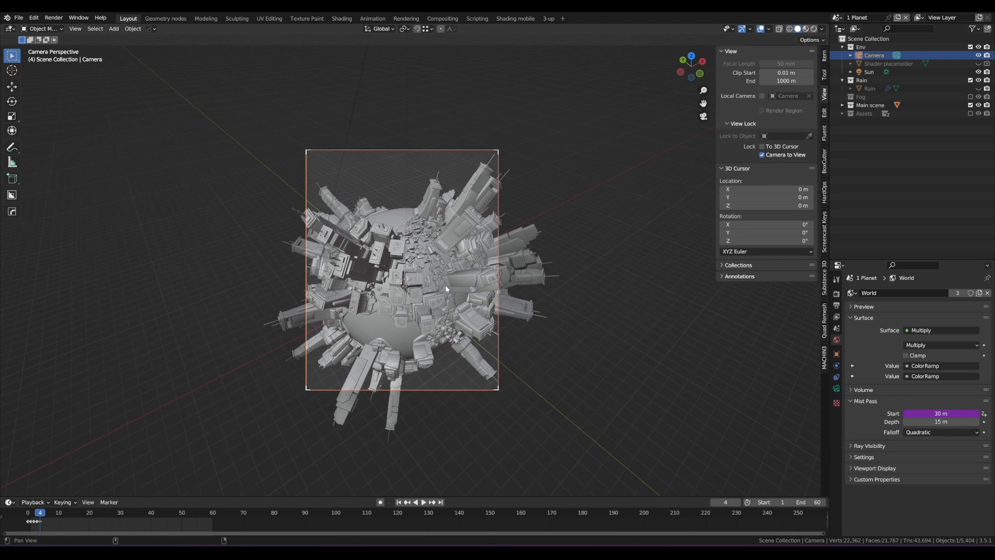
Render the frame, preview the planet layer's passes up to Mist in the compositor, and return the viewer to the Alpha Over output.
{"action": "key", "text": "F12"}
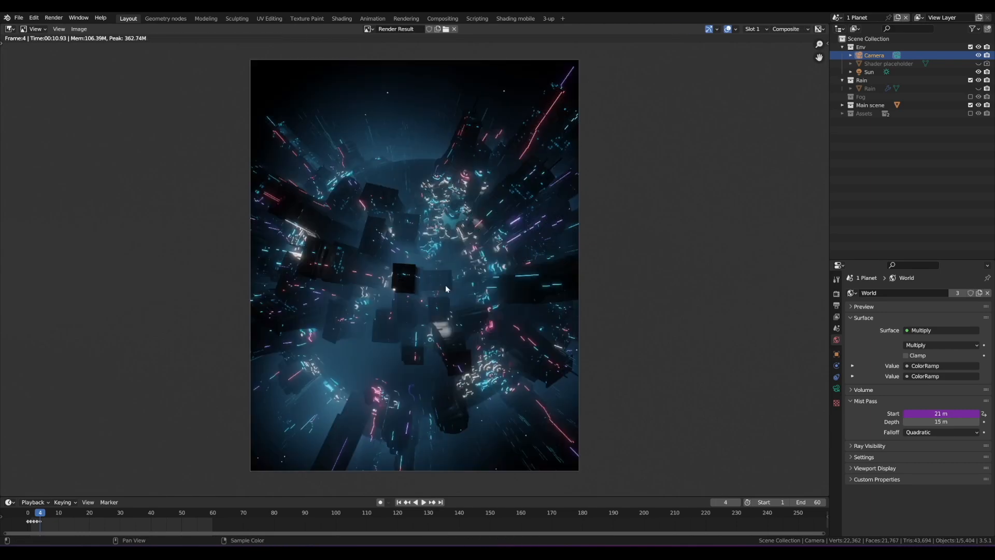
{"action": "left_click", "coordinate": [442, 19]}
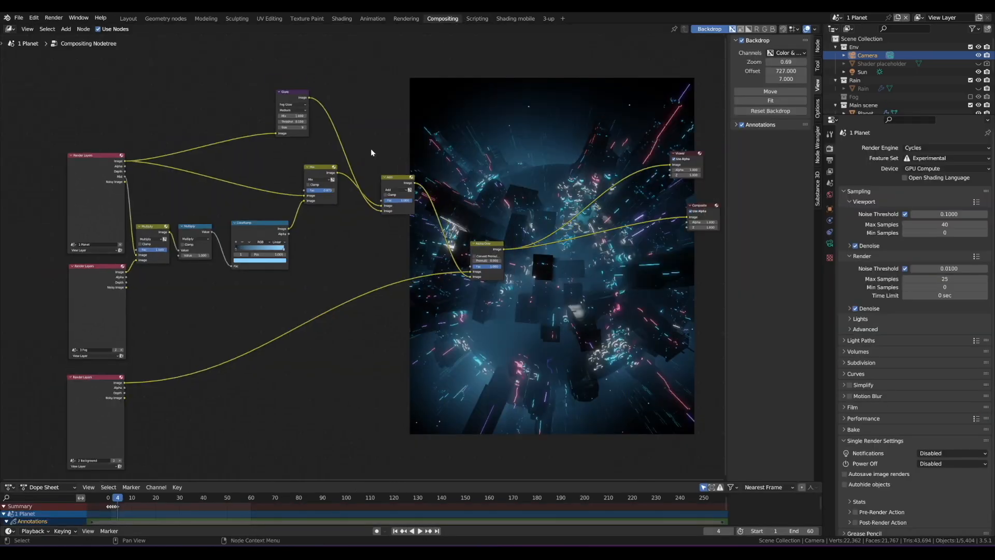
{"action": "left_click", "coordinate": [116, 155], "text": "ctrl+shift"}
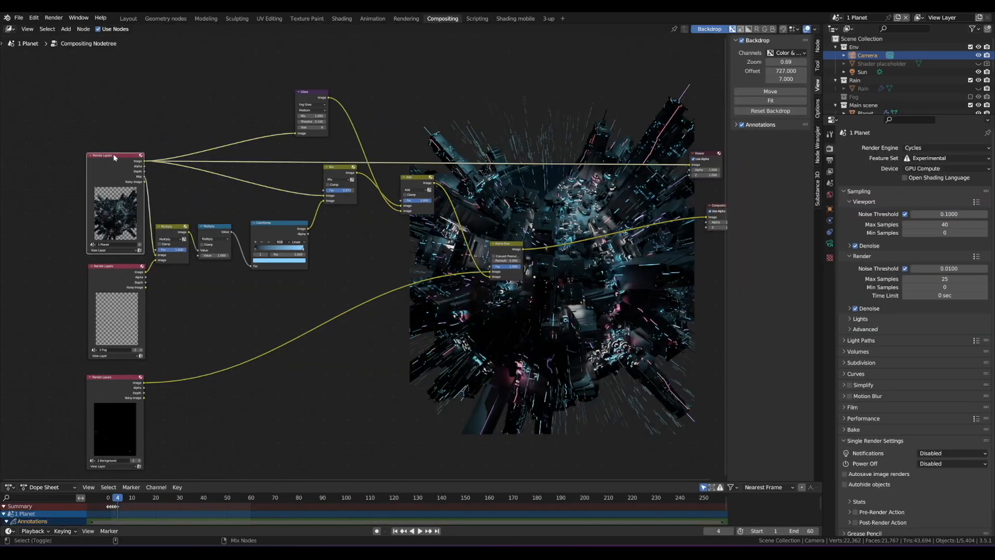
{"action": "left_click", "coordinate": [114, 156], "text": "ctrl+shift"}
{"action": "left_click", "coordinate": [114, 156], "text": "ctrl+shift"}
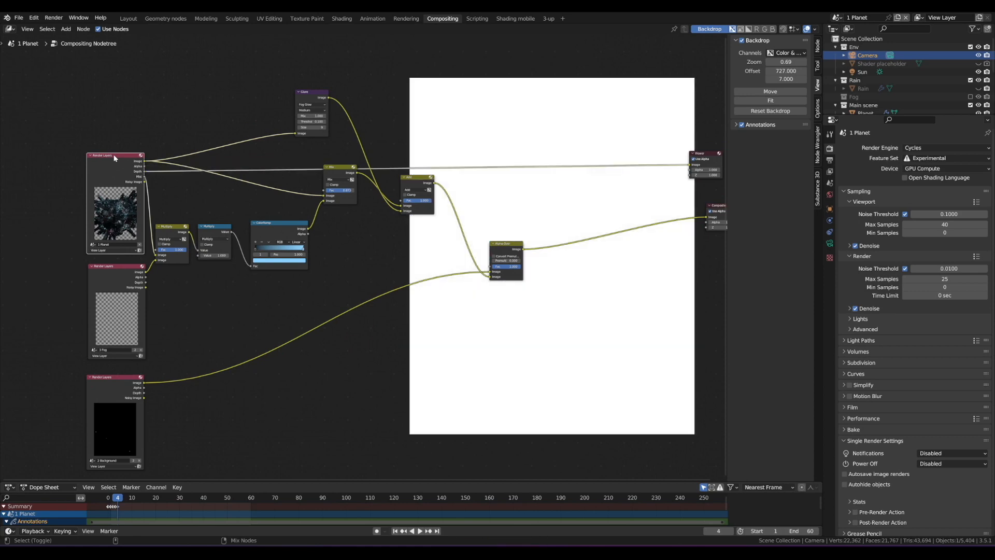
{"action": "left_click", "coordinate": [114, 156], "text": "ctrl+shift"}
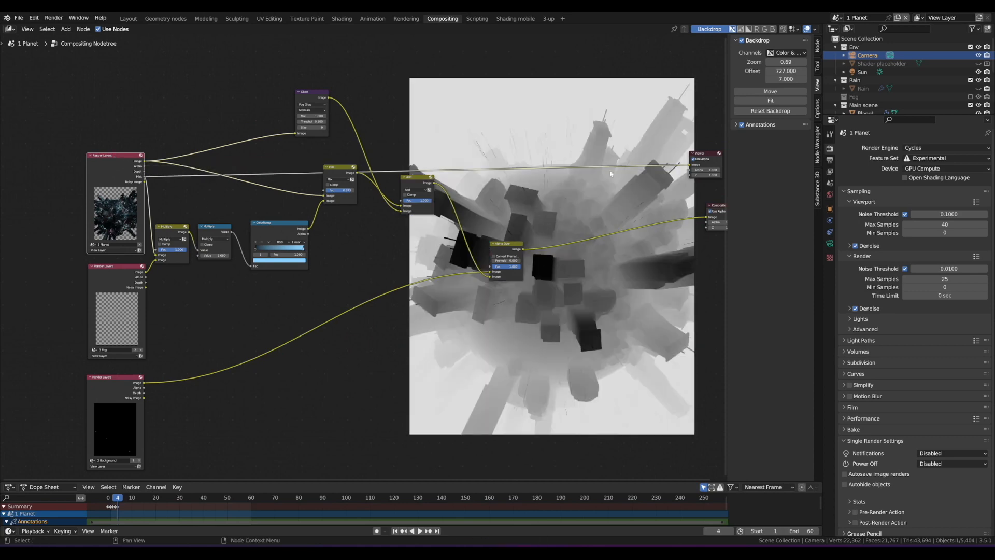
{"action": "left_click", "coordinate": [510, 245], "text": "ctrl+shift"}
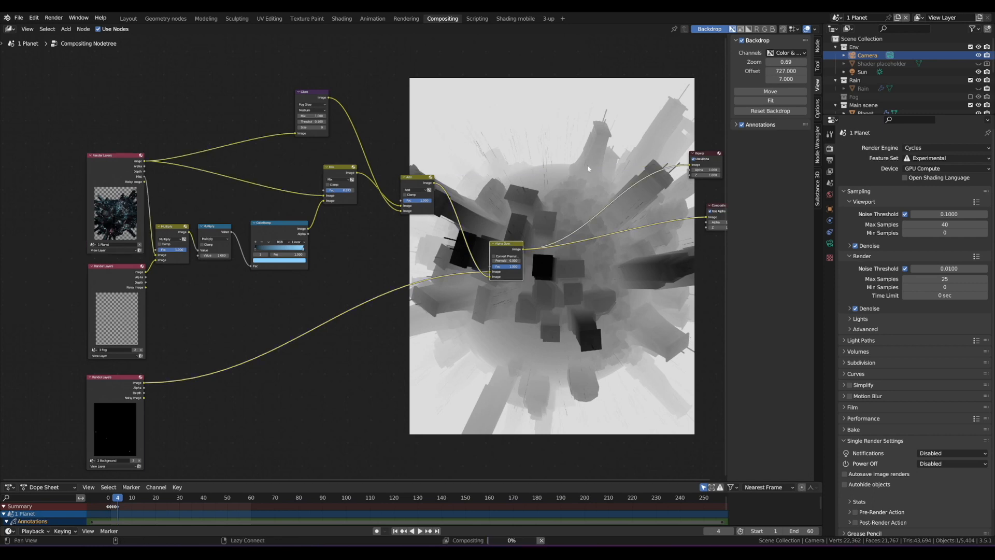
{"action": "middle_click_drag", "start_coordinate": [586, 165], "coordinate": [509, 176]}
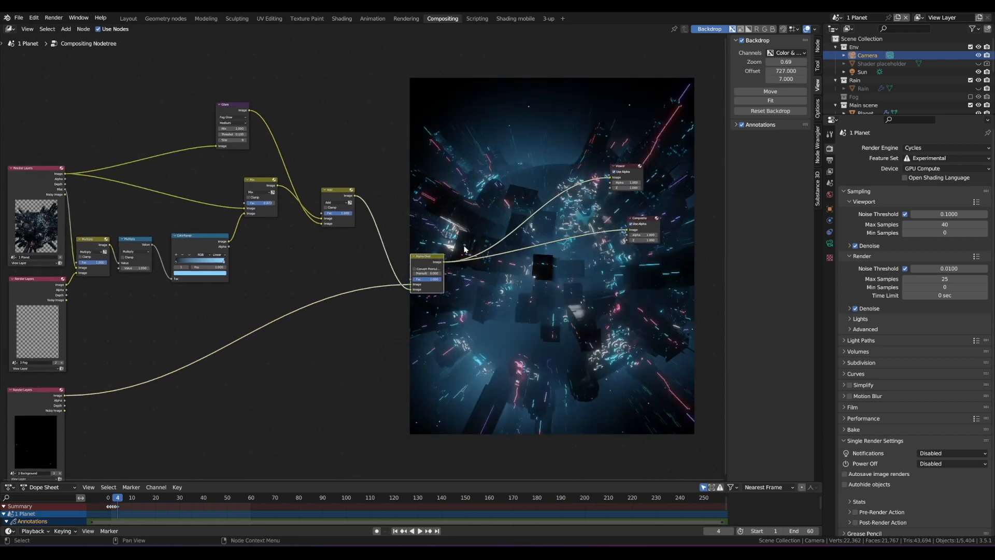
{"action": "middle_click_drag", "start_coordinate": [487, 255], "coordinate": [490, 244]}
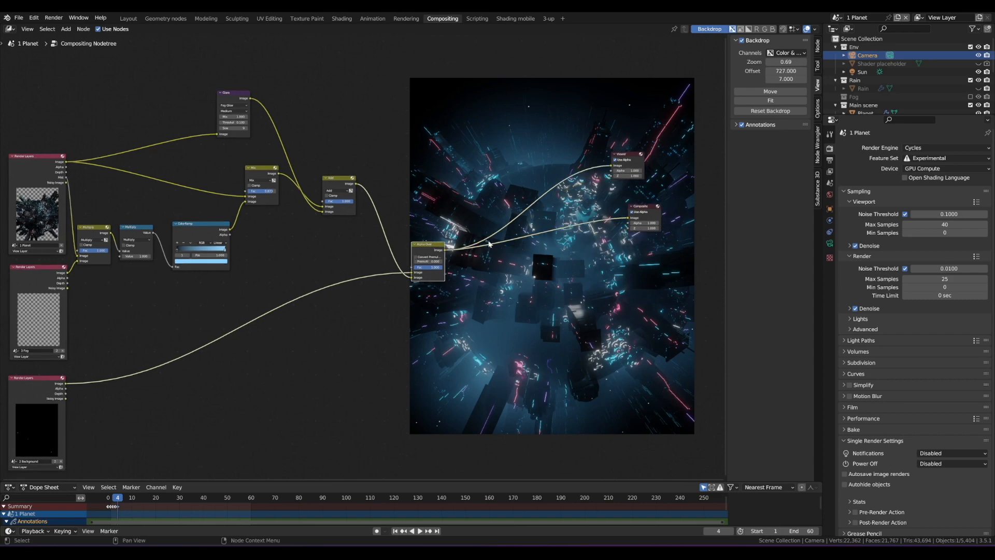
Return to the Layout workspace's 3D view, advance to frame 5, and reframe the planet through the locked camera.
{"action": "left_click", "coordinate": [128, 19]}
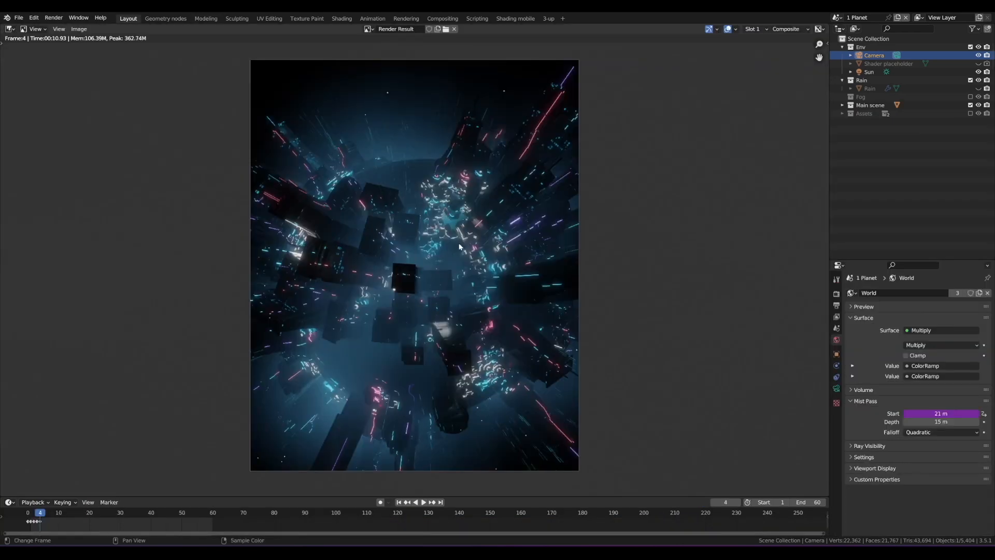
{"action": "key", "text": "z"}
{"action": "key", "text": "Right"}
{"action": "left_click_drag", "start_coordinate": [452, 255], "coordinate": [427, 234], "text": "alt"}
{"action": "middle_click_drag", "start_coordinate": [426, 234], "coordinate": [432, 263], "text": "shift"}
{"action": "scroll", "coordinate": [426, 247], "scroll_direction": "up", "scroll_amount": 1}
{"action": "key", "text": "ctrl+z"}
{"action": "left_click", "coordinate": [387, 99]}
{"action": "scroll", "coordinate": [428, 225], "scroll_direction": "up", "scroll_amount": 1}
{"action": "scroll", "coordinate": [418, 223], "scroll_direction": "up", "scroll_amount": 3}
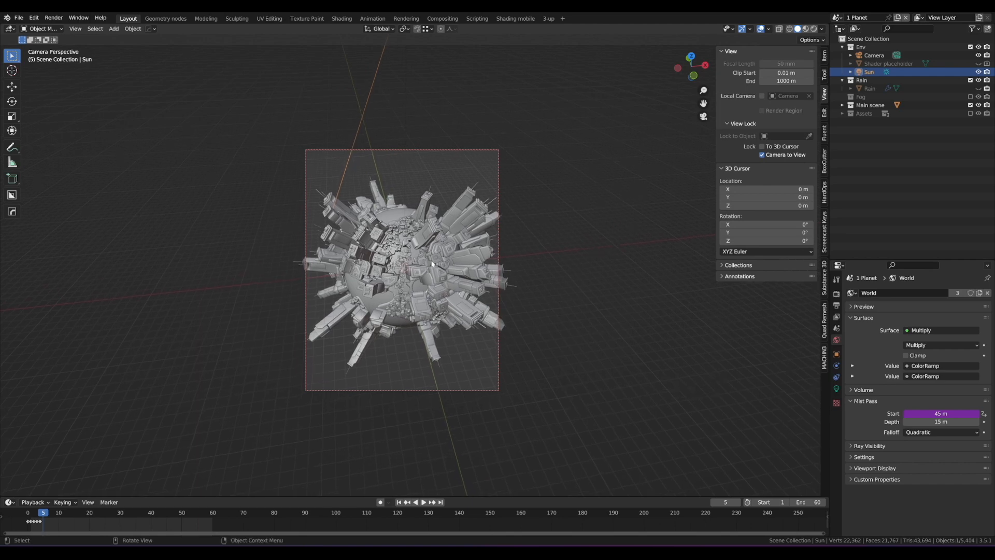
Unlock the camera from the view, and open the planet's node tree in the Geometry Nodes workspace.
{"action": "left_click", "coordinate": [765, 156]}
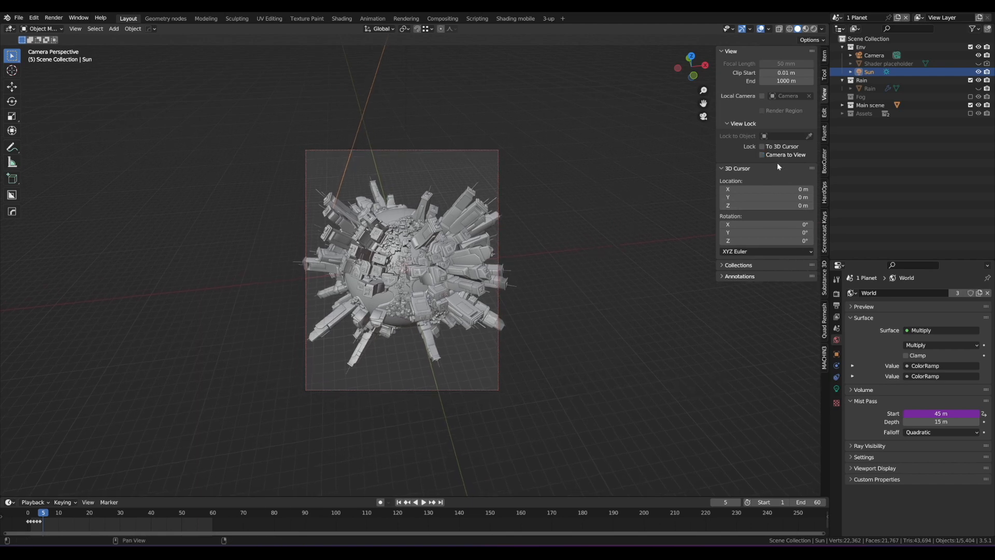
{"action": "left_click", "coordinate": [166, 18]}
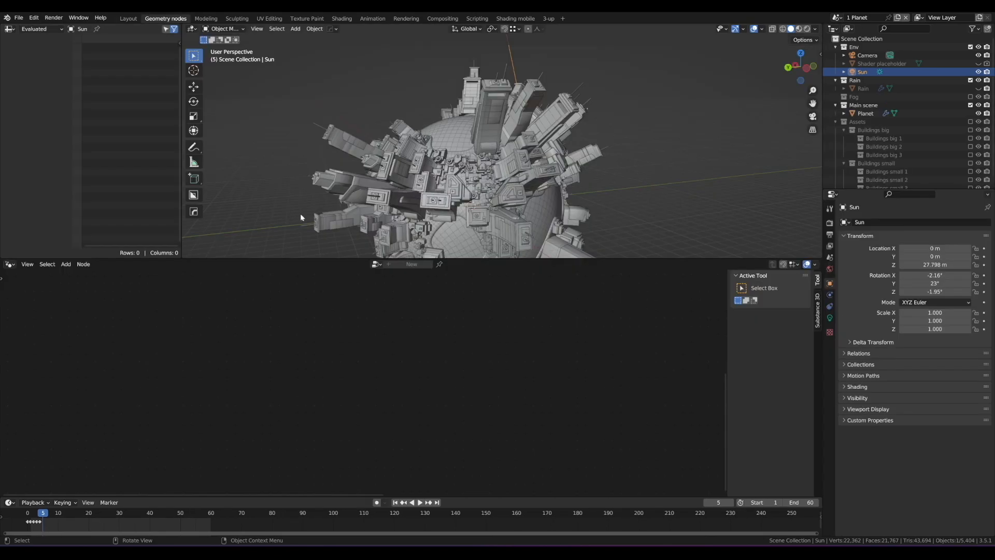
{"action": "left_click", "coordinate": [423, 155]}
{"action": "scroll", "coordinate": [362, 341], "scroll_direction": "down", "scroll_amount": 2}
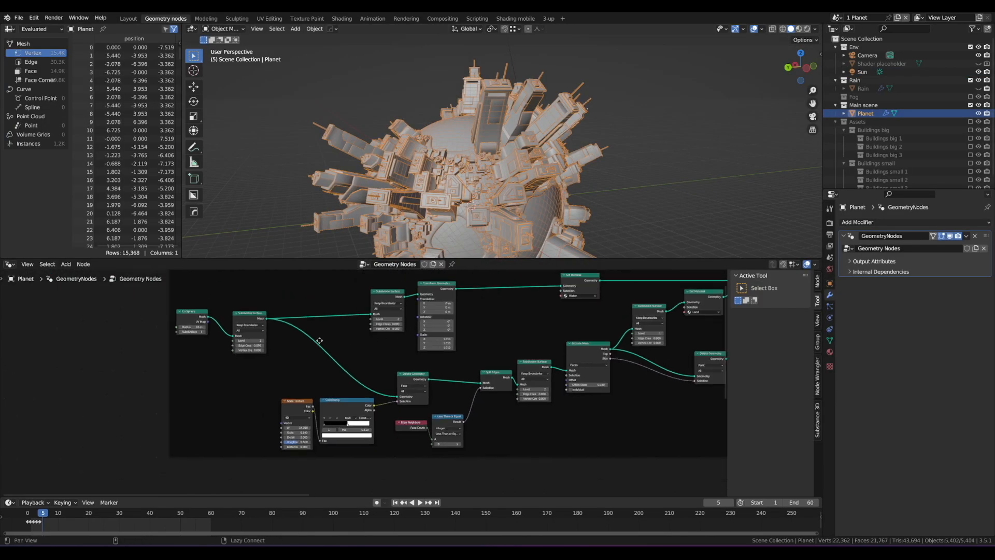
Set the W value of the 4D Noise Texture that feeds the Delete Geometry selection to 37.760.
{"action": "scroll", "coordinate": [362, 341], "scroll_direction": "up", "scroll_amount": 3}
{"action": "left_click_drag", "start_coordinate": [413, 441], "coordinate": [422, 452]}
{"action": "key", "text": "ctrl+z"}
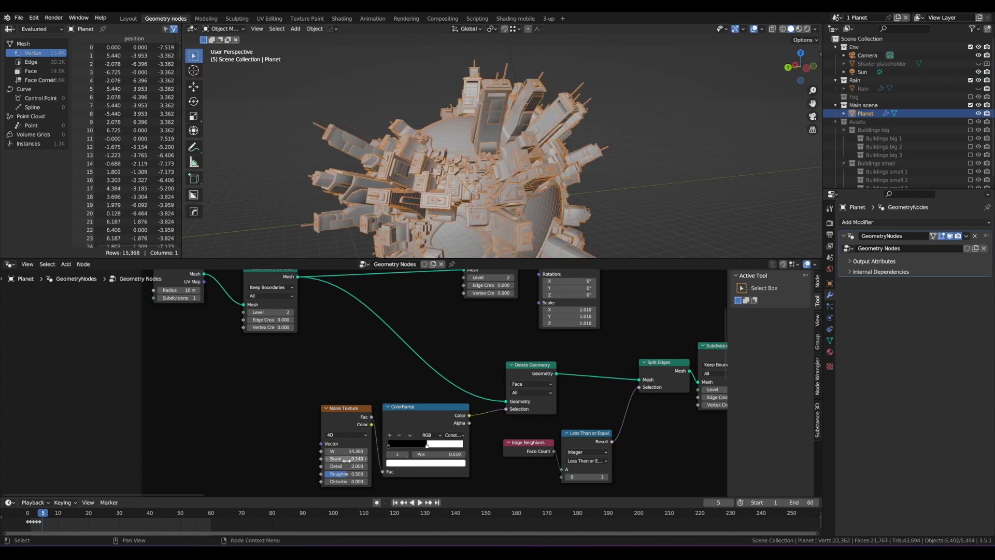
{"action": "left_click_drag", "start_coordinate": [345, 452], "coordinate": [446, 451]}
Look through the camera at the rearranged planet and render the current frame.
{"action": "mouse_move", "coordinate": [499, 152]}
{"action": "middle_mouse_down"}
{"action": "mouse_move", "coordinate": [472, 196]}
{"action": "mouse_move", "coordinate": [489, 160]}
{"action": "middle_mouse_up"}
{"action": "key", "text": "KP_0"}
{"action": "scroll", "coordinate": [482, 174], "scroll_direction": "down", "scroll_amount": 1}
{"action": "scroll", "coordinate": [487, 181], "scroll_direction": "down", "scroll_amount": 2}
{"action": "scroll", "coordinate": [489, 160], "scroll_direction": "up", "scroll_amount": 2}
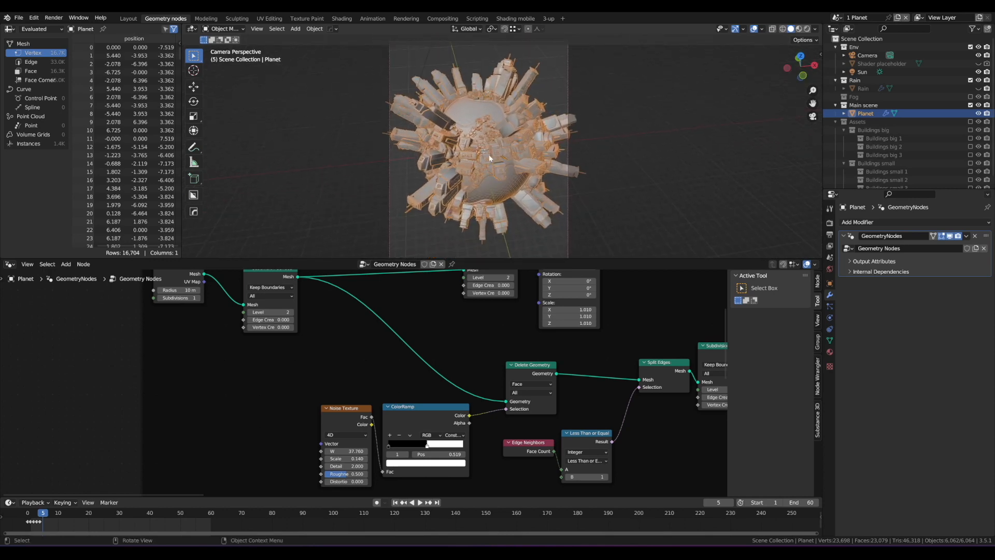
{"action": "key", "text": "F12"}
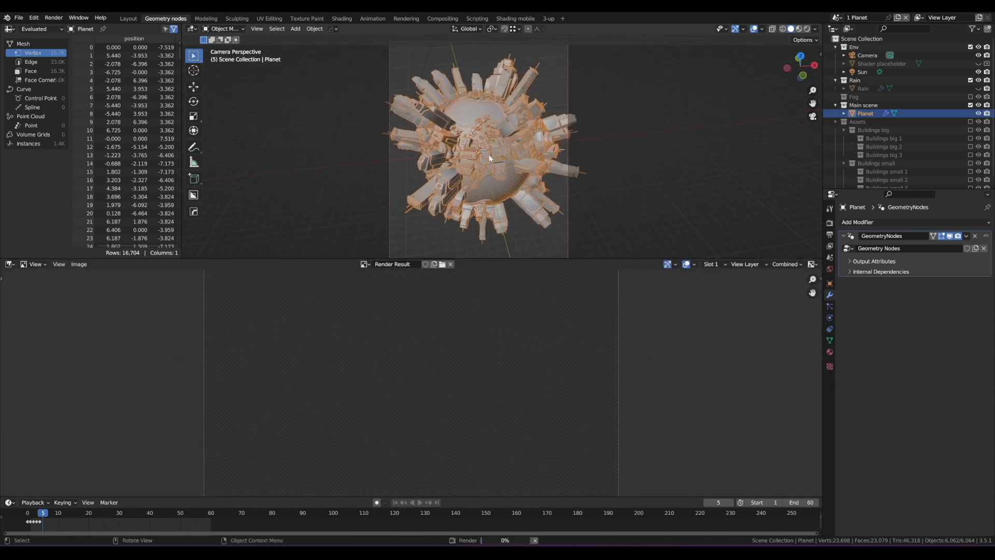